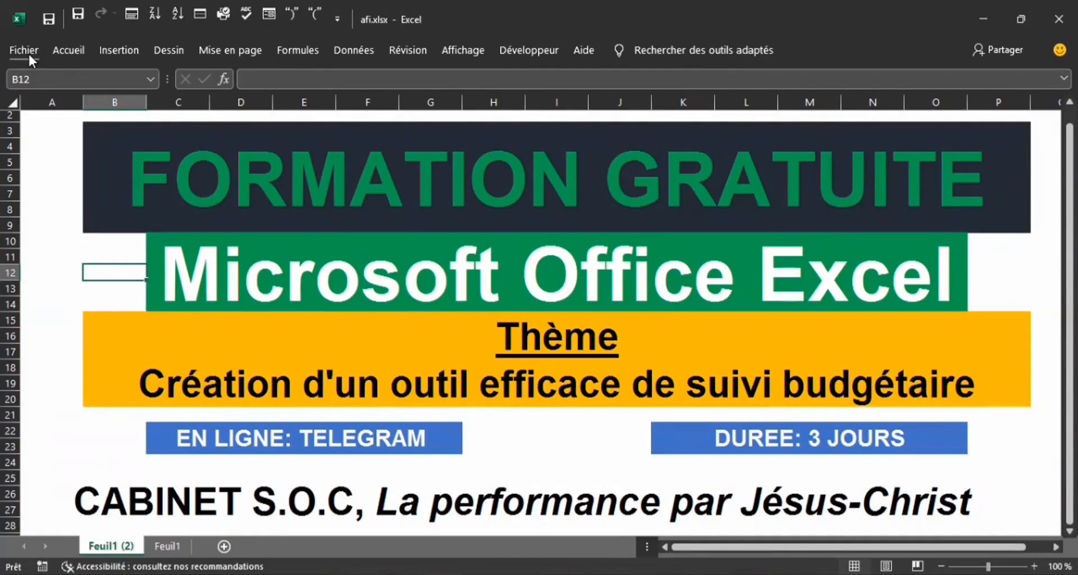
- Open the recent workbook BUDGETS.xlsx and enable its blocked content
{"action": "left_click", "coordinate": [28, 52]}
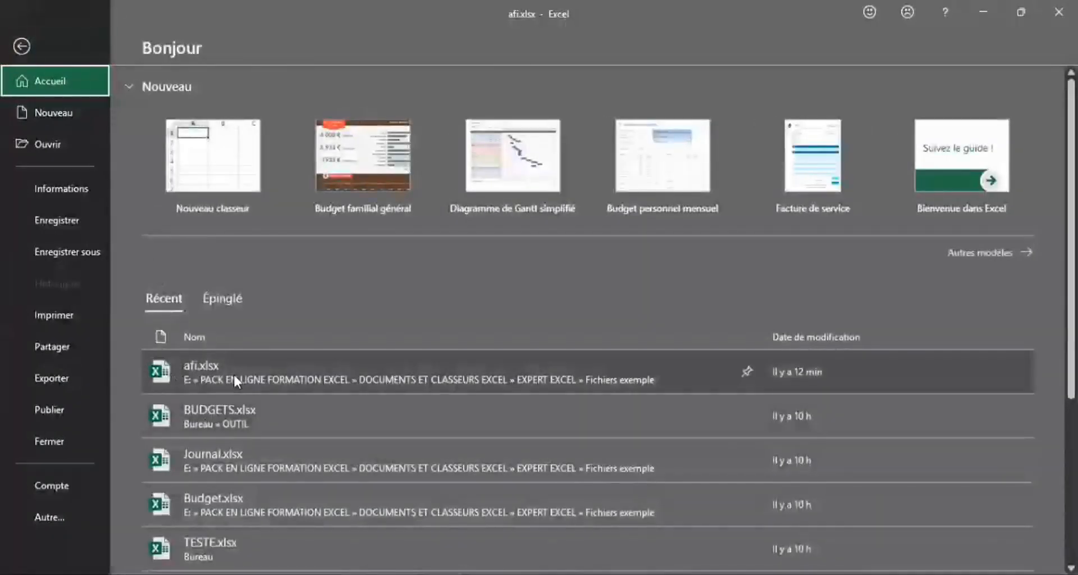
{"action": "left_click", "coordinate": [213, 417]}
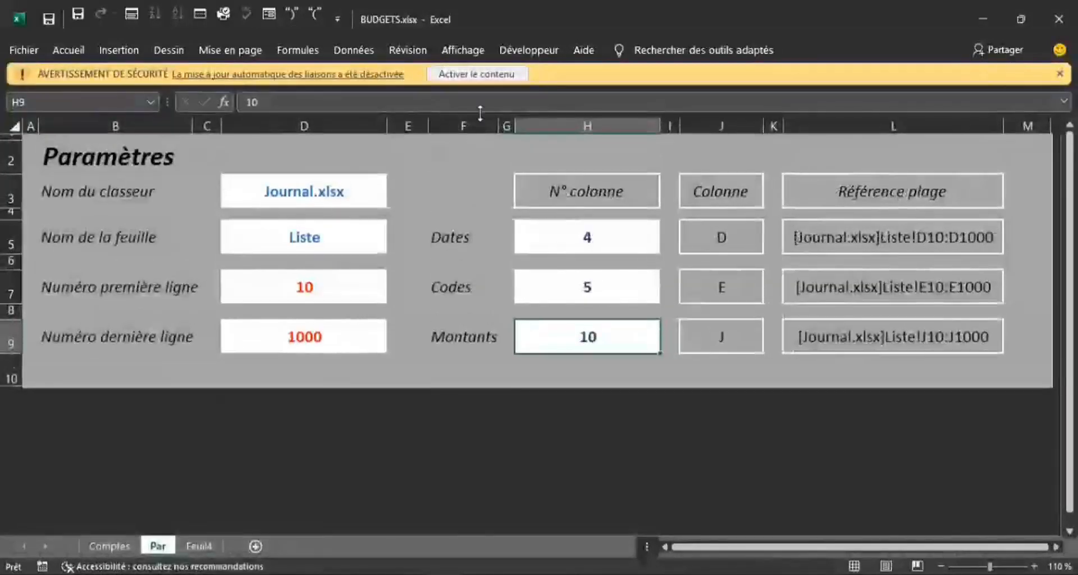
{"action": "left_click", "coordinate": [464, 75]}
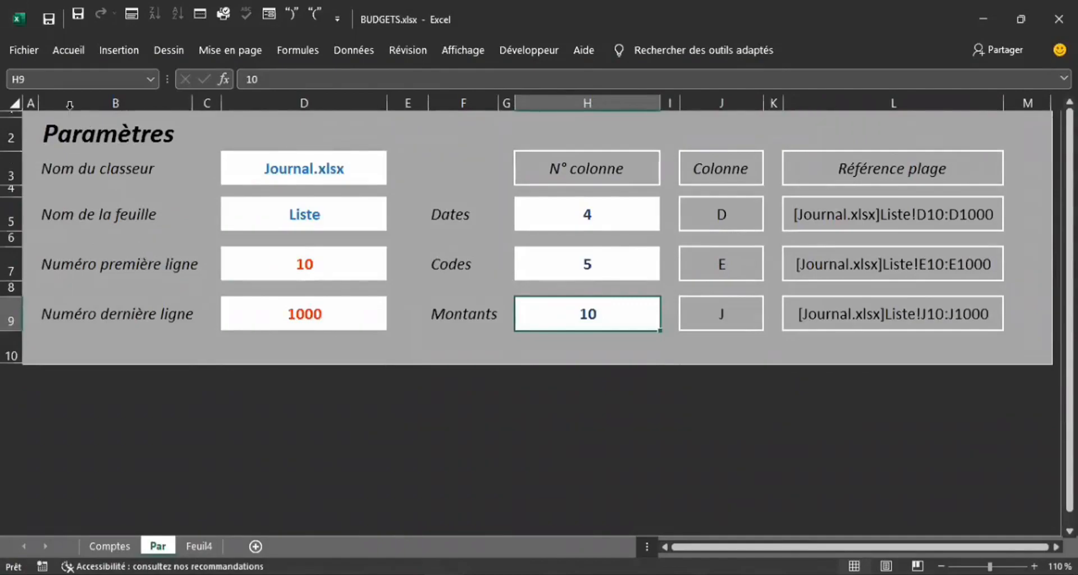
- Open the recent workbooks Budget.xlsx and Journal.xlsx, and show the first entries of the Liste sheet in Journal.xlsx
{"action": "left_click", "coordinate": [25, 48]}
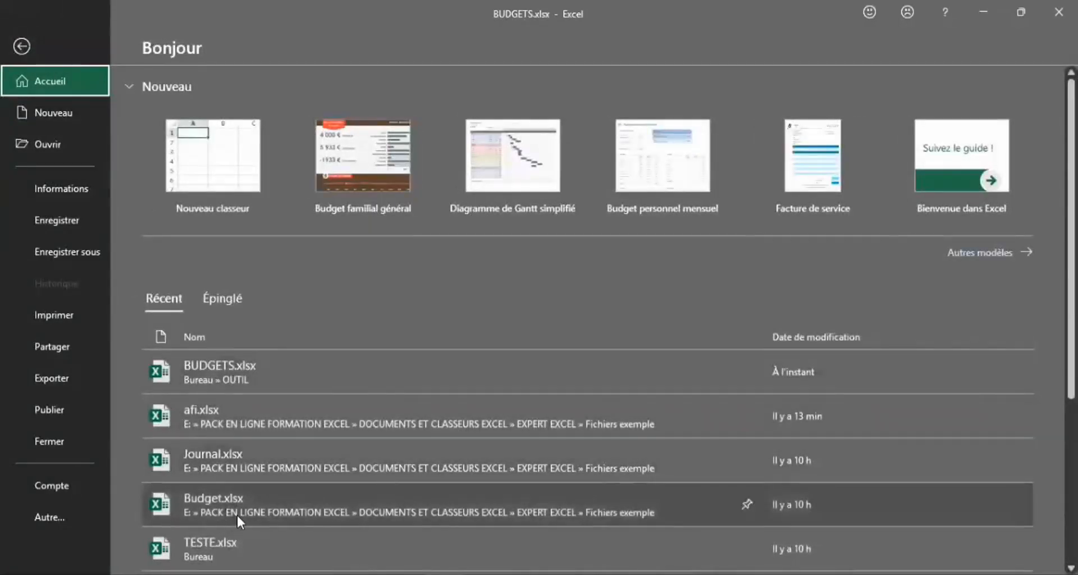
{"action": "left_click", "coordinate": [237, 515]}
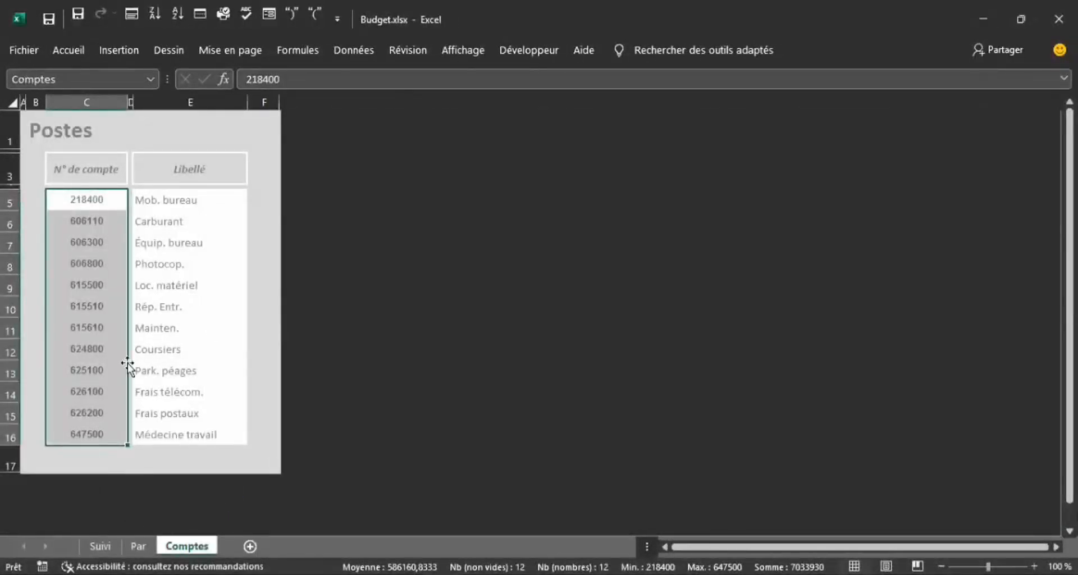
{"action": "left_click", "coordinate": [21, 51]}
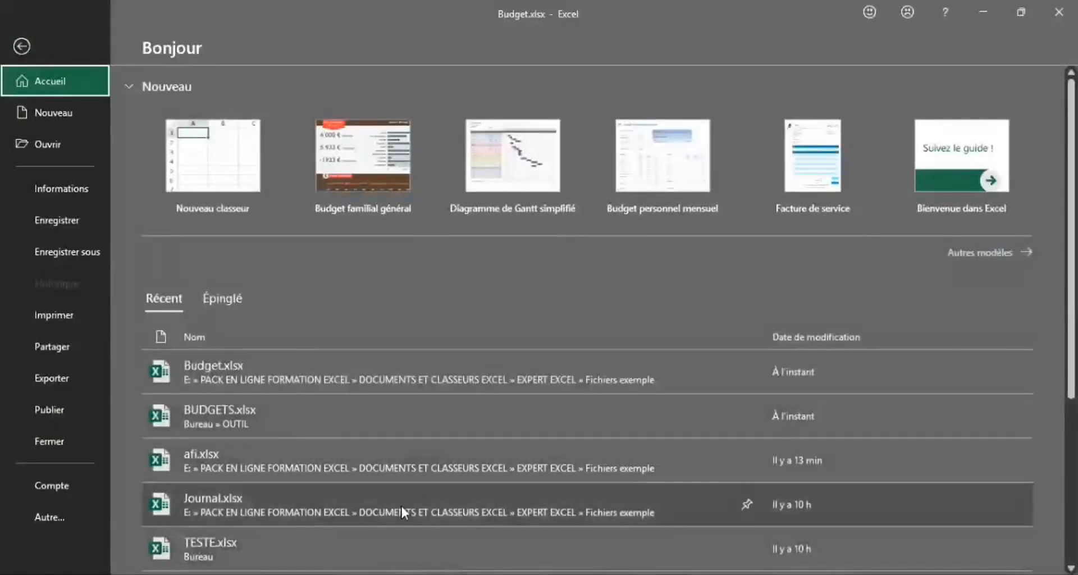
{"action": "left_click", "coordinate": [401, 507]}
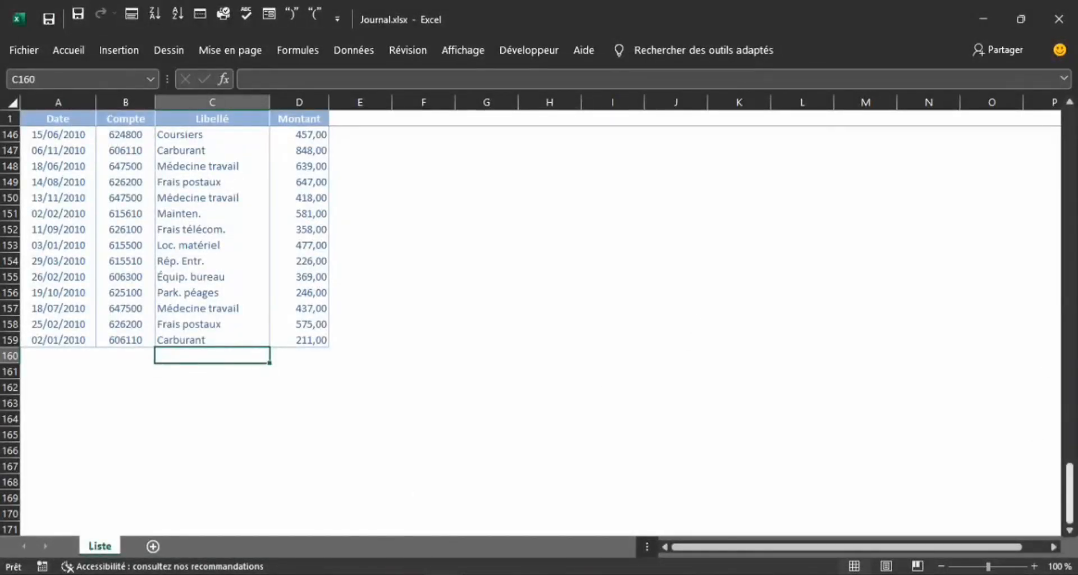
{"action": "scroll", "coordinate": [174, 326], "scroll_direction": "up", "scroll_amount": 20}
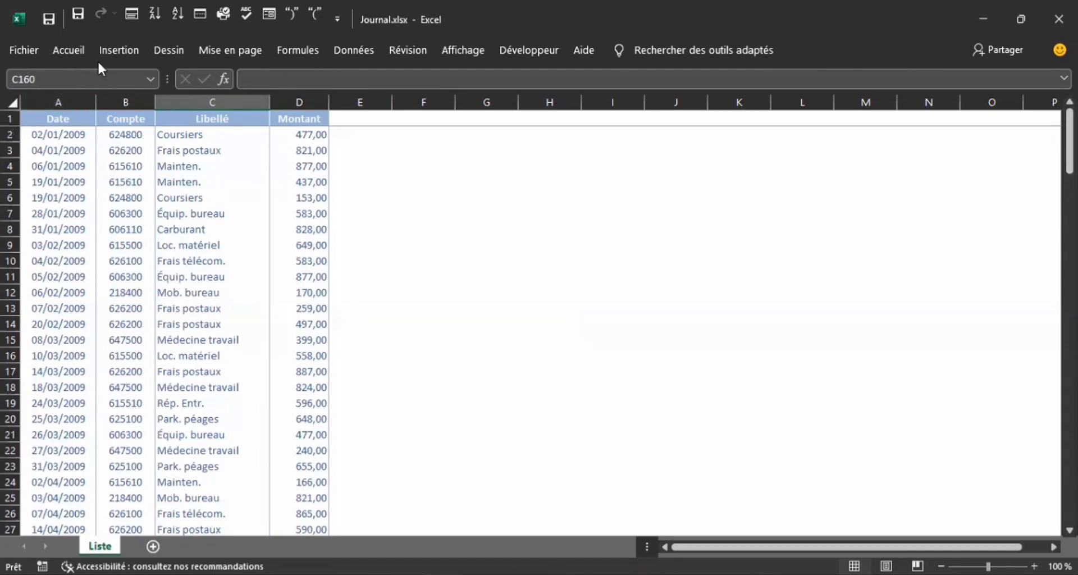
- Look at the available Office themes in the general Excel options, and close the options without changing anything
{"action": "left_click", "coordinate": [23, 50]}
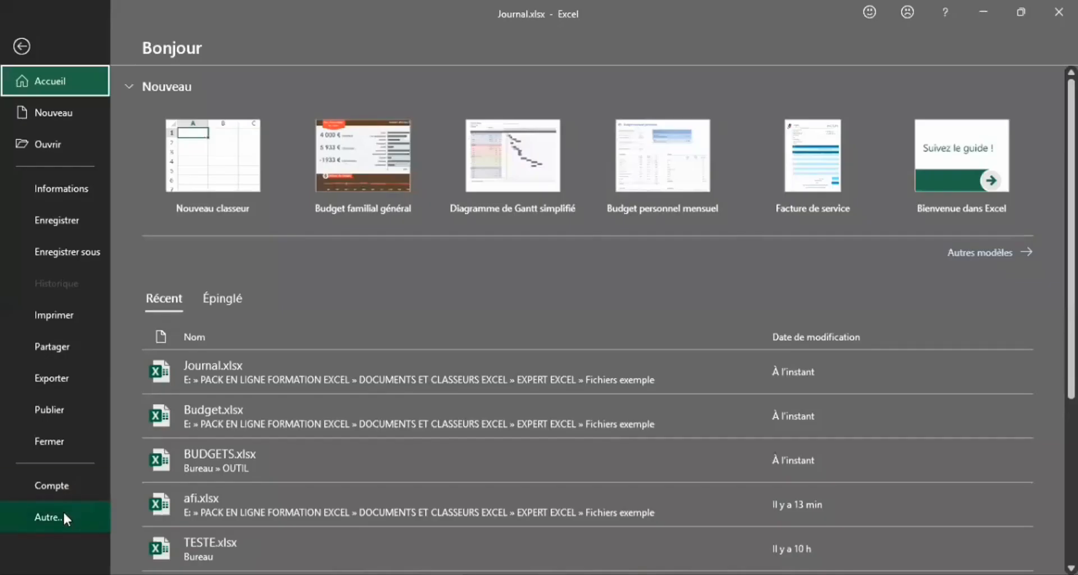
{"action": "left_click", "coordinate": [63, 513]}
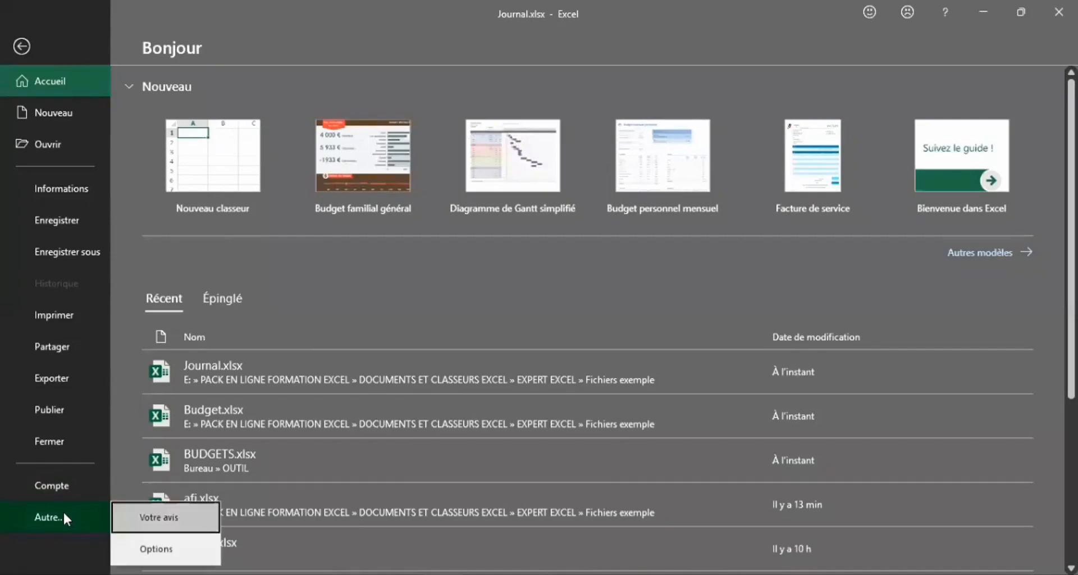
{"action": "left_click", "coordinate": [163, 550]}
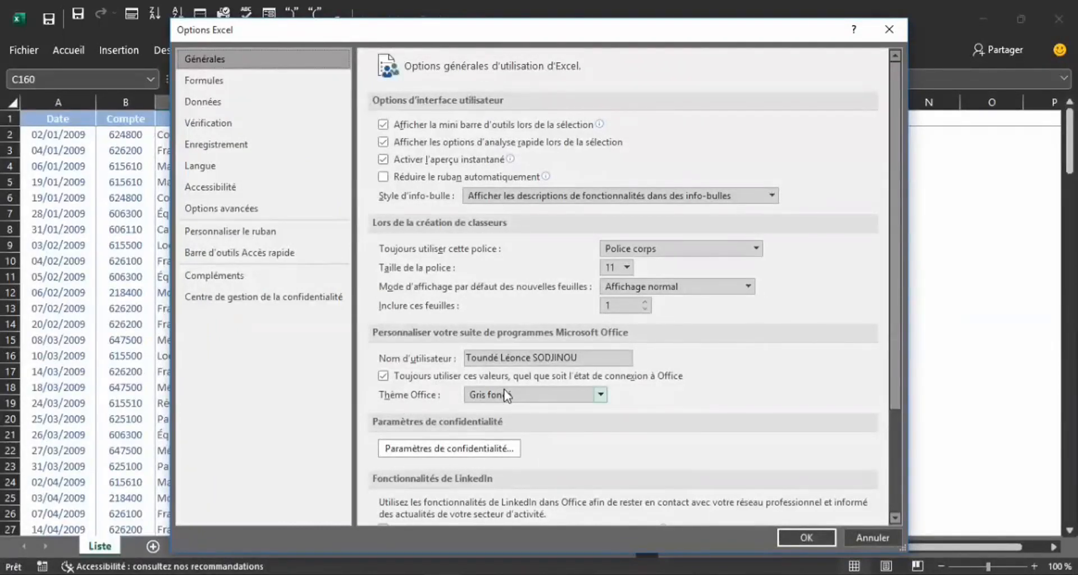
{"action": "left_click", "coordinate": [601, 396]}
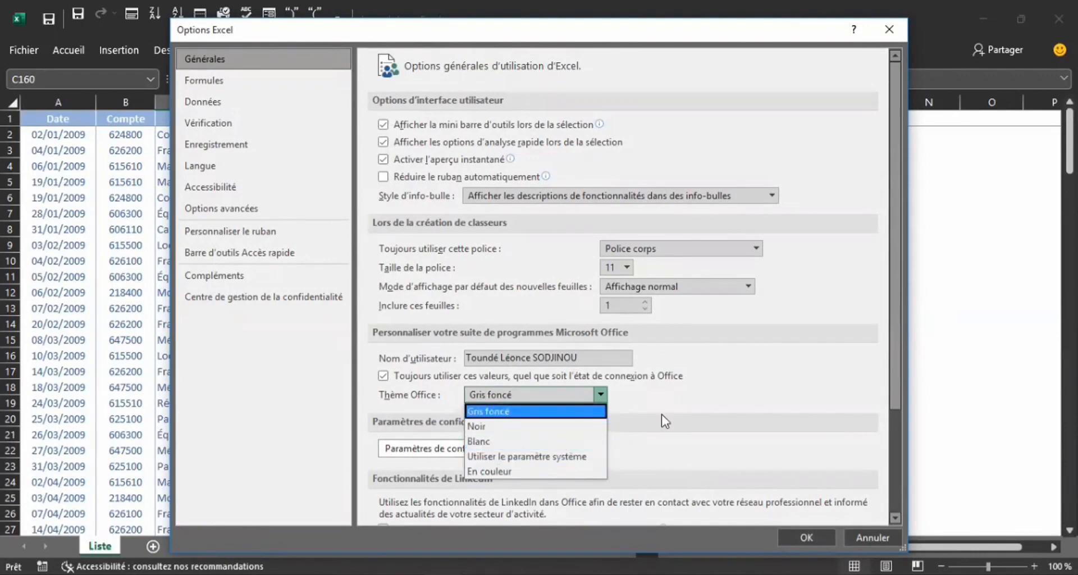
{"action": "left_click", "coordinate": [683, 400]}
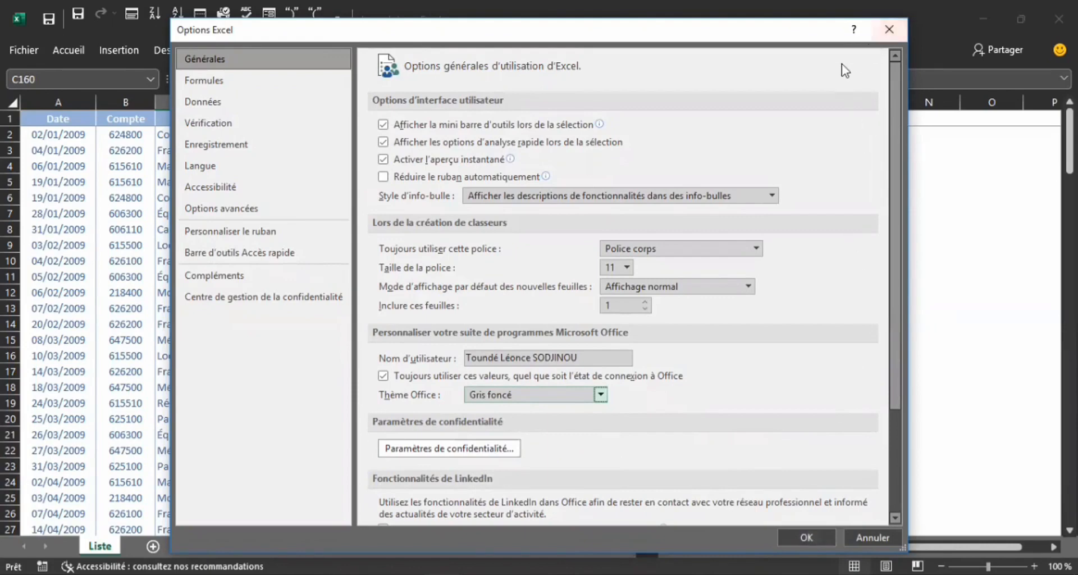
{"action": "left_click", "coordinate": [896, 29]}
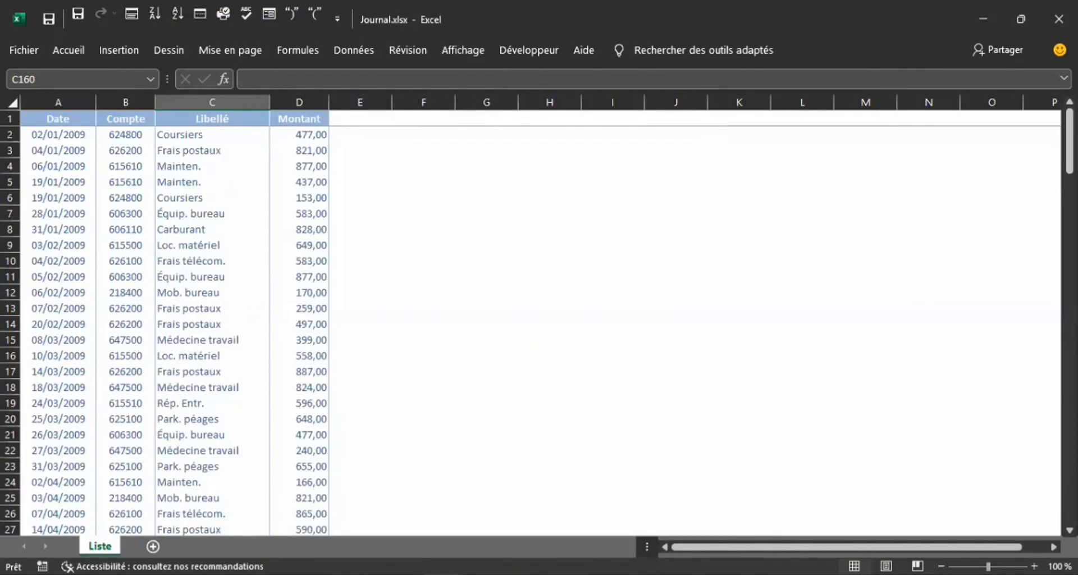
- Switch to Budget.xlsx and examine the finished budget tracking table on its Suivi sheet
{"action": "mouse_move", "coordinate": [360, 573]}
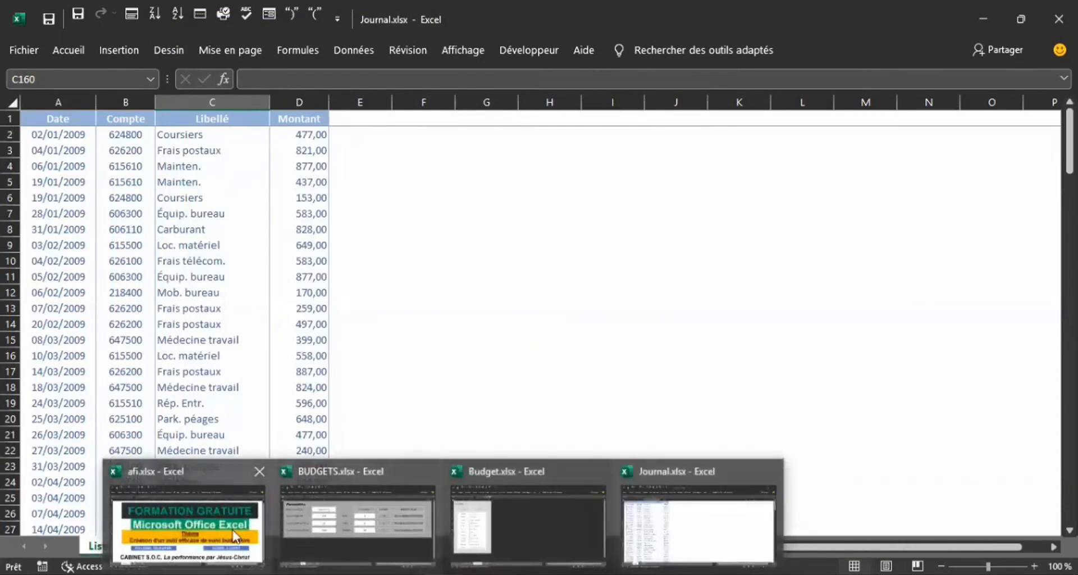
{"action": "left_click", "coordinate": [537, 540]}
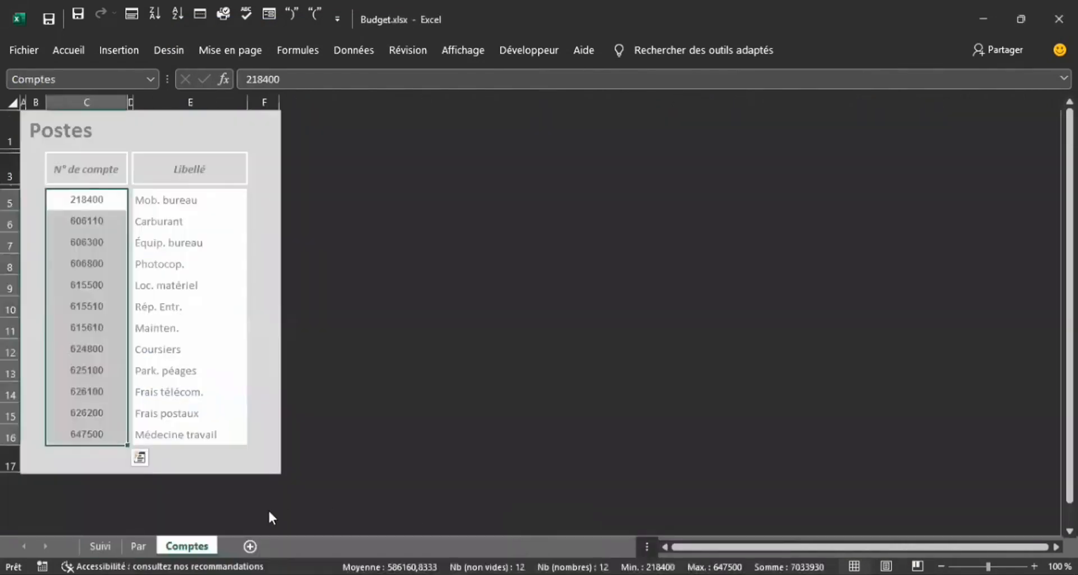
{"action": "left_click", "coordinate": [99, 545]}
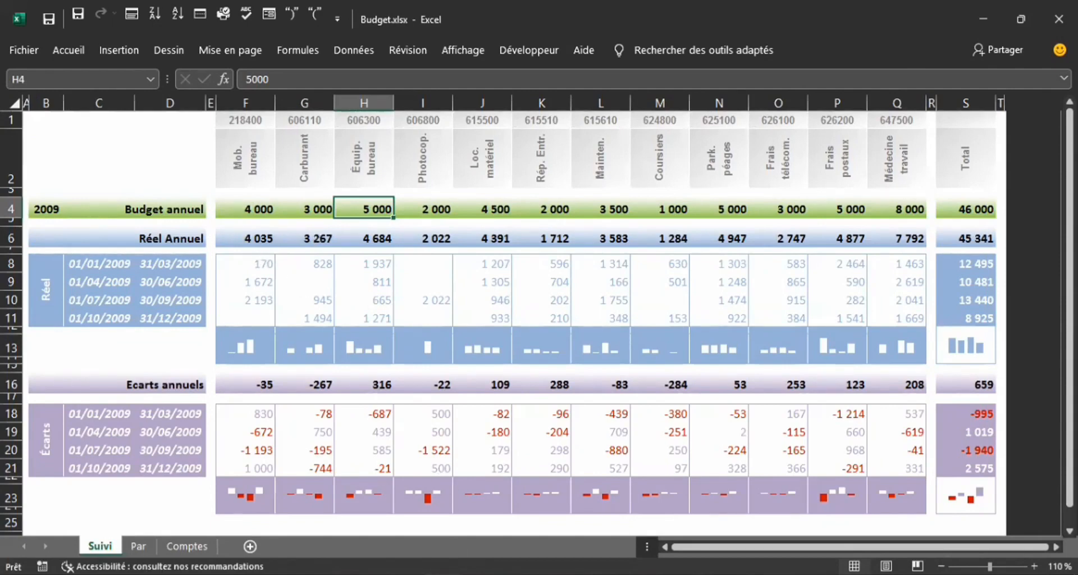
- In BUDGETS.xlsx, reorder the sheets to Feuil4, Par, Comptes and rename Feuil4 as Suivi
{"action": "mouse_move", "coordinate": [443, 574]}
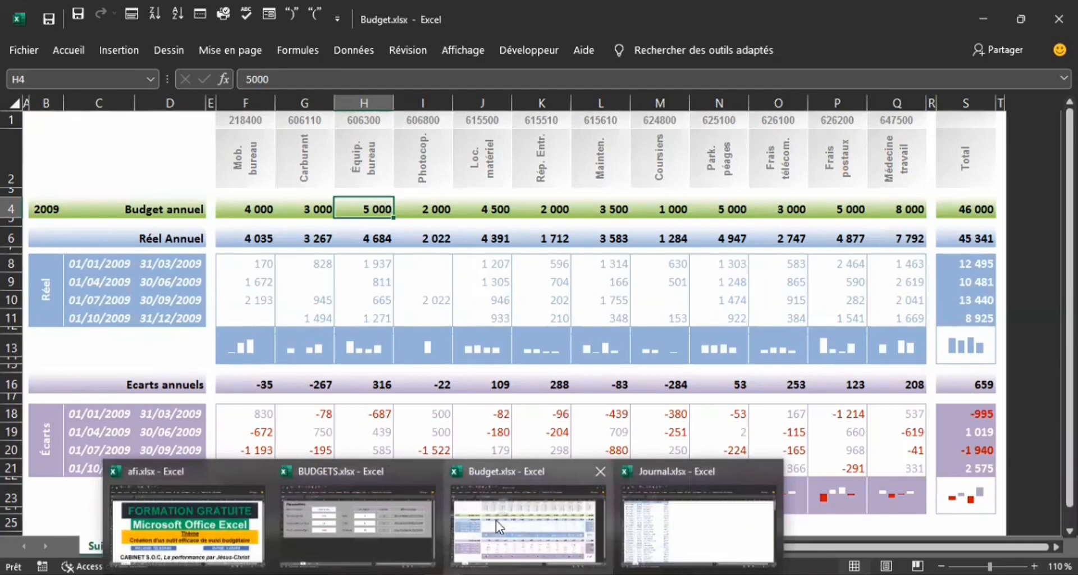
{"action": "left_click", "coordinate": [386, 515]}
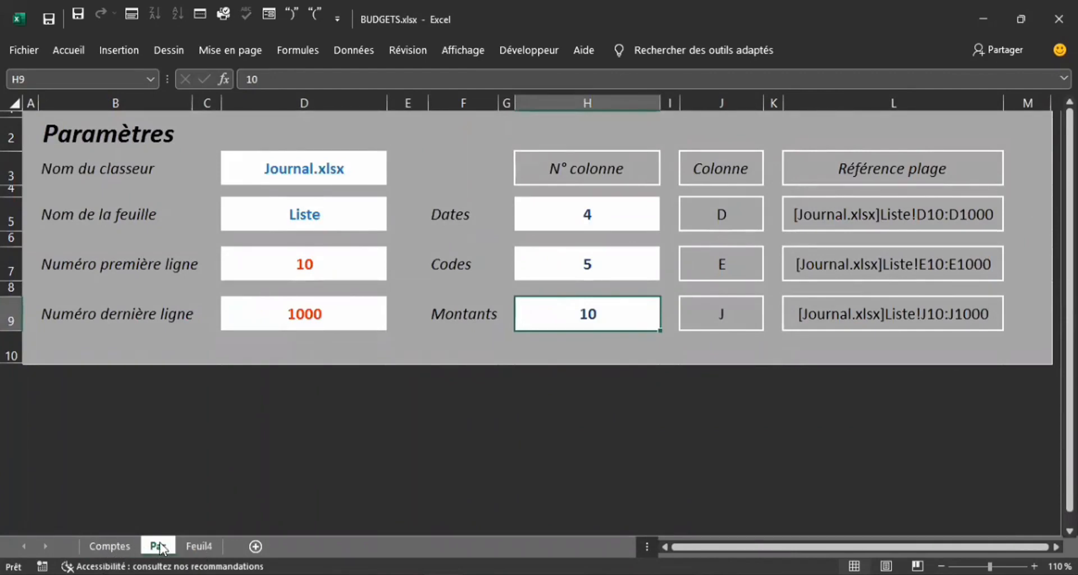
{"action": "left_click_drag", "start_coordinate": [92, 546], "coordinate": [93, 546]}
{"action": "mouse_move", "coordinate": [193, 547]}
{"action": "left_mouse_down"}
{"action": "mouse_move", "coordinate": [105, 541]}
{"action": "mouse_move", "coordinate": [193, 536]}
{"action": "mouse_move", "coordinate": [79, 539]}
{"action": "mouse_move", "coordinate": [87, 548]}
{"action": "left_mouse_up"}
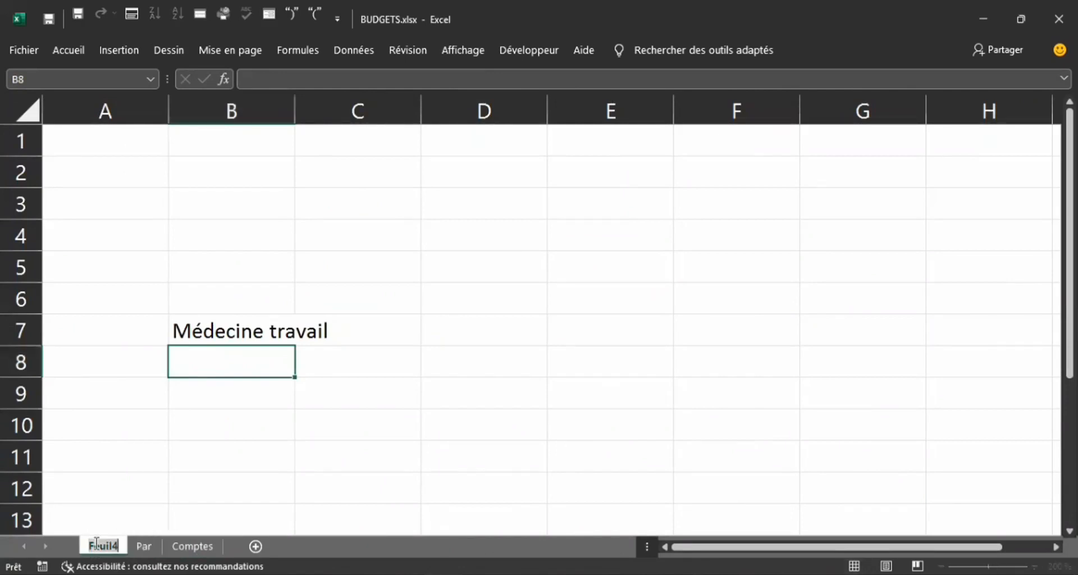
{"action": "type", "text": "Suivi"}
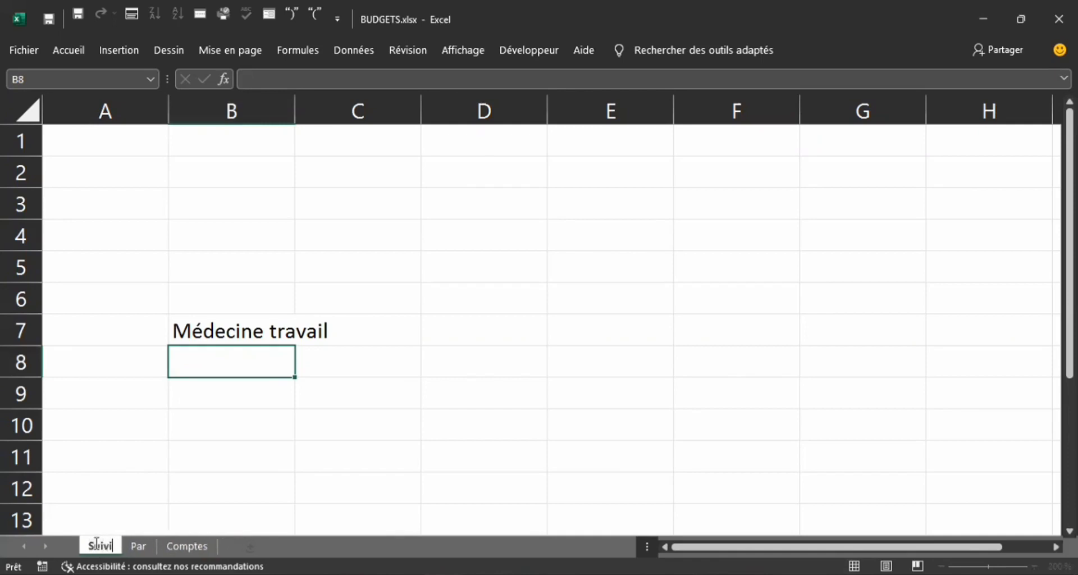
{"action": "key", "text": "Return"}
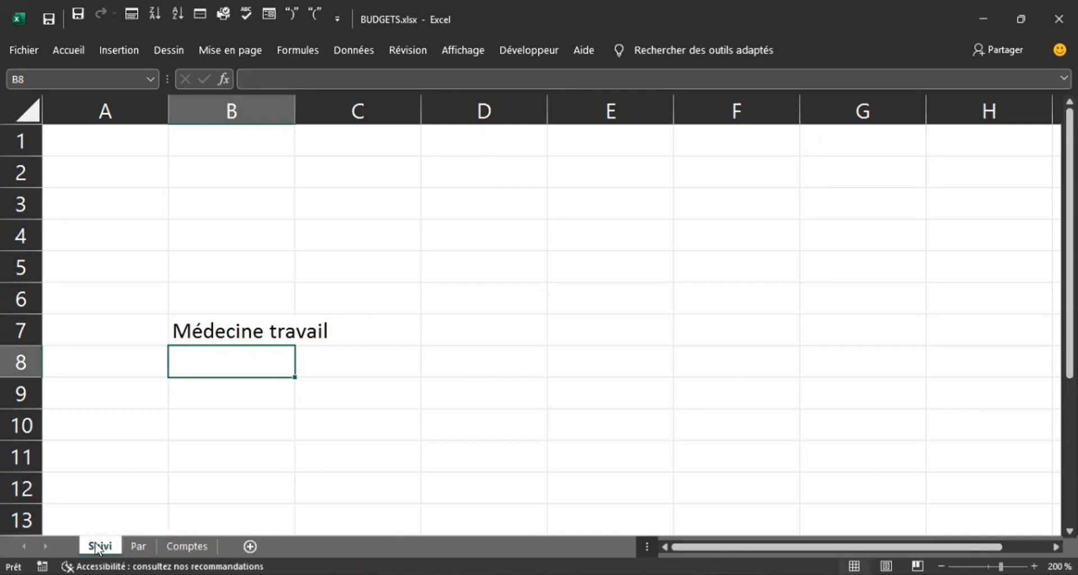
- Clear the linked formula from cell B7 of the Suivi sheet
{"action": "left_click", "coordinate": [236, 475]}
{"action": "left_click", "coordinate": [220, 341]}
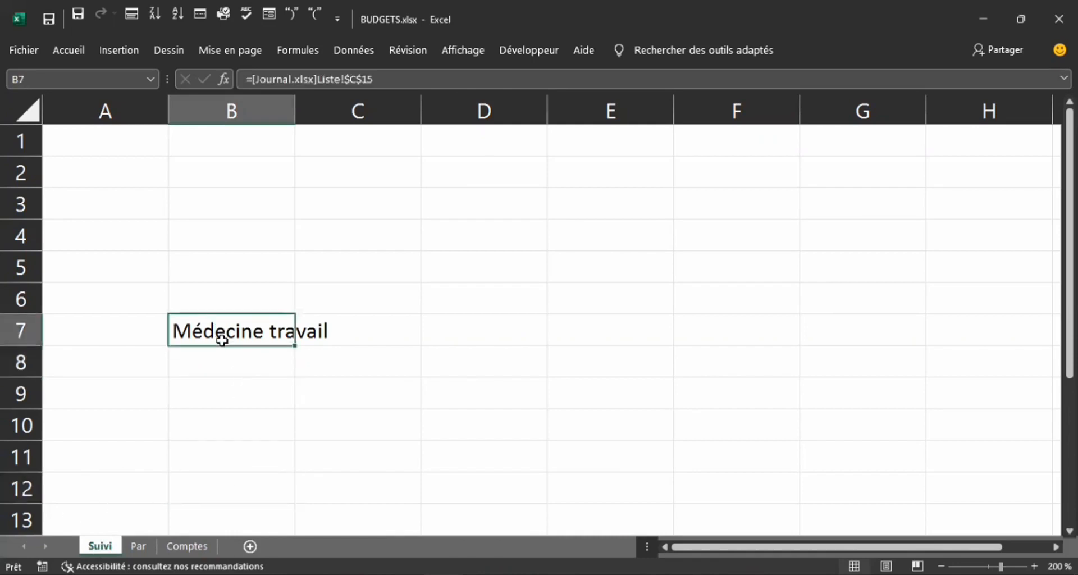
{"action": "key", "text": "Delete"}
{"action": "left_click", "coordinate": [377, 275]}
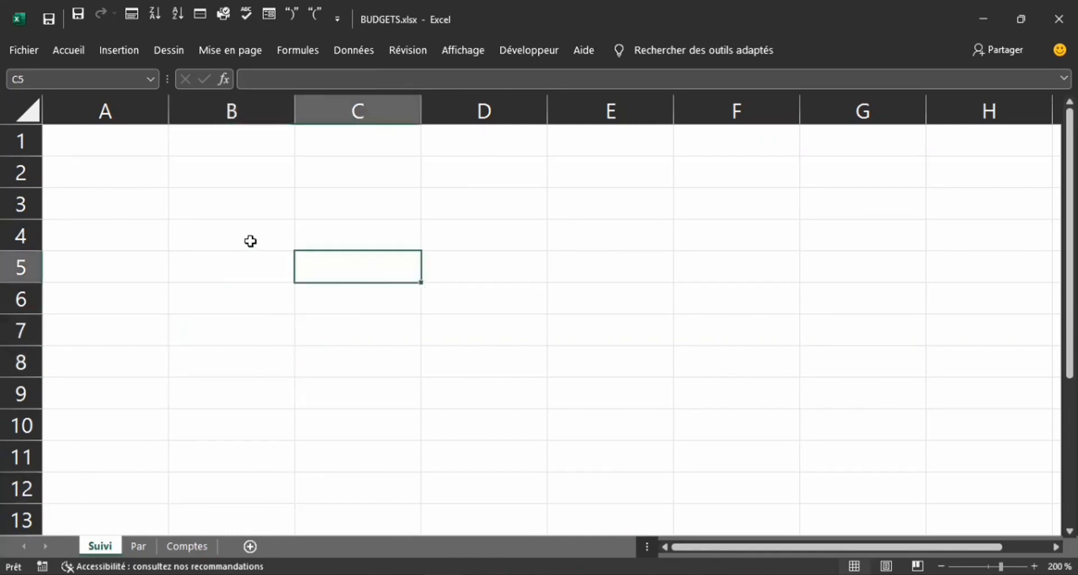
- Reduce the zoom of the empty Suivi sheet to 110% and select cell A5
{"action": "left_click", "coordinate": [943, 566]}
{"action": "left_click", "coordinate": [943, 566]}
{"action": "left_click", "coordinate": [942, 567]}
{"action": "left_click", "coordinate": [943, 566]}
{"action": "left_click", "coordinate": [943, 567]}
{"action": "left_click", "coordinate": [943, 566]}
{"action": "left_click", "coordinate": [943, 566]}
{"action": "left_click", "coordinate": [942, 566]}
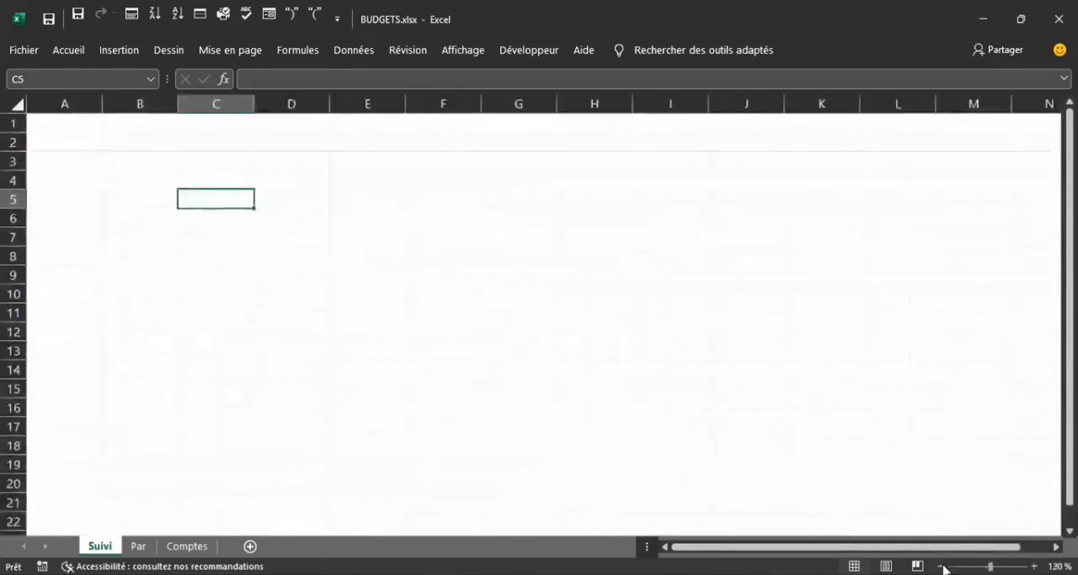
{"action": "left_click", "coordinate": [942, 566]}
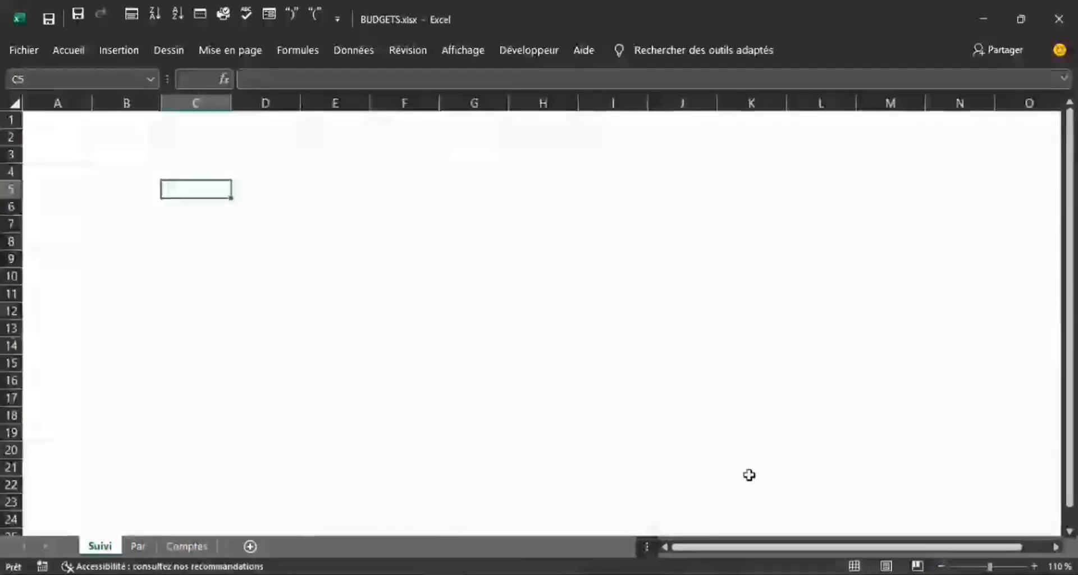
{"action": "left_click", "coordinate": [83, 187]}
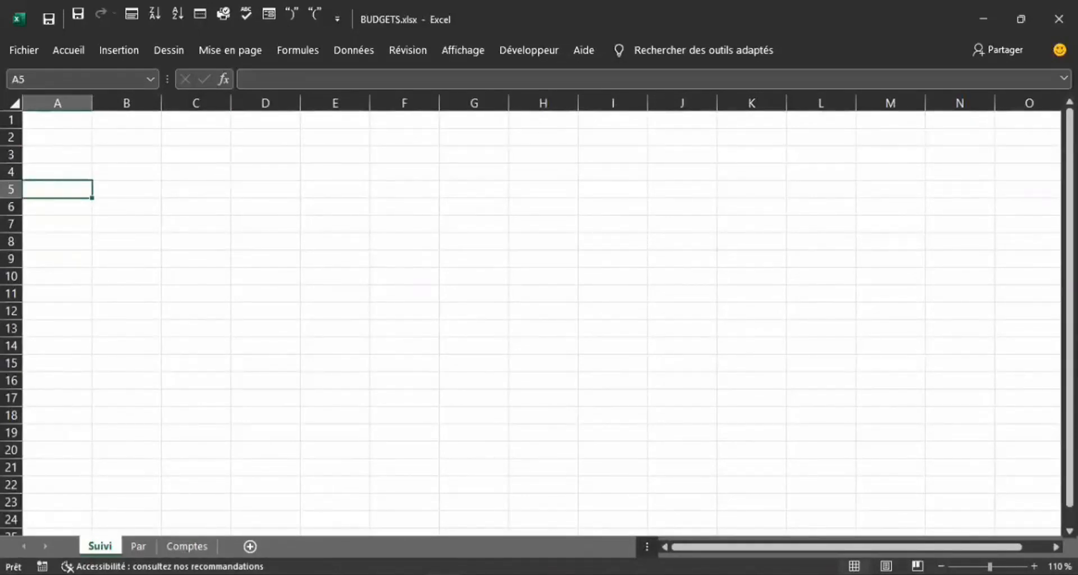
- Examine the year, Budget annuel and Réel Annuel cells on the Suivi sheet of the model workbook Budget.xlsx
{"action": "mouse_move", "coordinate": [444, 573]}
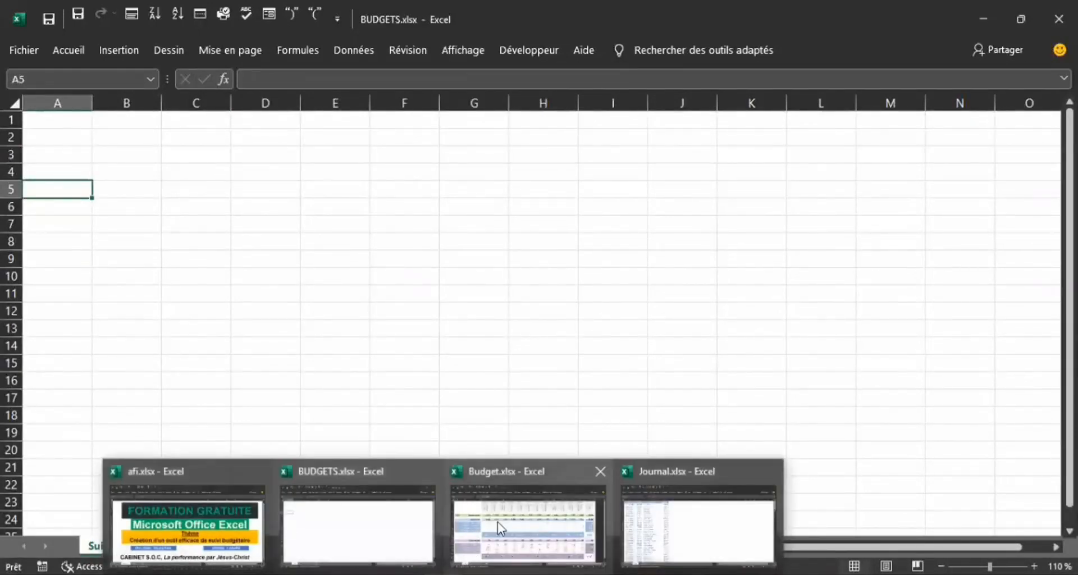
{"action": "left_click", "coordinate": [501, 529]}
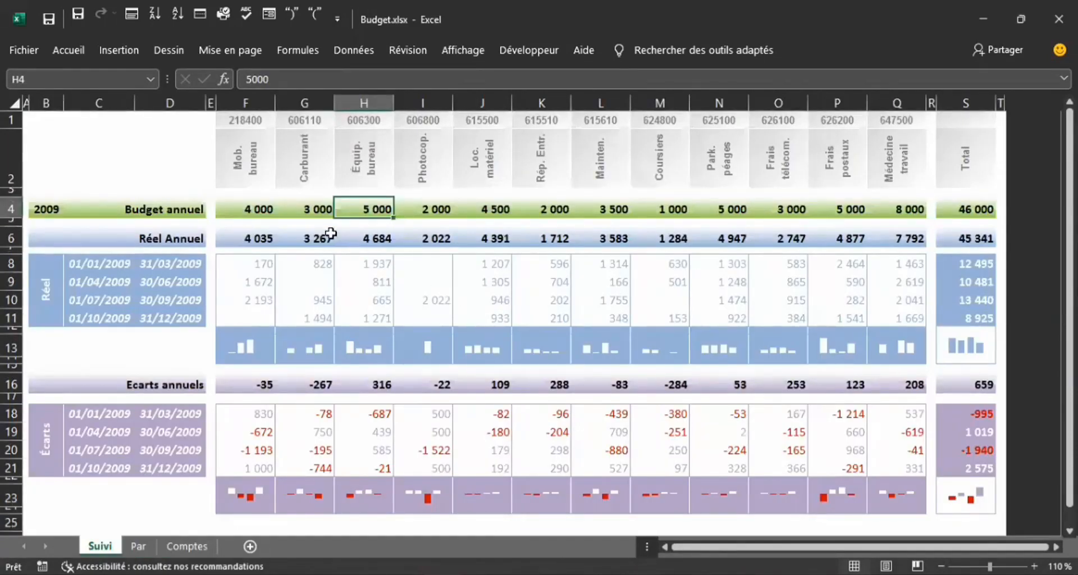
{"action": "left_click", "coordinate": [38, 210]}
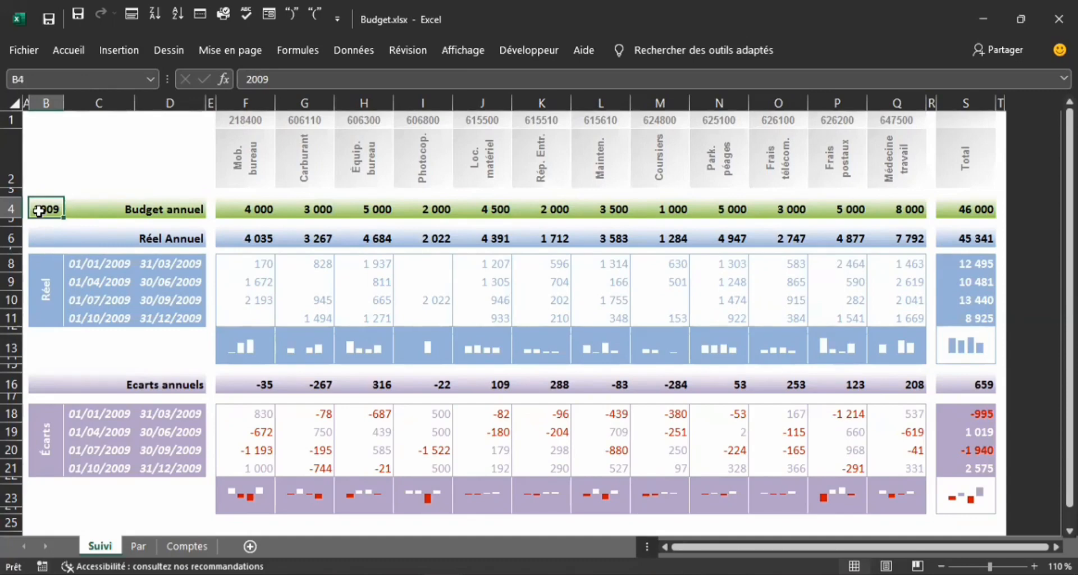
{"action": "left_click", "coordinate": [117, 212]}
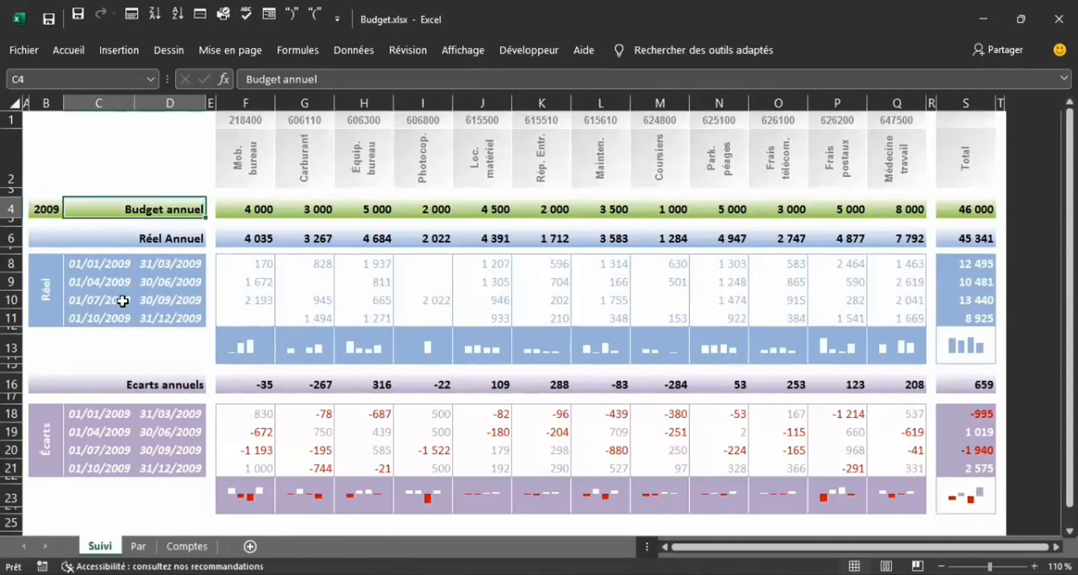
{"action": "left_click", "coordinate": [140, 241]}
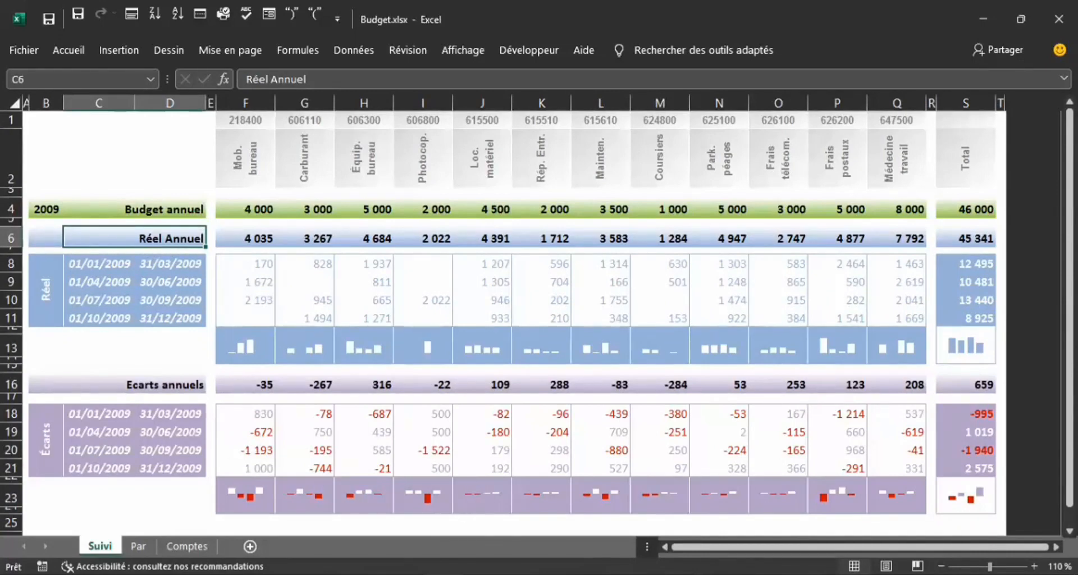
- Switch to BUDGETS.xlsx, enter 2009 in cell B4 of the Suivi sheet, and narrow columns A and B
{"action": "mouse_move", "coordinate": [445, 573]}
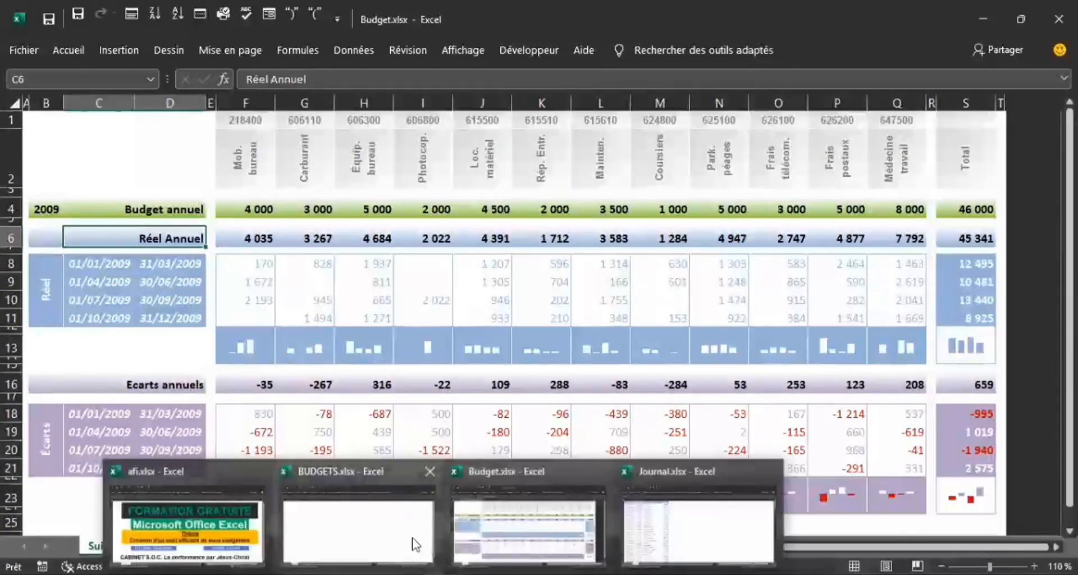
{"action": "left_click", "coordinate": [414, 544]}
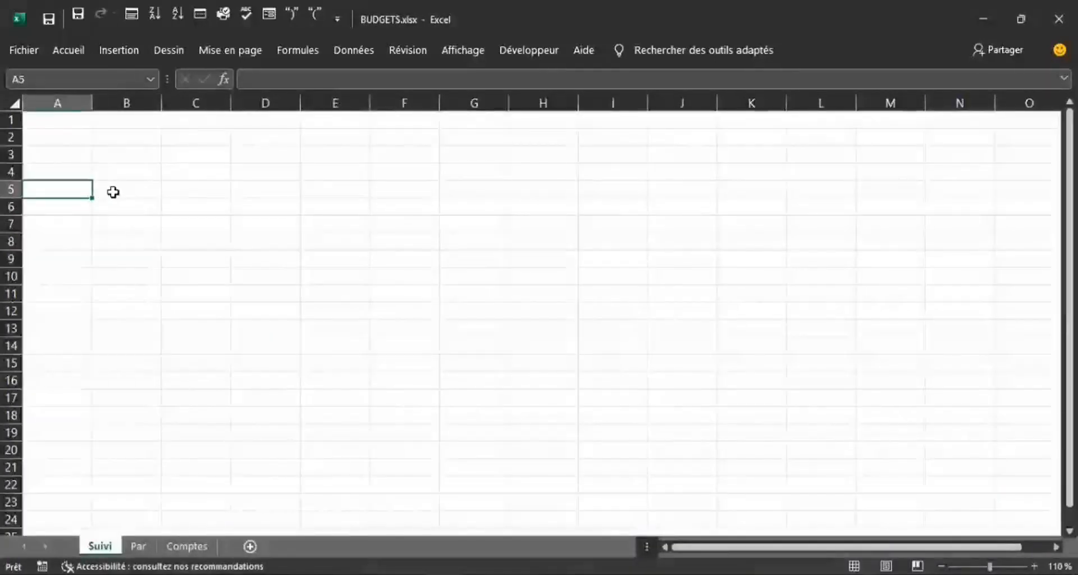
{"action": "left_click", "coordinate": [118, 175]}
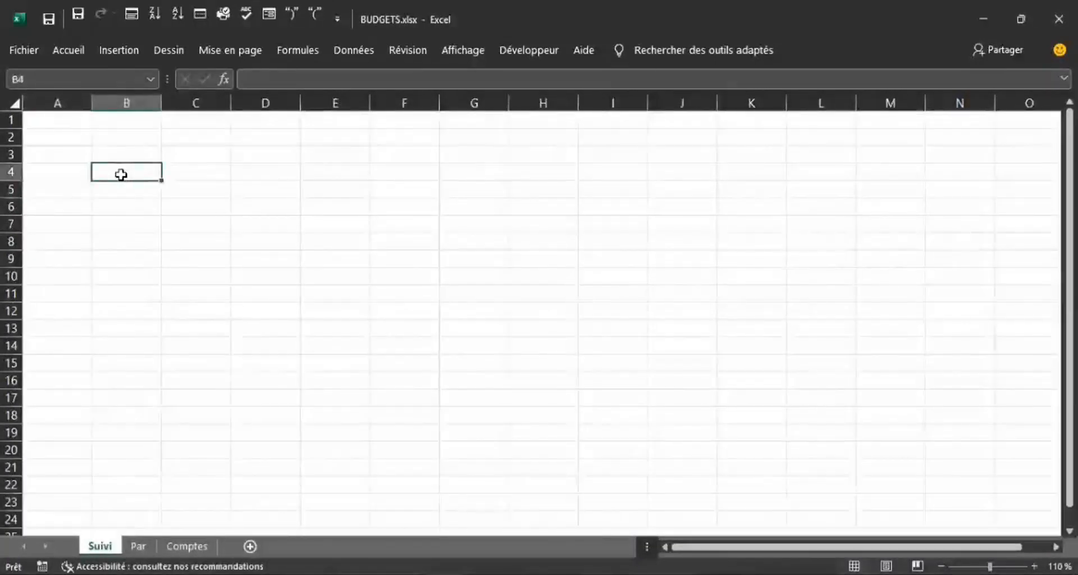
{"action": "type", "text": "2009"}
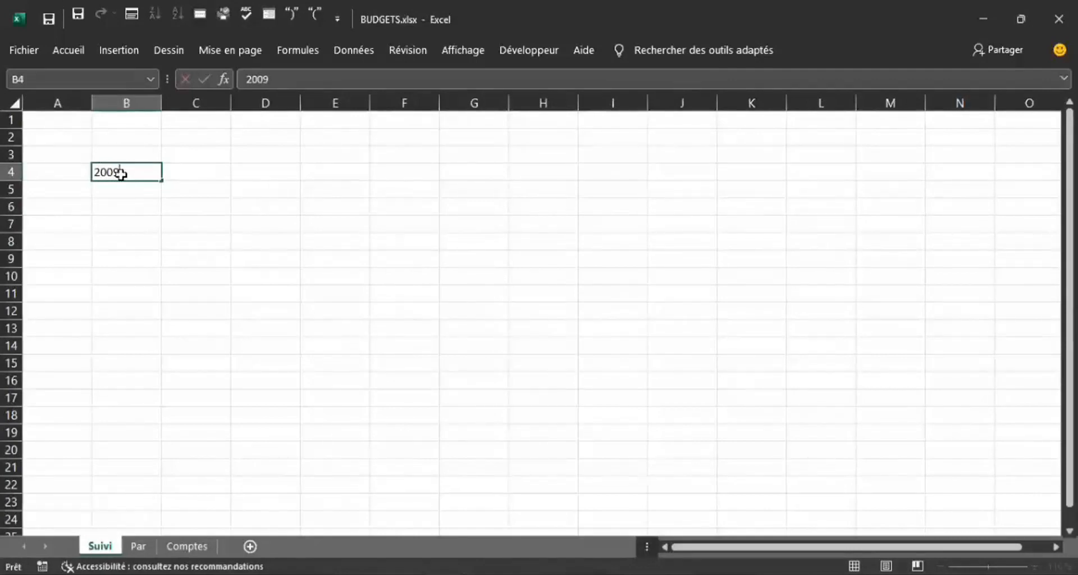
{"action": "key", "text": "Return"}
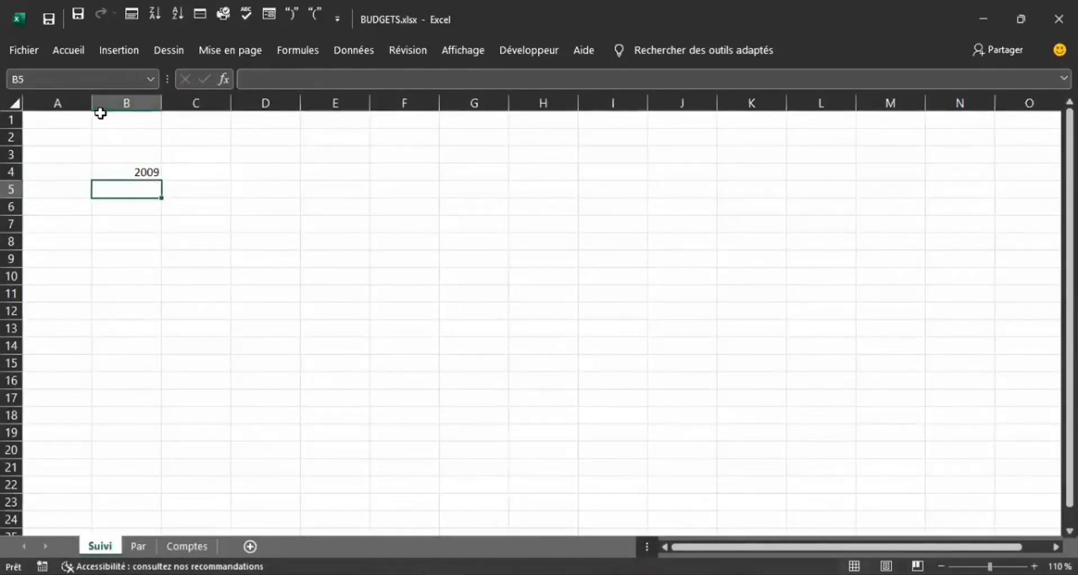
{"action": "left_click_drag", "start_coordinate": [93, 107], "coordinate": [50, 118]}
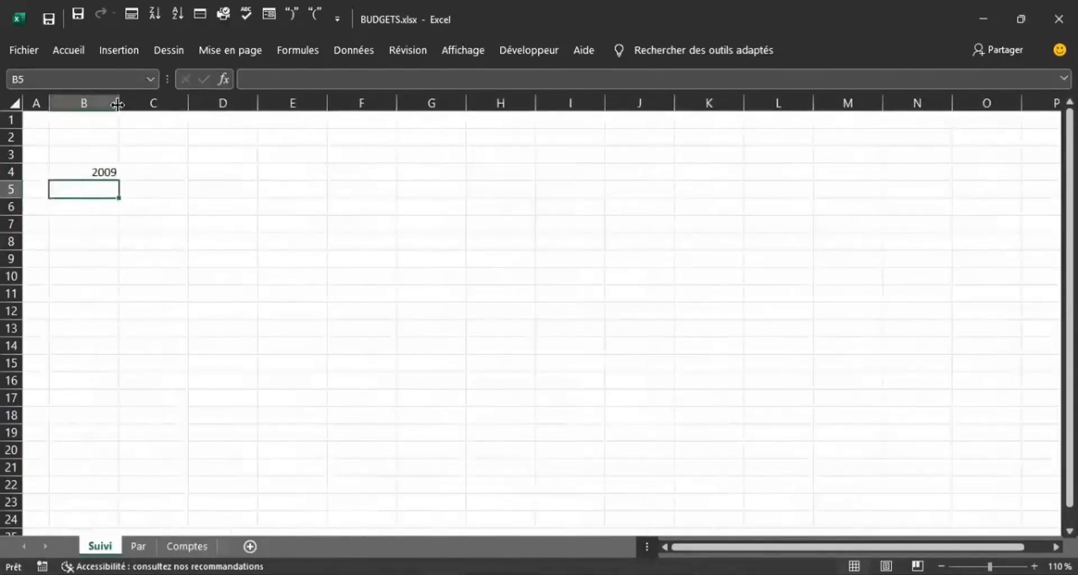
{"action": "left_click_drag", "start_coordinate": [116, 103], "coordinate": [89, 103]}
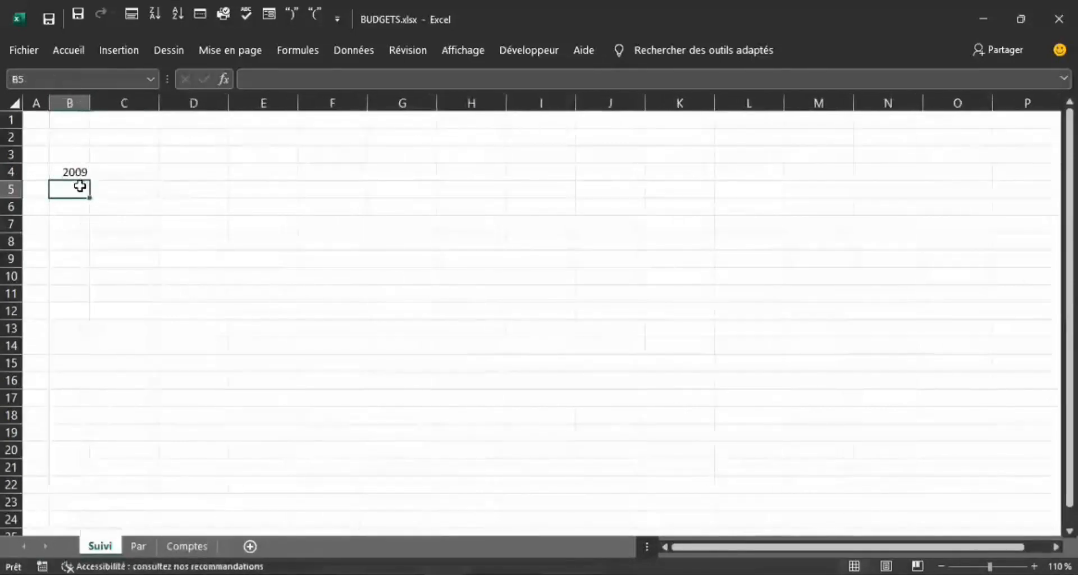
- Merge and center cells C4:D4 and enter the label "Budget annuel" in them
{"action": "left_click", "coordinate": [118, 172]}
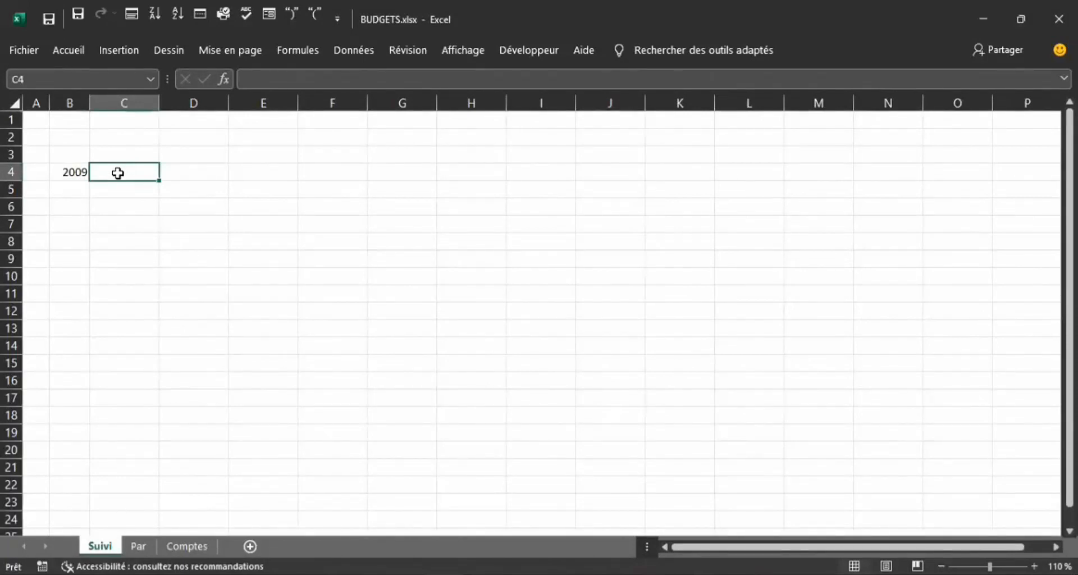
{"action": "left_click_drag", "start_coordinate": [117, 173], "coordinate": [187, 168]}
{"action": "left_click", "coordinate": [69, 53]}
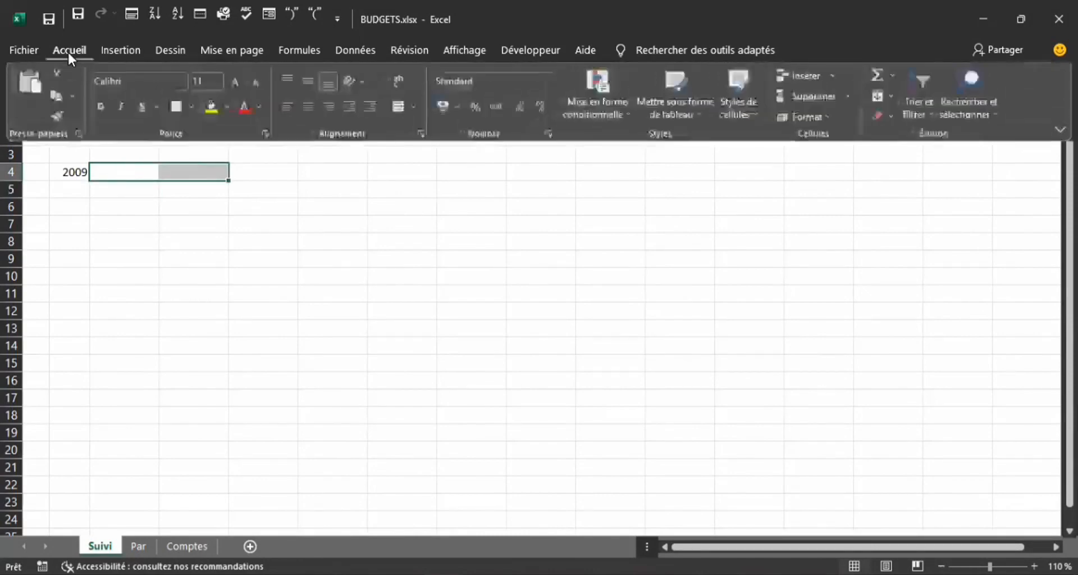
{"action": "left_click", "coordinate": [399, 104]}
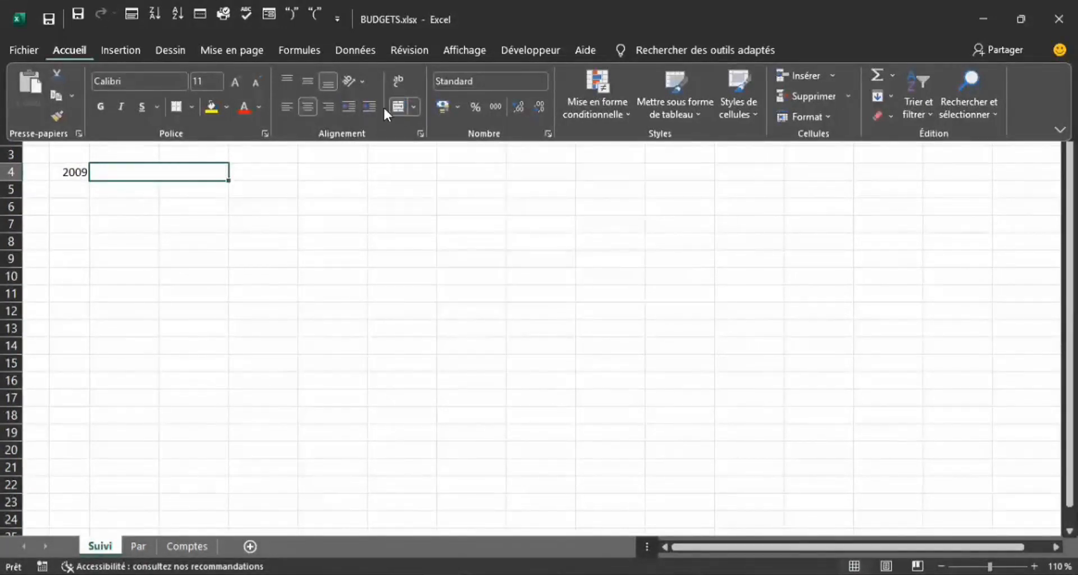
{"action": "left_click", "coordinate": [164, 184]}
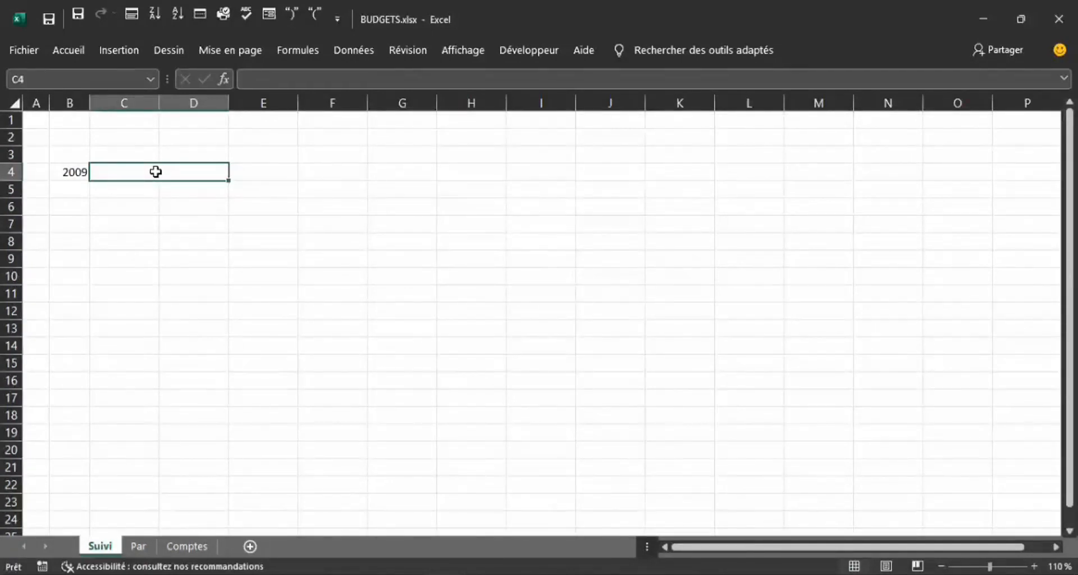
{"action": "type", "text": "Bud"}
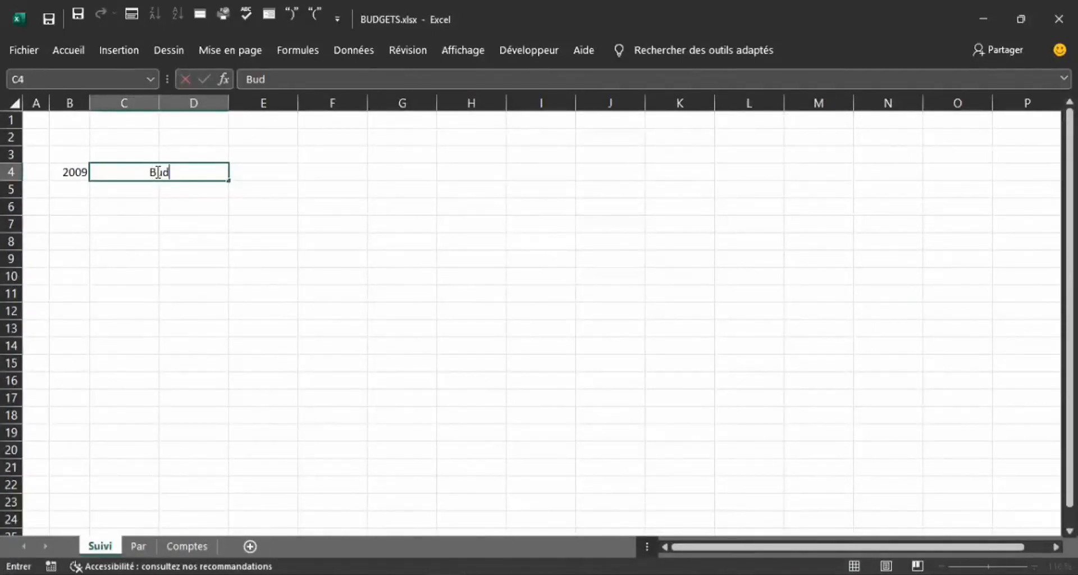
{"action": "type", "text": "get annuel"}
{"action": "key", "text": "Return"}
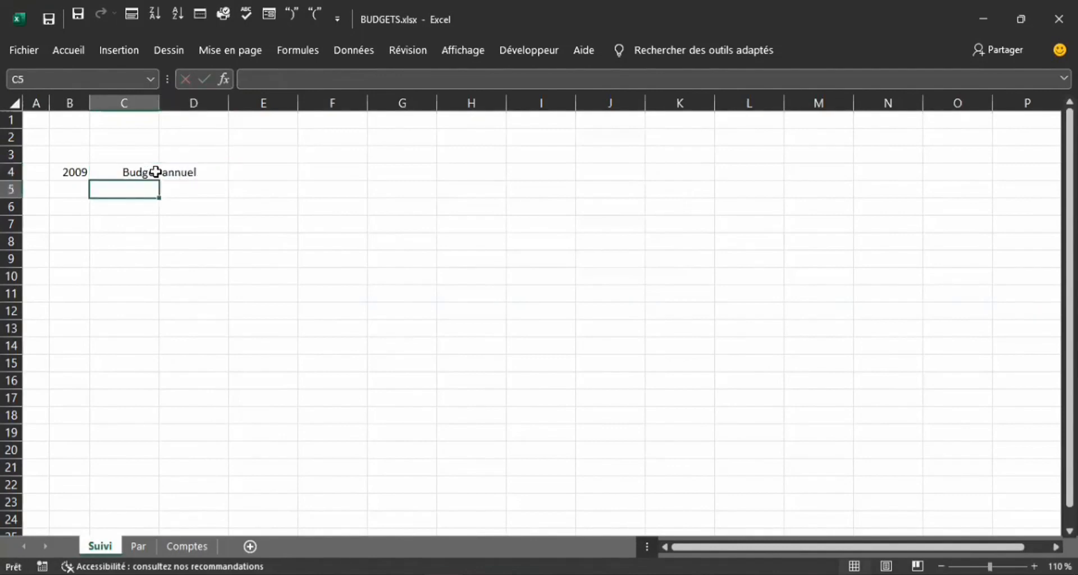
- Merge and center cells C6:D6 and enter the label "Réel annuel" in them
{"action": "left_click", "coordinate": [106, 207]}
{"action": "left_click_drag", "start_coordinate": [106, 207], "coordinate": [190, 206]}
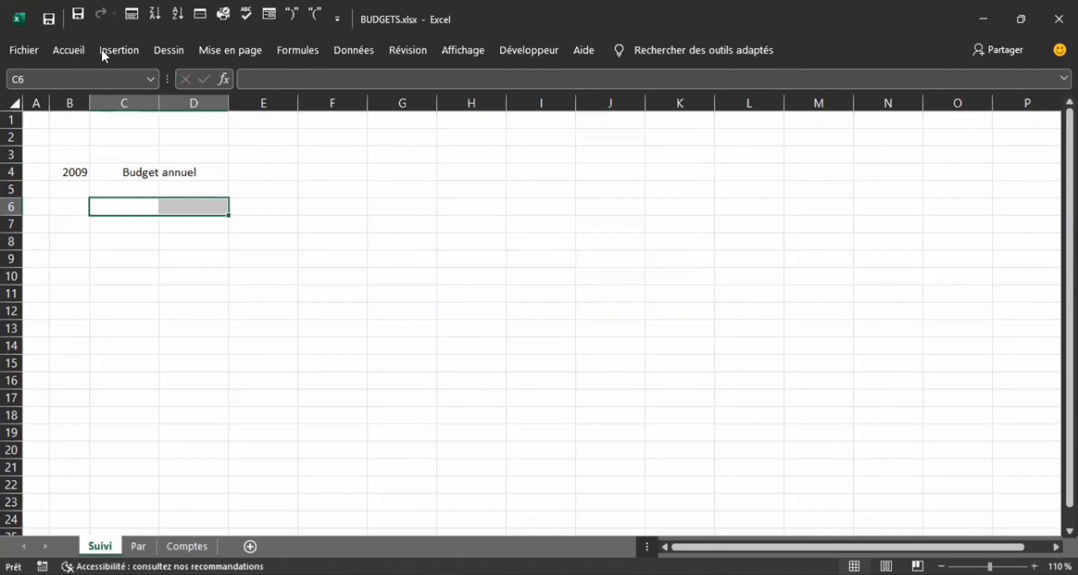
{"action": "left_click", "coordinate": [77, 51]}
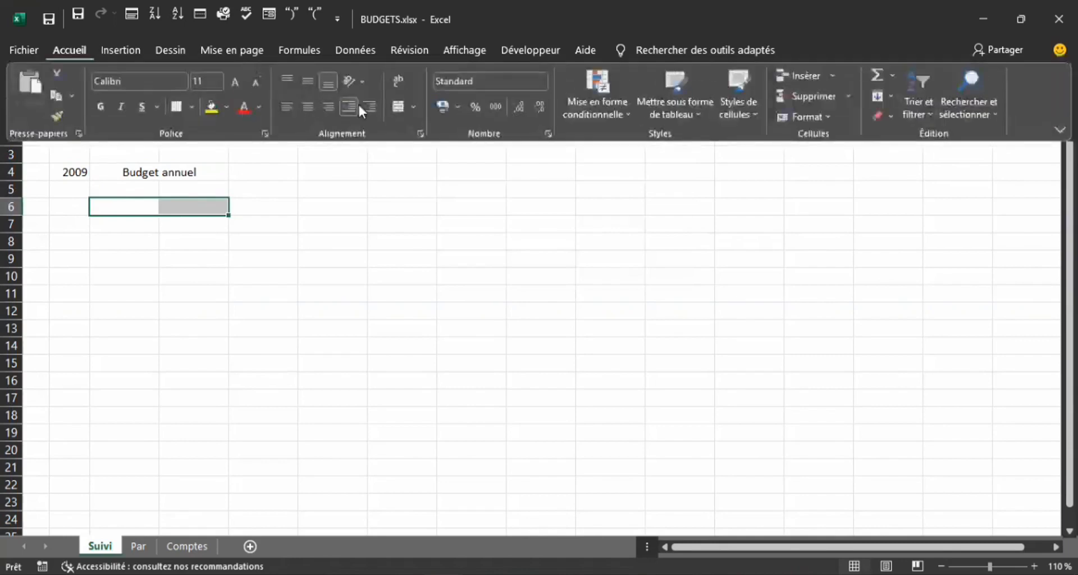
{"action": "left_click", "coordinate": [393, 105]}
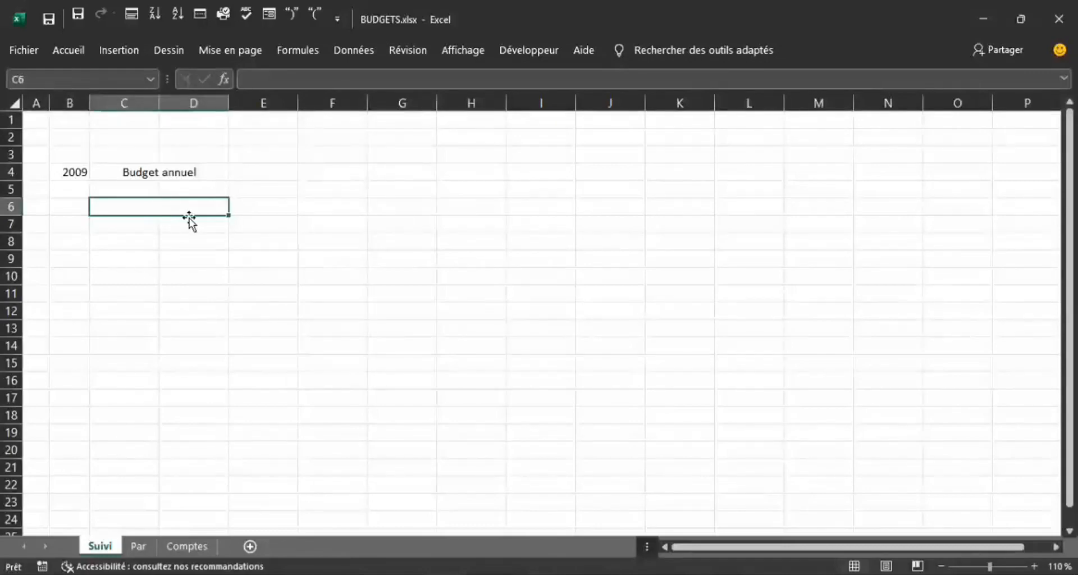
{"action": "type", "text": "Réel"}
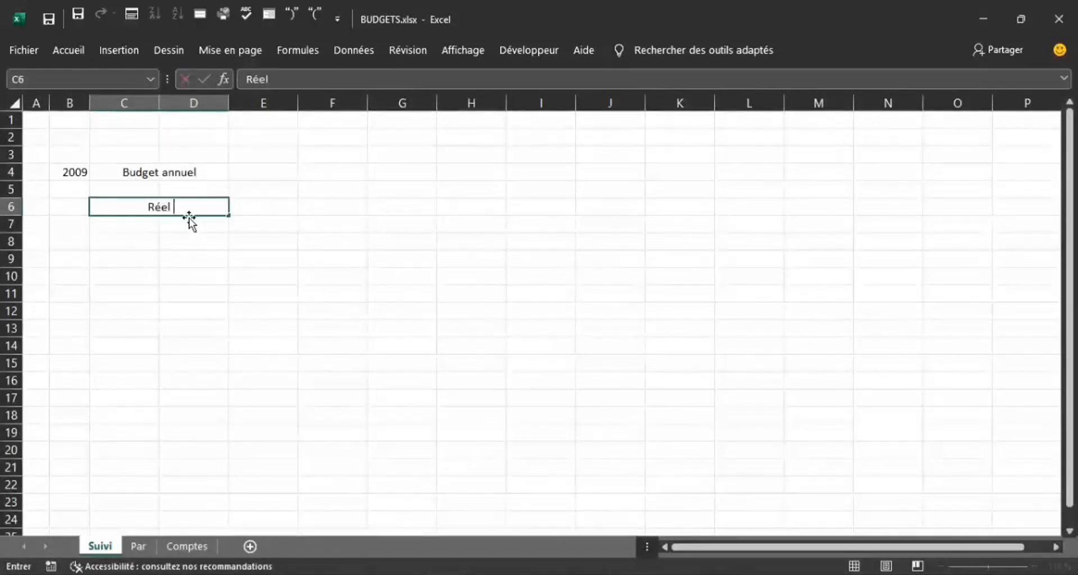
{"action": "type", "text": " A"}
{"action": "key", "text": "BackSpace"}
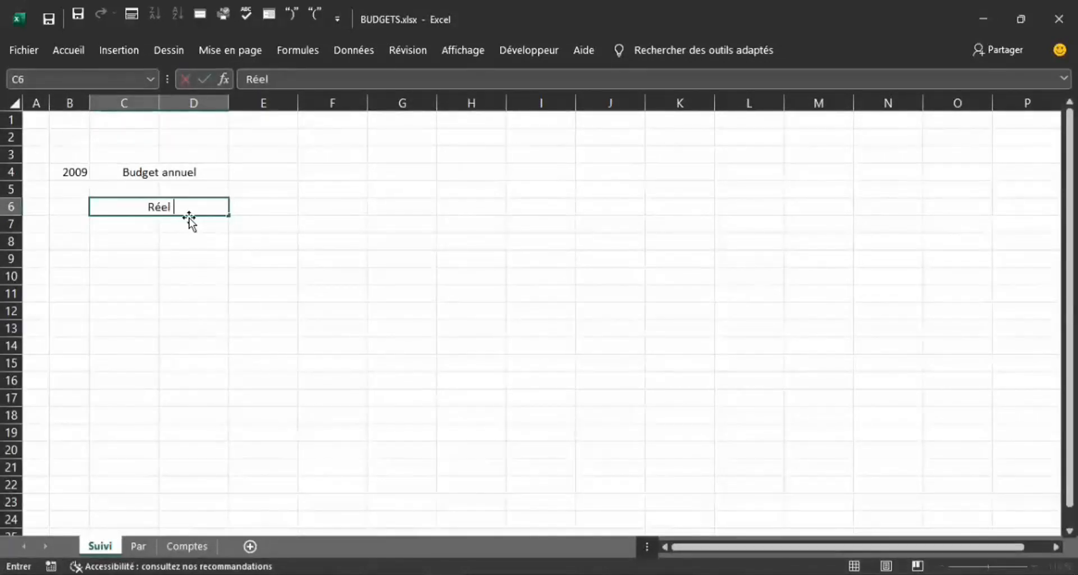
{"action": "type", "text": "annuel"}
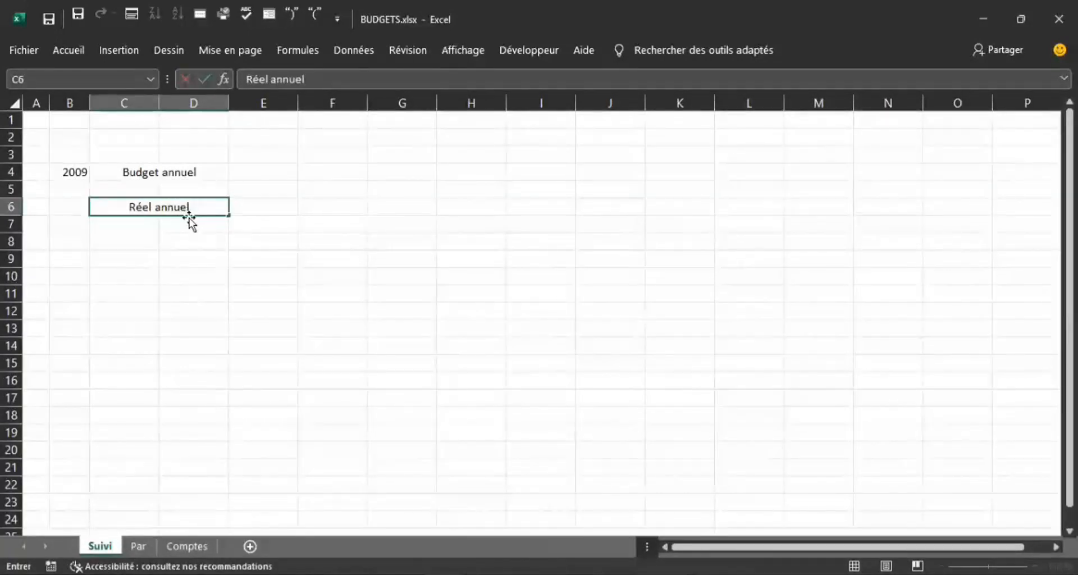
{"action": "key", "text": "Return"}
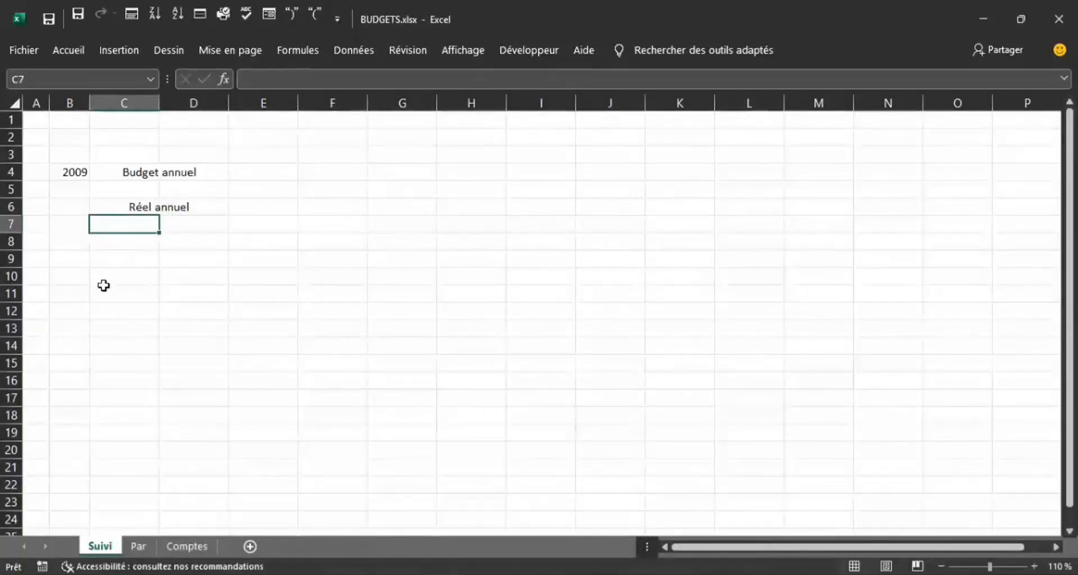
- Merge and center cells C16:D16 and enter the label "Ecarts annuels" in them
{"action": "left_click", "coordinate": [115, 379]}
{"action": "left_click_drag", "start_coordinate": [115, 378], "coordinate": [214, 381]}
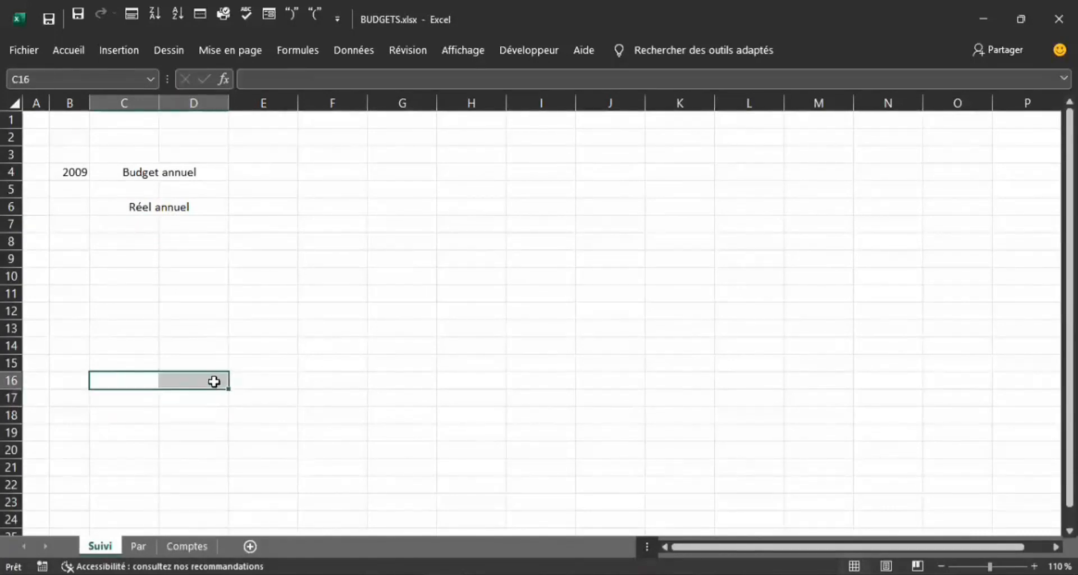
{"action": "left_click", "coordinate": [74, 49]}
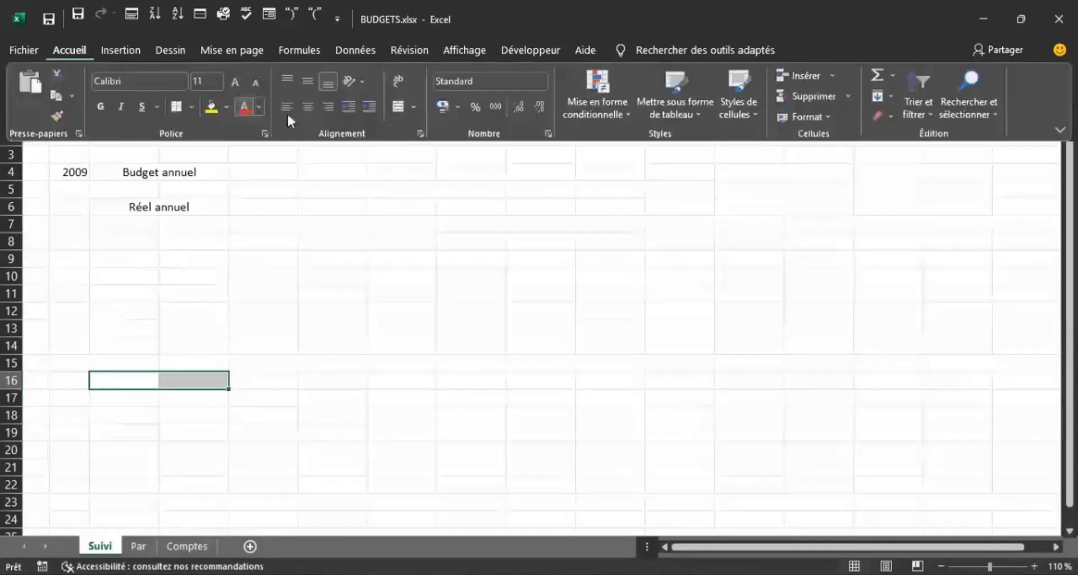
{"action": "left_click", "coordinate": [389, 108]}
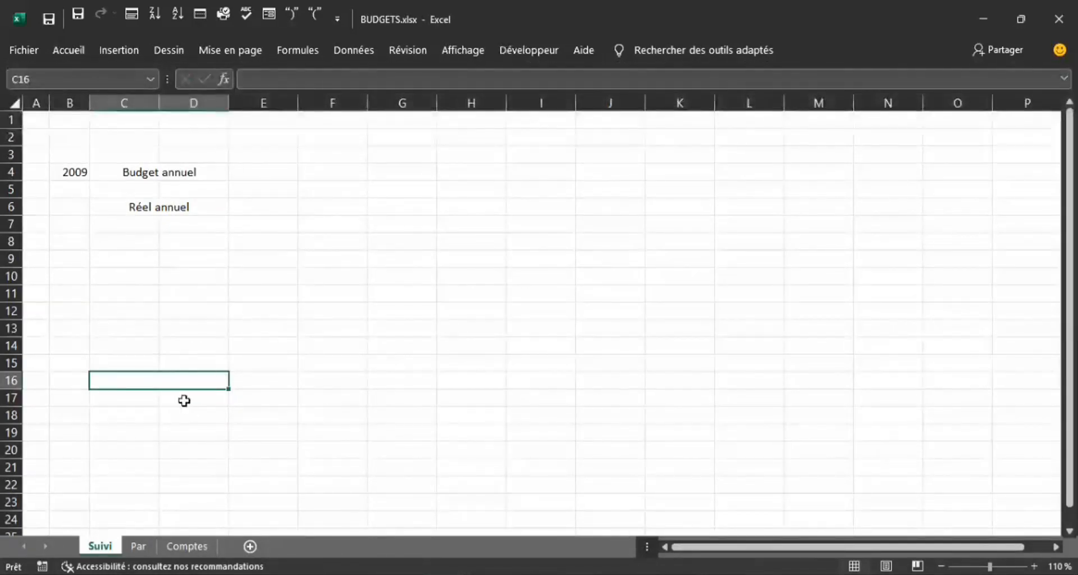
{"action": "type", "text": "Ecarts"}
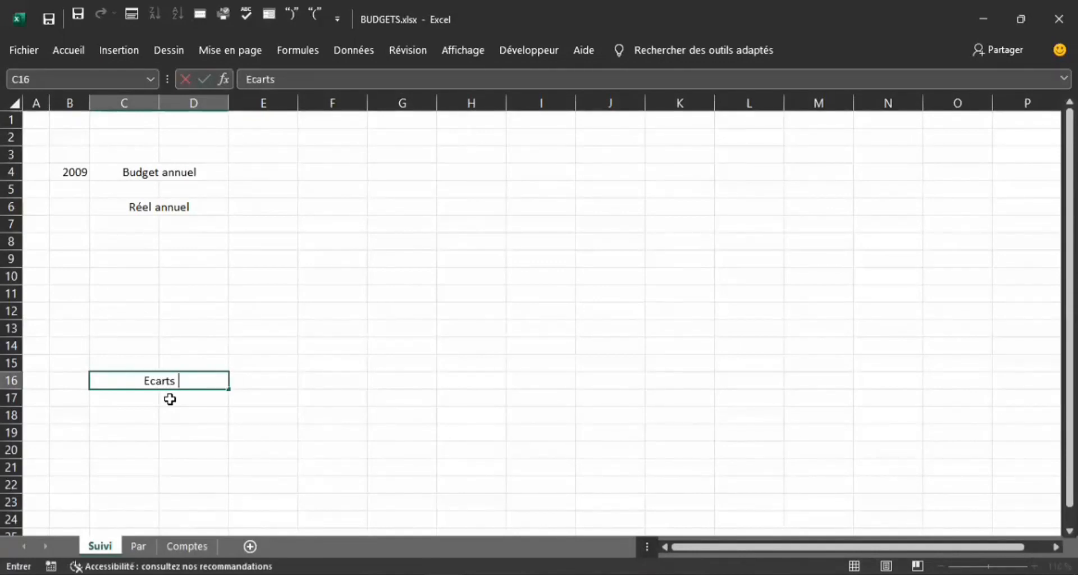
{"action": "type", "text": " annuel"}
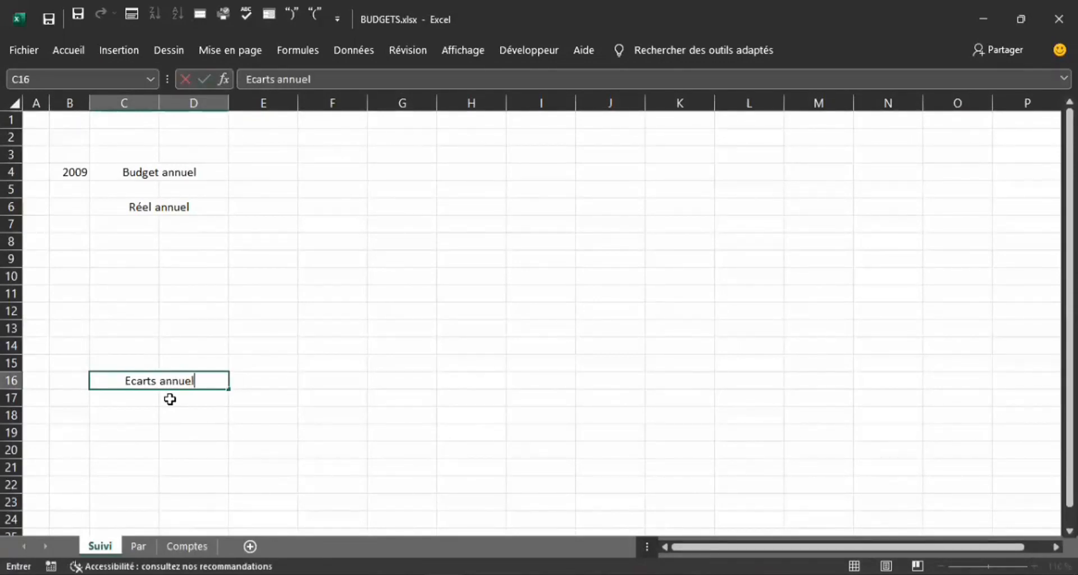
{"action": "type", "text": "s"}
{"action": "key", "text": "Return"}
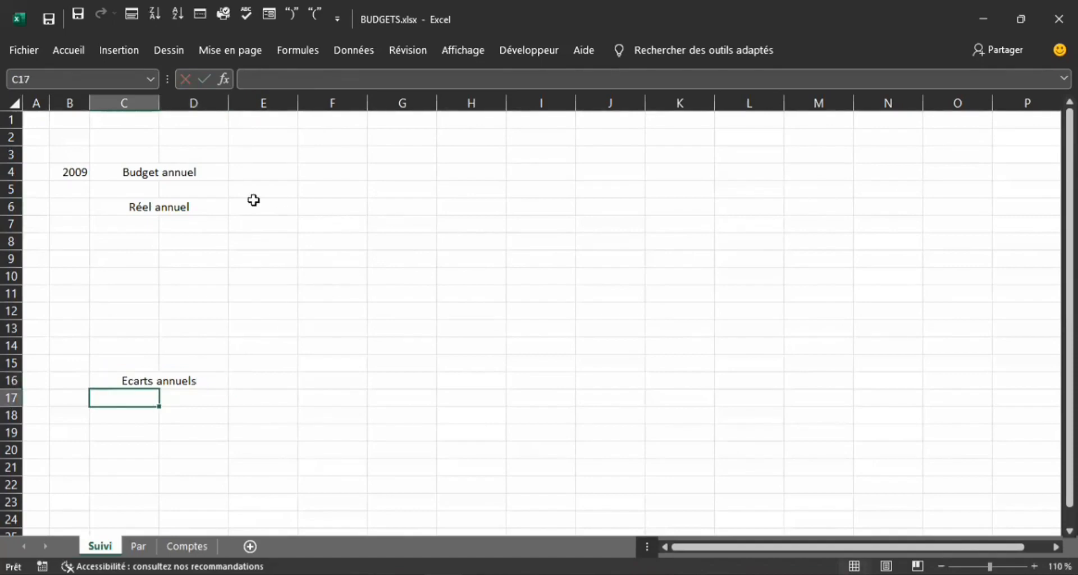
- Merge and center cells B8:B11 and enter the label "Réel" in them
{"action": "left_click", "coordinate": [80, 239]}
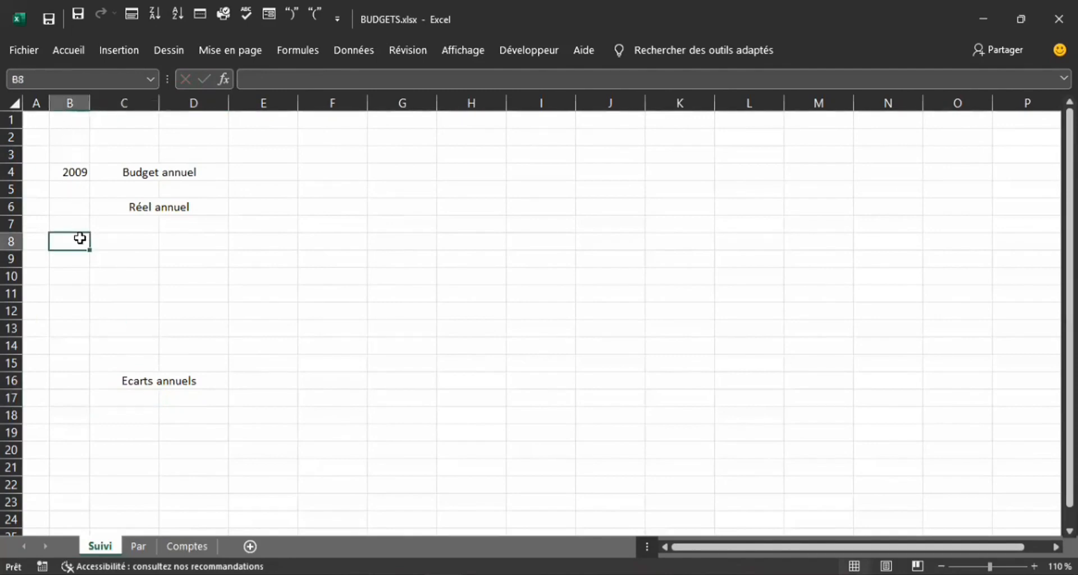
{"action": "left_click_drag", "start_coordinate": [80, 239], "coordinate": [72, 294]}
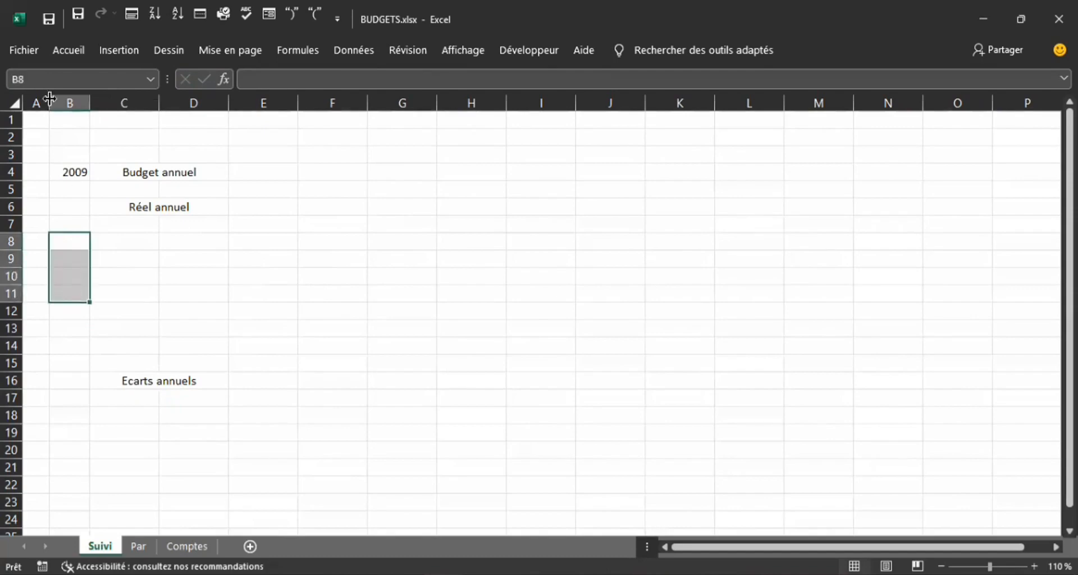
{"action": "left_click", "coordinate": [65, 58]}
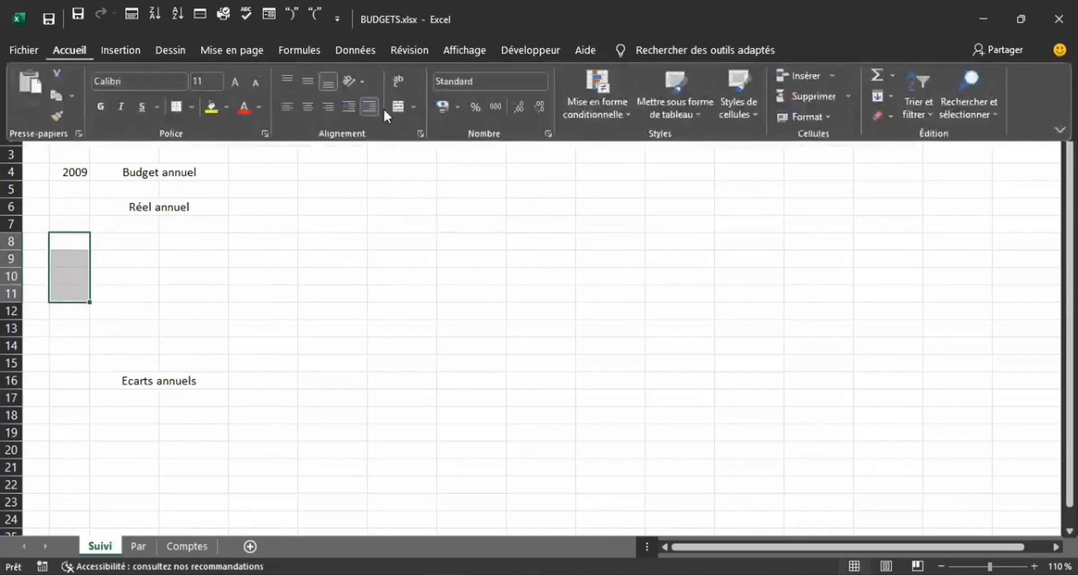
{"action": "left_click", "coordinate": [400, 105]}
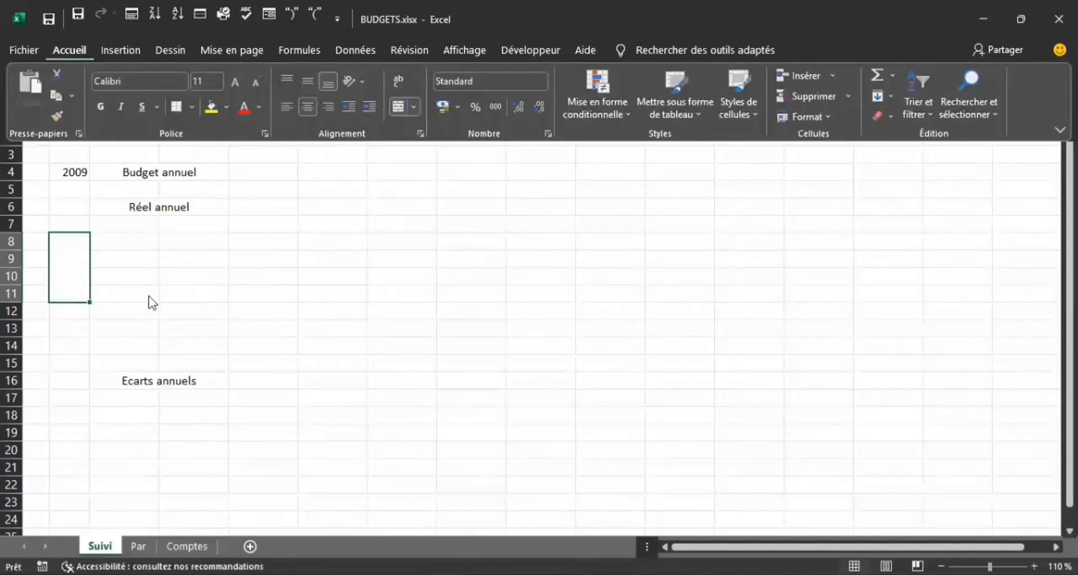
{"action": "left_click", "coordinate": [76, 290]}
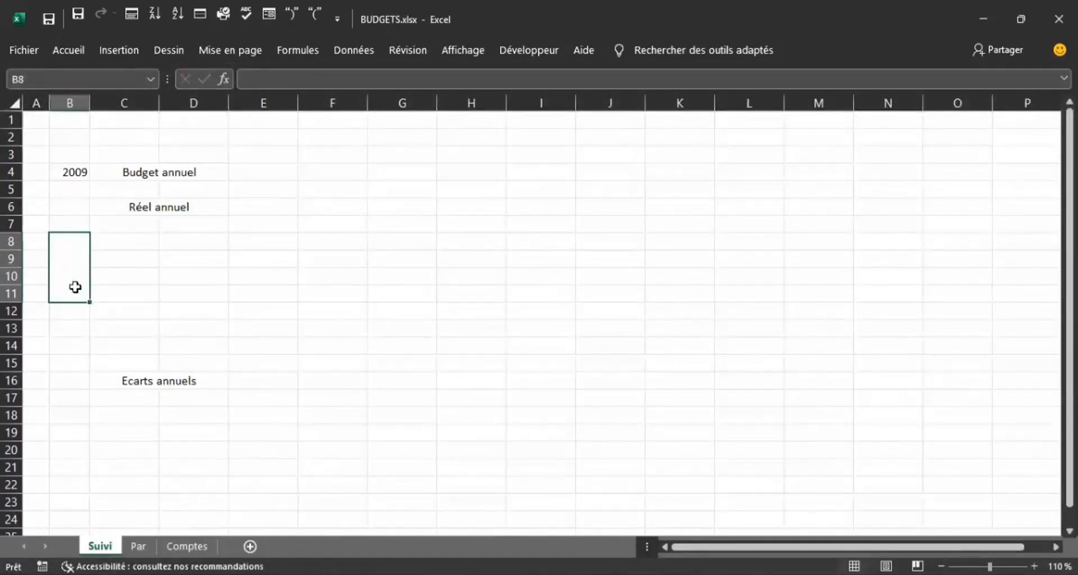
{"action": "type", "text": "Réel"}
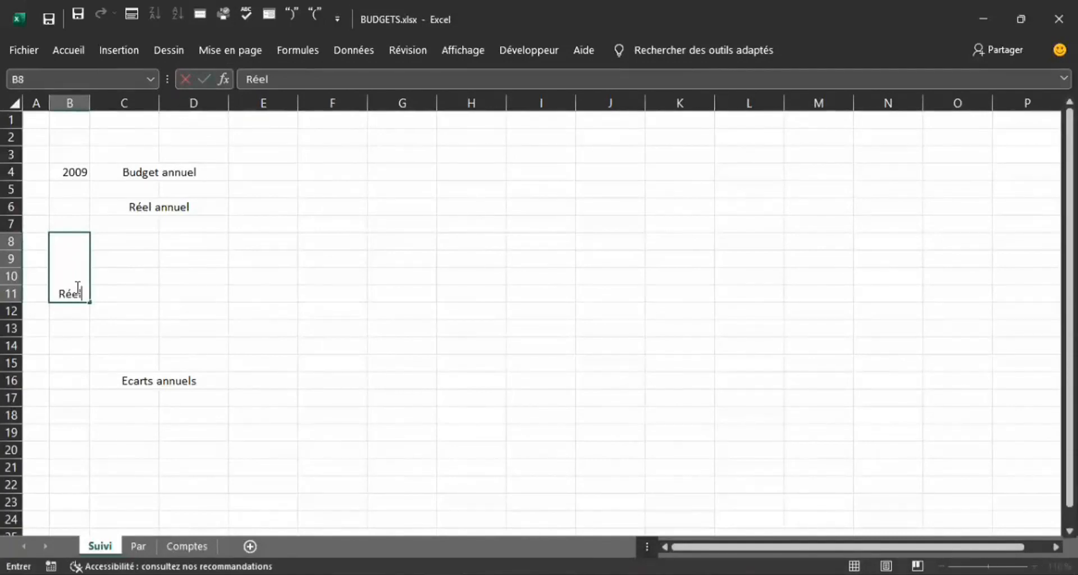
{"action": "key", "text": "Return"}
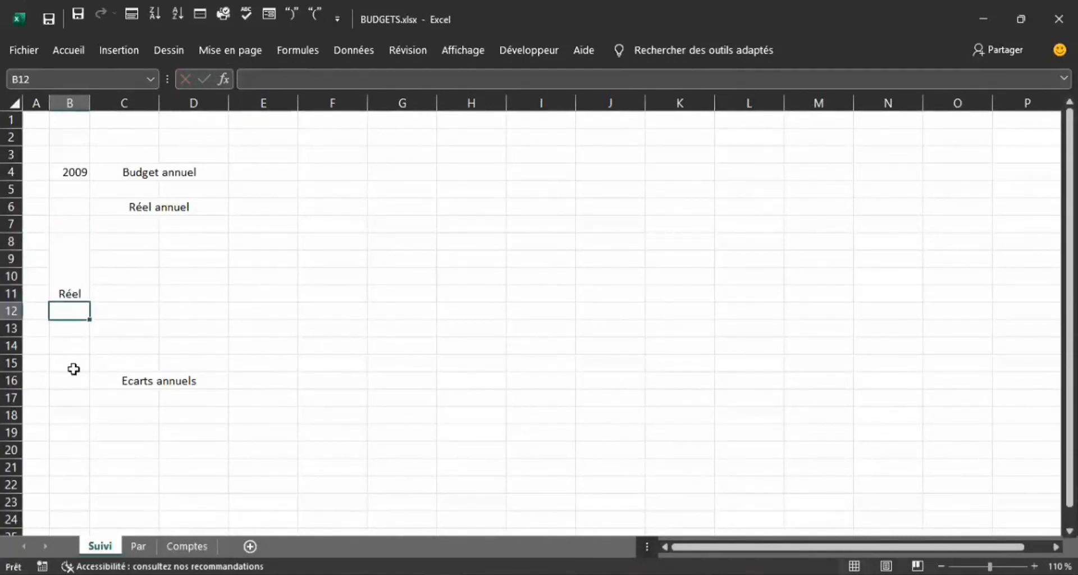
- Merge and center cells B18:B21 and enter the label "Ecarts" in them
{"action": "left_click", "coordinate": [70, 415]}
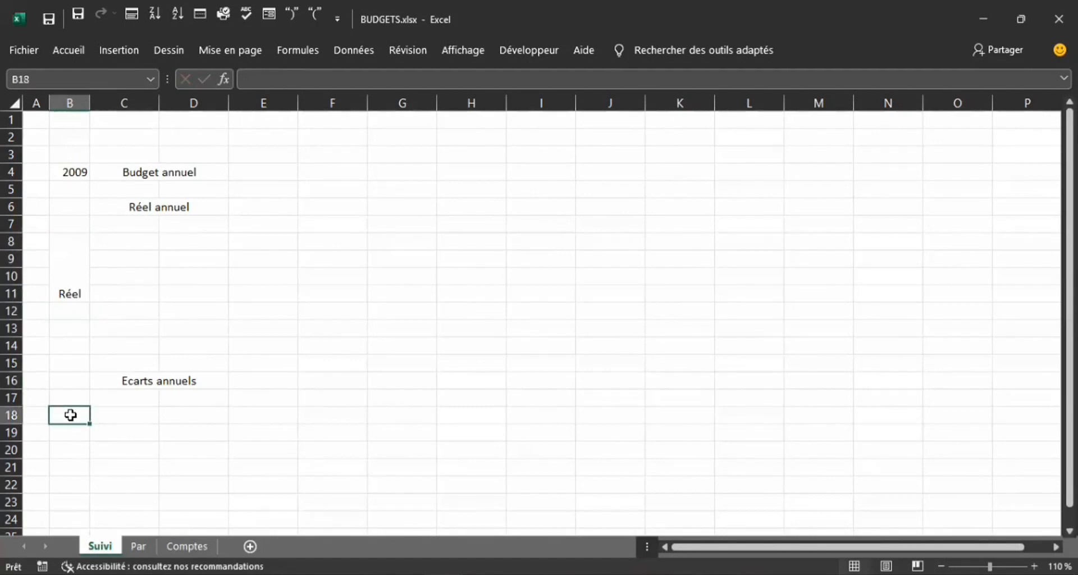
{"action": "left_click_drag", "start_coordinate": [70, 415], "coordinate": [65, 464]}
{"action": "left_click", "coordinate": [76, 50]}
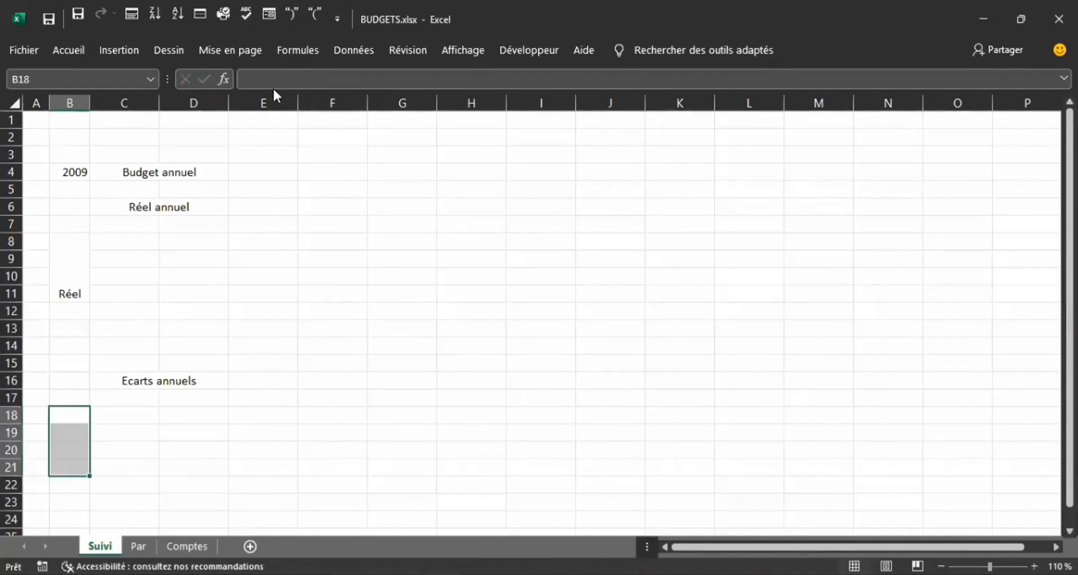
{"action": "left_click", "coordinate": [397, 107]}
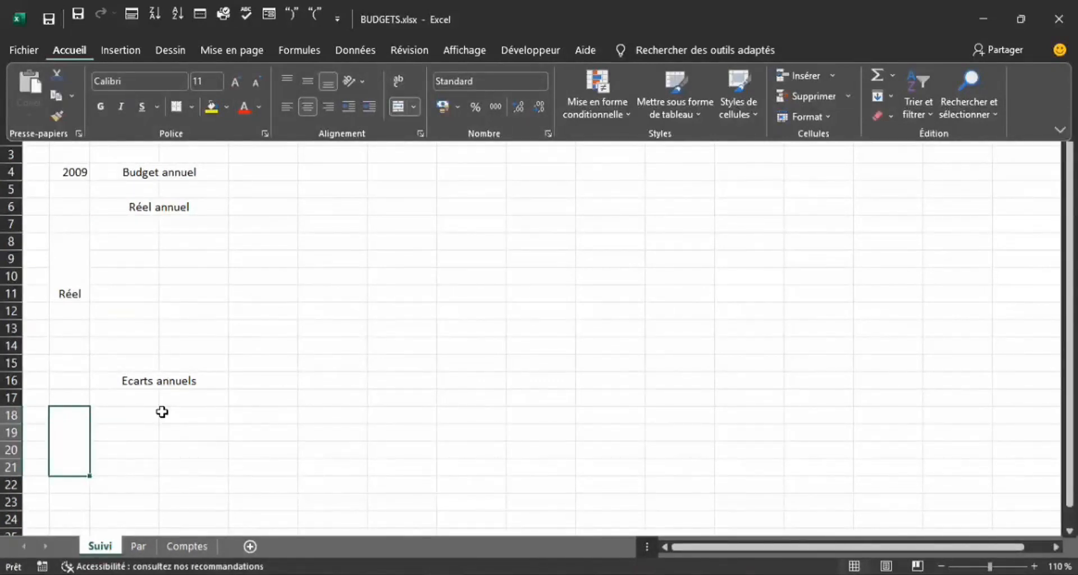
{"action": "type", "text": "E"}
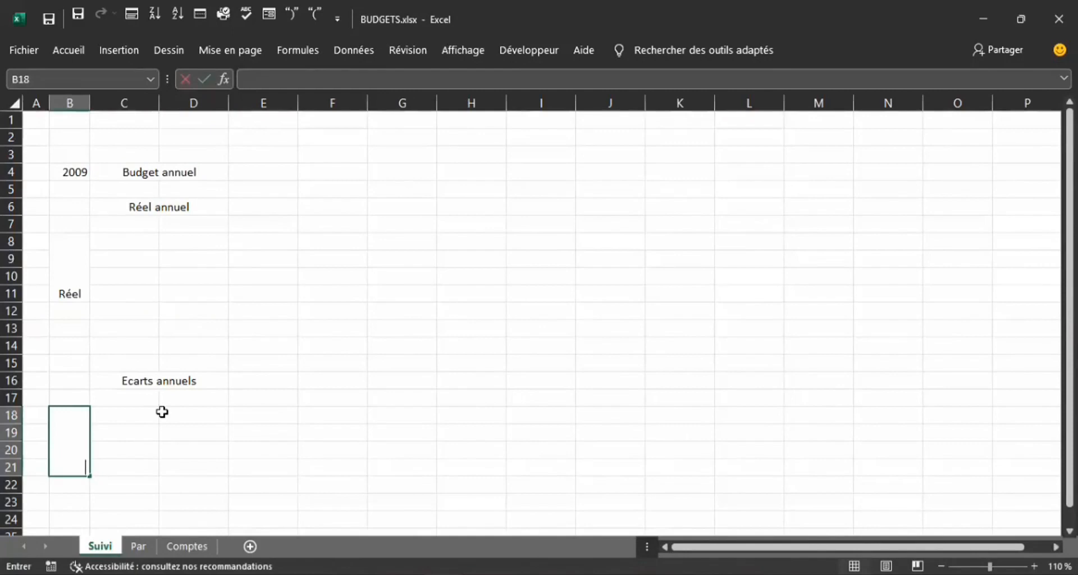
{"action": "key", "text": "Escape"}
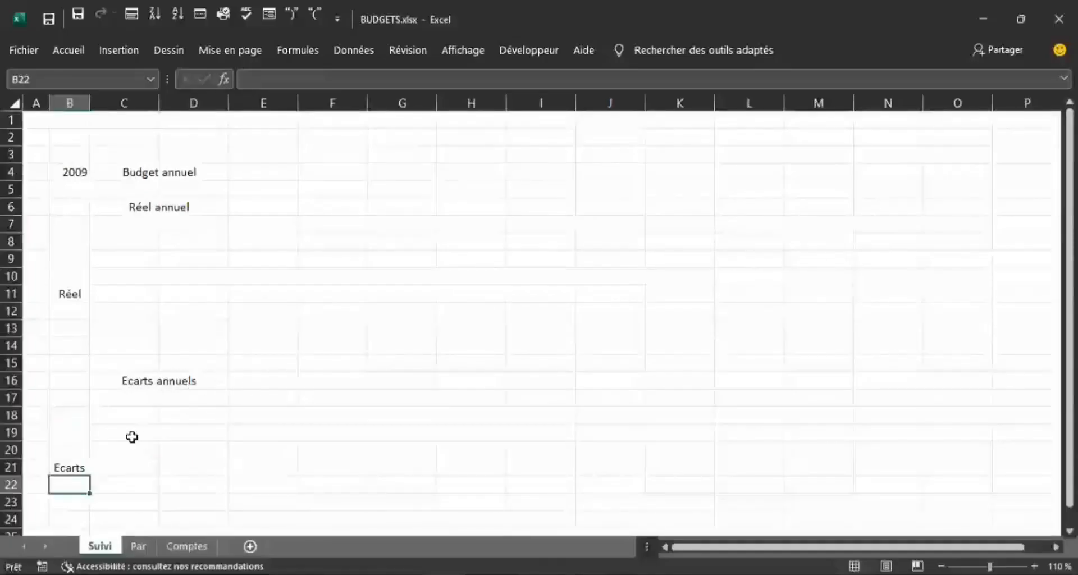
{"action": "left_click", "coordinate": [68, 448]}
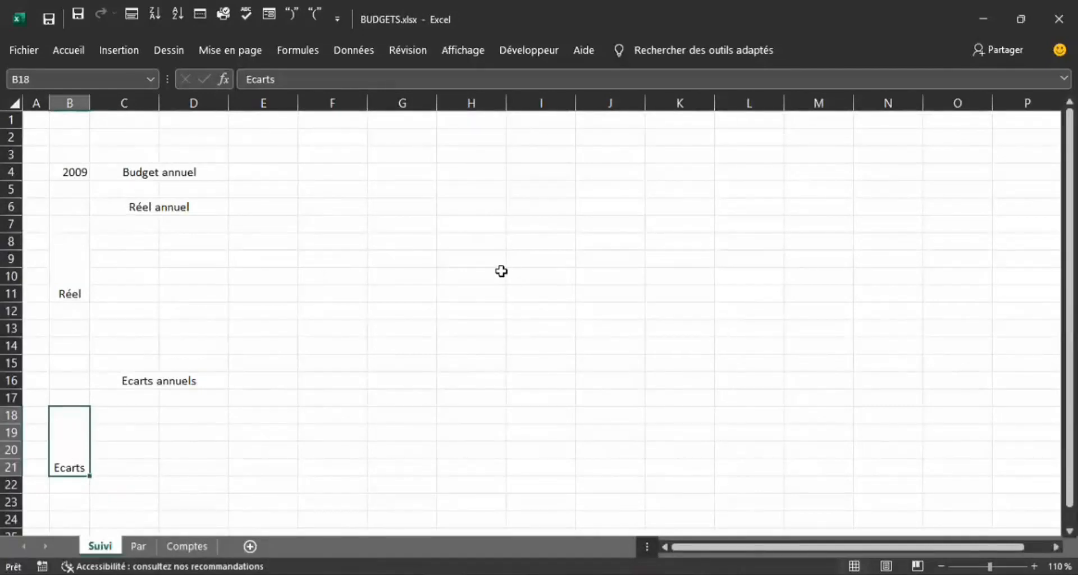
- Enter the heading "Total" in cell S2 of the Suivi sheet
{"action": "left_click", "coordinate": [664, 176]}
{"action": "key", "text": "Right"}
{"action": "key", "text": "Right"}
{"action": "key", "text": "Right"}
{"action": "key", "text": "Right"}
{"action": "key", "text": "Right"}
{"action": "key", "text": "Right"}
{"action": "key", "text": "Right"}
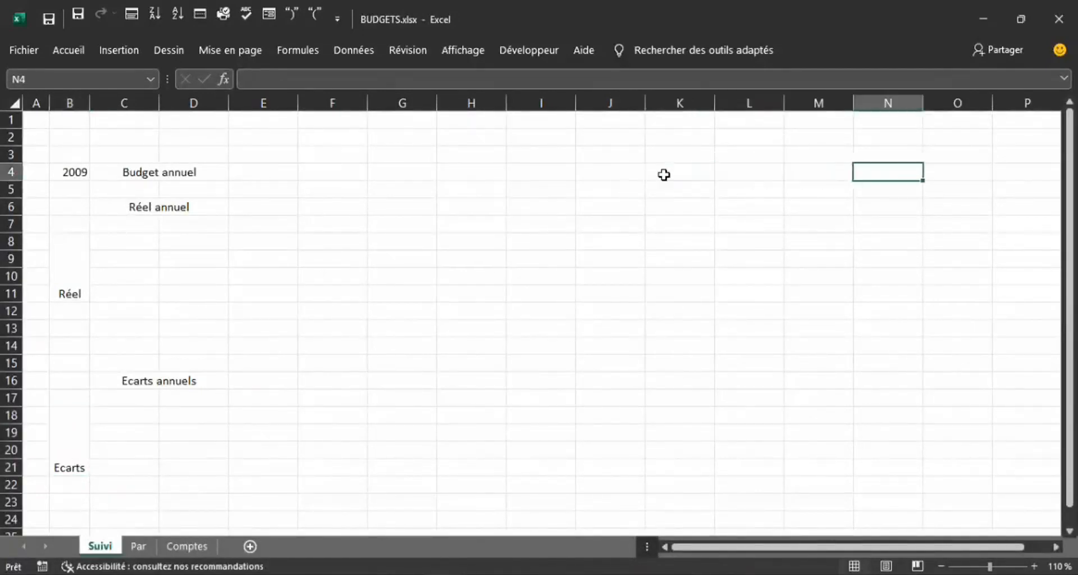
{"action": "key", "text": "Right"}
{"action": "key", "text": "Right"}
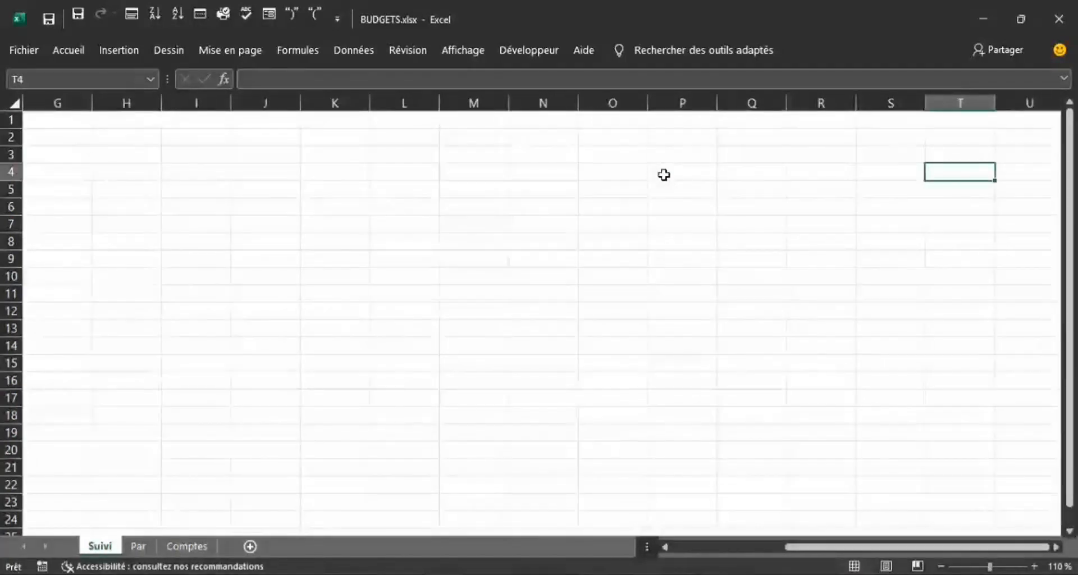
{"action": "key", "text": "Left"}
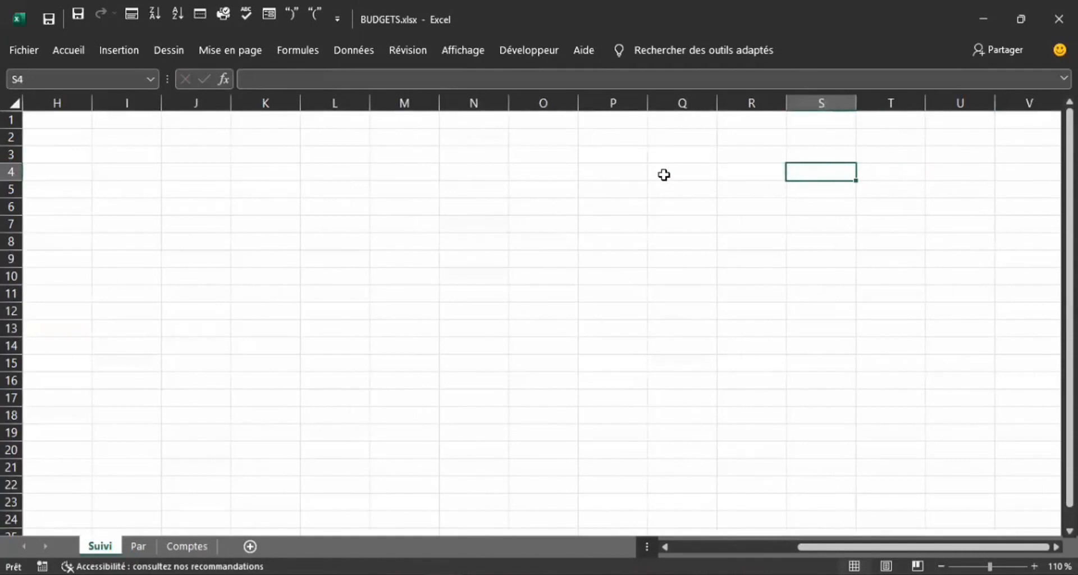
{"action": "key", "text": "Up"}
{"action": "key", "text": "Up"}
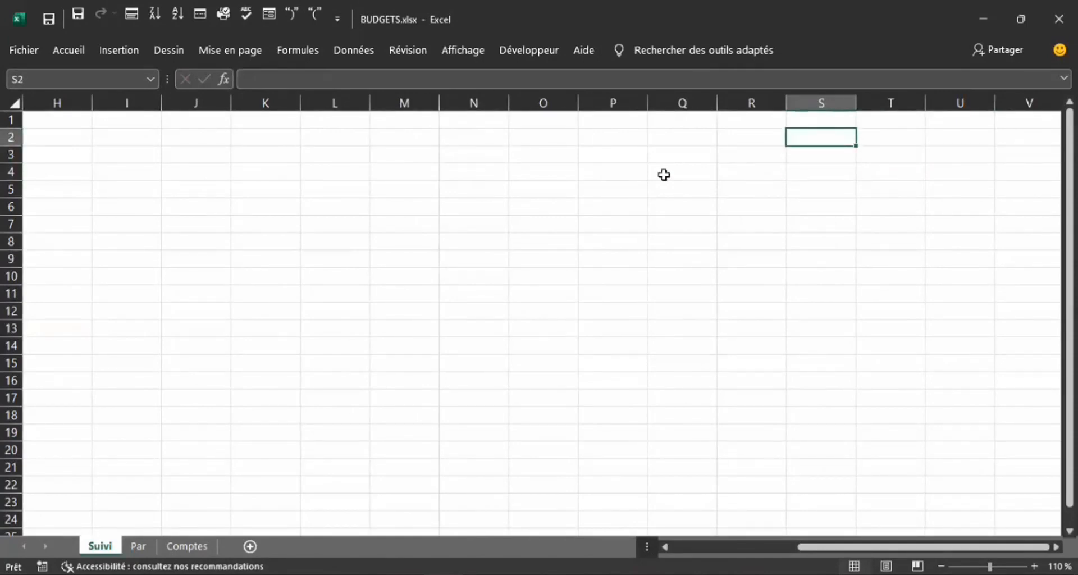
{"action": "type", "text": "T"}
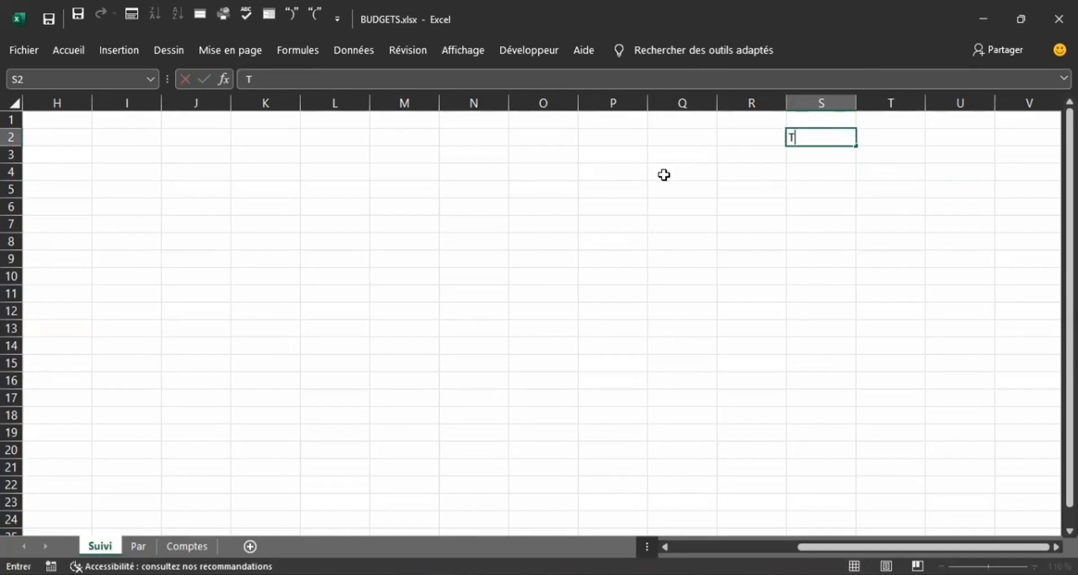
{"action": "type", "text": "otal"}
{"action": "key", "text": "Return"}
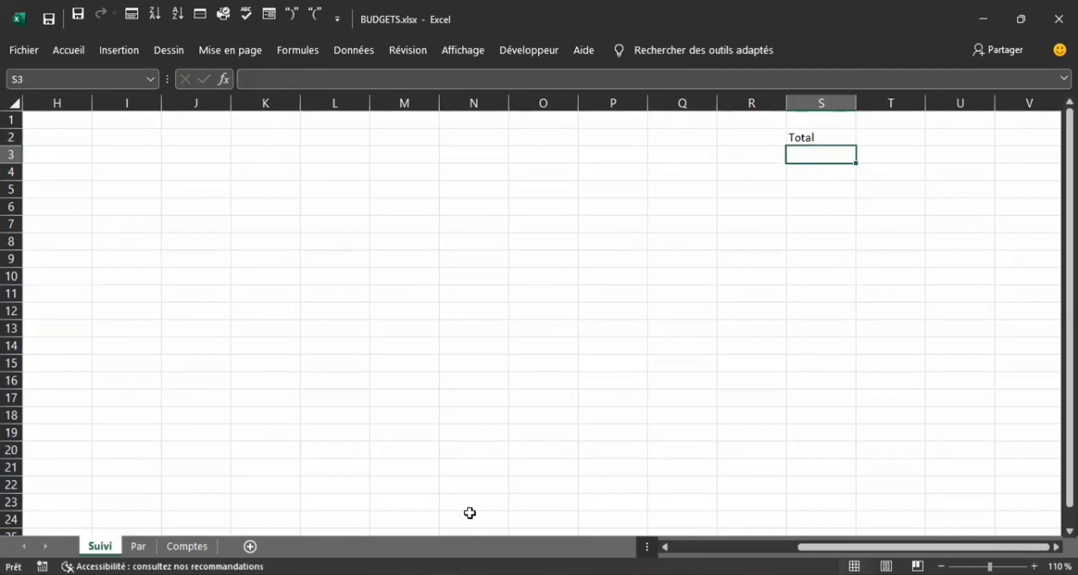
- Switch to the finished Budget.xlsx and check the width of column F on its Suivi sheet
{"action": "mouse_move", "coordinate": [443, 574]}
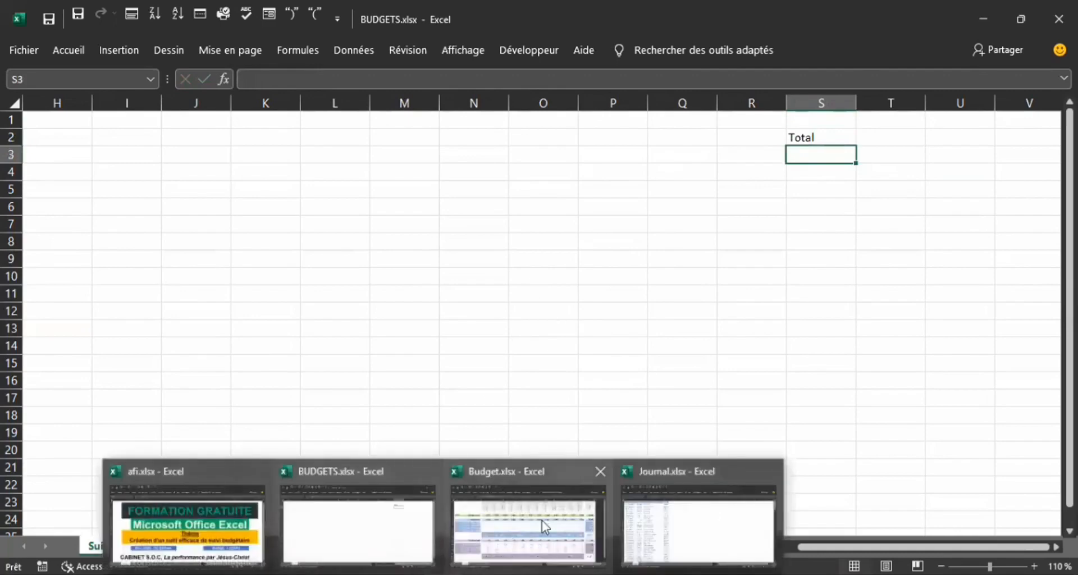
{"action": "left_click", "coordinate": [542, 520]}
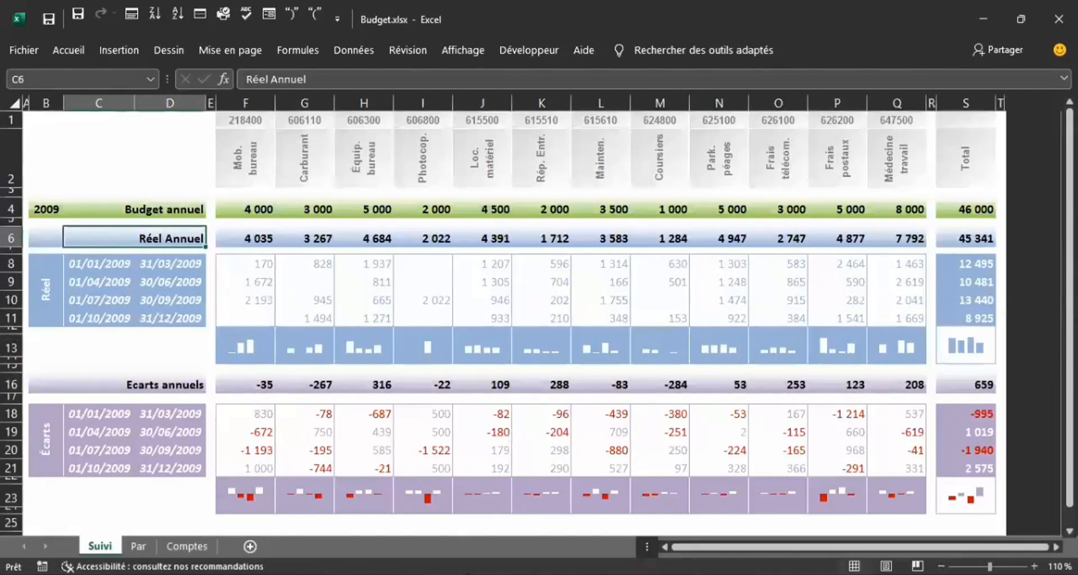
{"action": "mouse_move", "coordinate": [444, 574]}
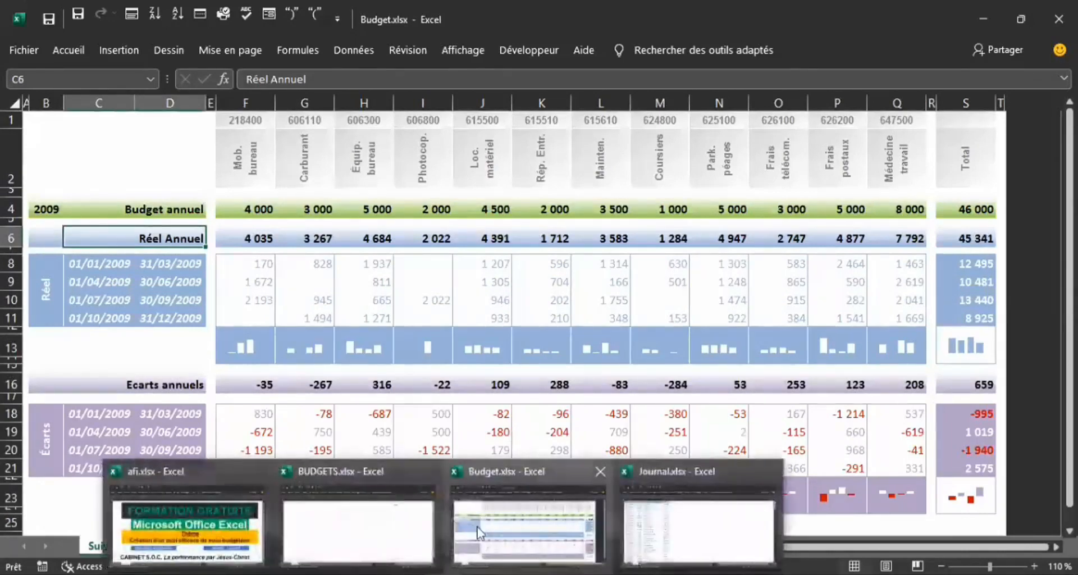
{"action": "left_click", "coordinate": [366, 550]}
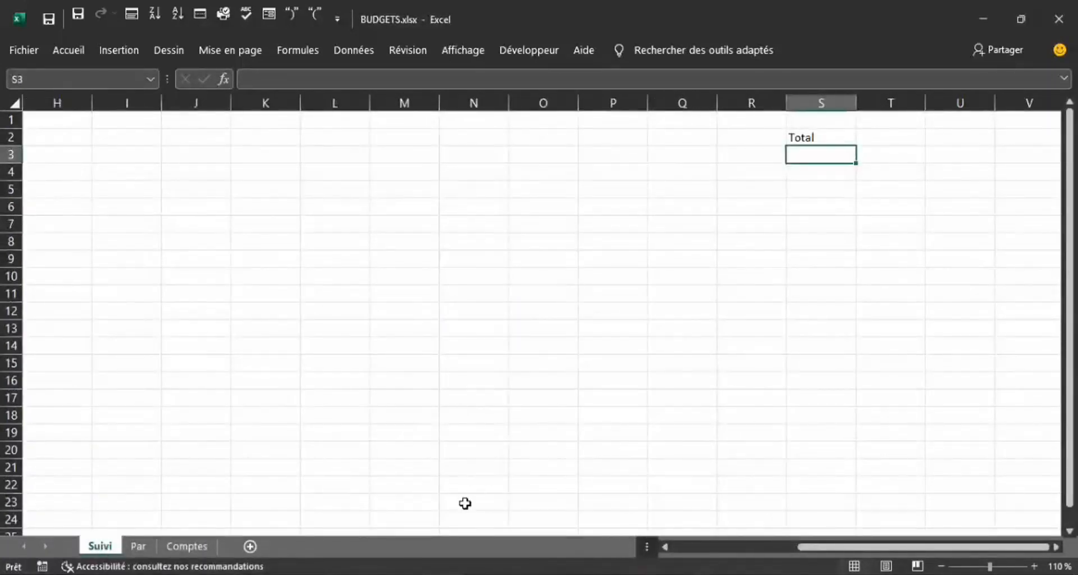
{"action": "mouse_move", "coordinate": [444, 574]}
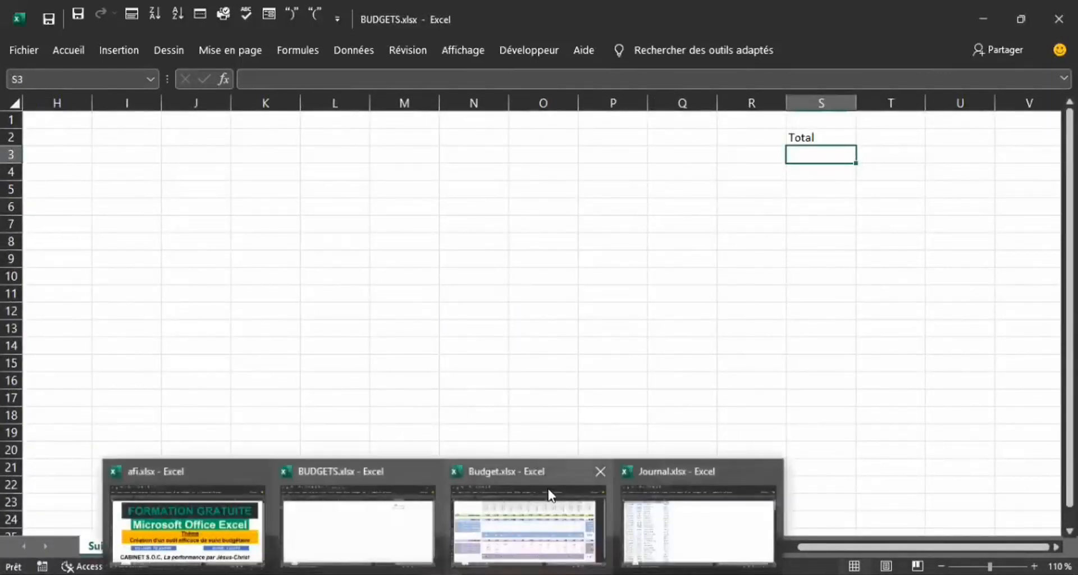
{"action": "left_click", "coordinate": [540, 519]}
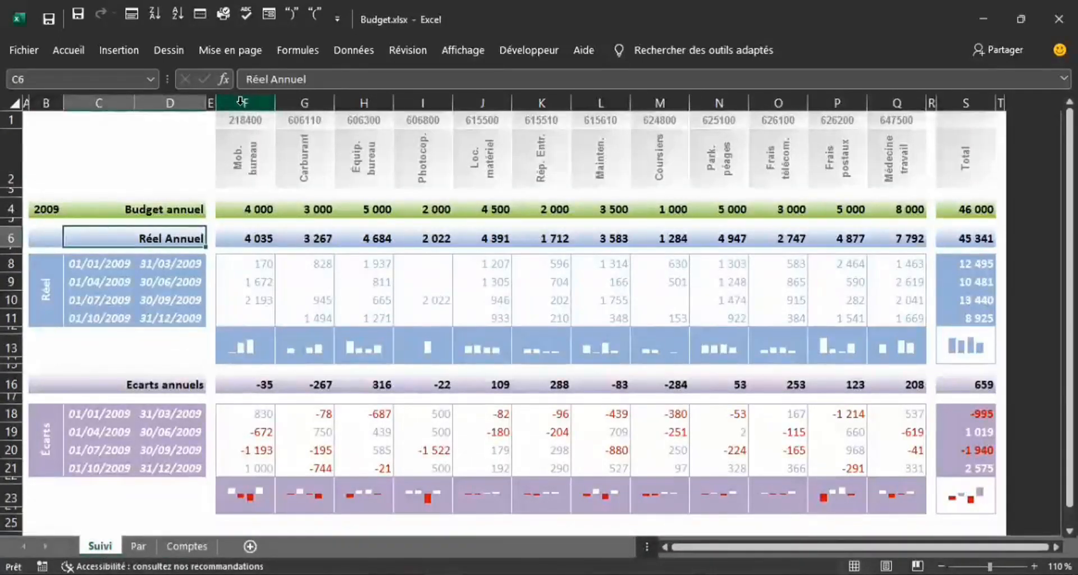
{"action": "left_click", "coordinate": [241, 102]}
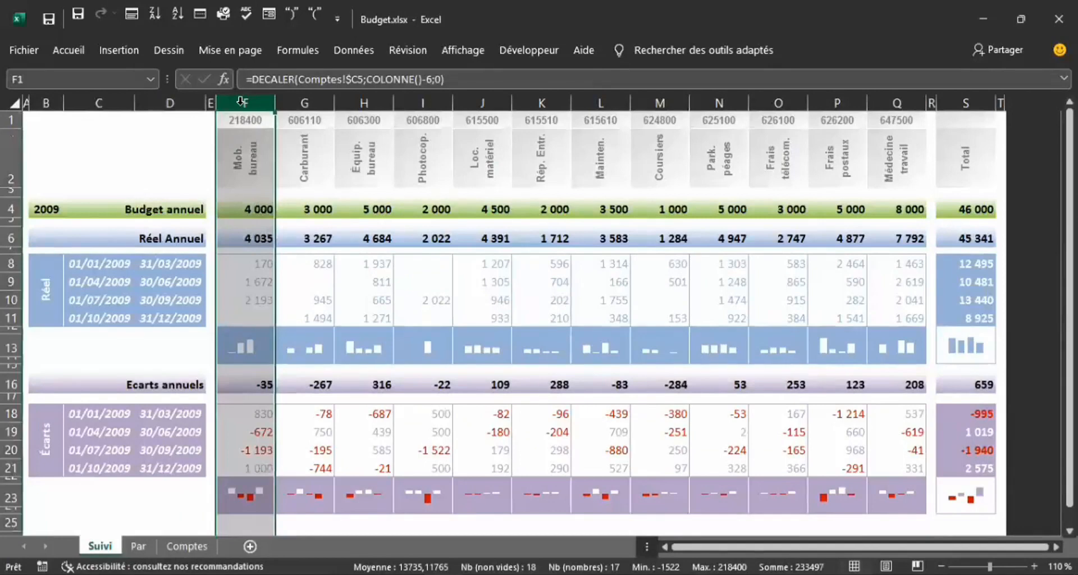
{"action": "right_click", "coordinate": [241, 101]}
{"action": "right_click", "coordinate": [240, 101]}
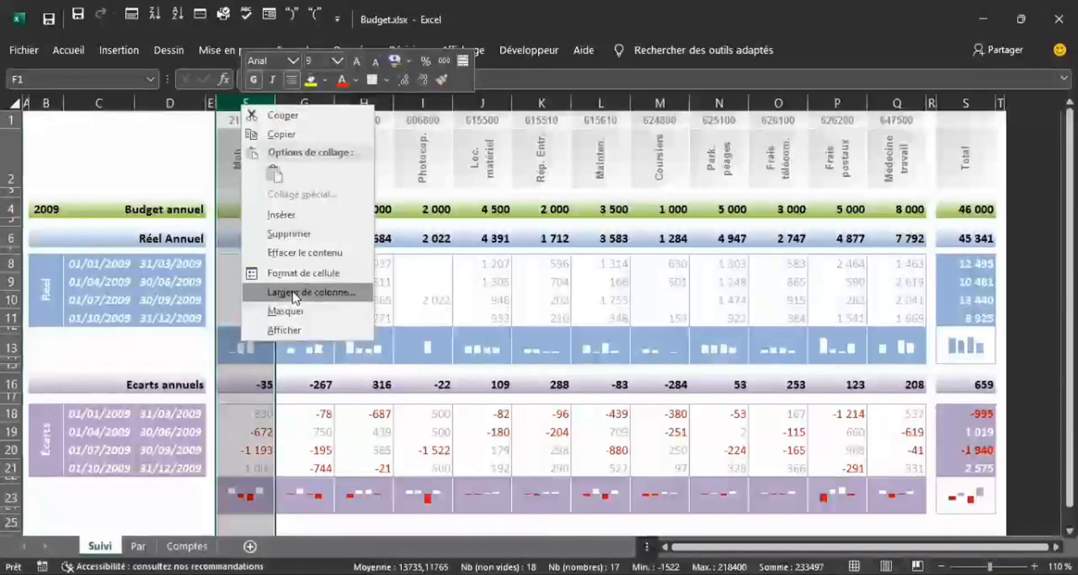
{"action": "left_click", "coordinate": [292, 292]}
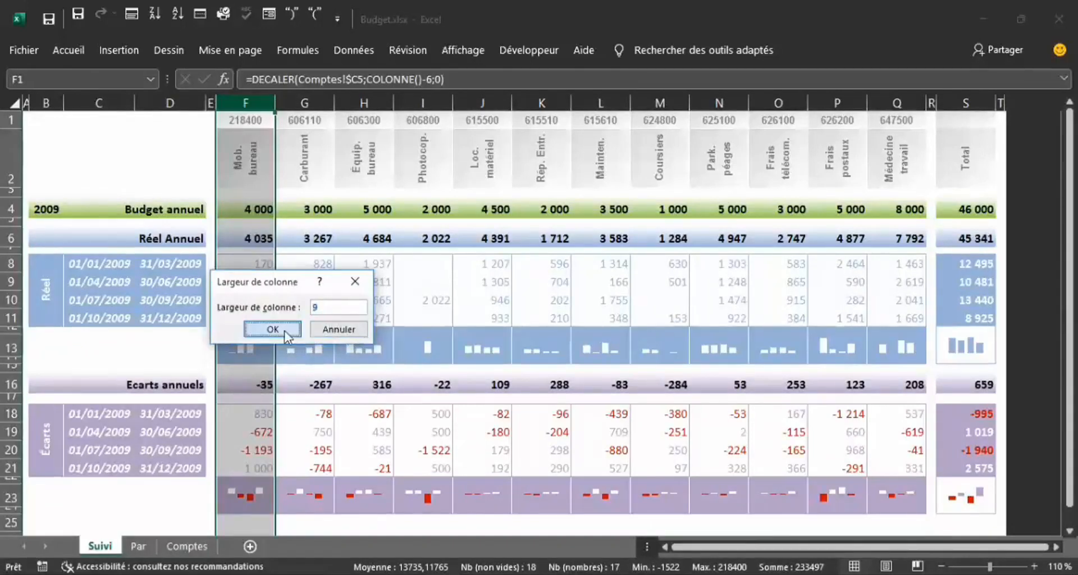
{"action": "left_click", "coordinate": [273, 330]}
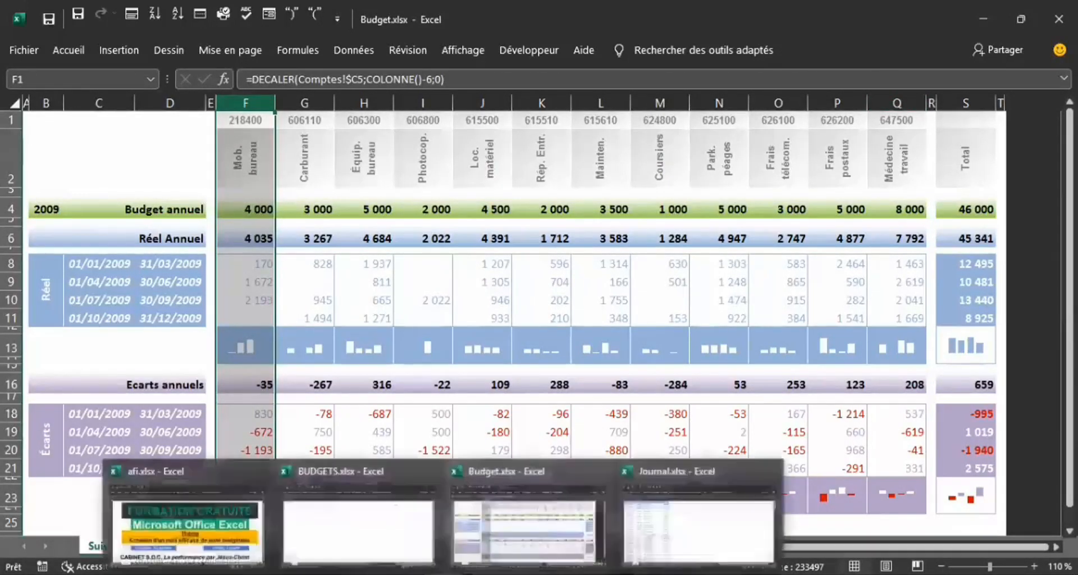
- Return to BUDGETS.xlsx and set the width of columns F to Q and column S to 9
{"action": "left_click", "coordinate": [385, 538]}
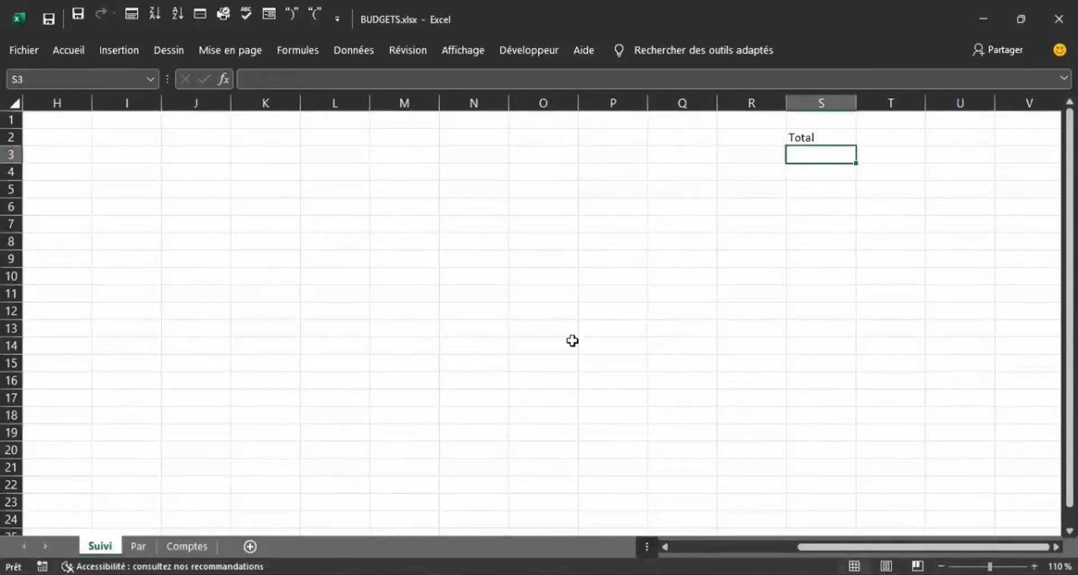
{"action": "left_click", "coordinate": [683, 101], "text": "ctrl"}
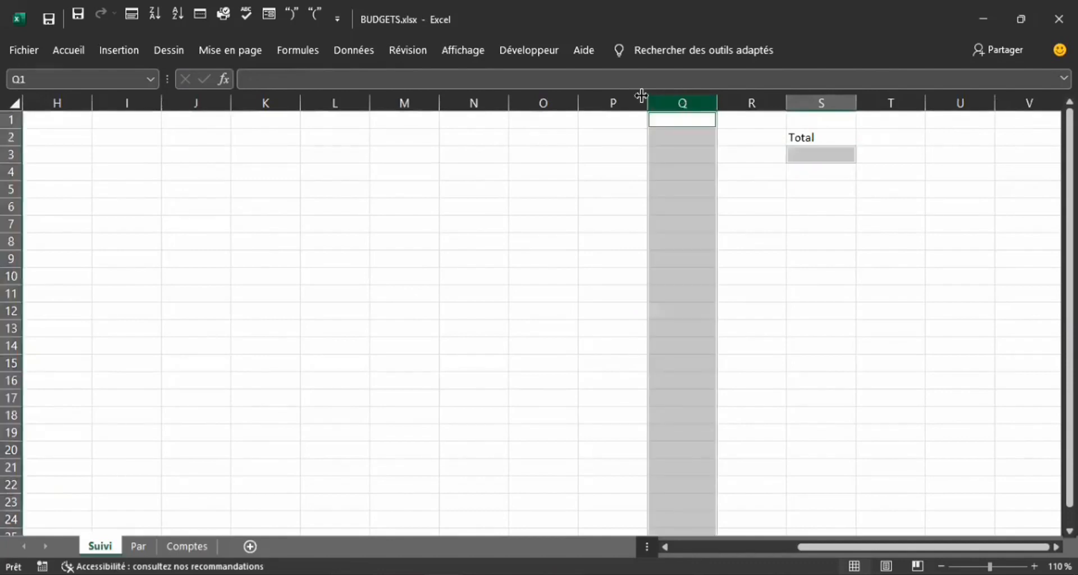
{"action": "left_click", "coordinate": [618, 101], "text": "ctrl"}
{"action": "left_click", "coordinate": [474, 101], "text": "ctrl"}
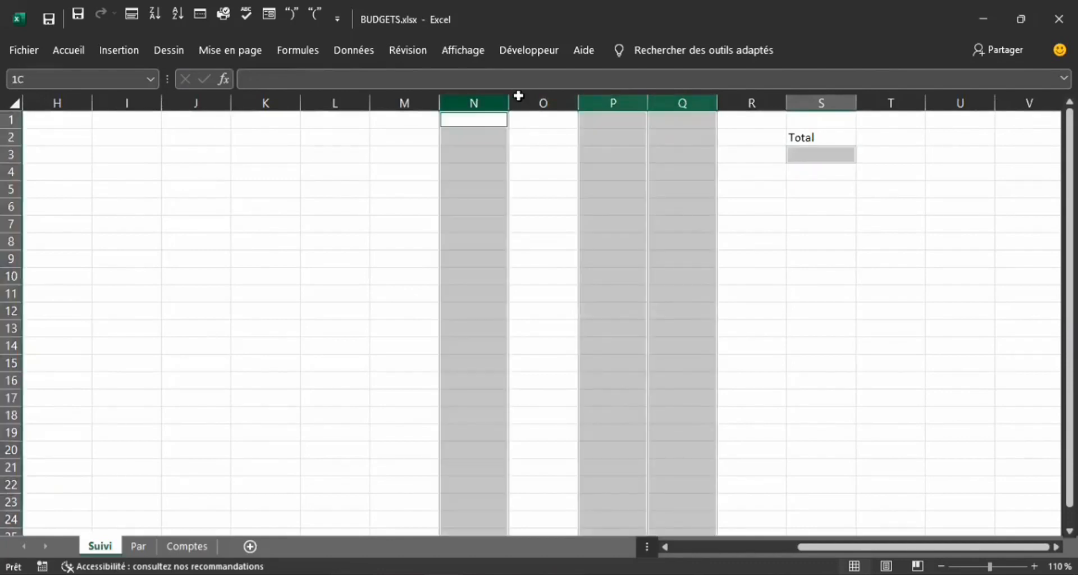
{"action": "left_click", "coordinate": [531, 102], "text": "ctrl"}
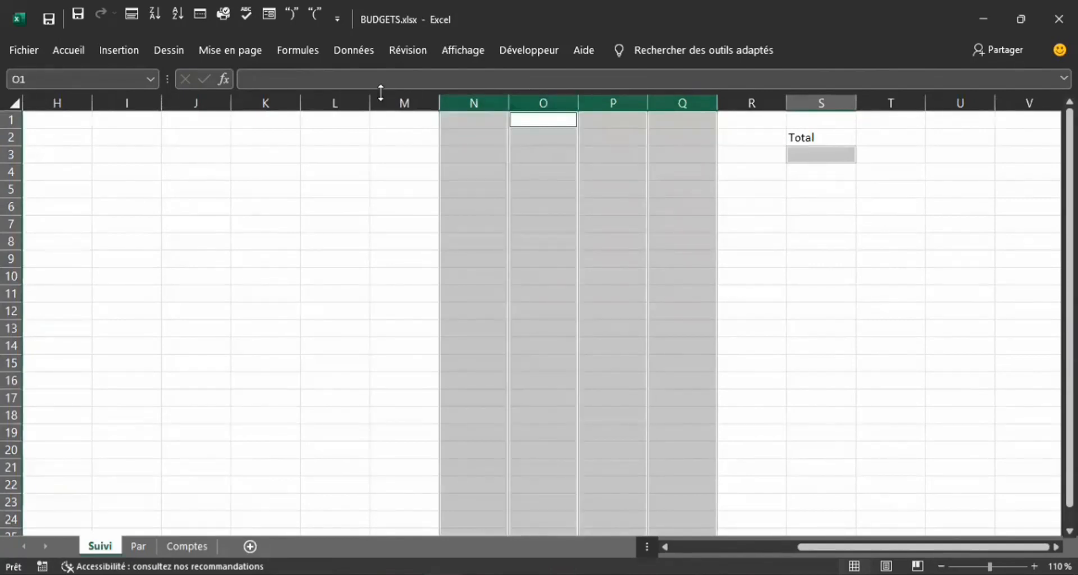
{"action": "left_click", "coordinate": [388, 102], "text": "ctrl"}
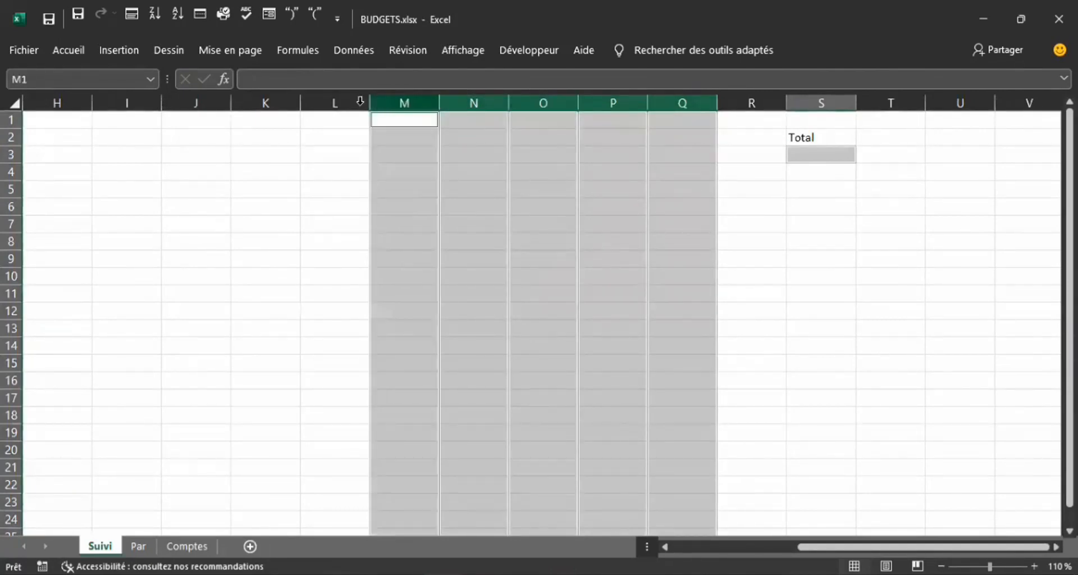
{"action": "left_click", "coordinate": [343, 103], "text": "ctrl"}
{"action": "left_click", "coordinate": [281, 102], "text": "ctrl"}
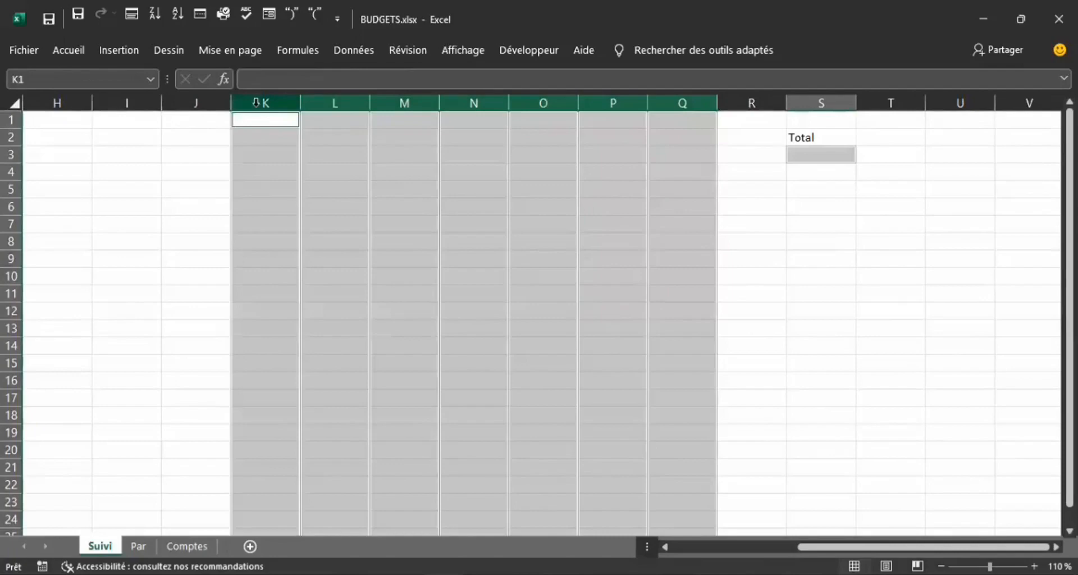
{"action": "left_click", "coordinate": [209, 103], "text": "ctrl"}
{"action": "left_click", "coordinate": [130, 103], "text": "ctrl"}
{"action": "left_click", "coordinate": [58, 103], "text": "ctrl"}
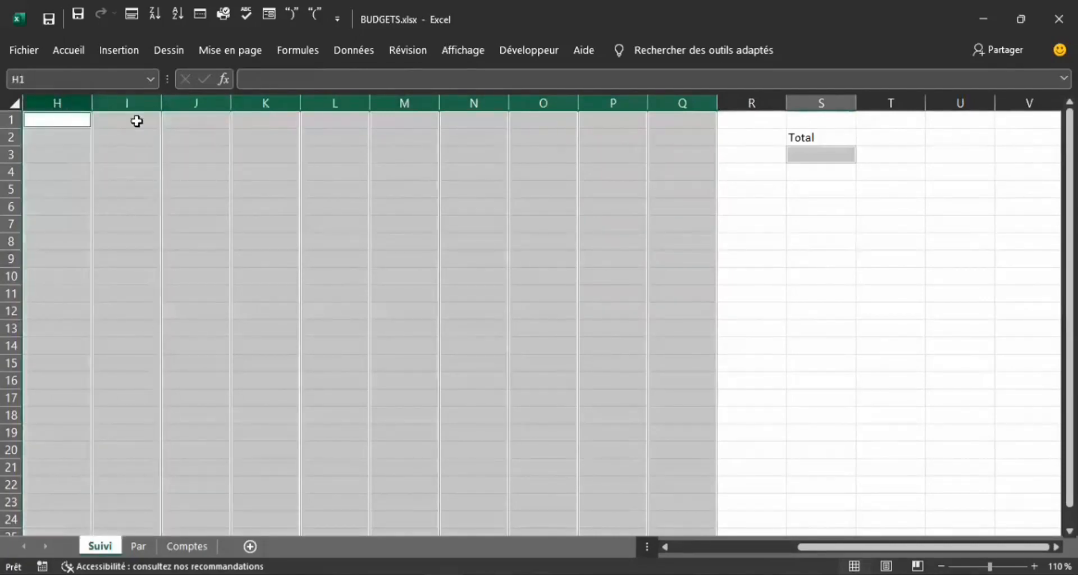
{"action": "left_click_drag", "start_coordinate": [800, 548], "coordinate": [736, 548]}
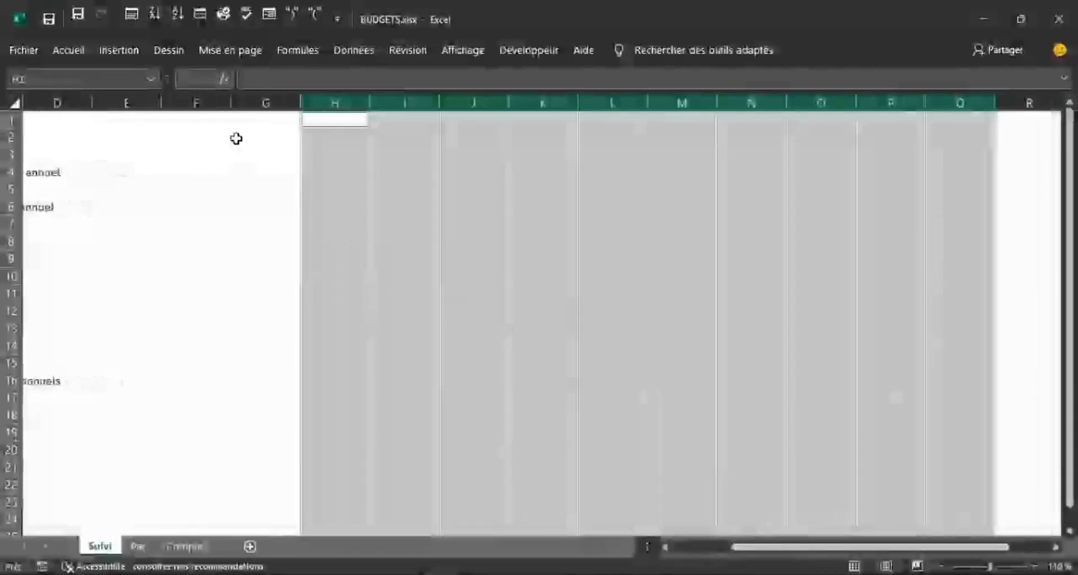
{"action": "left_click", "coordinate": [192, 102], "text": "ctrl"}
{"action": "left_click", "coordinate": [253, 102], "text": "ctrl"}
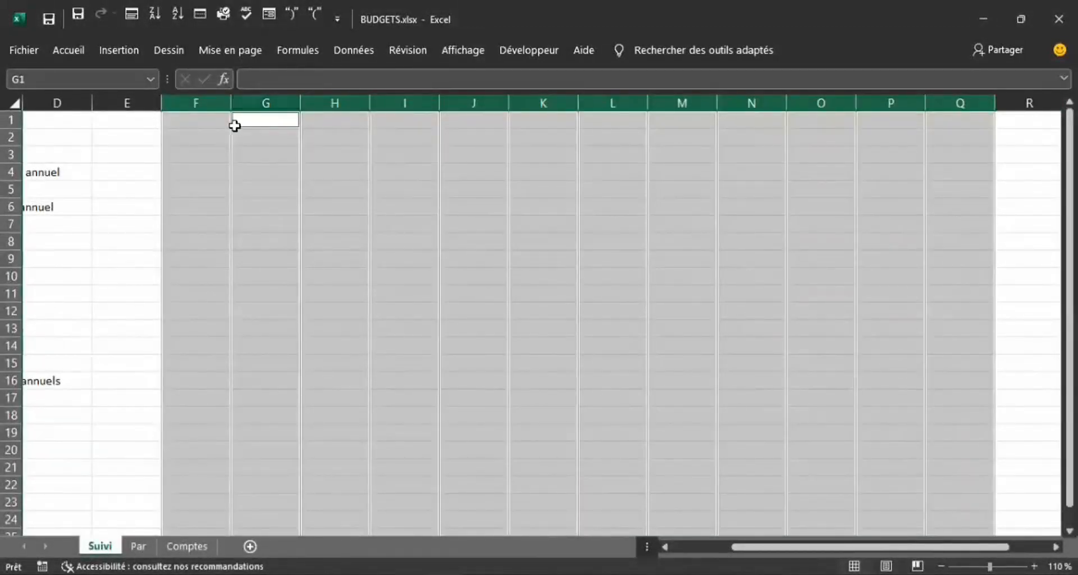
{"action": "right_click", "coordinate": [212, 101]}
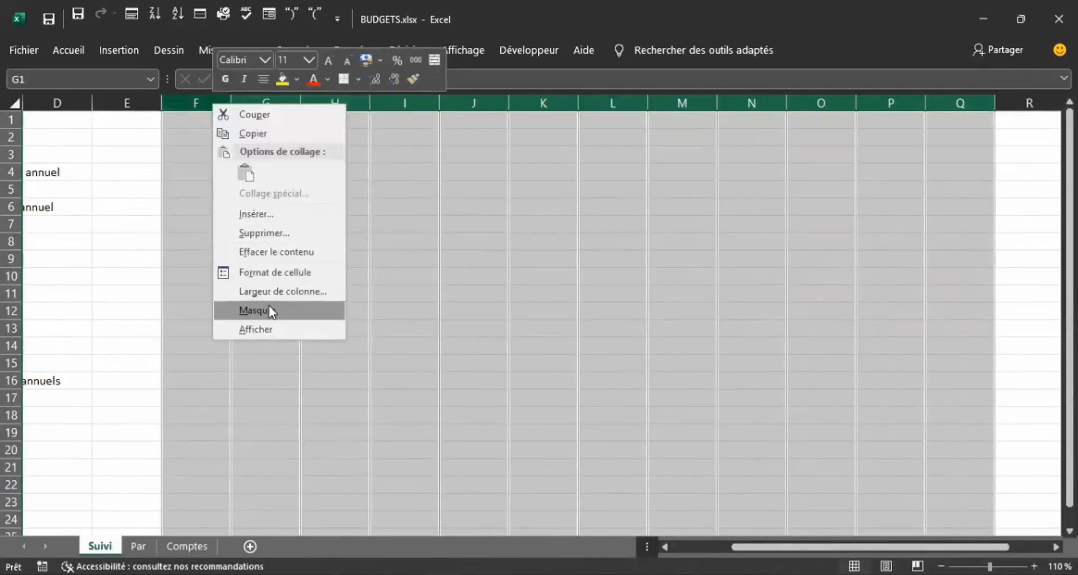
{"action": "left_click", "coordinate": [262, 287]}
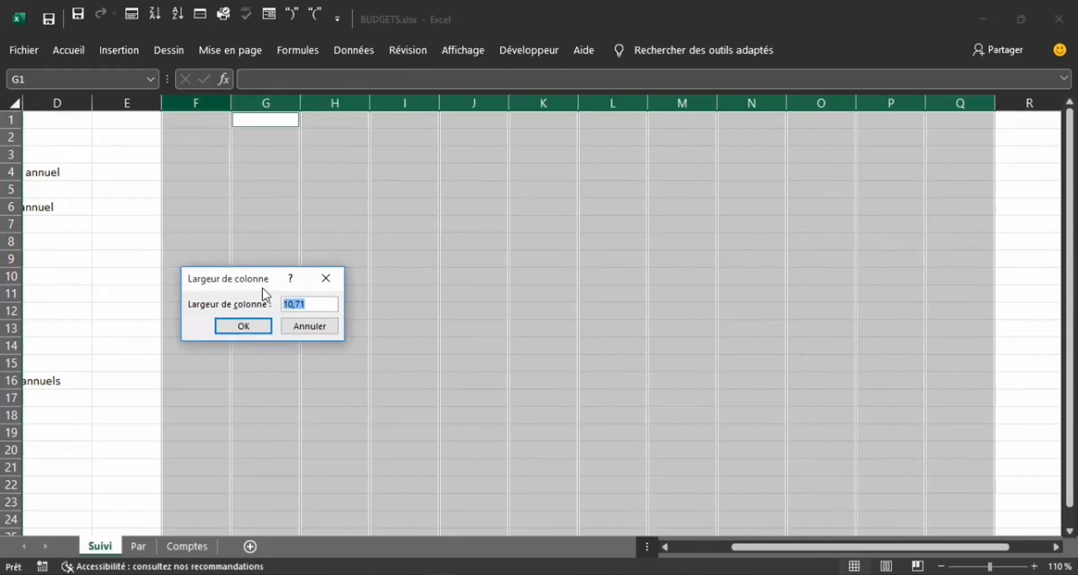
{"action": "type", "text": "9"}
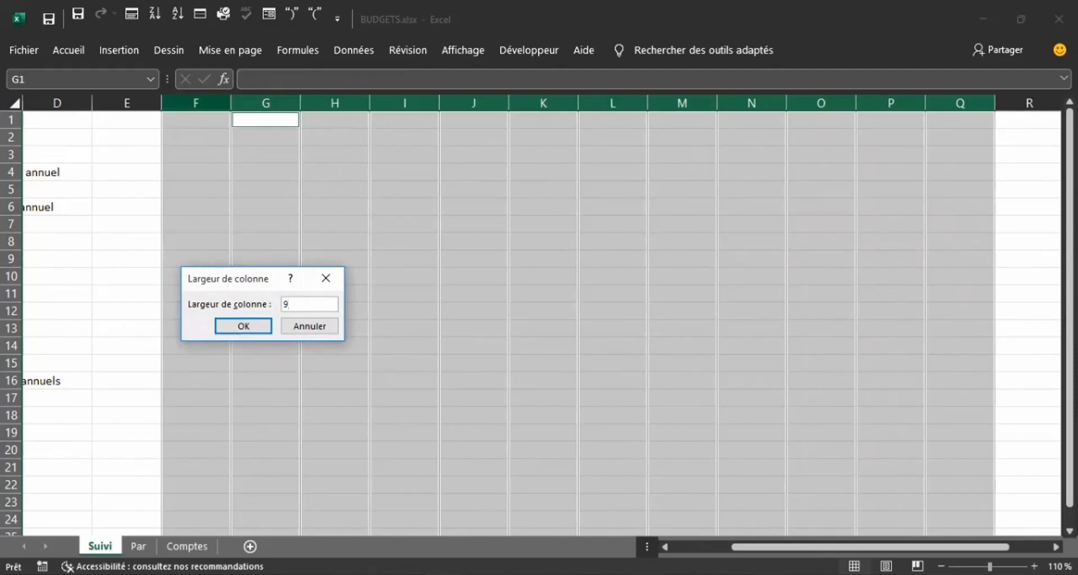
{"action": "left_click", "coordinate": [260, 327]}
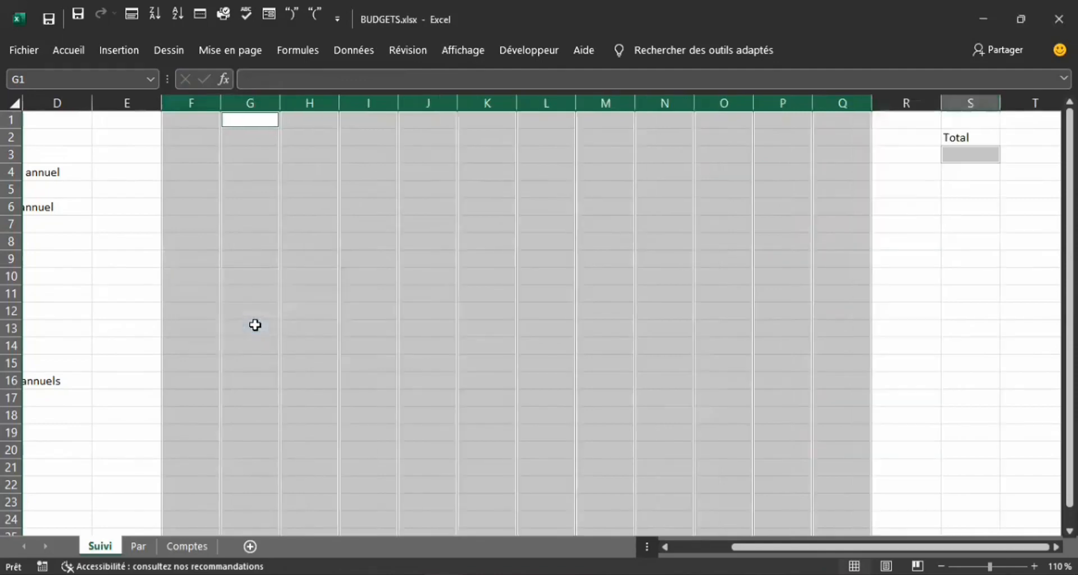
- Narrow column R to a thin spacer between columns Q and S on the Suivi sheet
{"action": "left_click", "coordinate": [926, 193]}
{"action": "left_click_drag", "start_coordinate": [942, 104], "coordinate": [878, 109]}
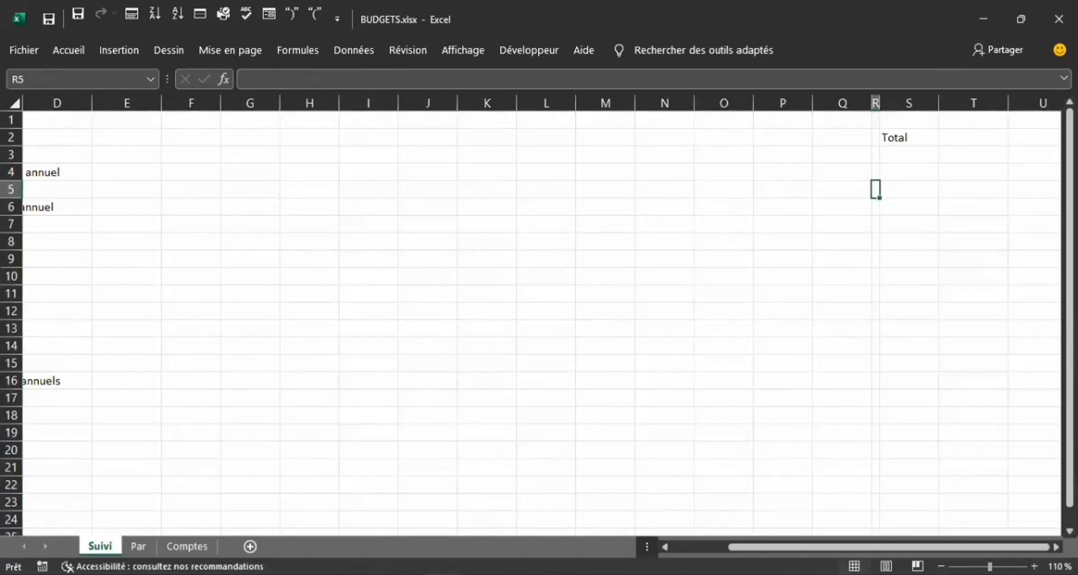
- Switch to the finished Budget.xlsx and check the height of row 8 on its Suivi sheet
{"action": "mouse_move", "coordinate": [443, 574]}
{"action": "left_click", "coordinate": [512, 533]}
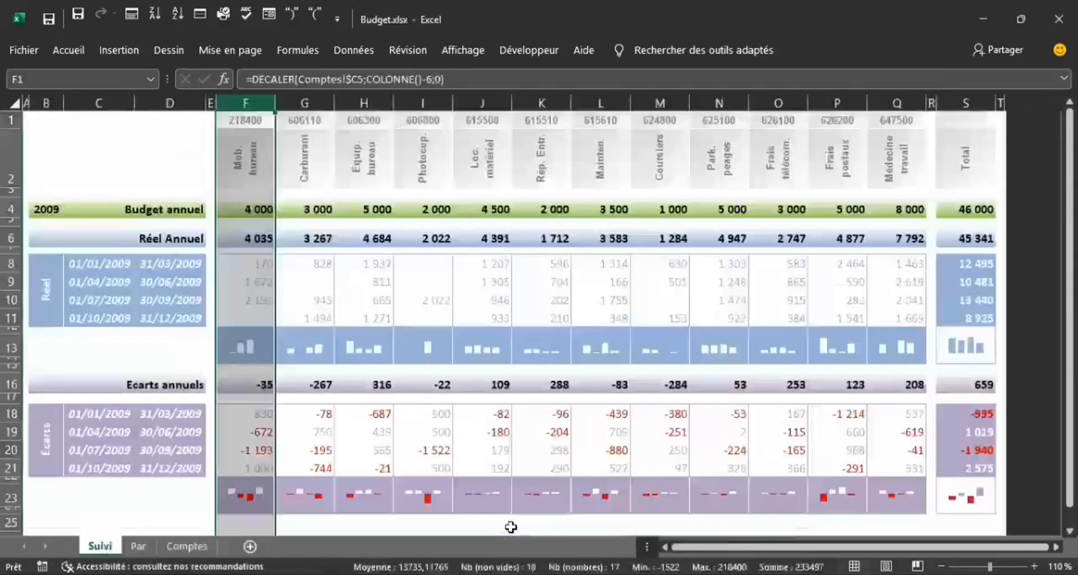
{"action": "left_click", "coordinate": [129, 358]}
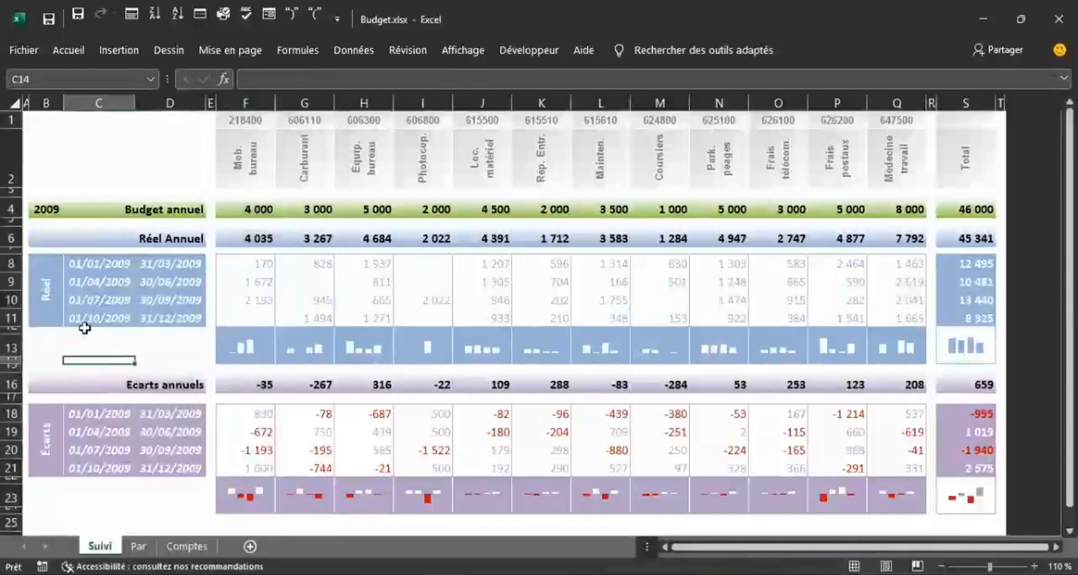
{"action": "left_click", "coordinate": [41, 268]}
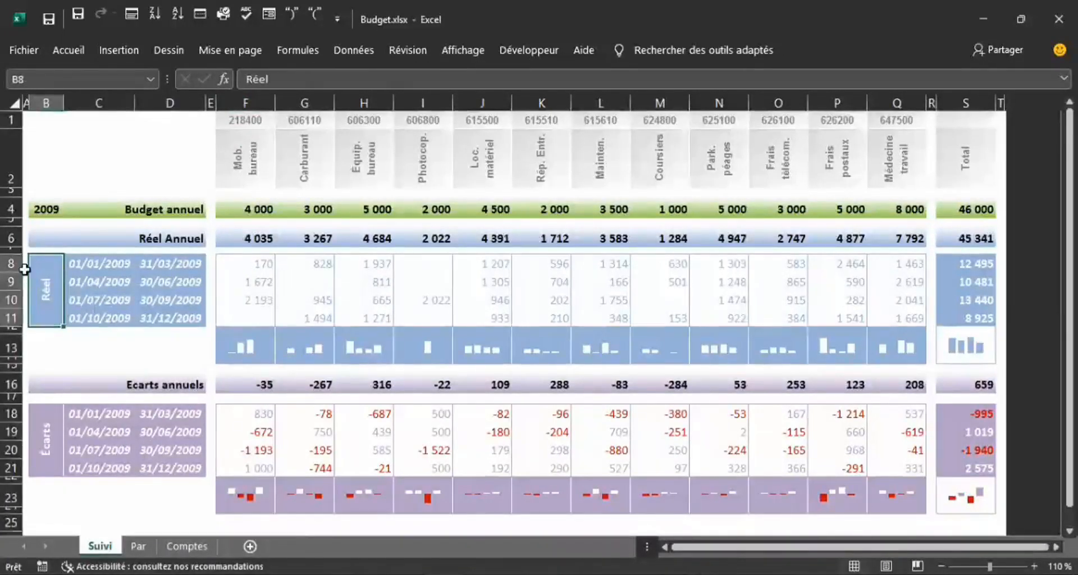
{"action": "left_click", "coordinate": [233, 265]}
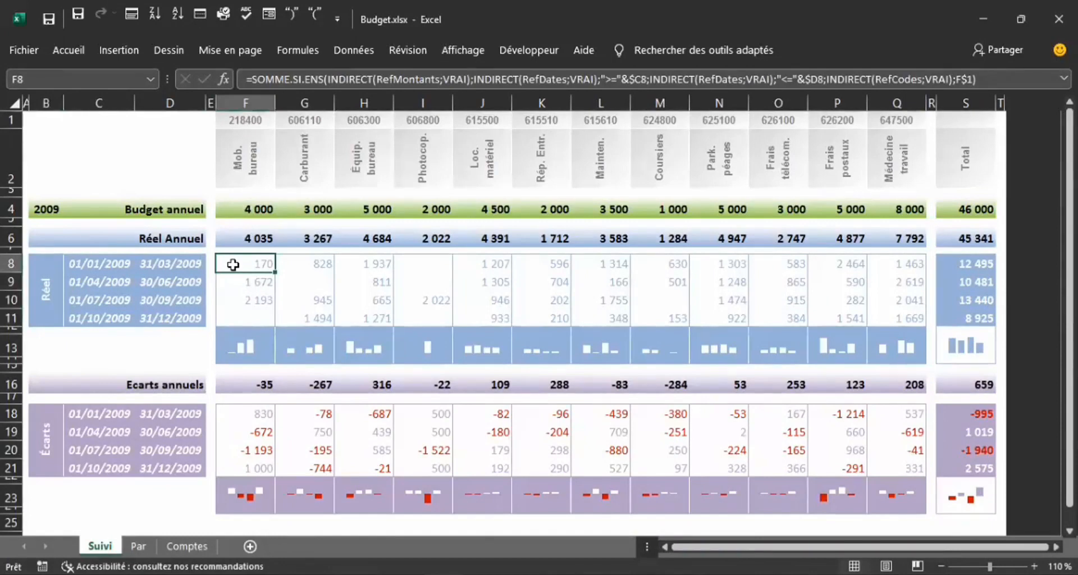
{"action": "right_click", "coordinate": [233, 265]}
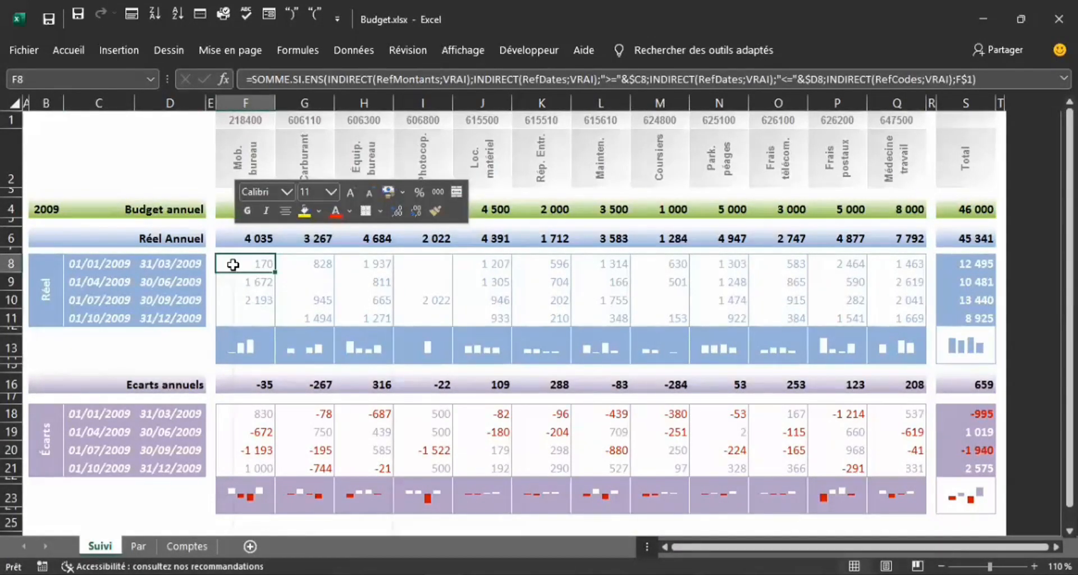
{"action": "key", "text": "Escape"}
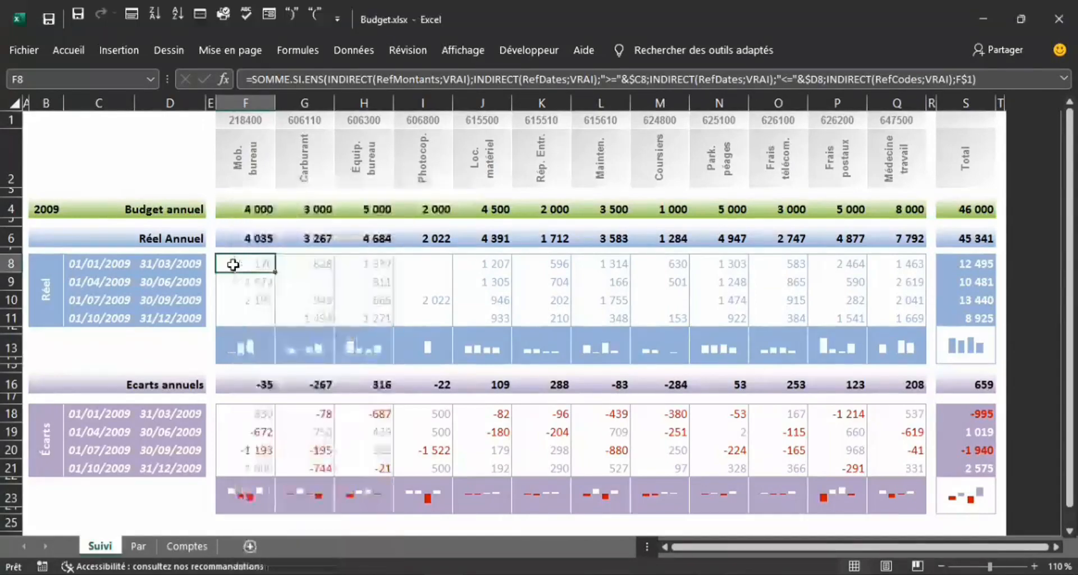
{"action": "right_click", "coordinate": [233, 265]}
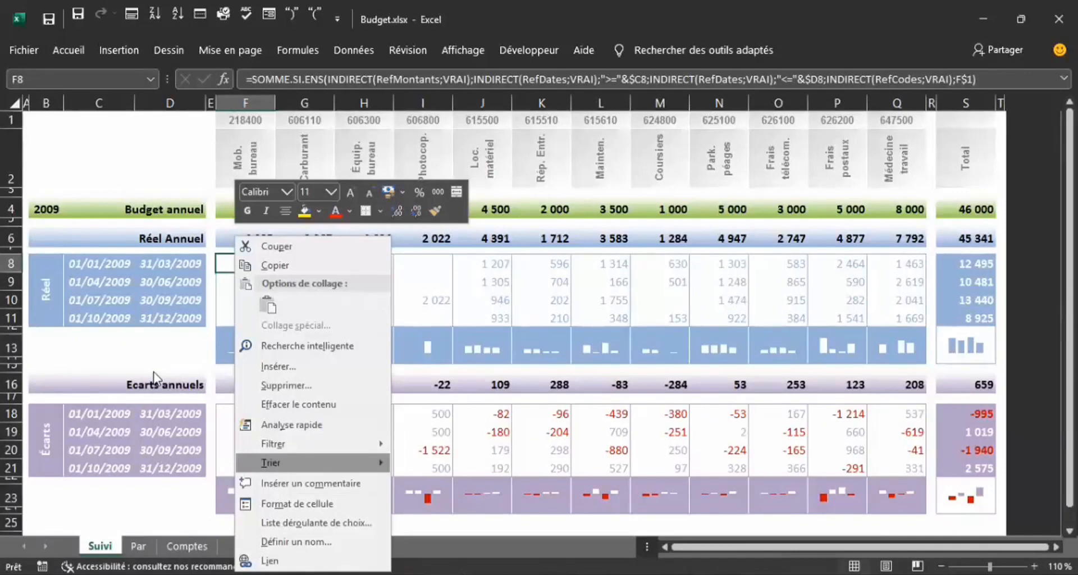
{"action": "key", "text": "Escape"}
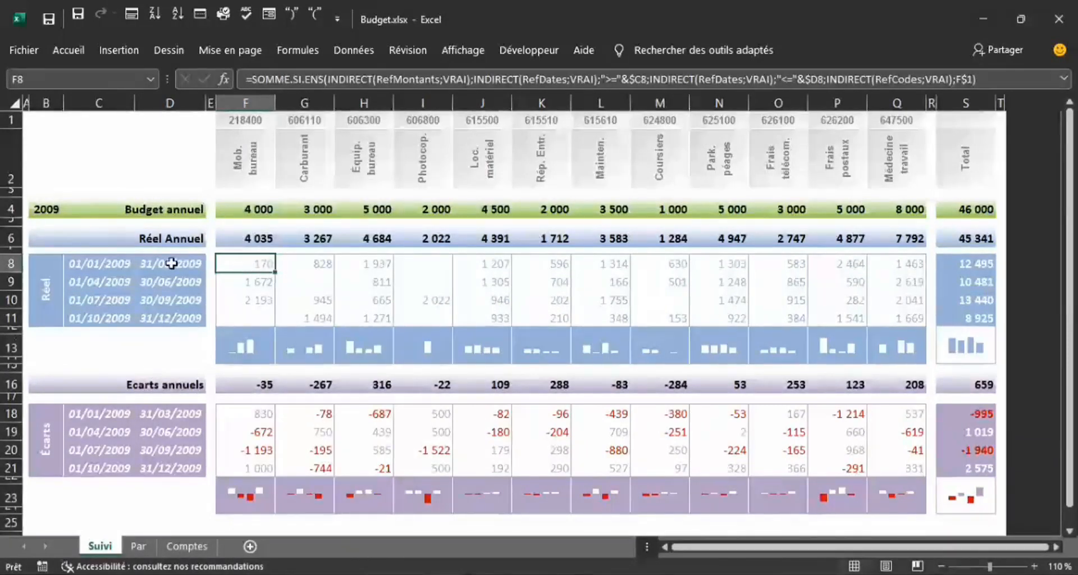
{"action": "left_click", "coordinate": [12, 263]}
{"action": "right_click", "coordinate": [11, 263]}
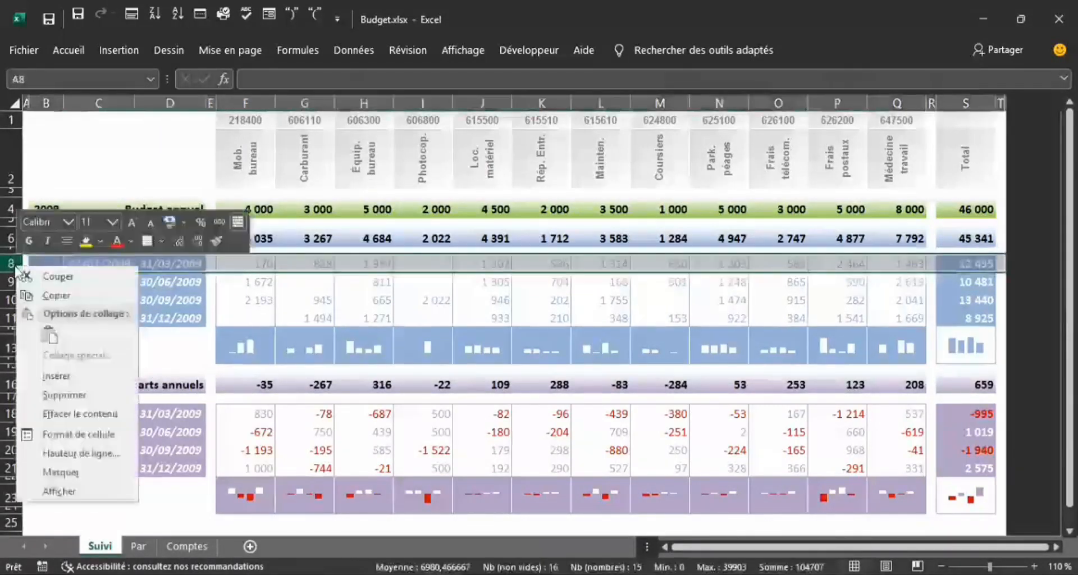
{"action": "left_click", "coordinate": [89, 451]}
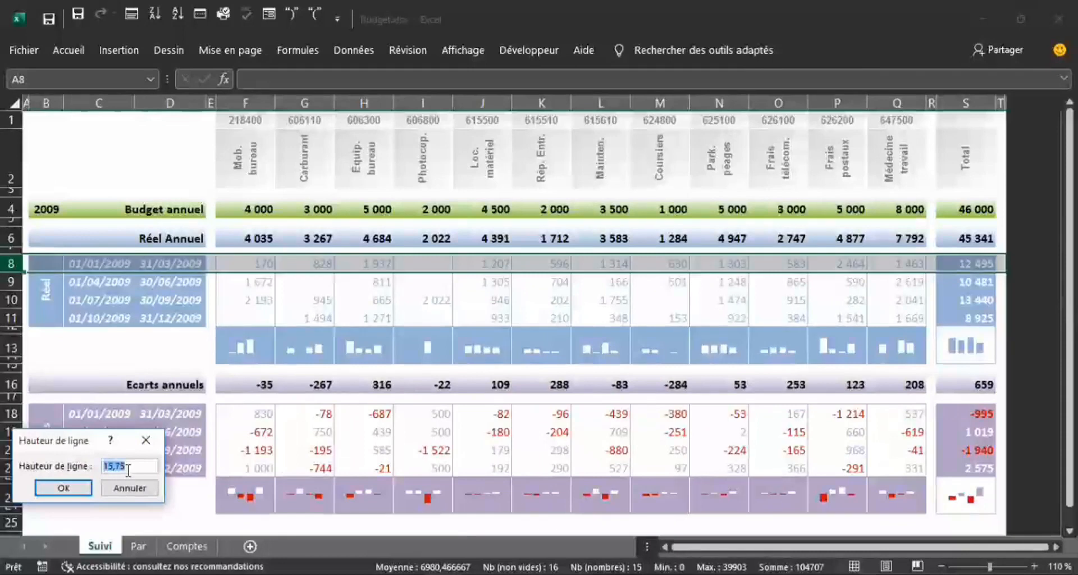
{"action": "left_click", "coordinate": [69, 487]}
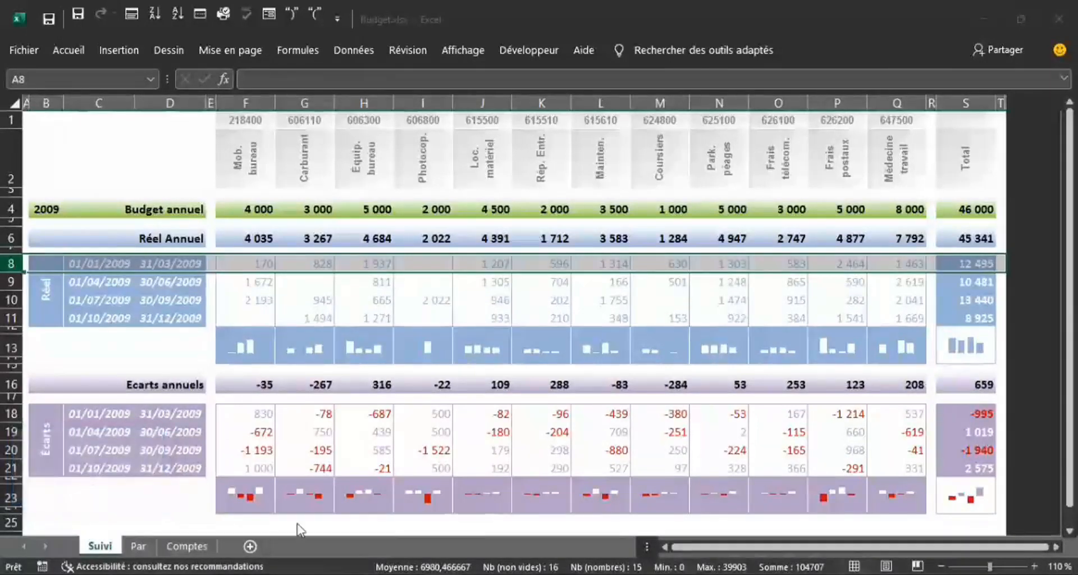
- Return to BUDGETS.xlsx and set the height of rows 7 to 11 on the Suivi sheet to 15,75
{"action": "mouse_move", "coordinate": [443, 574]}
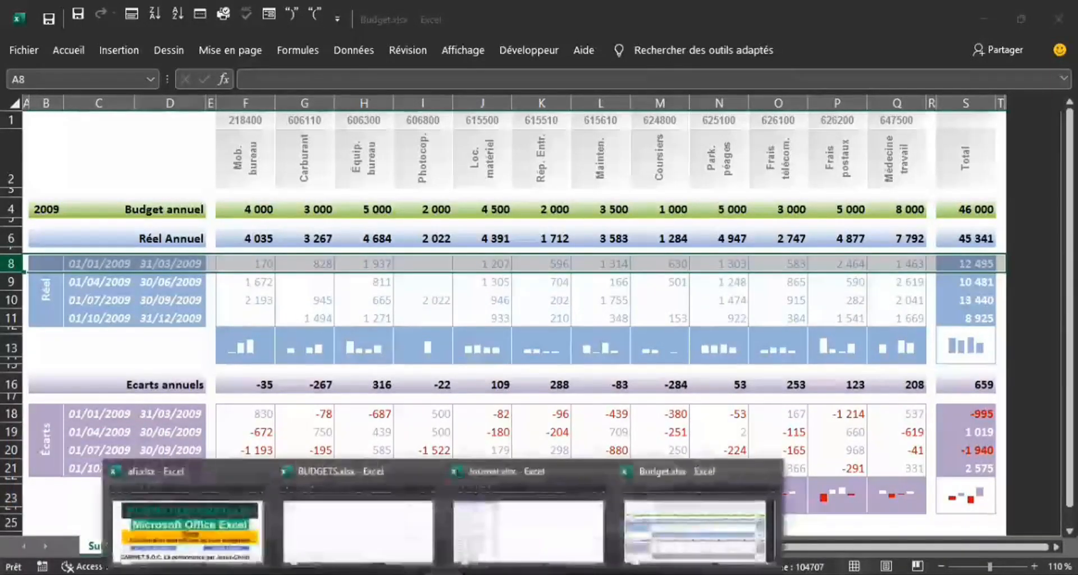
{"action": "left_click", "coordinate": [379, 528]}
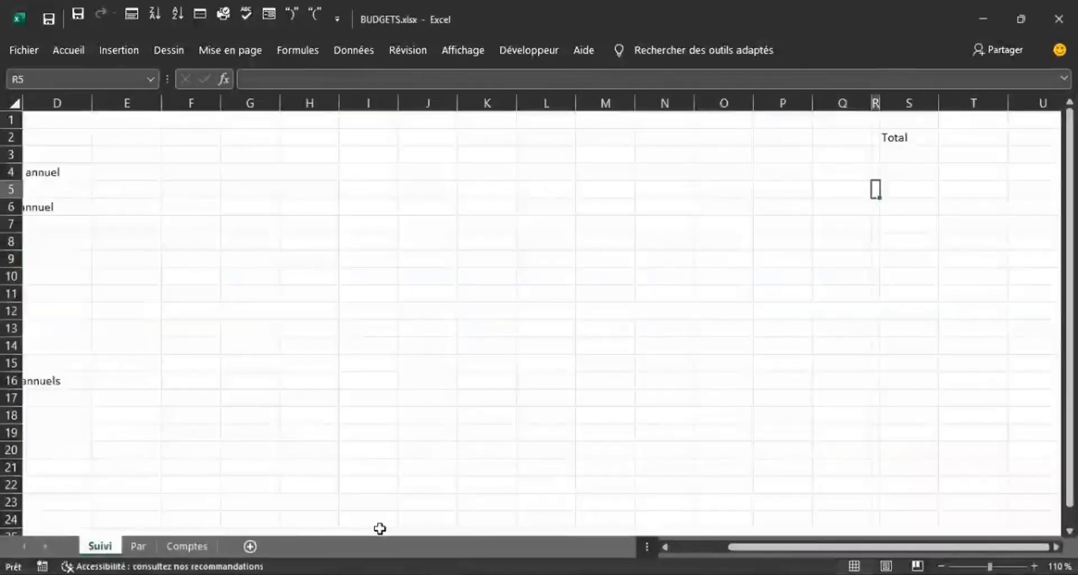
{"action": "left_click", "coordinate": [30, 230]}
{"action": "key", "text": "Left"}
{"action": "key", "text": "Left"}
{"action": "key", "text": "Left"}
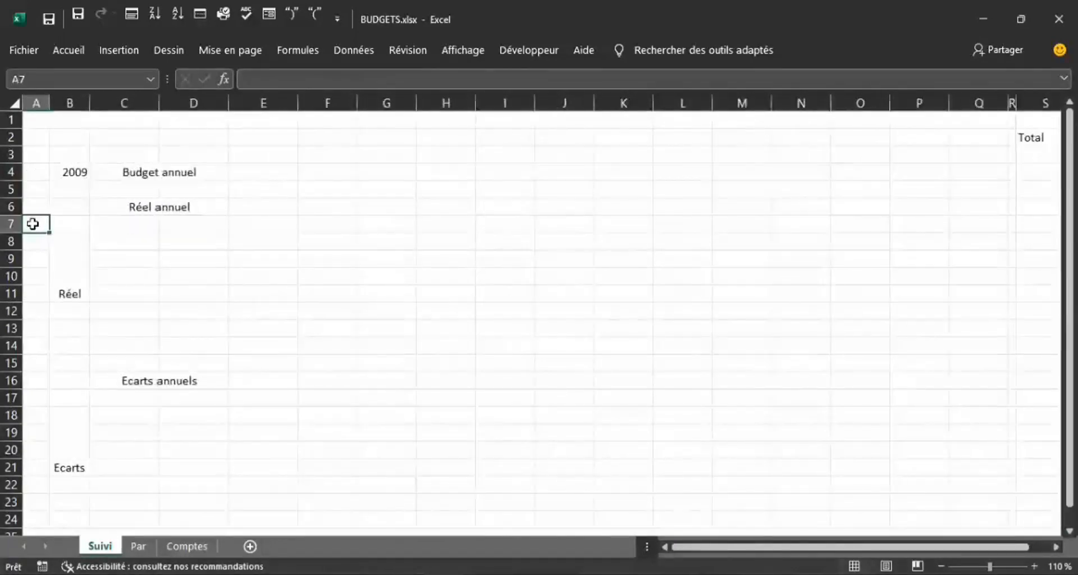
{"action": "left_click_drag", "start_coordinate": [12, 225], "coordinate": [12, 291]}
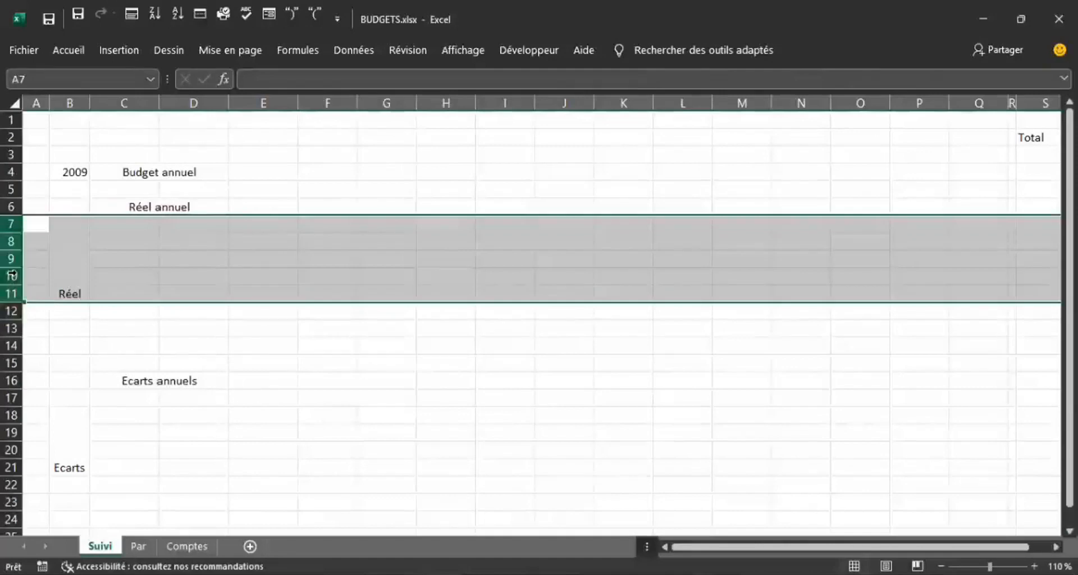
{"action": "right_click", "coordinate": [12, 276]}
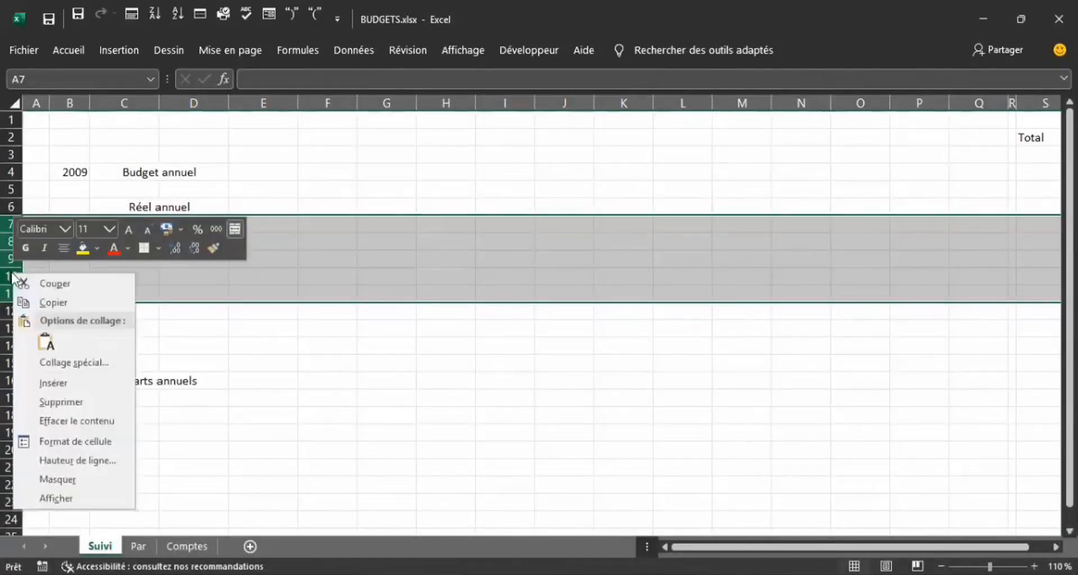
{"action": "left_click", "coordinate": [79, 462]}
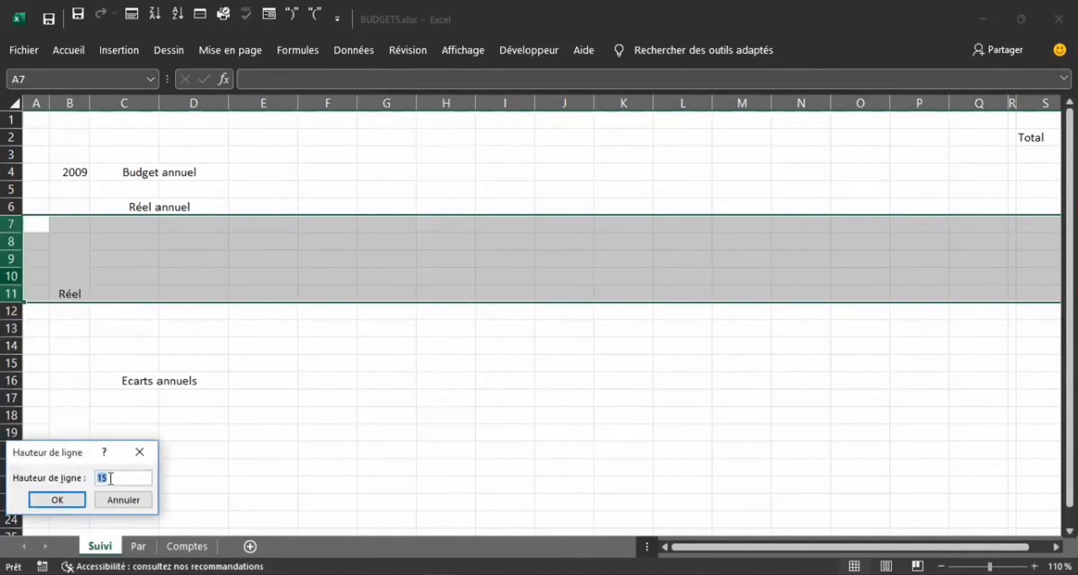
{"action": "left_click", "coordinate": [56, 498]}
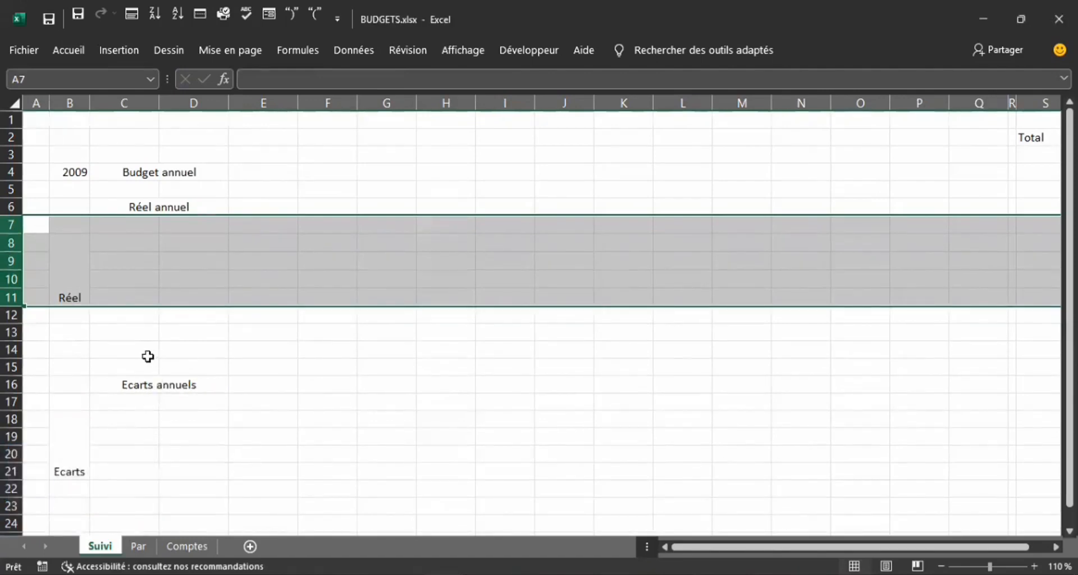
- Set the height of rows 17 to 21, around the "Ecarts" block, to 15,75
{"action": "left_click_drag", "start_coordinate": [70, 402], "coordinate": [65, 466]}
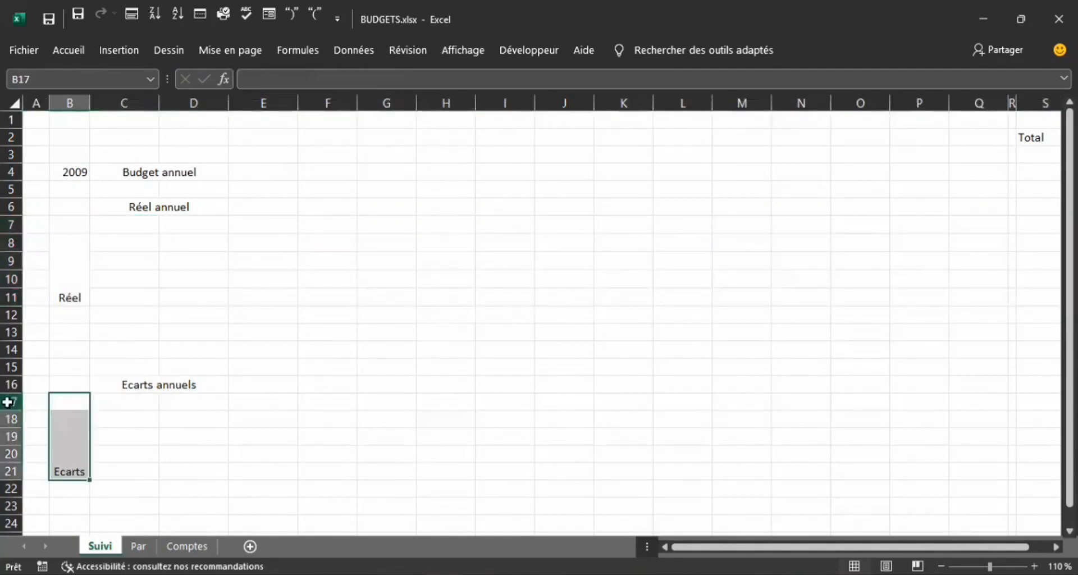
{"action": "left_click_drag", "start_coordinate": [7, 402], "coordinate": [7, 426]}
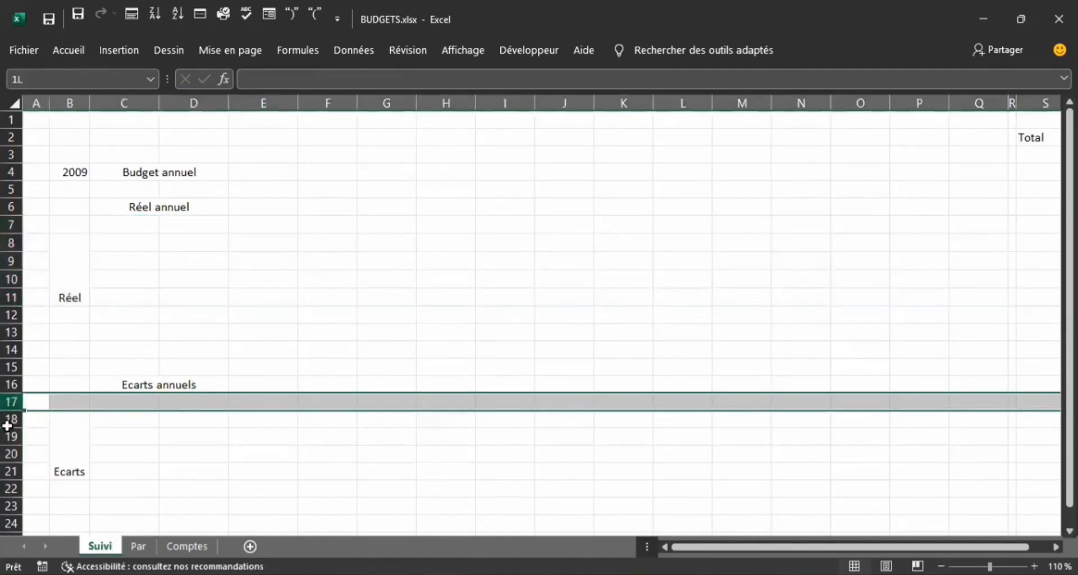
{"action": "left_click_drag", "start_coordinate": [8, 426], "coordinate": [105, 422]}
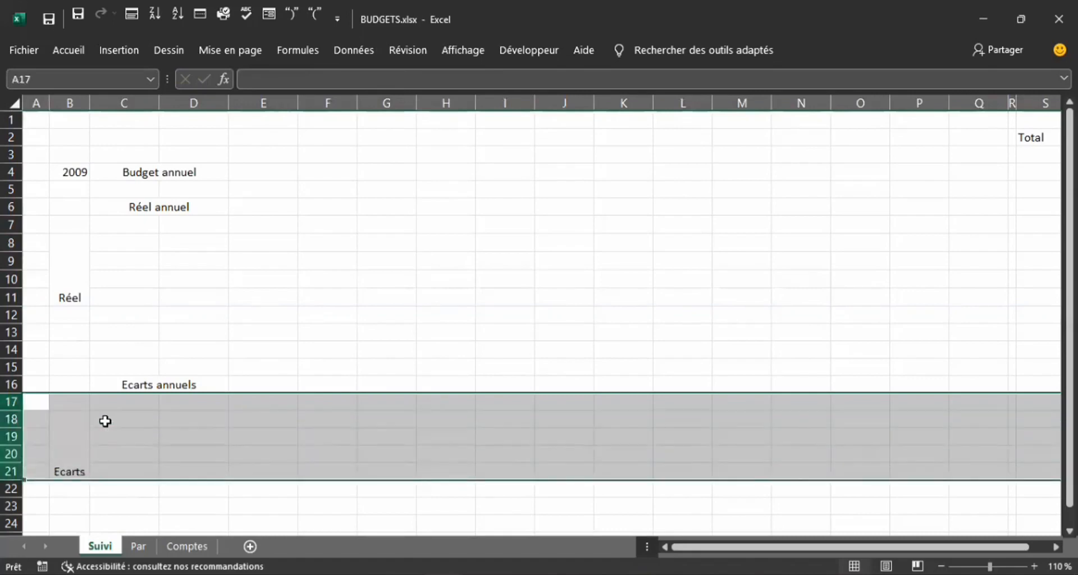
{"action": "right_click", "coordinate": [10, 426]}
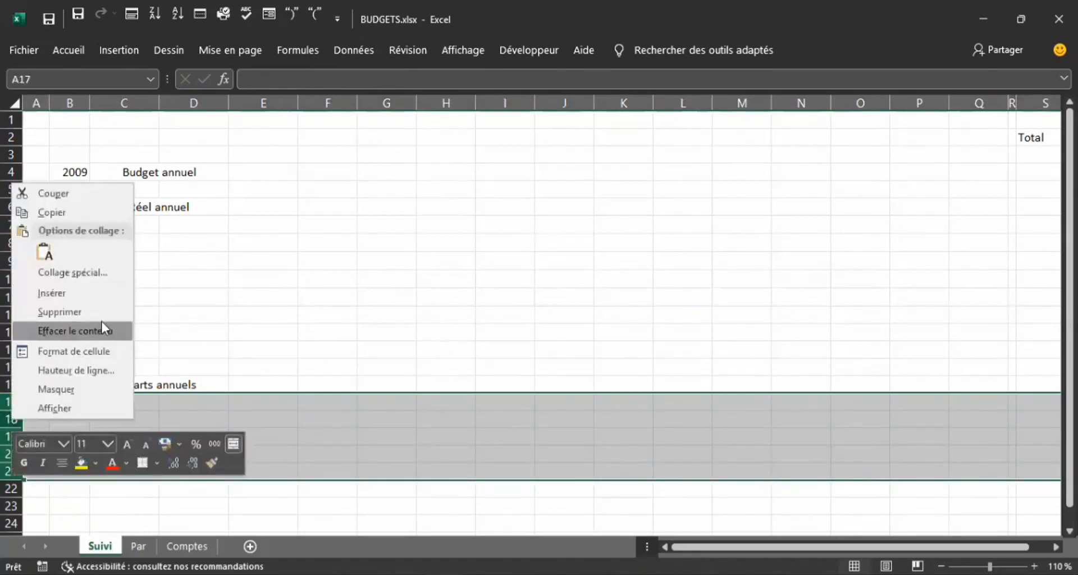
{"action": "left_click", "coordinate": [85, 381]}
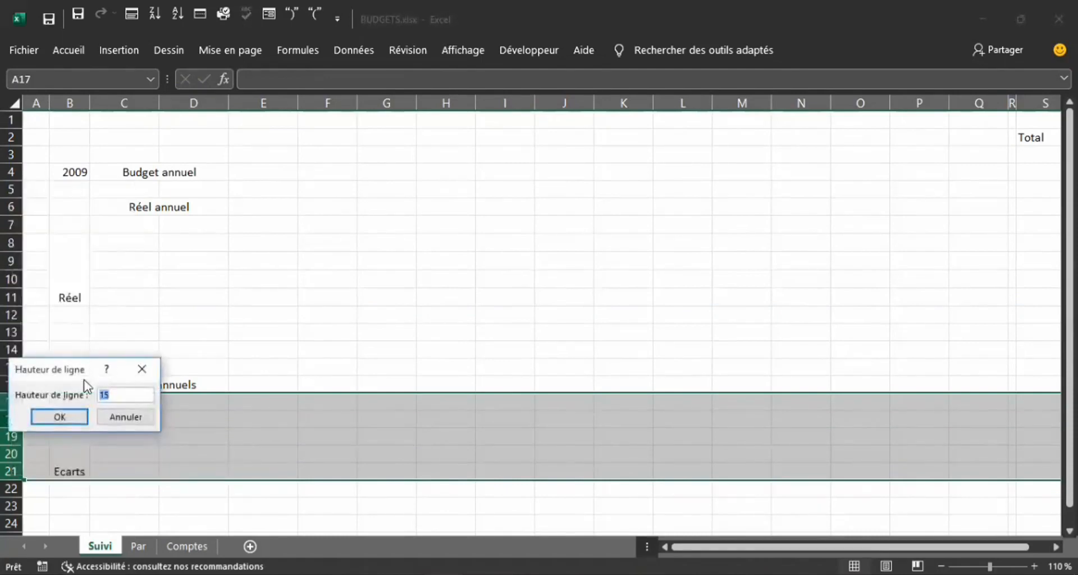
{"action": "type", "text": "15,75"}
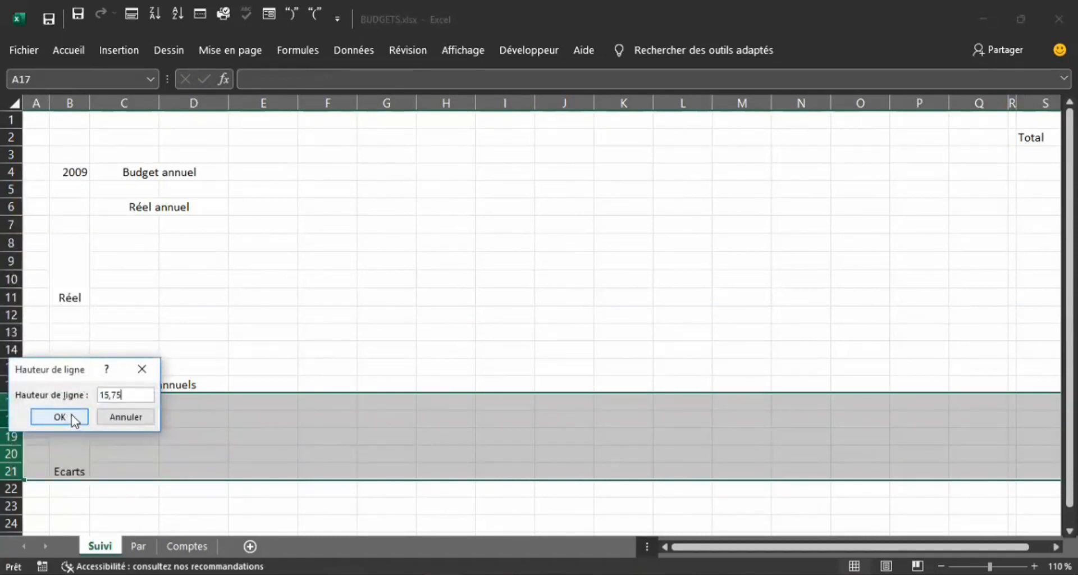
{"action": "left_click", "coordinate": [60, 417]}
{"action": "left_click", "coordinate": [233, 336]}
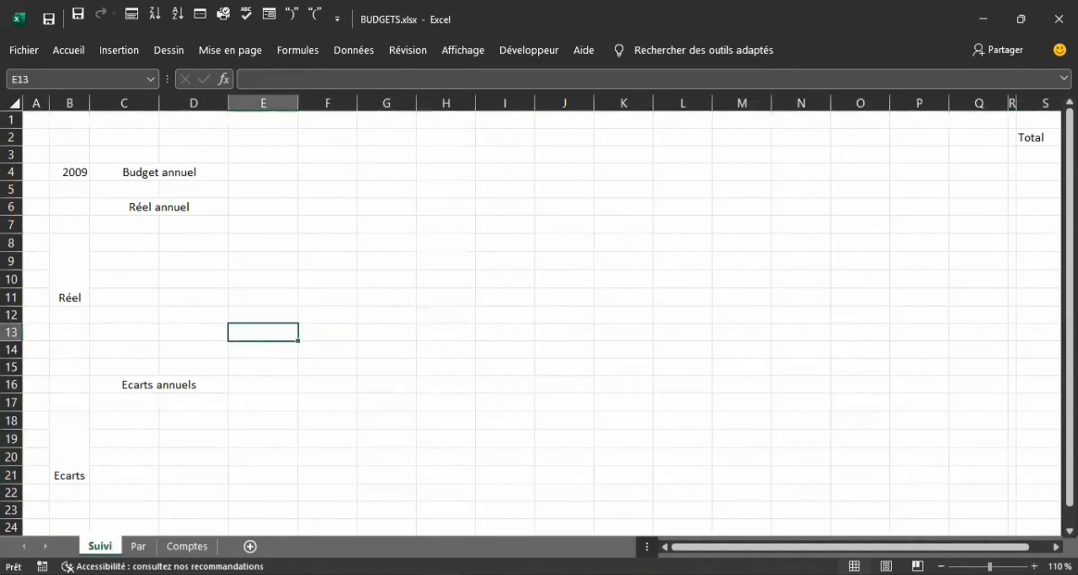
- Switch to the finished Budget.xlsx and examine the narrow spacer rows and columns on its Suivi sheet
{"action": "mouse_move", "coordinate": [478, 529]}
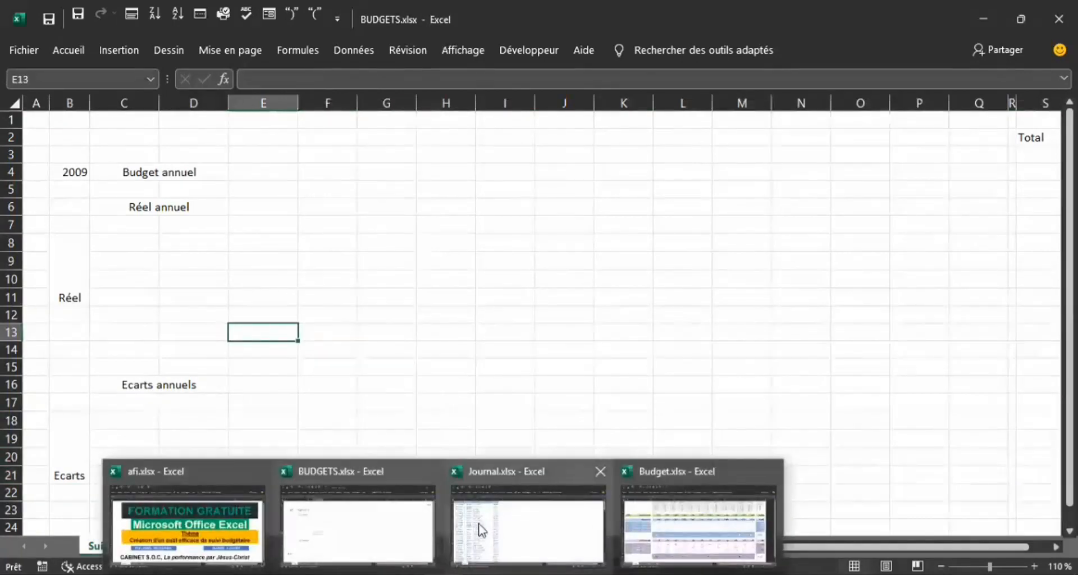
{"action": "left_click", "coordinate": [688, 539]}
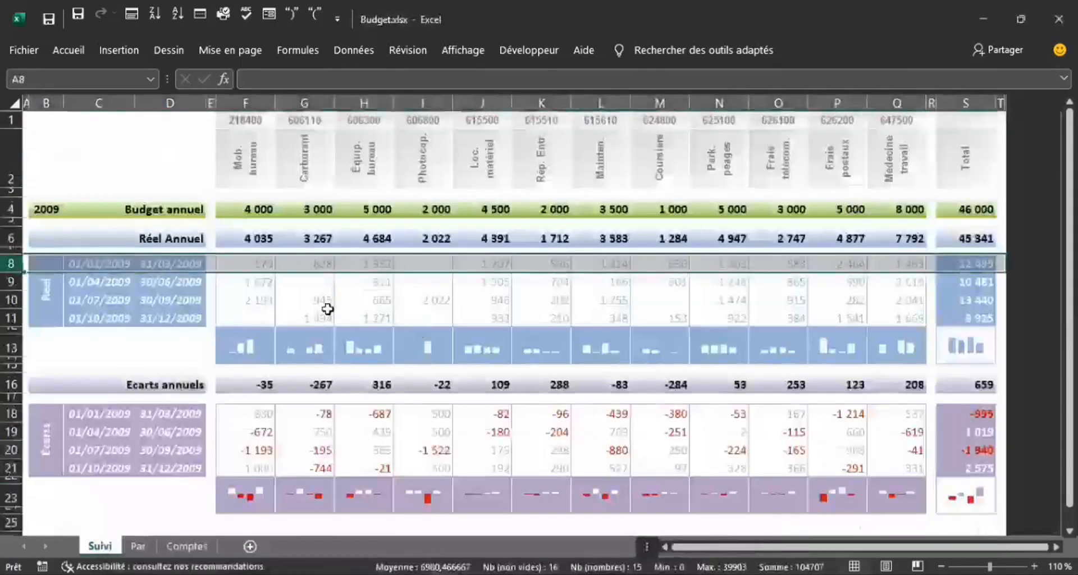
{"action": "left_click", "coordinate": [192, 344]}
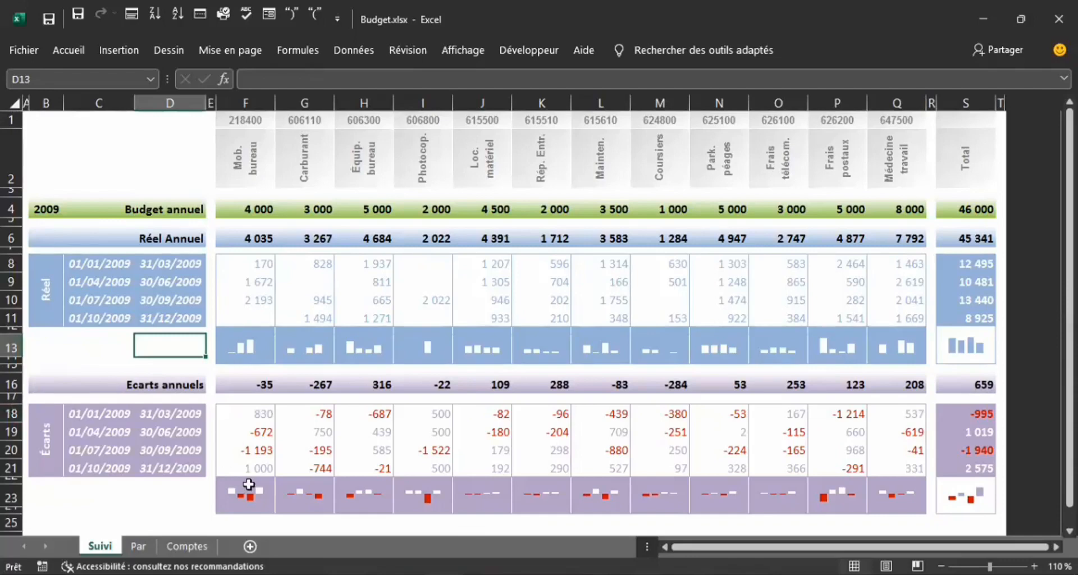
- Return to BUDGETS.xlsx and narrow column E, row 5 and row 17 to thin spacers on the Suivi sheet
{"action": "mouse_move", "coordinate": [443, 574]}
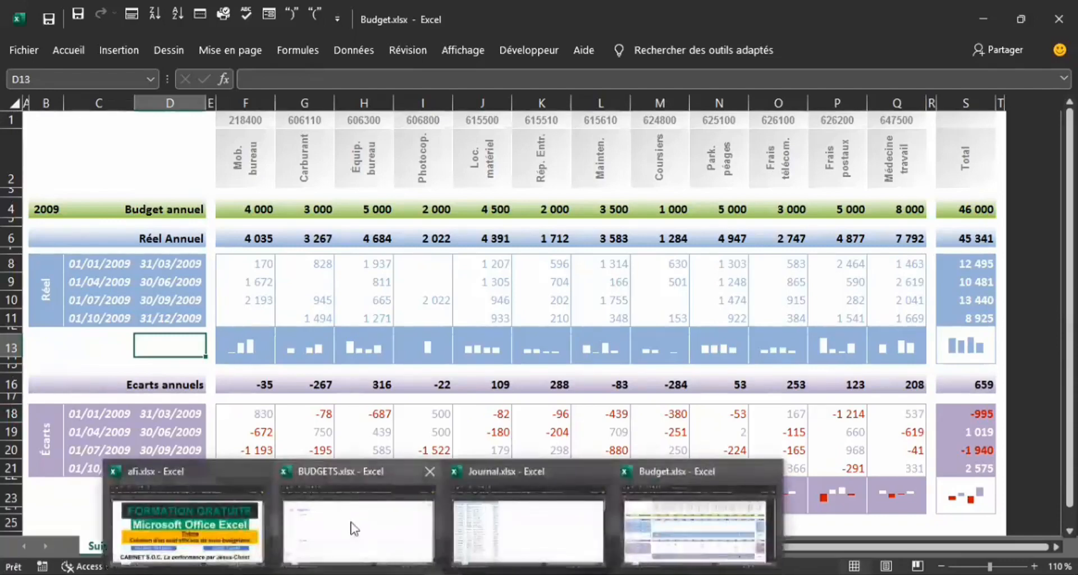
{"action": "left_click", "coordinate": [352, 528]}
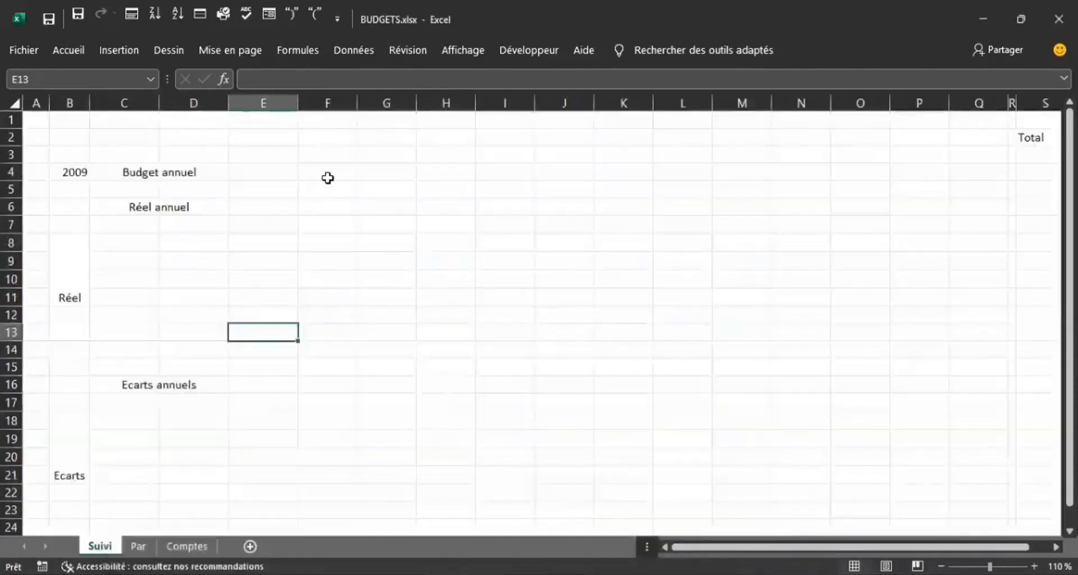
{"action": "left_click_drag", "start_coordinate": [300, 103], "coordinate": [237, 104]}
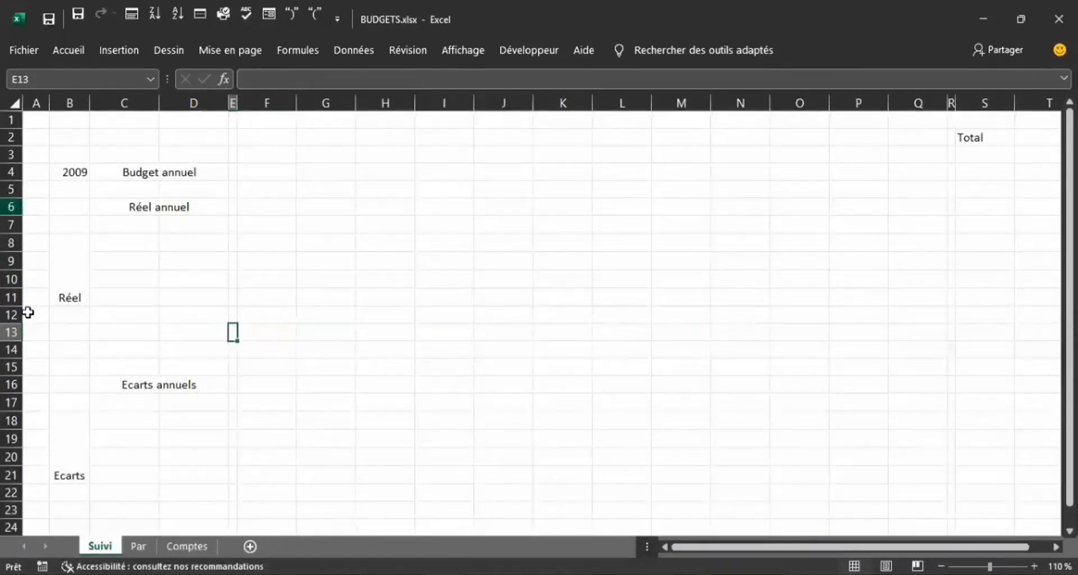
{"action": "left_click_drag", "start_coordinate": [16, 198], "coordinate": [15, 187]}
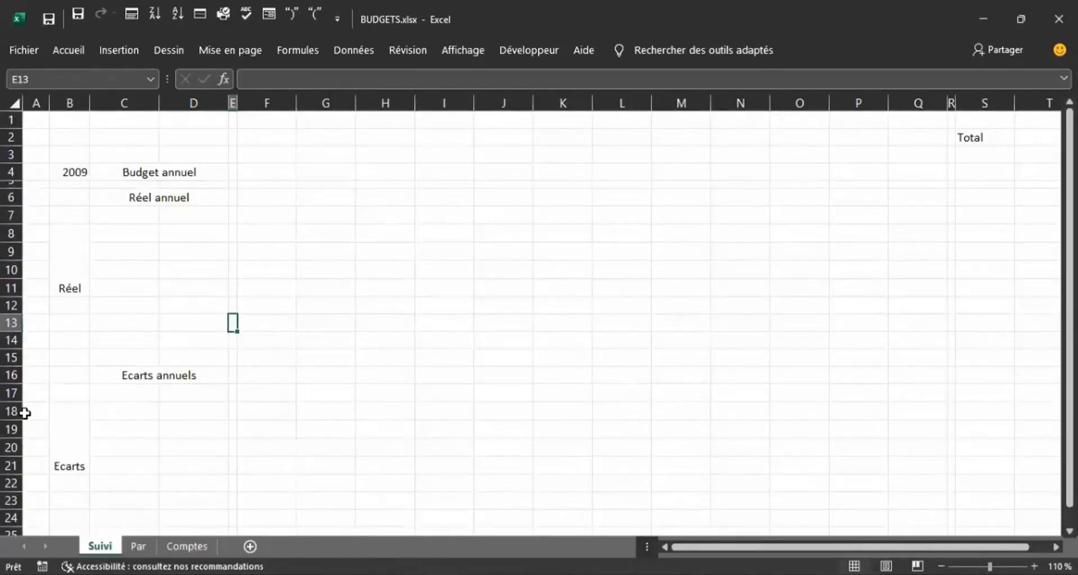
{"action": "left_click_drag", "start_coordinate": [21, 401], "coordinate": [22, 388]}
{"action": "left_click", "coordinate": [405, 302]}
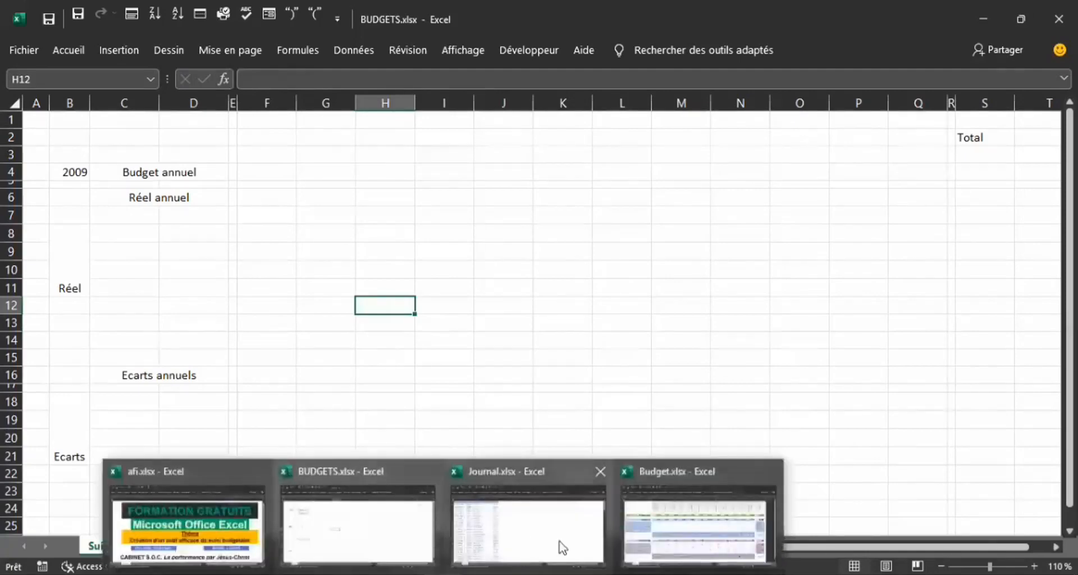
- Switch to the finished Budget.xlsx and examine the formatting of the row labels on its Suivi sheet
{"action": "left_click", "coordinate": [669, 540]}
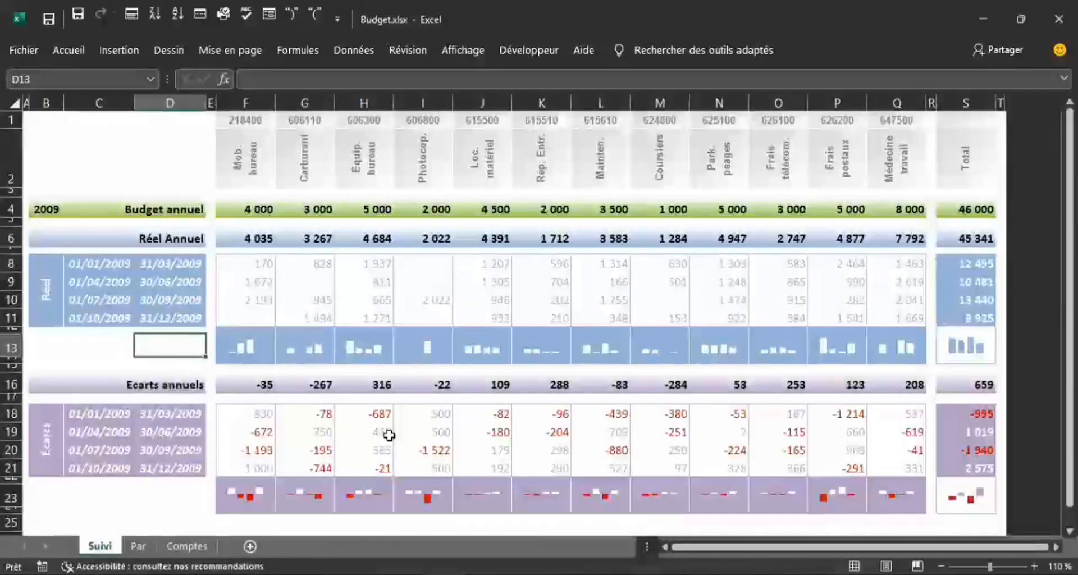
{"action": "mouse_move", "coordinate": [482, 574]}
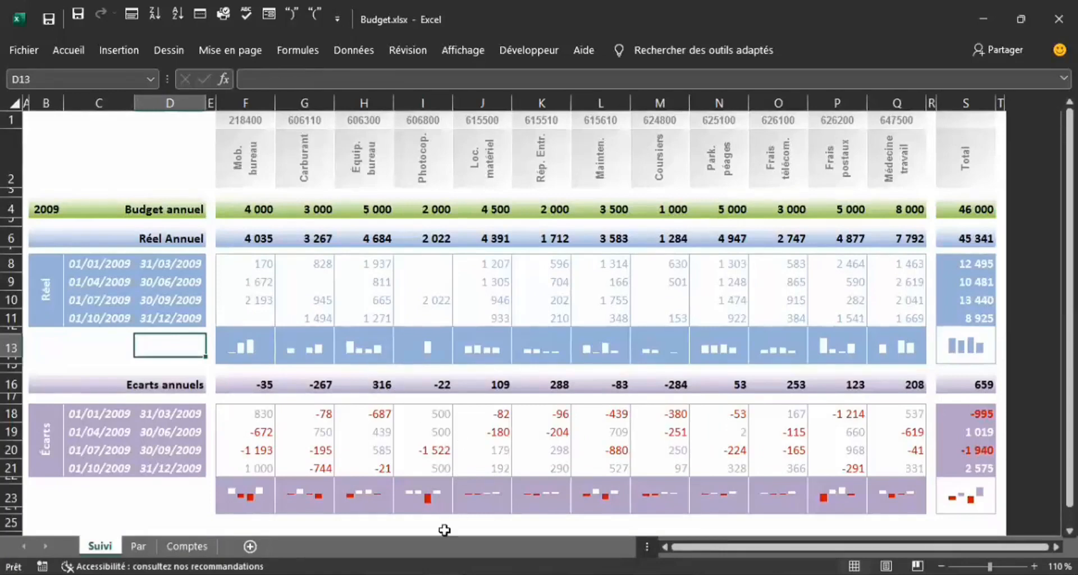
{"action": "mouse_move", "coordinate": [443, 574]}
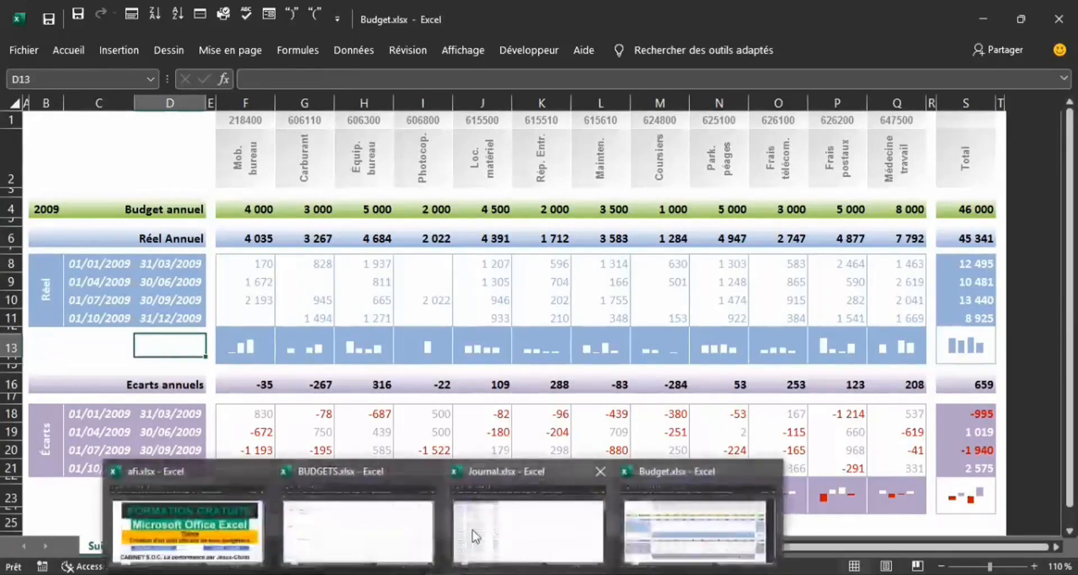
- Return to BUDGETS.xlsx, rotate the merged "Réel" label's text upward and centre it vertically in B8:B11
{"action": "left_click", "coordinate": [368, 539]}
{"action": "left_click", "coordinate": [65, 287]}
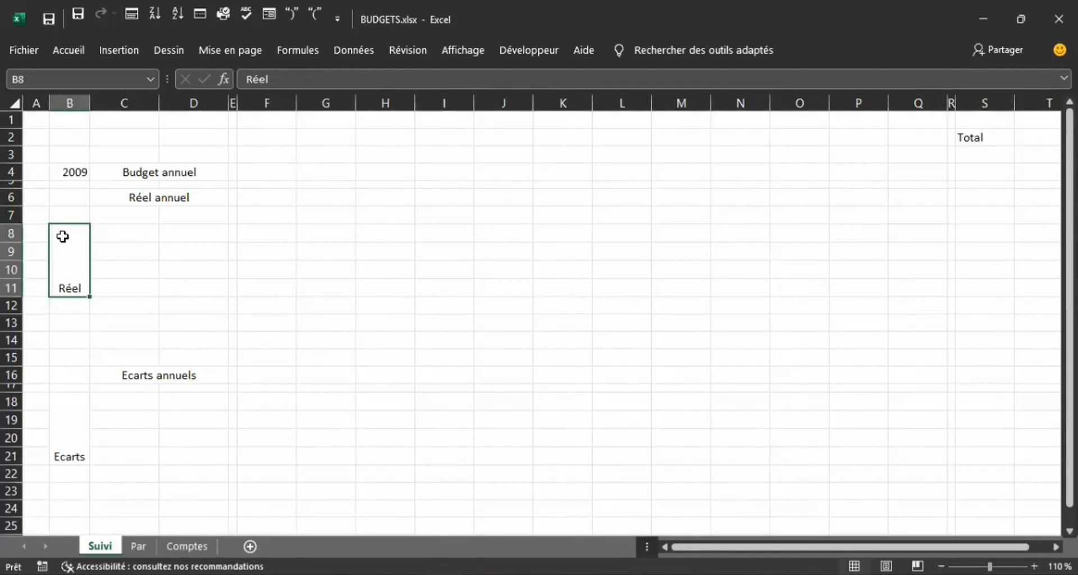
{"action": "left_click", "coordinate": [69, 51]}
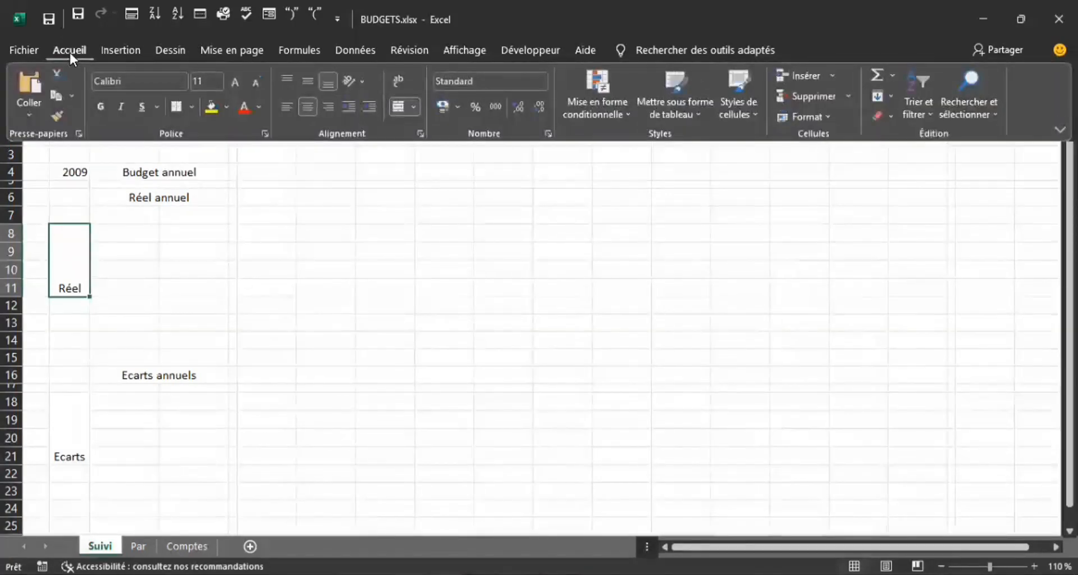
{"action": "left_click", "coordinate": [364, 84]}
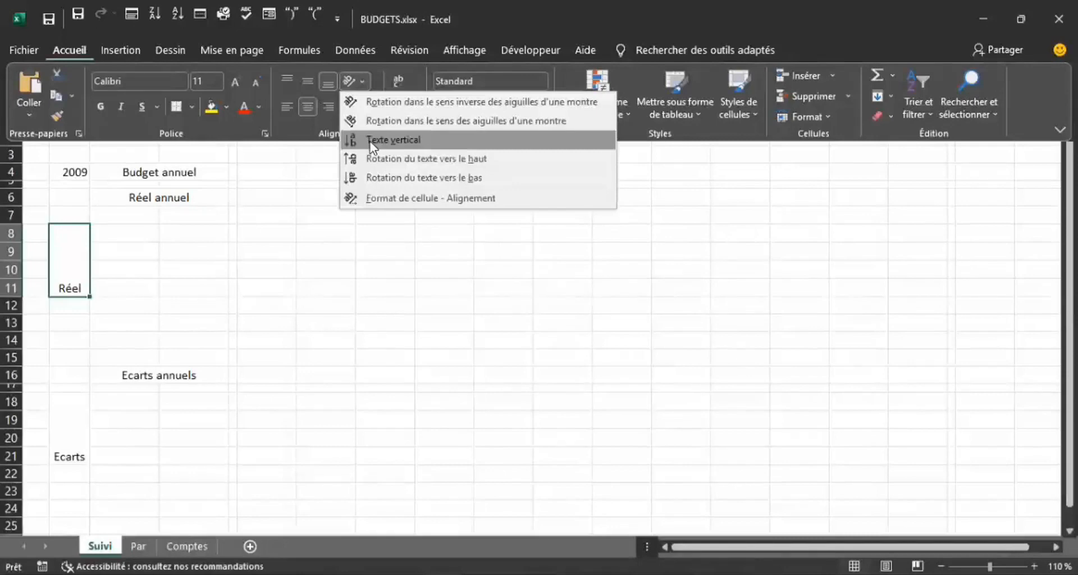
{"action": "left_click", "coordinate": [372, 159]}
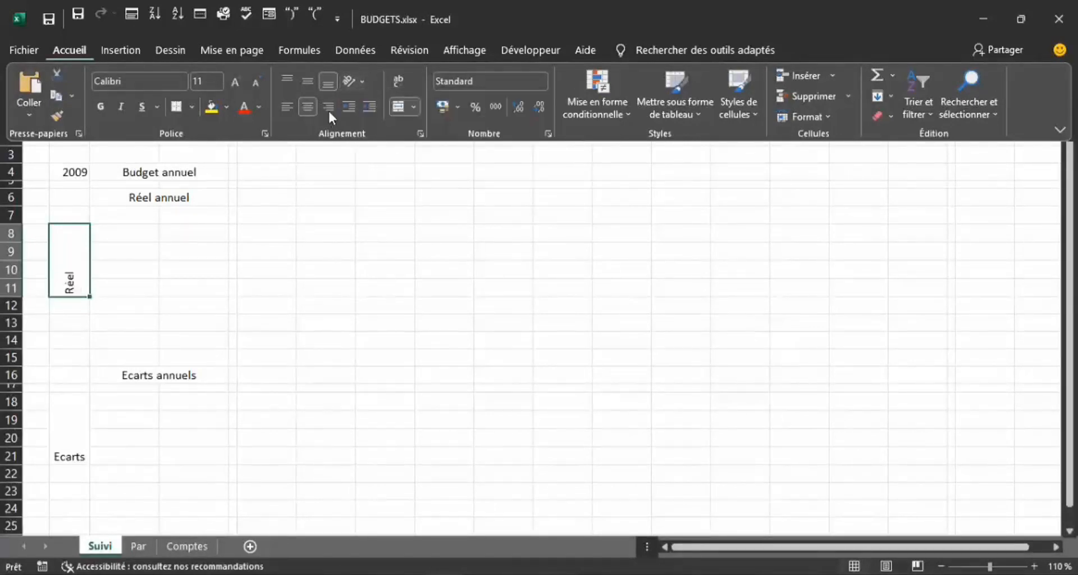
{"action": "left_click", "coordinate": [309, 82]}
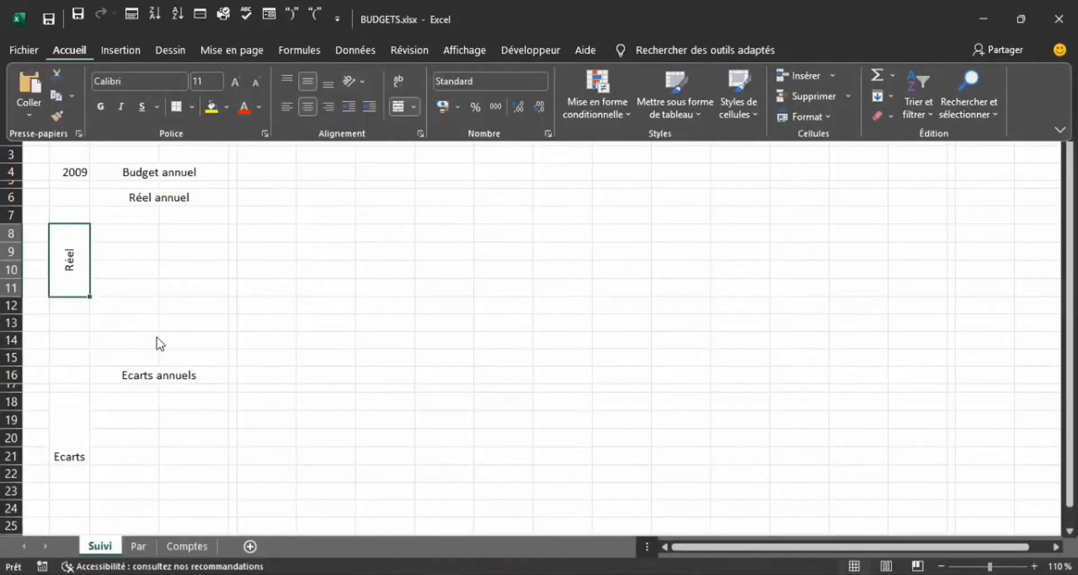
- Rotate the merged "Ecarts" label's text upward and centre it vertically in B18:B21
{"action": "left_click", "coordinate": [75, 462]}
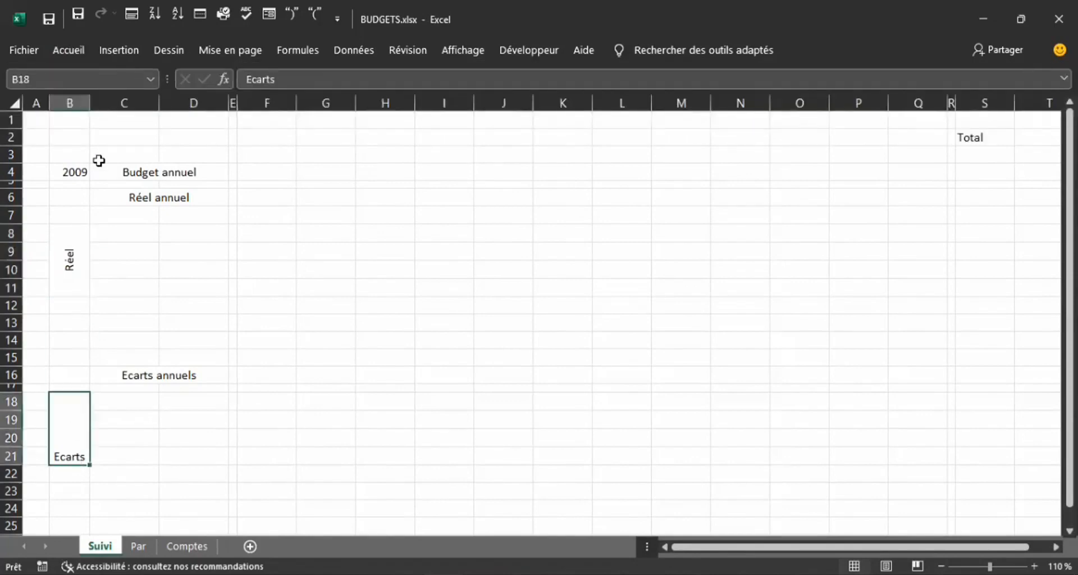
{"action": "left_click", "coordinate": [66, 51]}
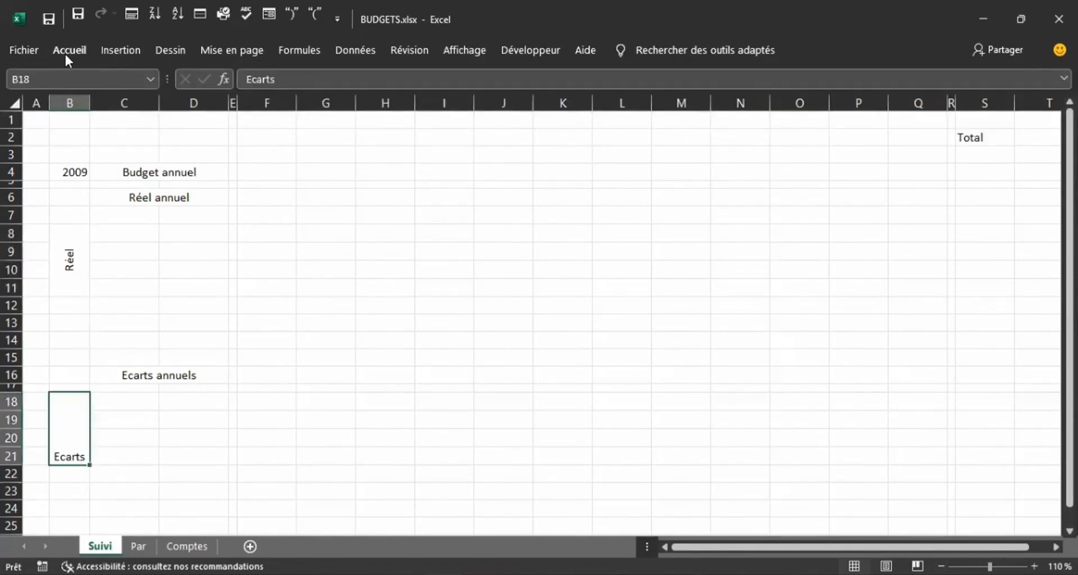
{"action": "left_click", "coordinate": [366, 82]}
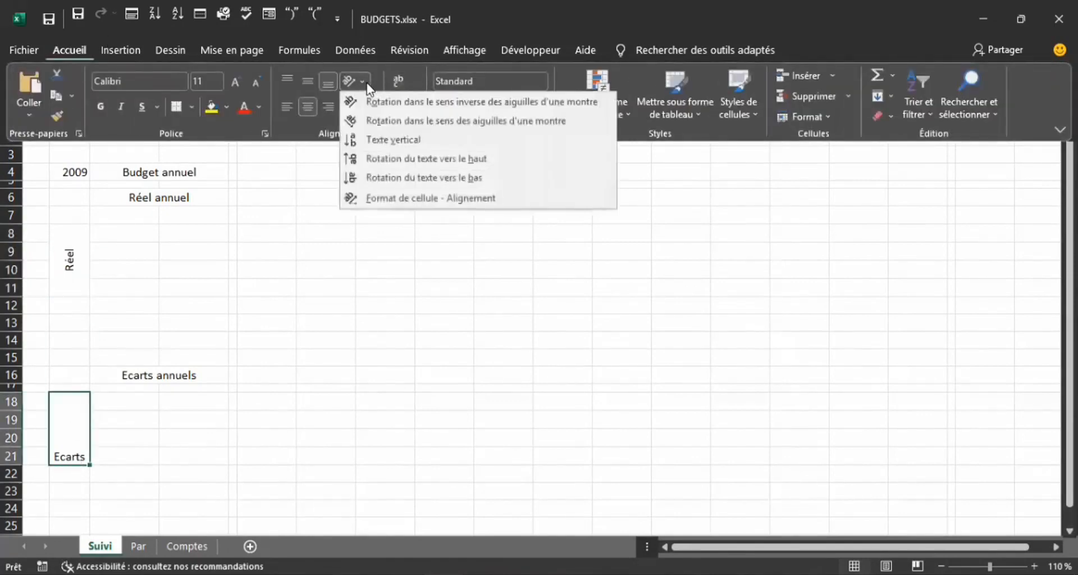
{"action": "left_click", "coordinate": [387, 159]}
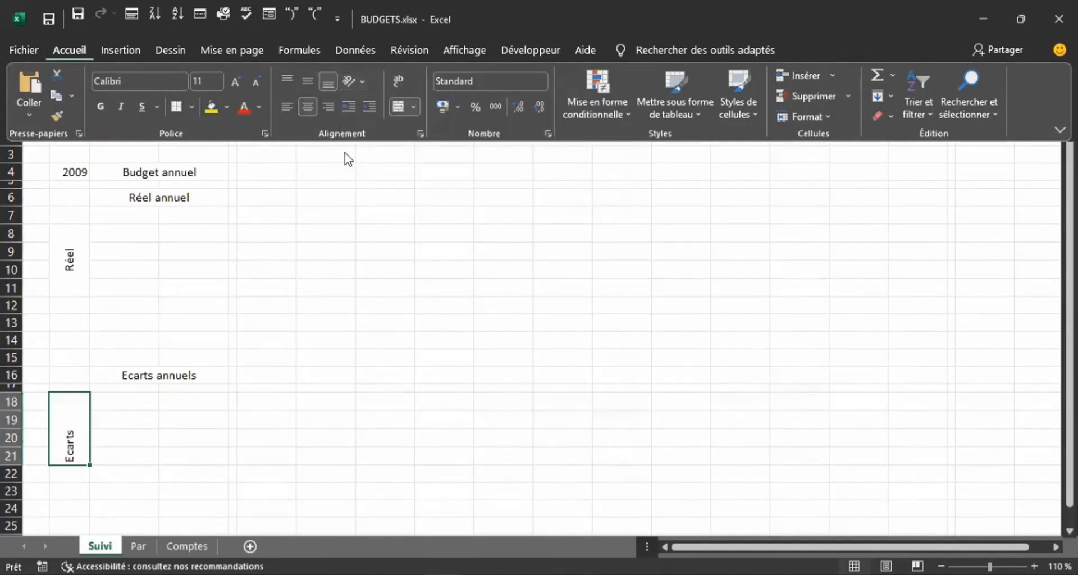
{"action": "left_click", "coordinate": [308, 82]}
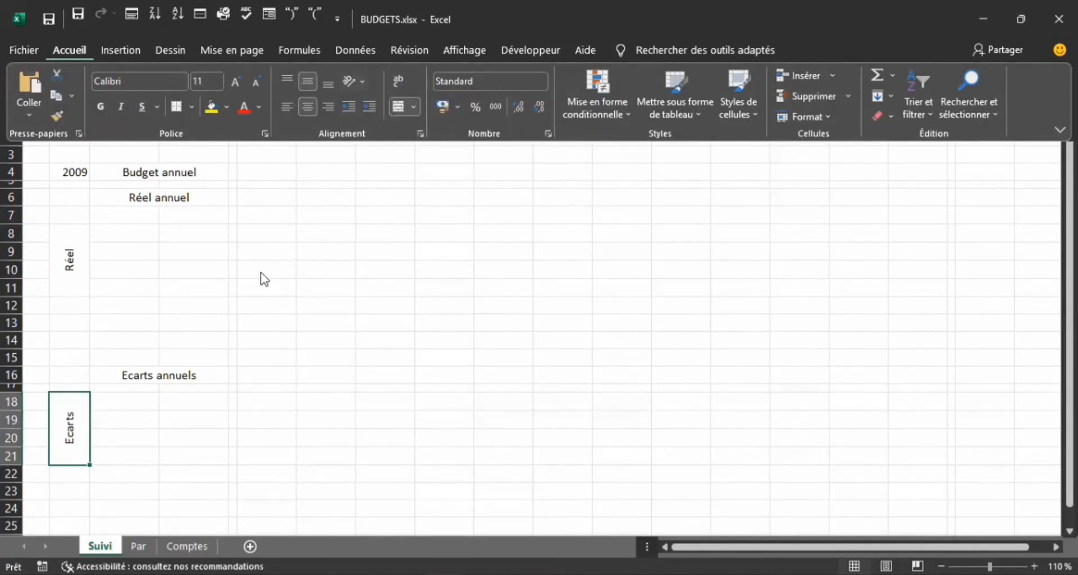
{"action": "left_click", "coordinate": [241, 285]}
{"action": "left_click", "coordinate": [325, 288]}
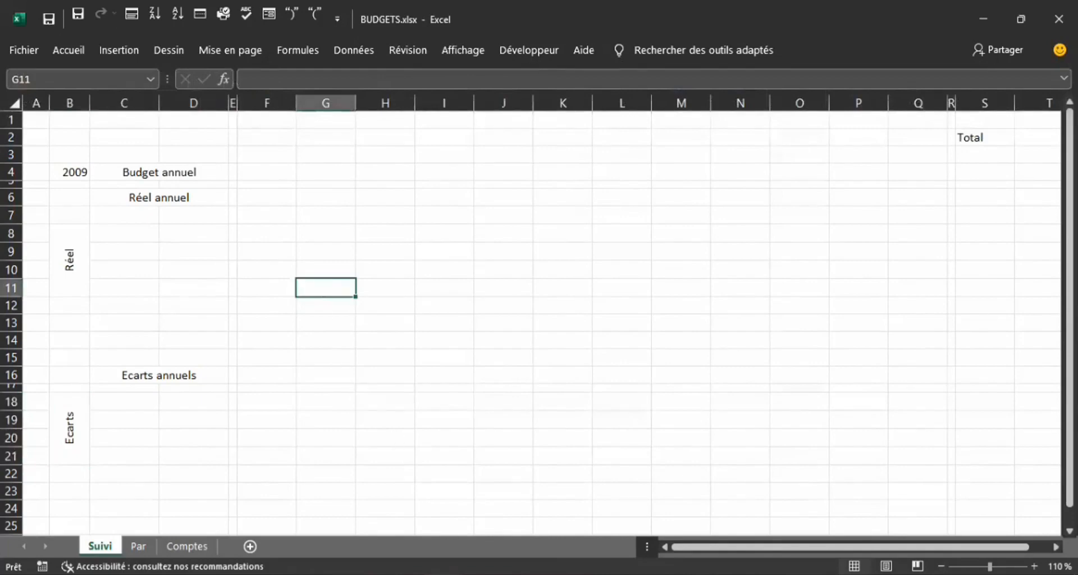
- Compare the labels with those in the finished Budget.xlsx and come back to BUDGETS.xlsx
{"action": "mouse_move", "coordinate": [542, 534]}
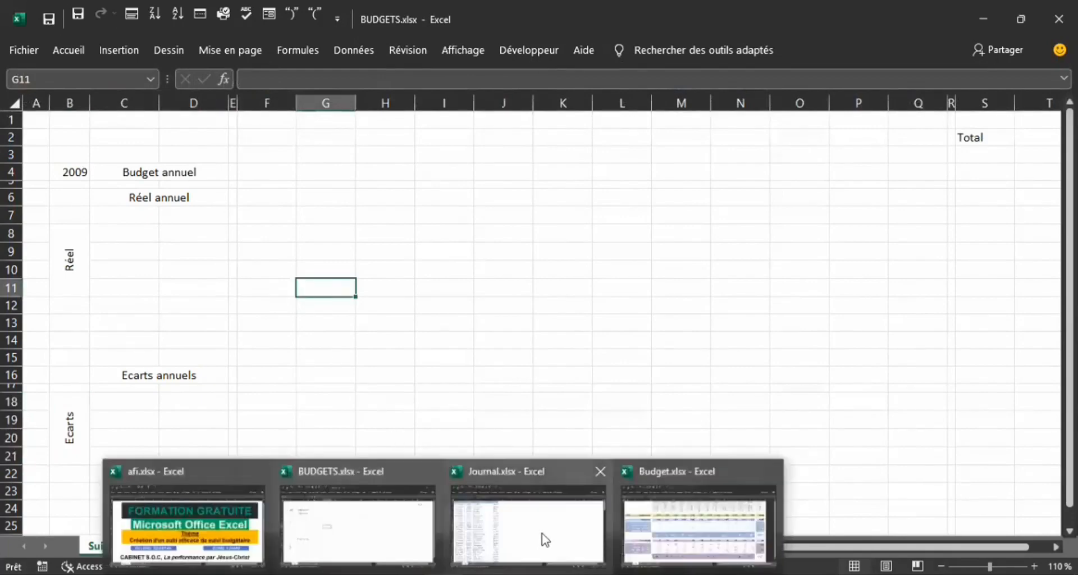
{"action": "left_click", "coordinate": [639, 535]}
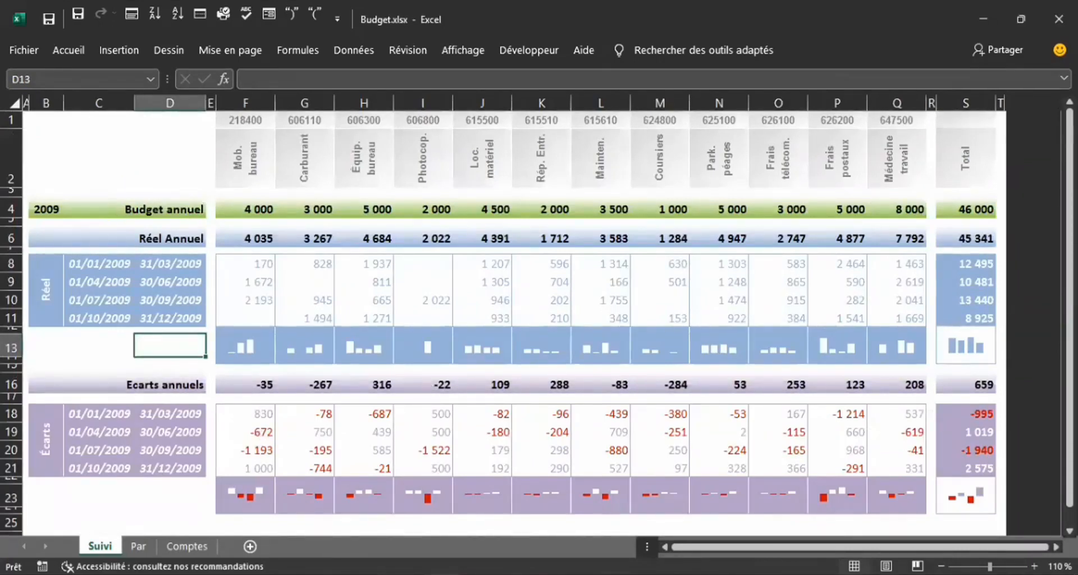
{"action": "left_click", "coordinate": [373, 542]}
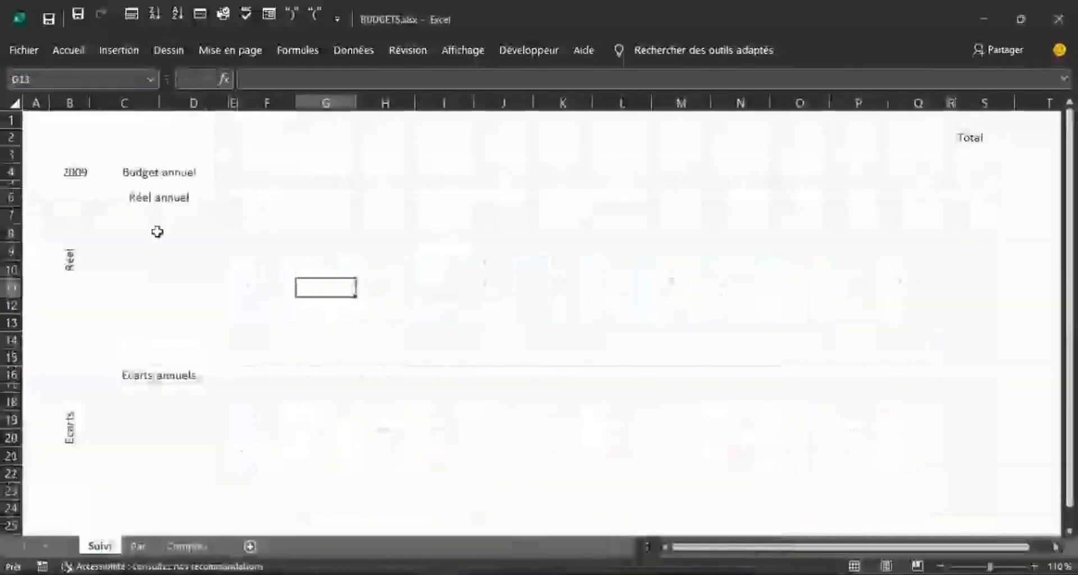
- Make the year 2009 and the labels "Budget annuel", "Réel annuel", "Réel", "Ecarts annuels" and "Ecarts" bold
{"action": "left_click", "coordinate": [77, 174]}
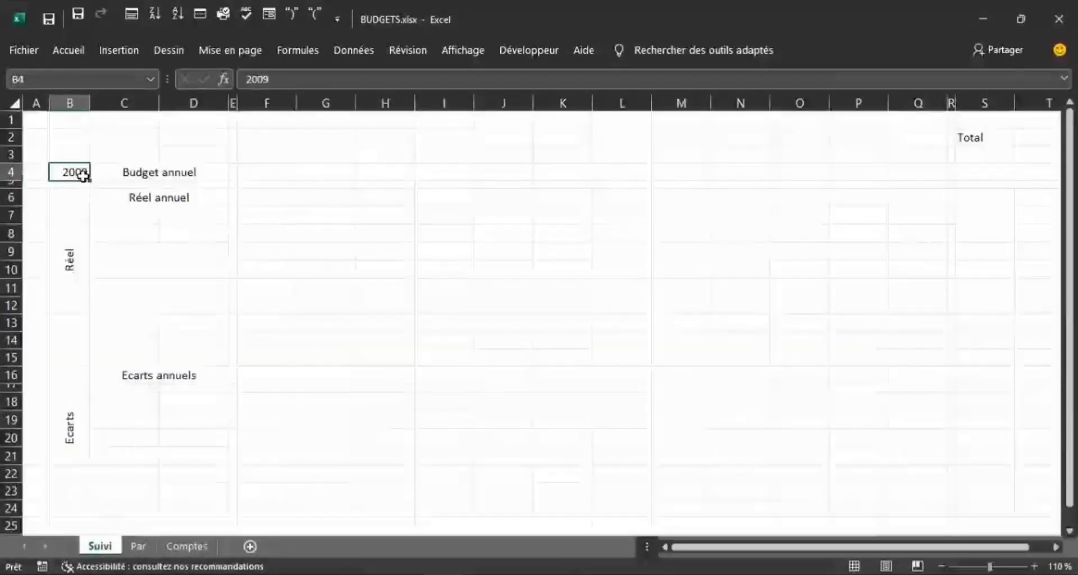
{"action": "left_click", "coordinate": [140, 172], "text": "ctrl"}
{"action": "left_click", "coordinate": [137, 200], "text": "ctrl"}
{"action": "left_click", "coordinate": [68, 260], "text": "ctrl"}
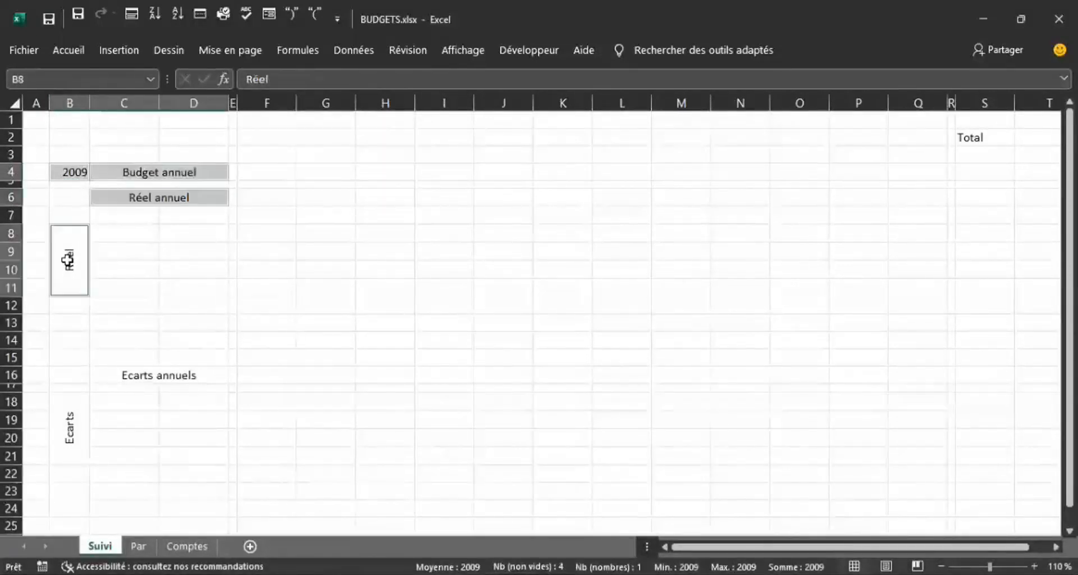
{"action": "left_click", "coordinate": [125, 376], "text": "ctrl"}
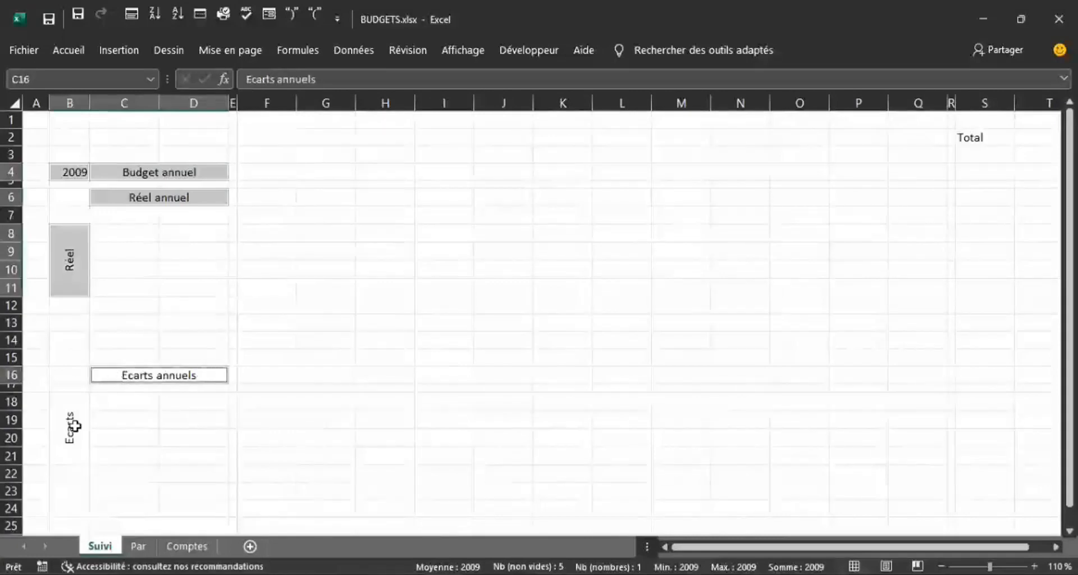
{"action": "left_click", "coordinate": [74, 426], "text": "ctrl"}
{"action": "key", "text": "ctrl+g"}
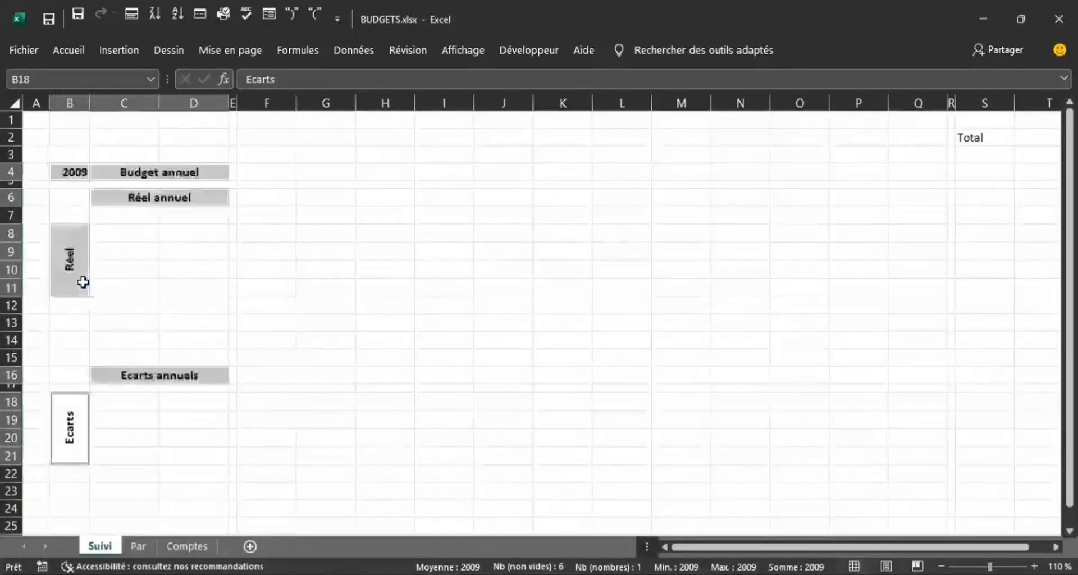
{"action": "left_click", "coordinate": [219, 235]}
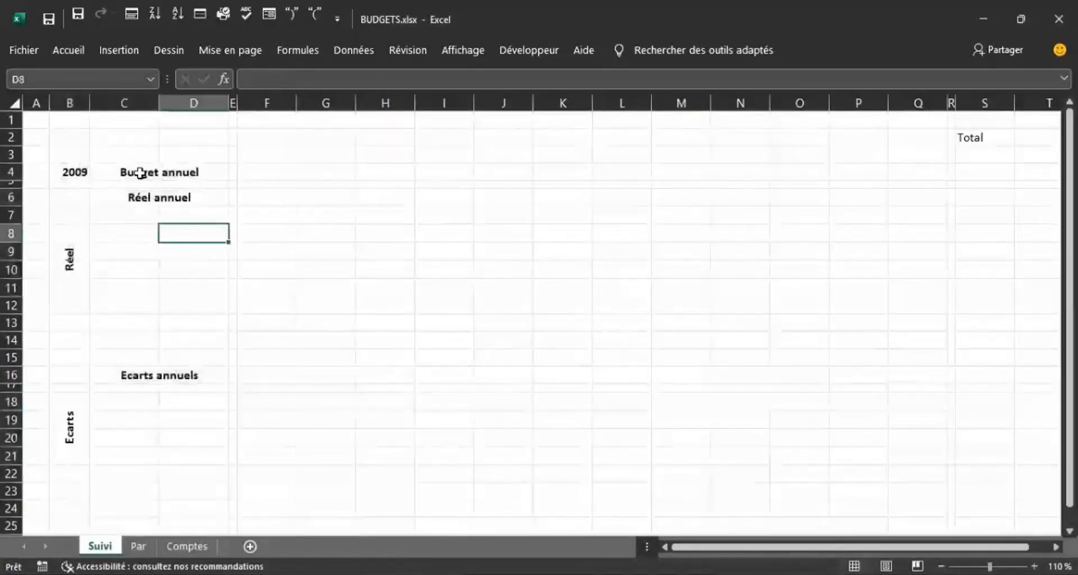
- Right-align the merged labels "Budget annuel", "Réel annuel" and "Ecarts annuels"
{"action": "left_click", "coordinate": [140, 174]}
{"action": "left_click", "coordinate": [144, 202], "text": "ctrl"}
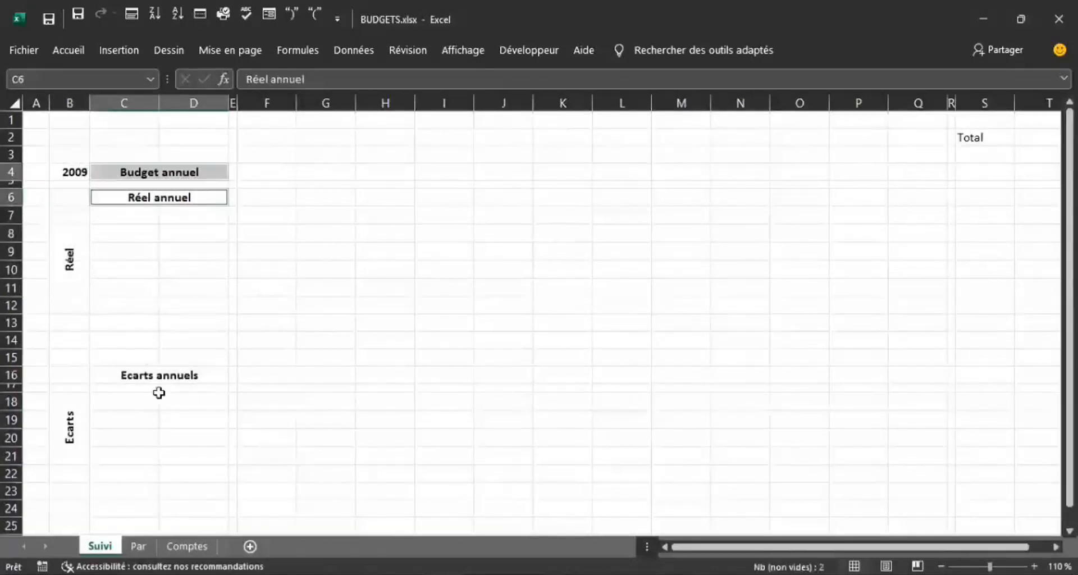
{"action": "left_click", "coordinate": [171, 376], "text": "ctrl"}
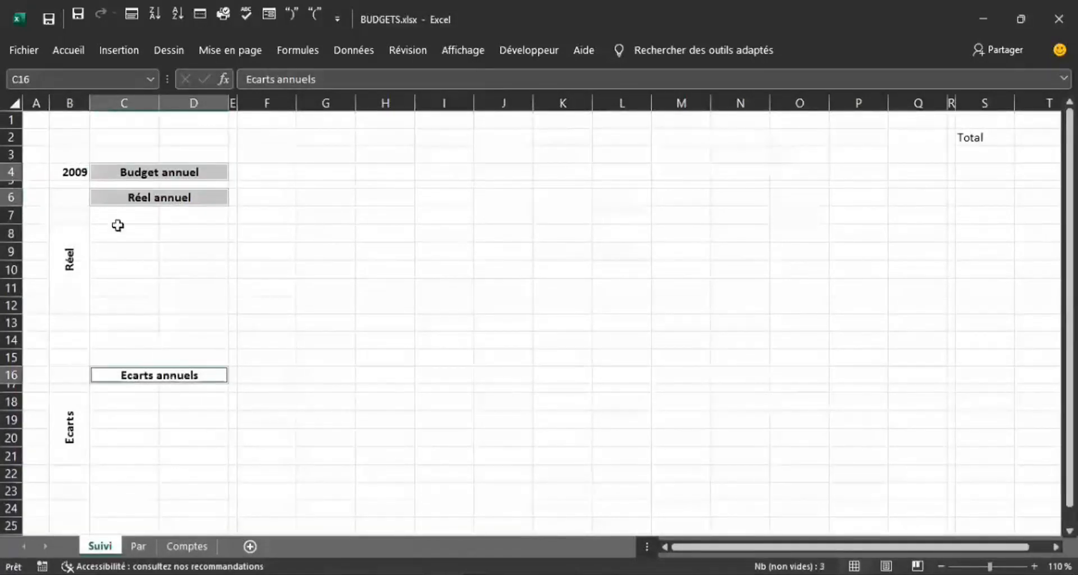
{"action": "left_click", "coordinate": [68, 51]}
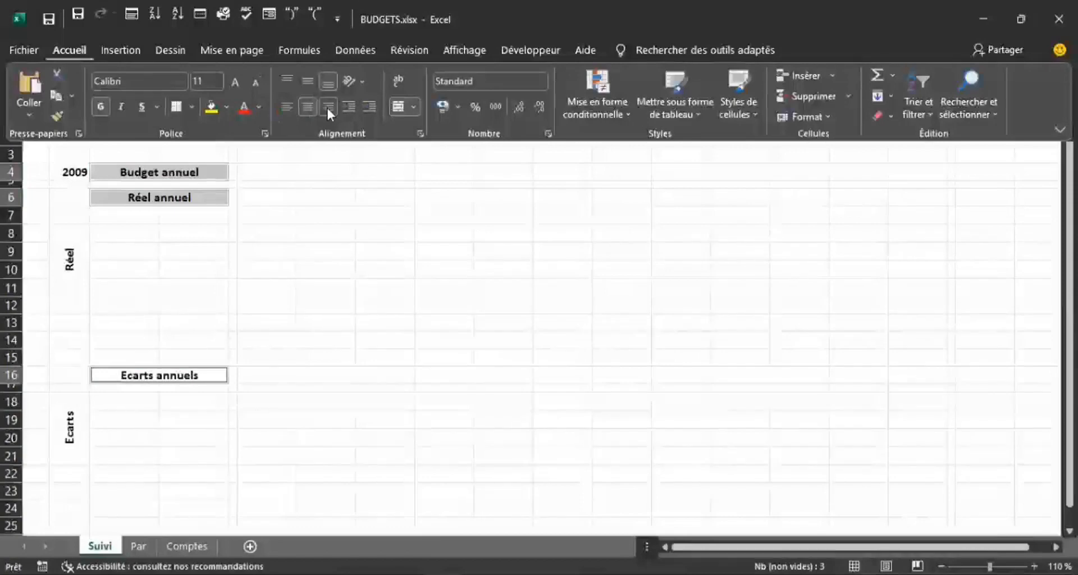
{"action": "left_click", "coordinate": [328, 114]}
{"action": "left_click", "coordinate": [298, 293]}
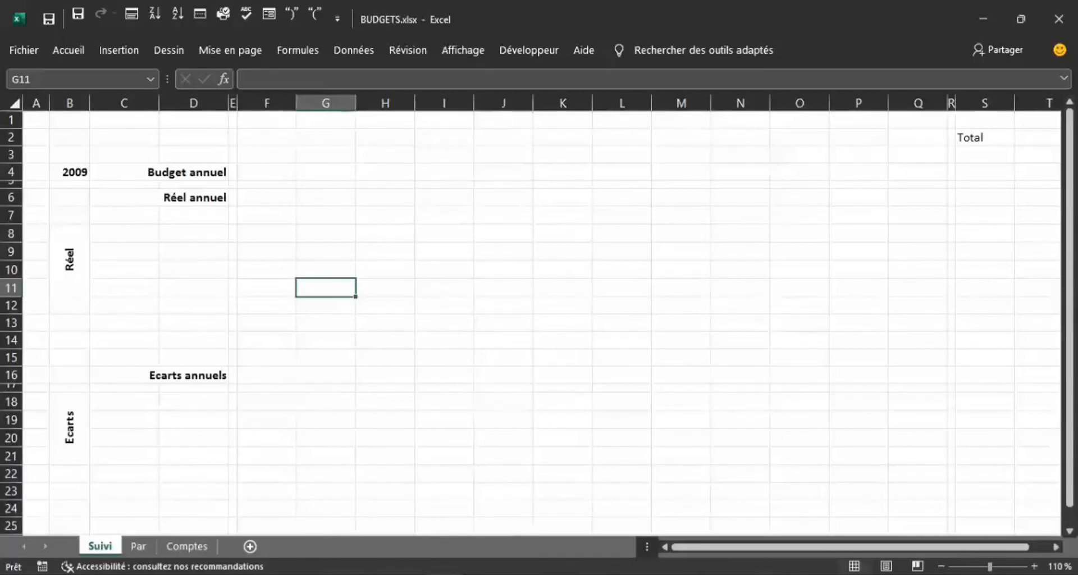
- Switch to the finished Budget.xlsx and examine the contents of the account headings in row 2 and the annual budget amounts in row 4
{"action": "left_click", "coordinate": [700, 522]}
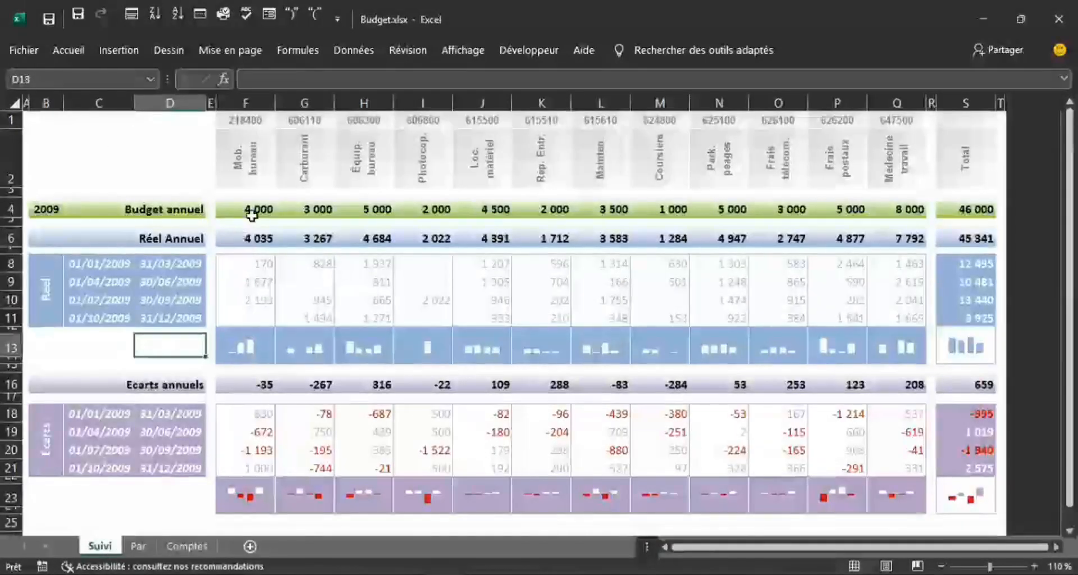
{"action": "left_click", "coordinate": [241, 212]}
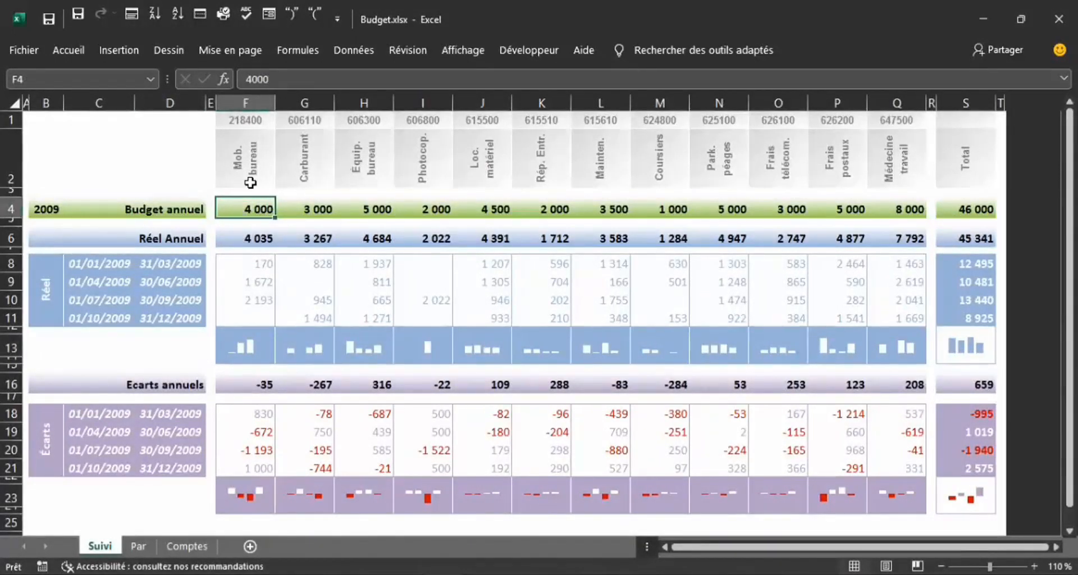
{"action": "left_click", "coordinate": [247, 183]}
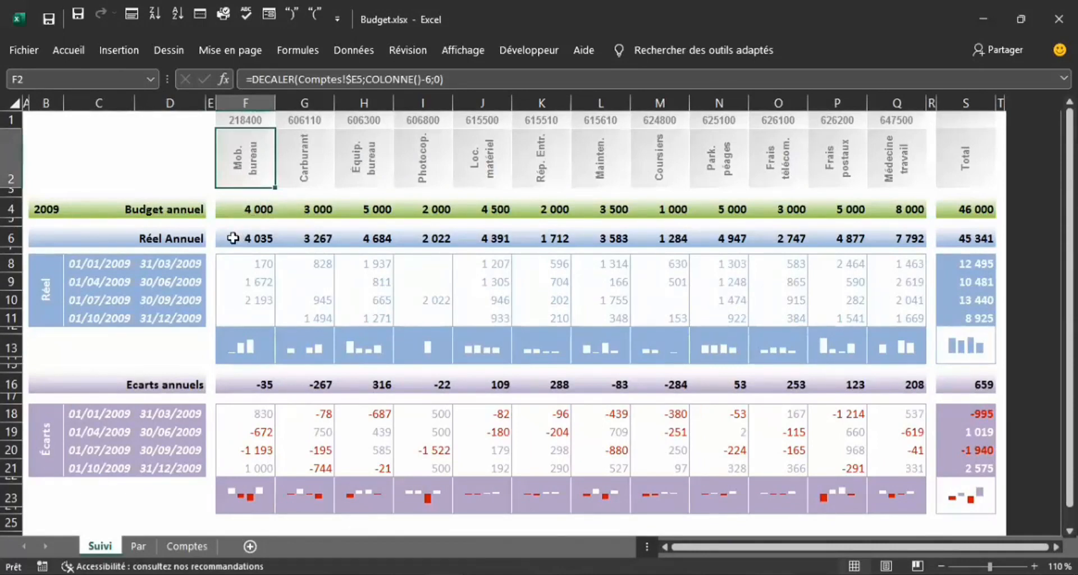
{"action": "key", "text": "Right"}
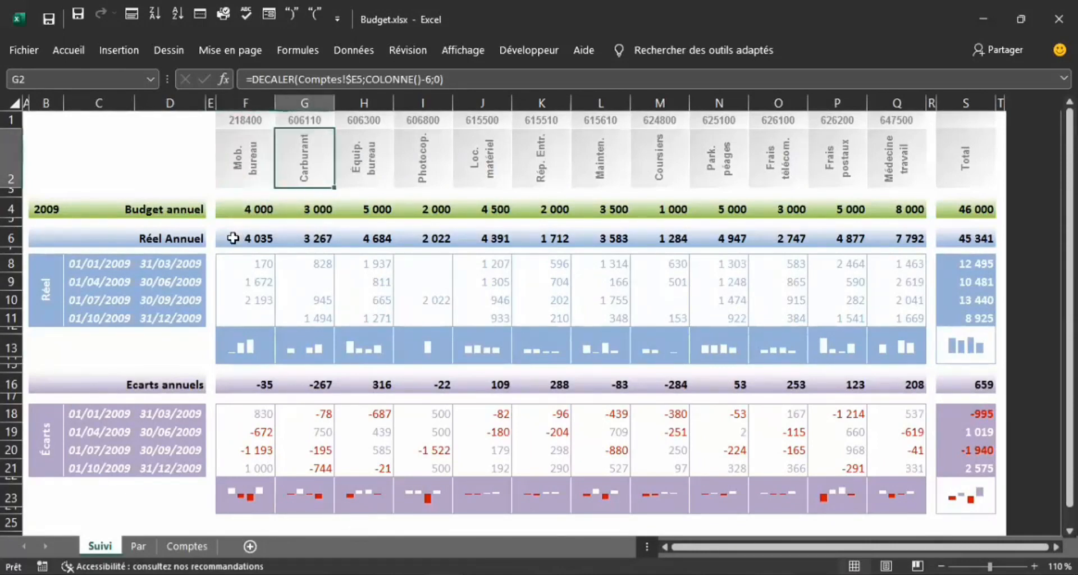
{"action": "key", "text": "Down"}
{"action": "key", "text": "Down"}
{"action": "key", "text": "Right"}
{"action": "key", "text": "Right"}
{"action": "key", "text": "Right"}
{"action": "key", "text": "Right"}
{"action": "key", "text": "Right"}
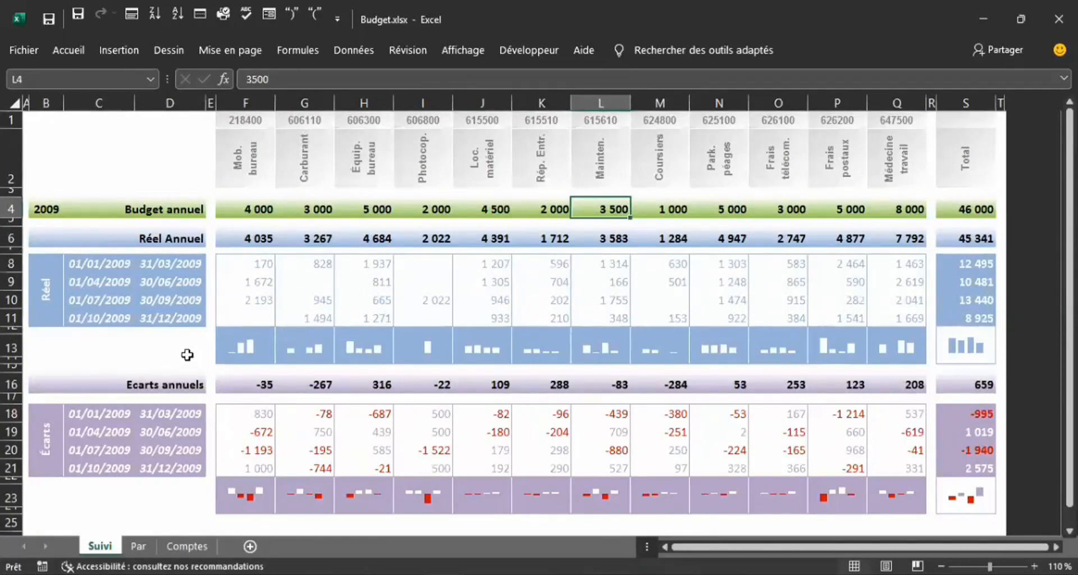
- Check the row height of the mini-chart row 13 in the finished Budget.xlsx
{"action": "left_click", "coordinate": [154, 351]}
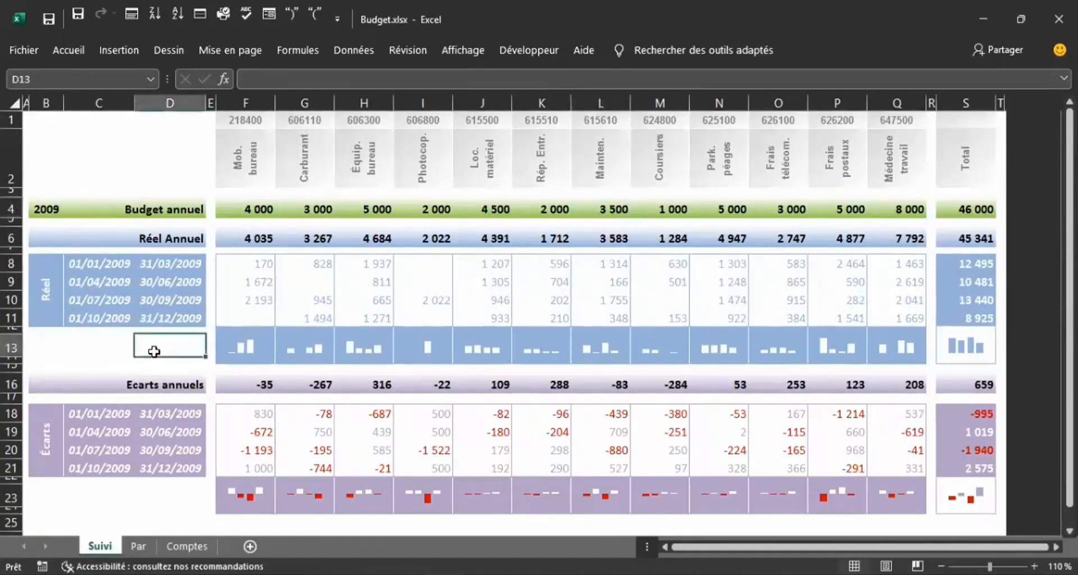
{"action": "key", "text": "Right"}
{"action": "key", "text": "Right"}
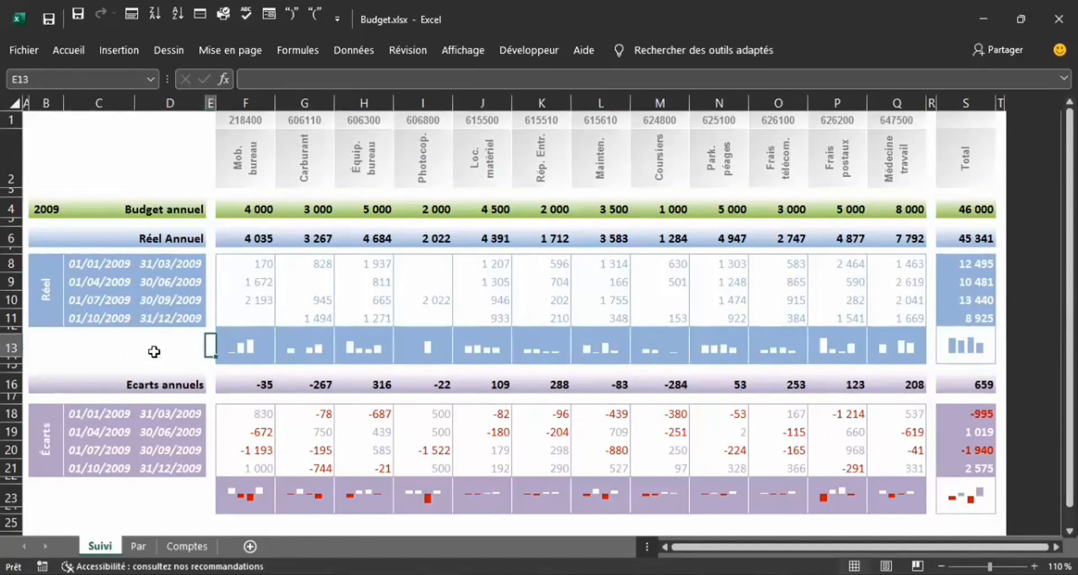
{"action": "key", "text": "Left"}
{"action": "key", "text": "Left"}
{"action": "key", "text": "Left"}
{"action": "key", "text": "Left"}
{"action": "key", "text": "Left"}
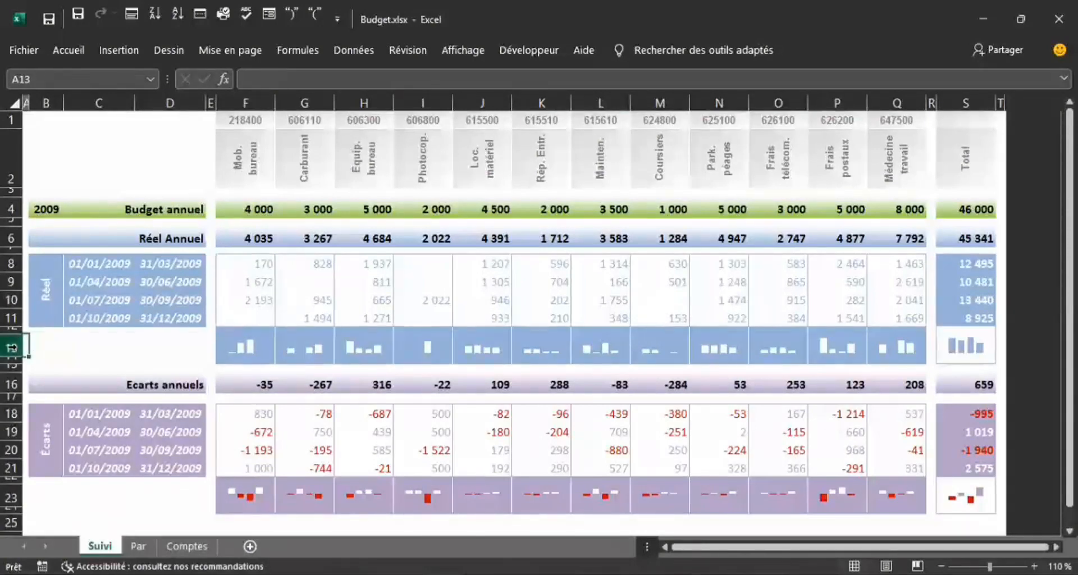
{"action": "right_click", "coordinate": [12, 348]}
{"action": "left_click", "coordinate": [62, 300]}
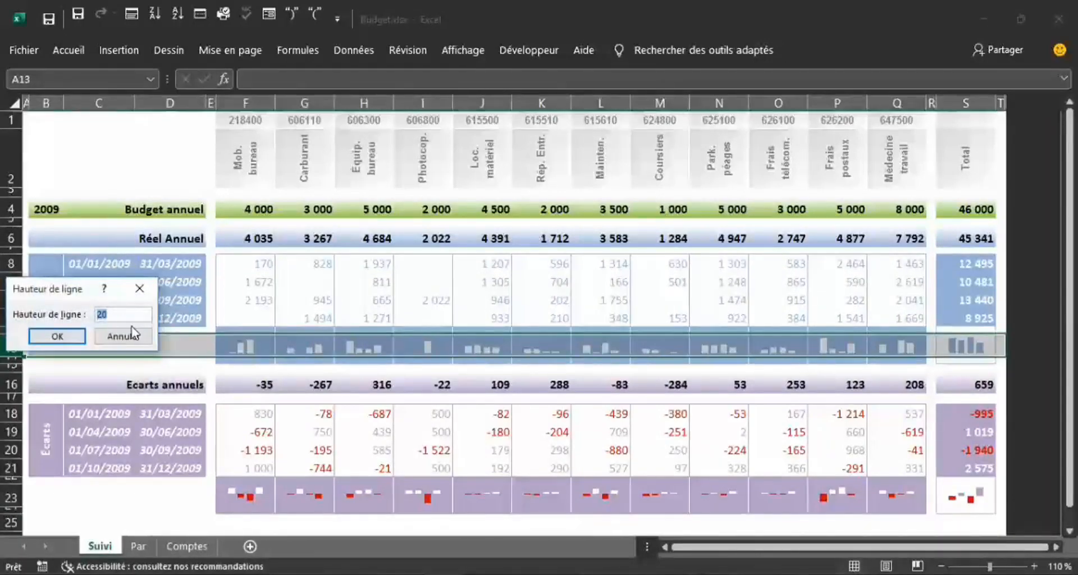
{"action": "left_click", "coordinate": [56, 335]}
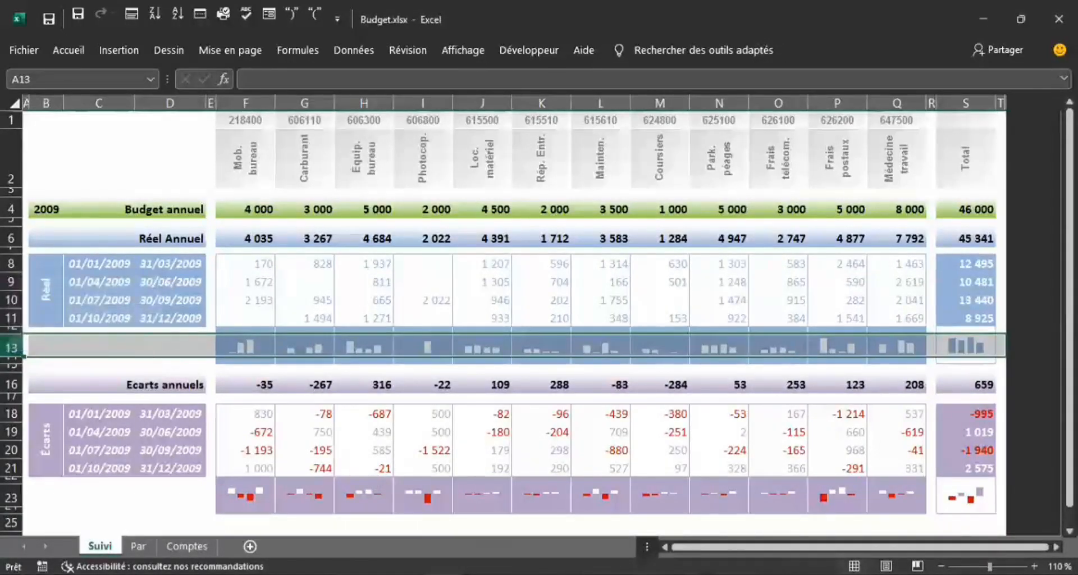
{"action": "mouse_move", "coordinate": [443, 574]}
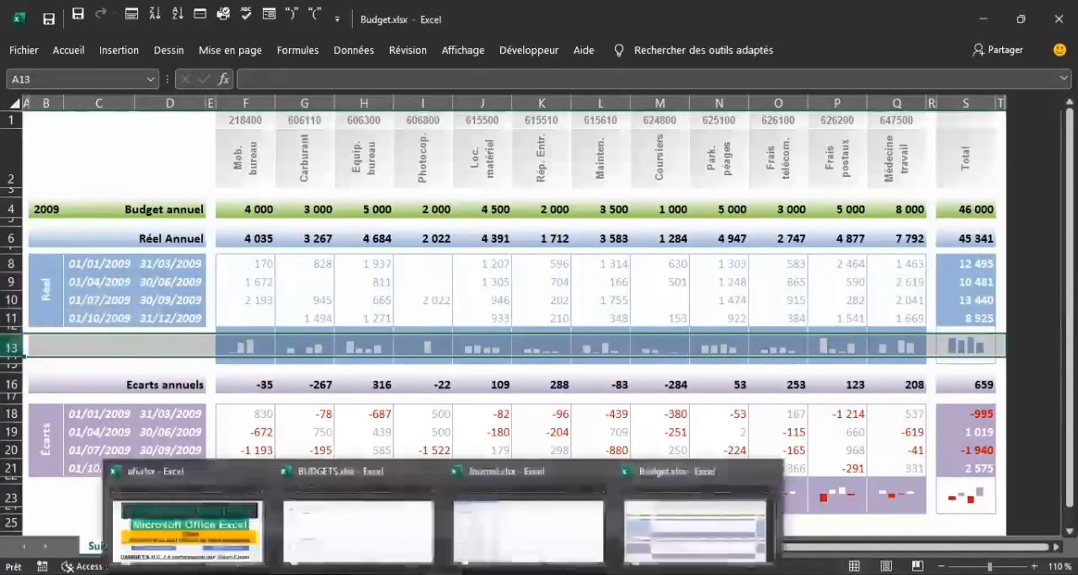
- Switch to BUDGETS.xlsx and set the height of rows 13 and 23 to 20
{"action": "left_click", "coordinate": [367, 538]}
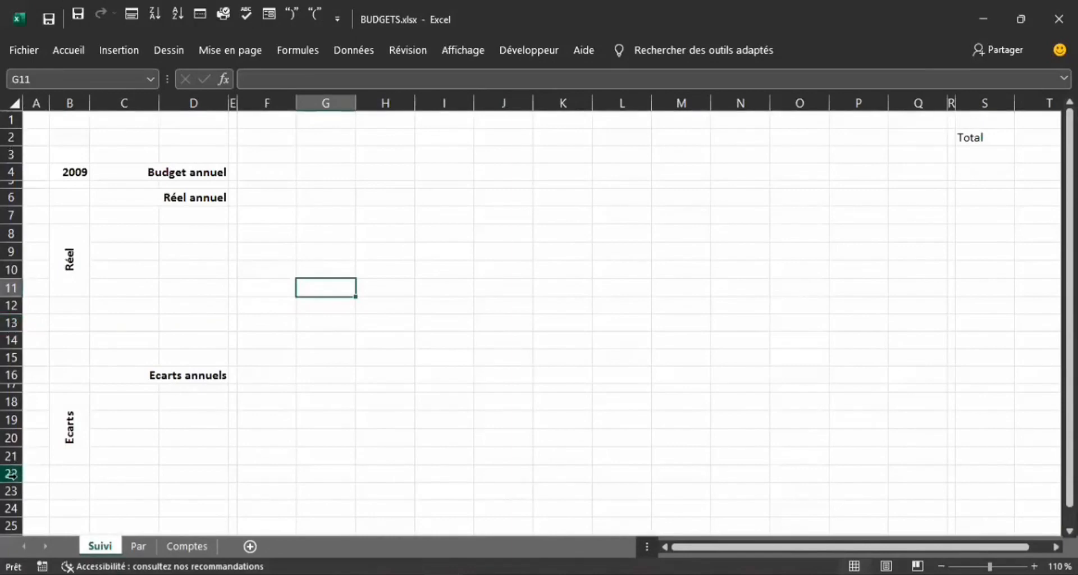
{"action": "left_click", "coordinate": [11, 491]}
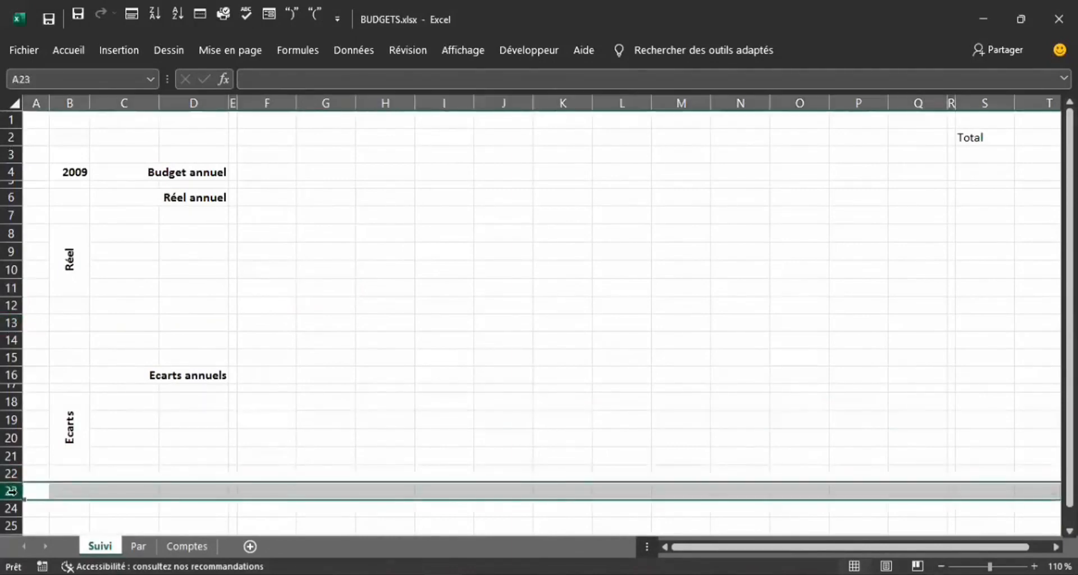
{"action": "left_click", "coordinate": [11, 322], "text": "ctrl"}
{"action": "right_click", "coordinate": [11, 322]}
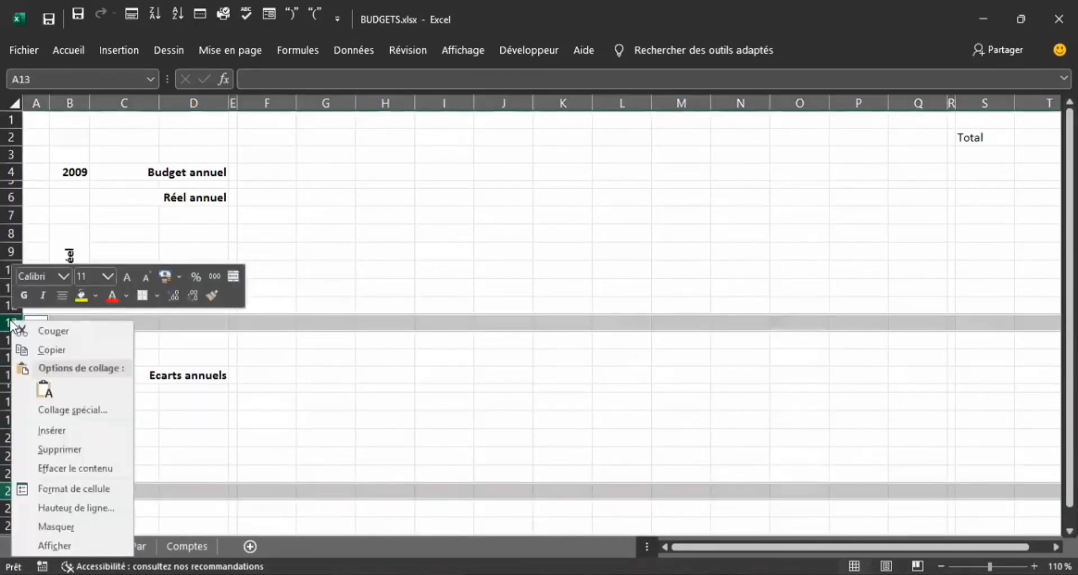
{"action": "left_click", "coordinate": [79, 509]}
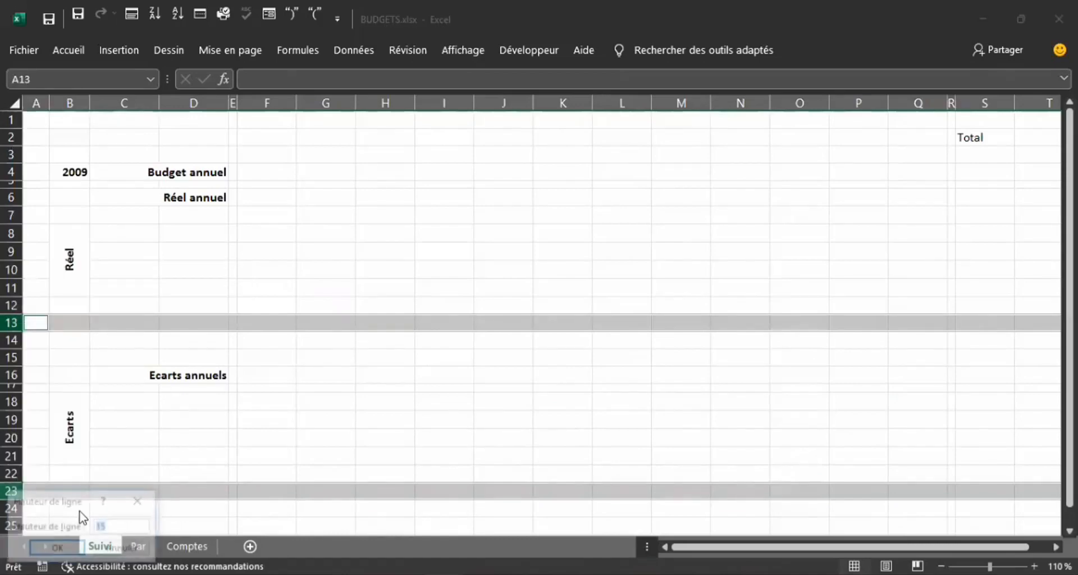
{"action": "type", "text": "20"}
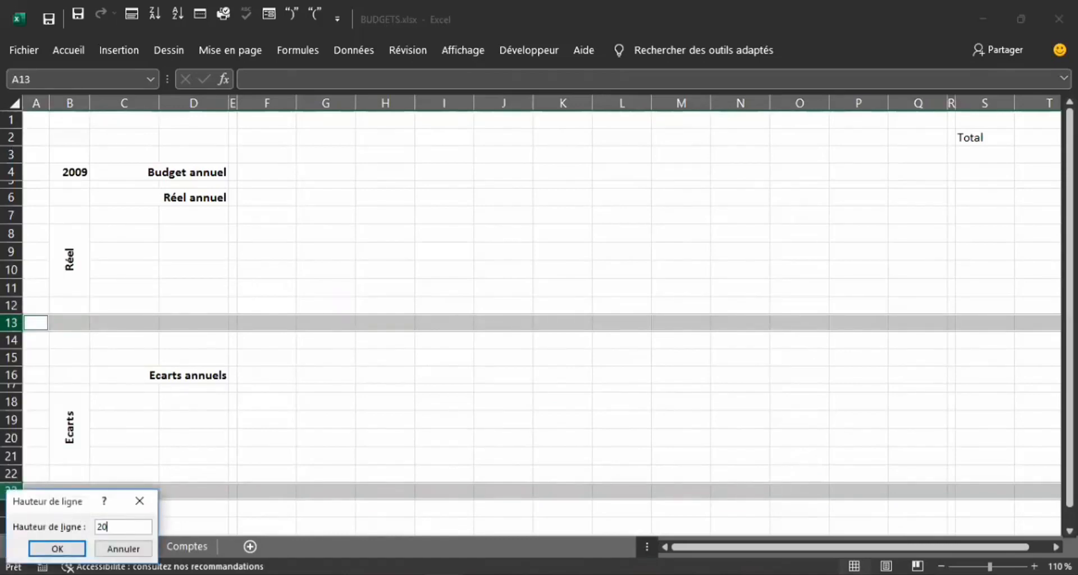
{"action": "key", "text": "Return"}
{"action": "left_click", "coordinate": [350, 364]}
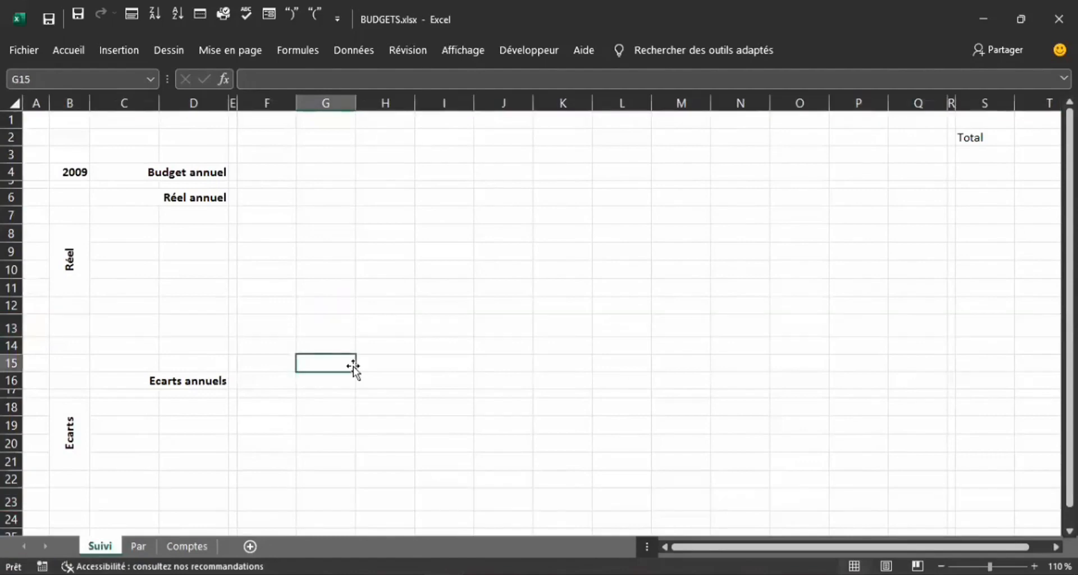
- Narrow column C to roughly half its width
{"action": "left_click", "coordinate": [258, 197]}
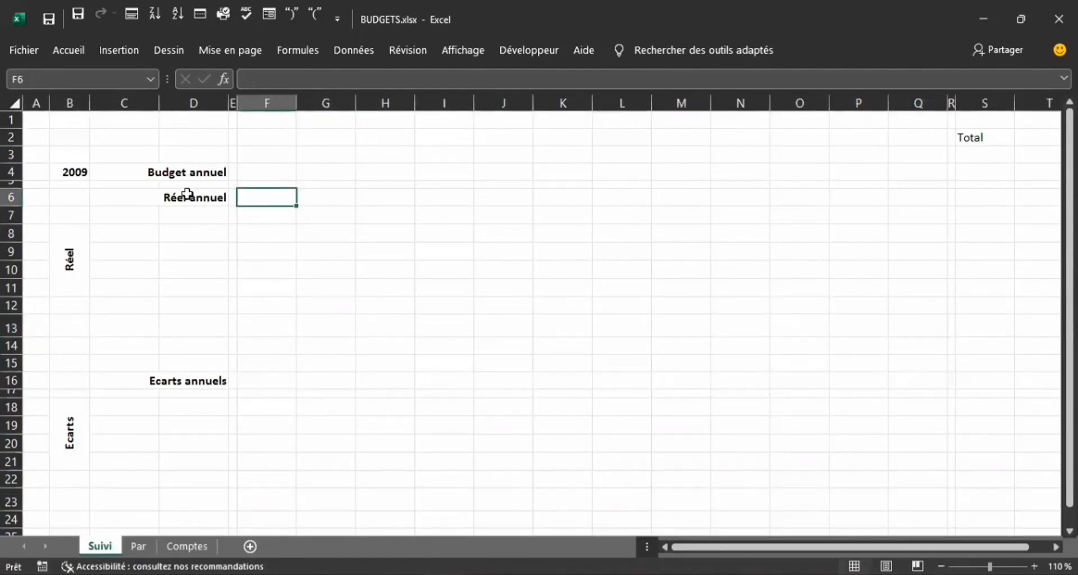
{"action": "left_click", "coordinate": [194, 170]}
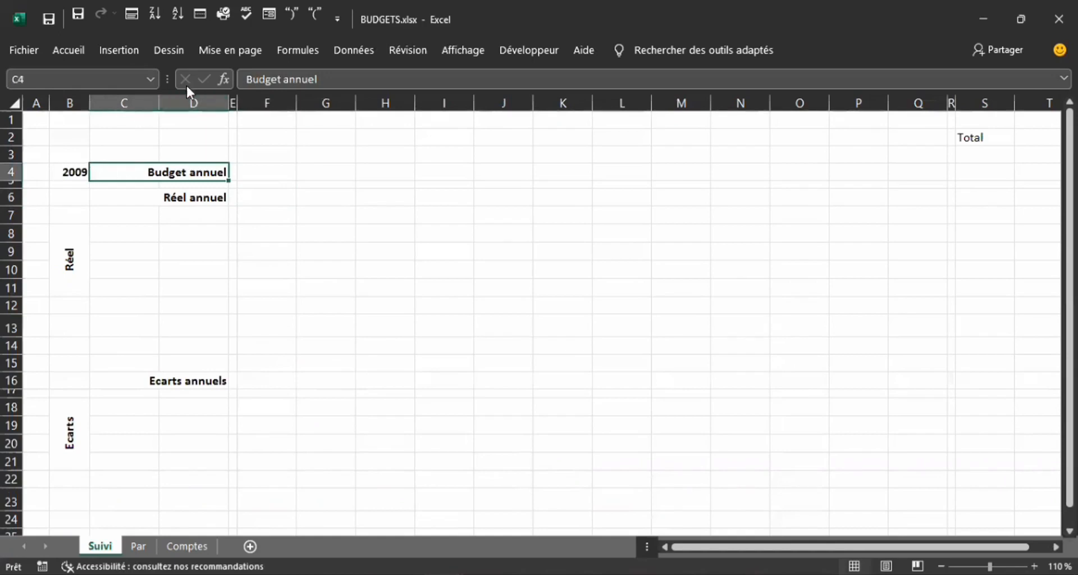
{"action": "left_click_drag", "start_coordinate": [161, 102], "coordinate": [123, 178]}
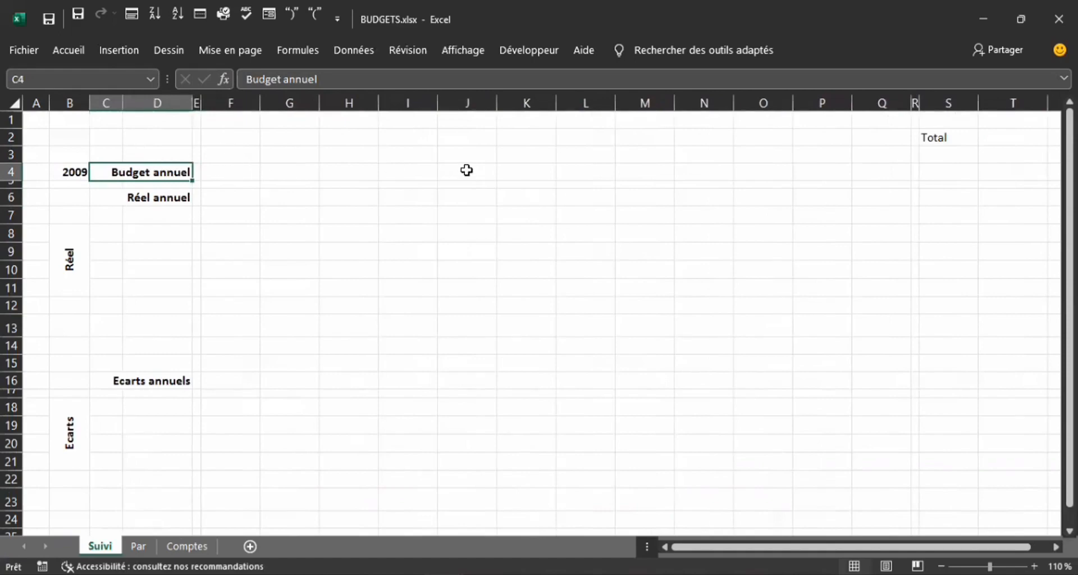
- Keep the ribbon always displayed and fill the "Budget annuel" cells B4:D4, F4:Q4 and S4 with the darker theme green
{"action": "key", "text": "Left"}
{"action": "key", "text": "shift+Right"}
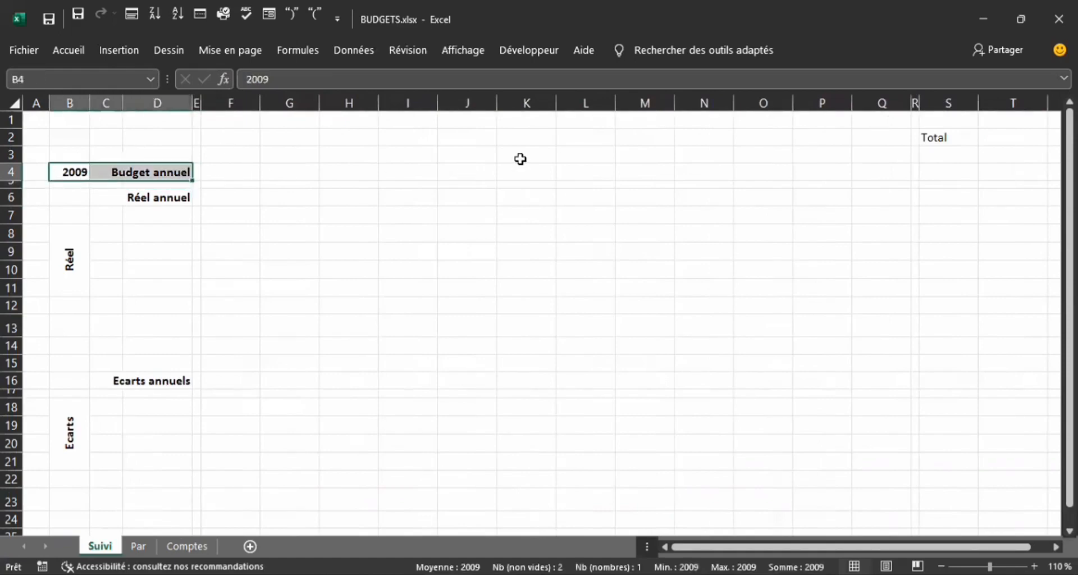
{"action": "key", "text": "Right"}
{"action": "key", "text": "Right"}
{"action": "key", "text": "Right"}
{"action": "key", "text": "shift+Right"}
{"action": "key", "text": "shift+Right"}
{"action": "key", "text": "shift+Right"}
{"action": "key", "text": "shift+Right"}
{"action": "key", "text": "shift+Right"}
{"action": "key", "text": "shift+Right"}
{"action": "key", "text": "shift+Right"}
{"action": "key", "text": "shift+Right"}
{"action": "key", "text": "shift+Right"}
{"action": "key", "text": "shift+Right"}
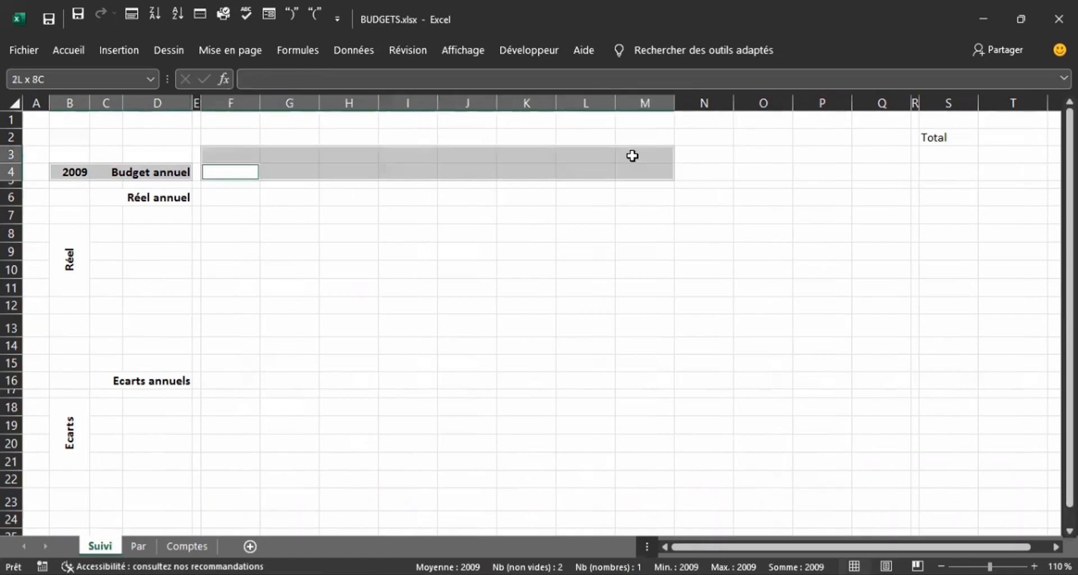
{"action": "left_click_drag", "start_coordinate": [798, 173], "coordinate": [869, 170]}
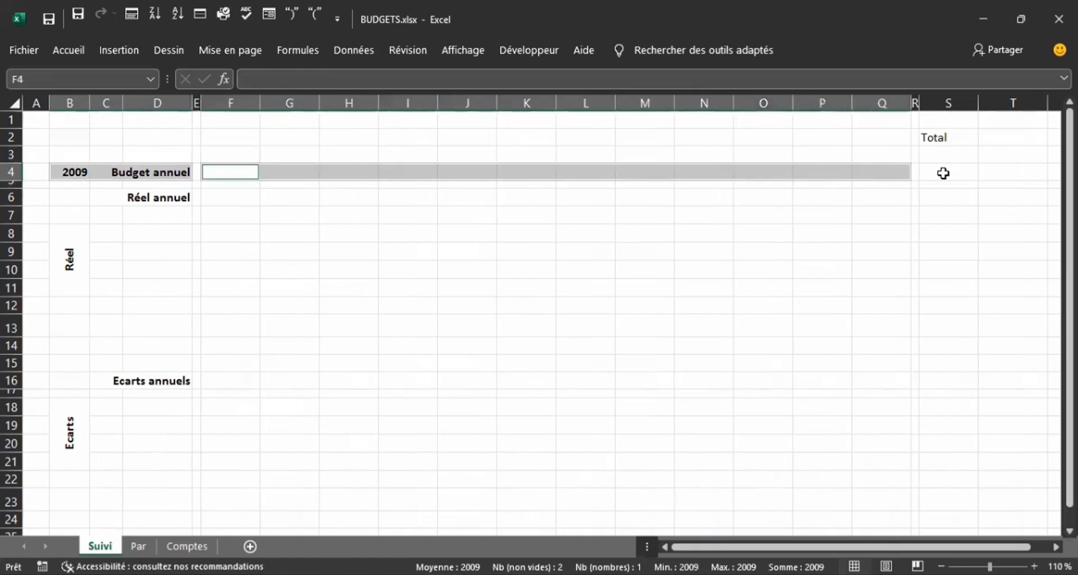
{"action": "left_click", "coordinate": [949, 173], "text": "ctrl"}
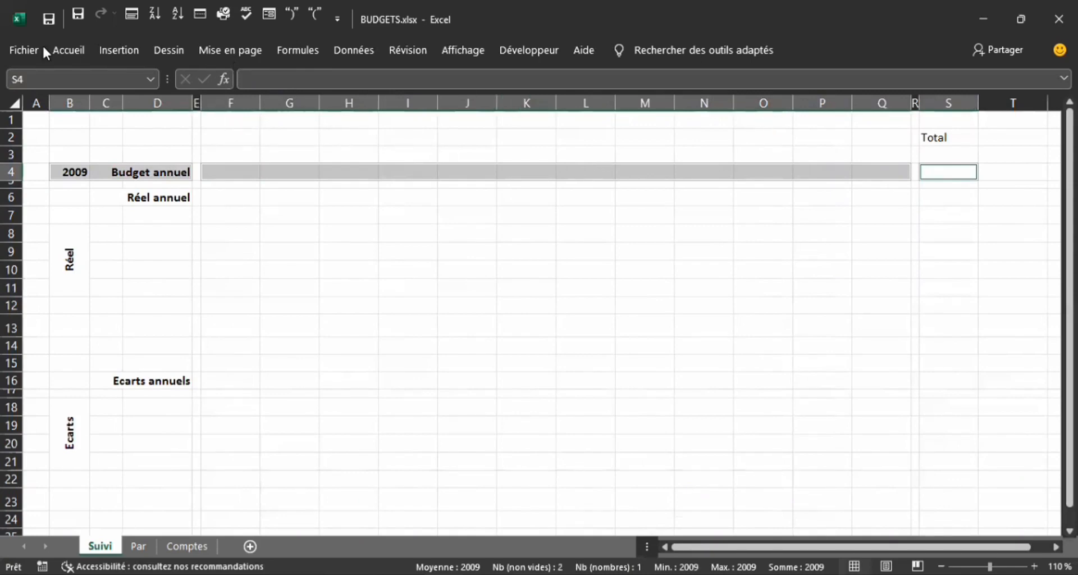
{"action": "left_click", "coordinate": [66, 52]}
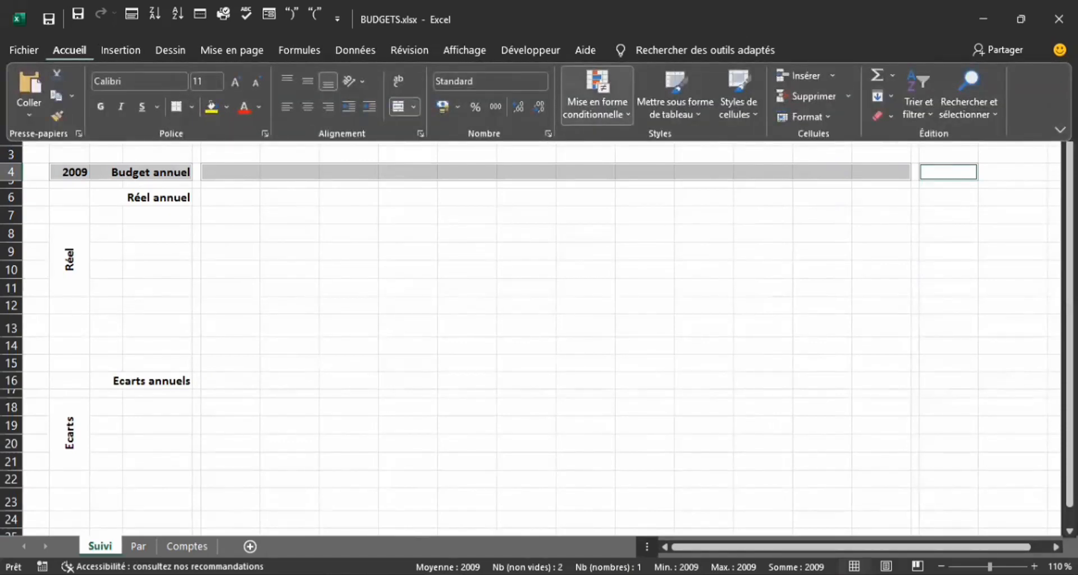
{"action": "left_click", "coordinate": [1060, 129]}
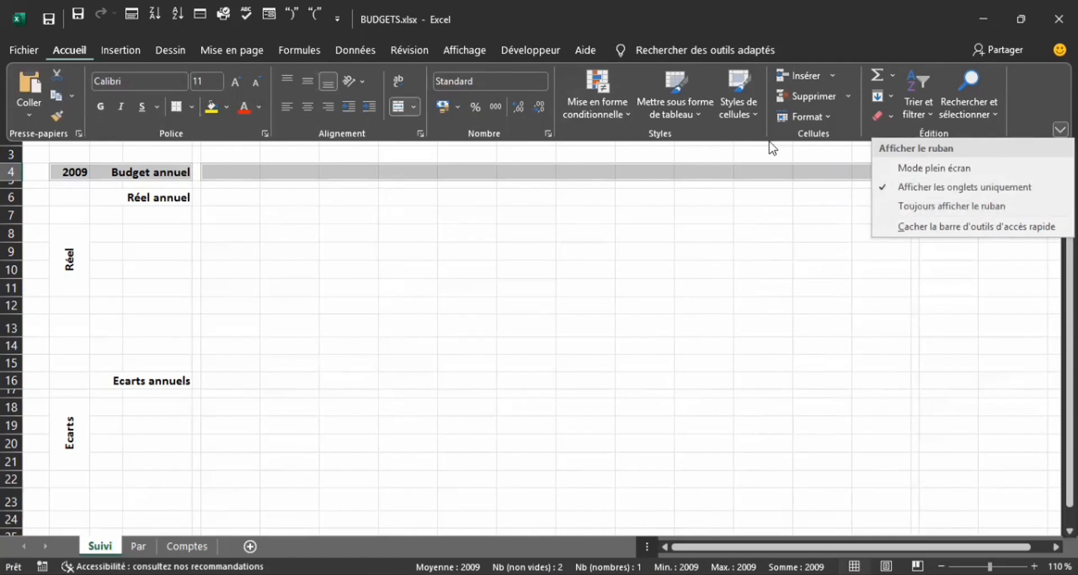
{"action": "left_click", "coordinate": [897, 206]}
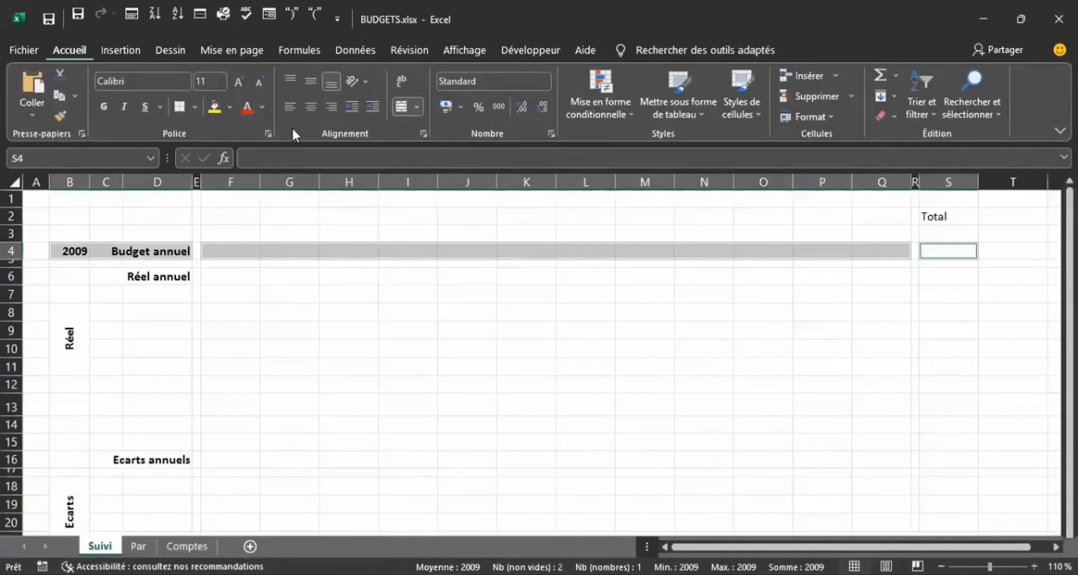
{"action": "left_click", "coordinate": [229, 109]}
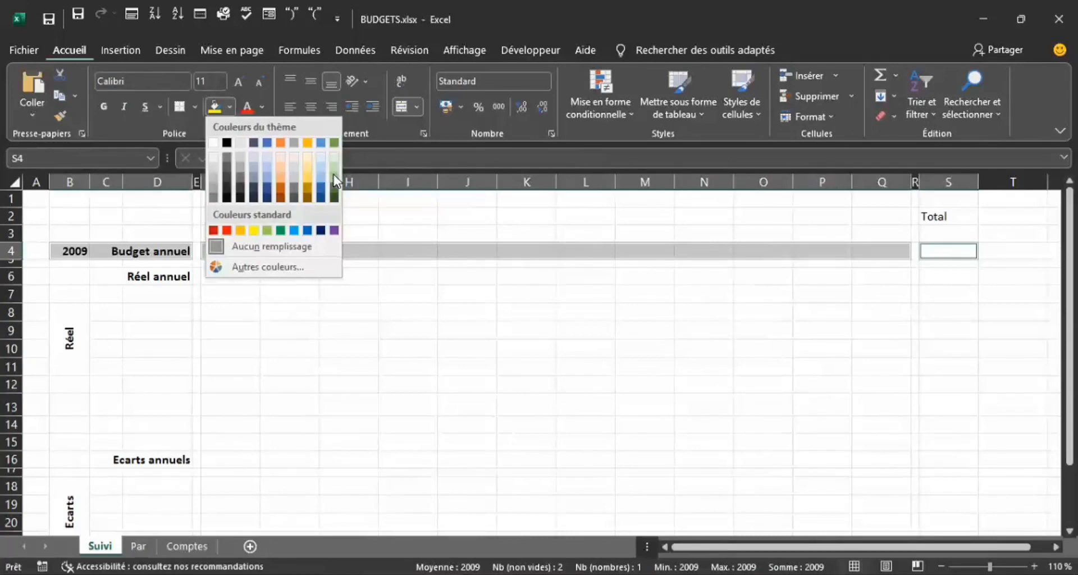
{"action": "left_click", "coordinate": [335, 194]}
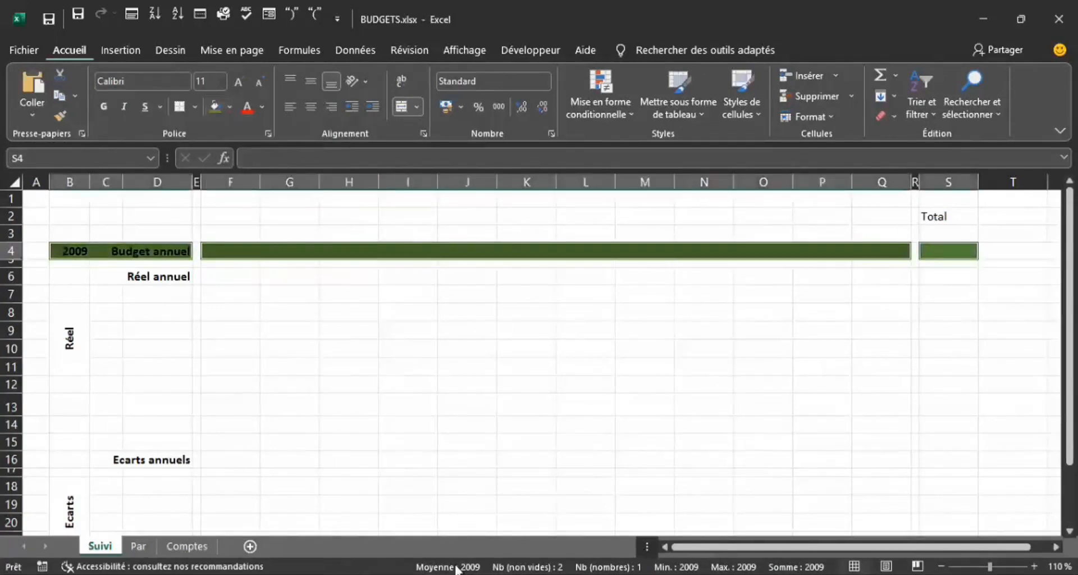
- Compare the layout with the finished Budget.xlsx, return to BUDGETS.xlsx and widen column C to fit like the model
{"action": "mouse_move", "coordinate": [443, 574]}
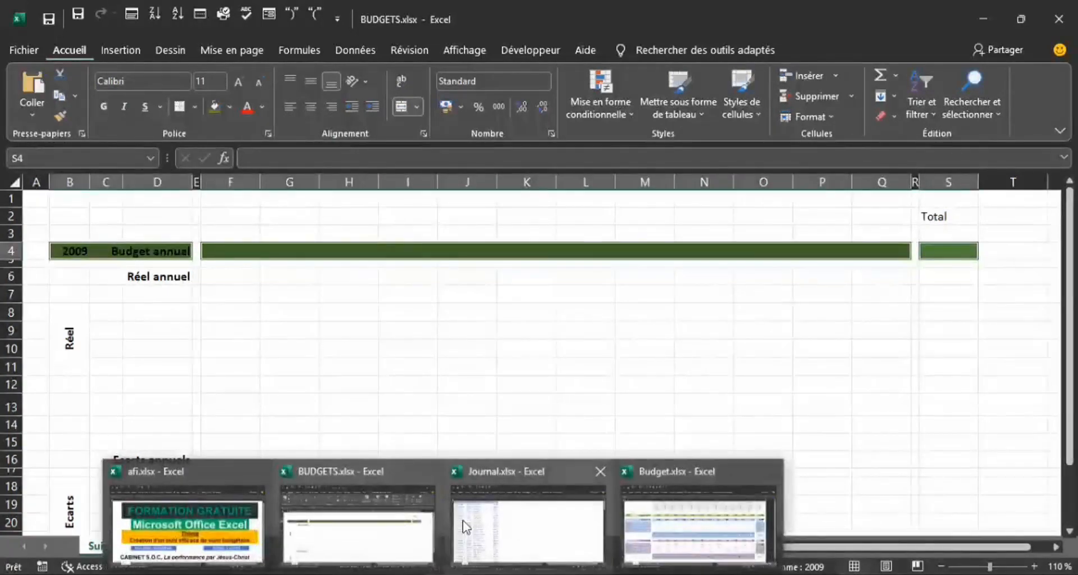
{"action": "left_click", "coordinate": [646, 525]}
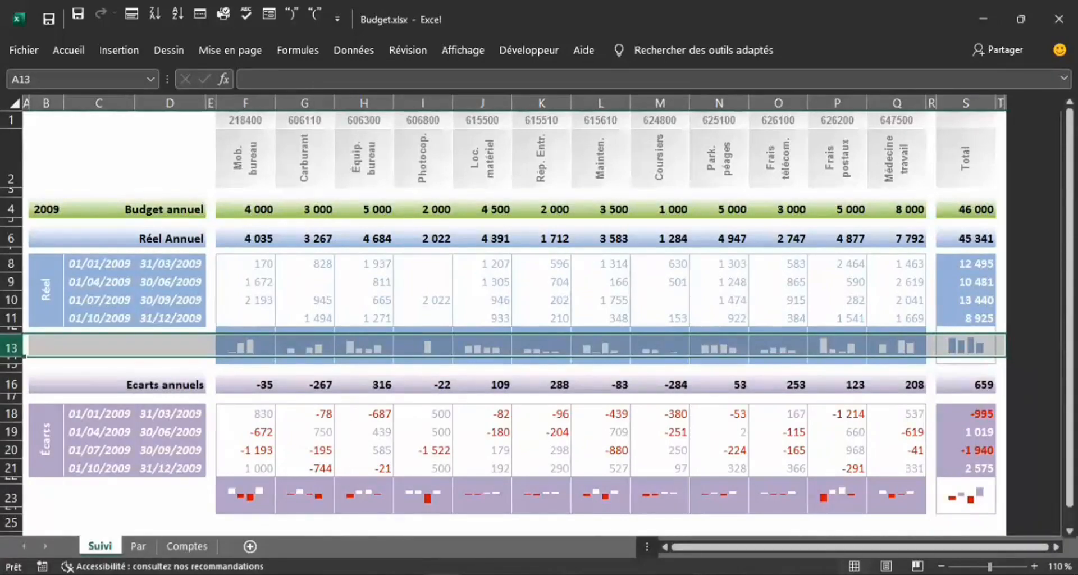
{"action": "mouse_move", "coordinate": [445, 573]}
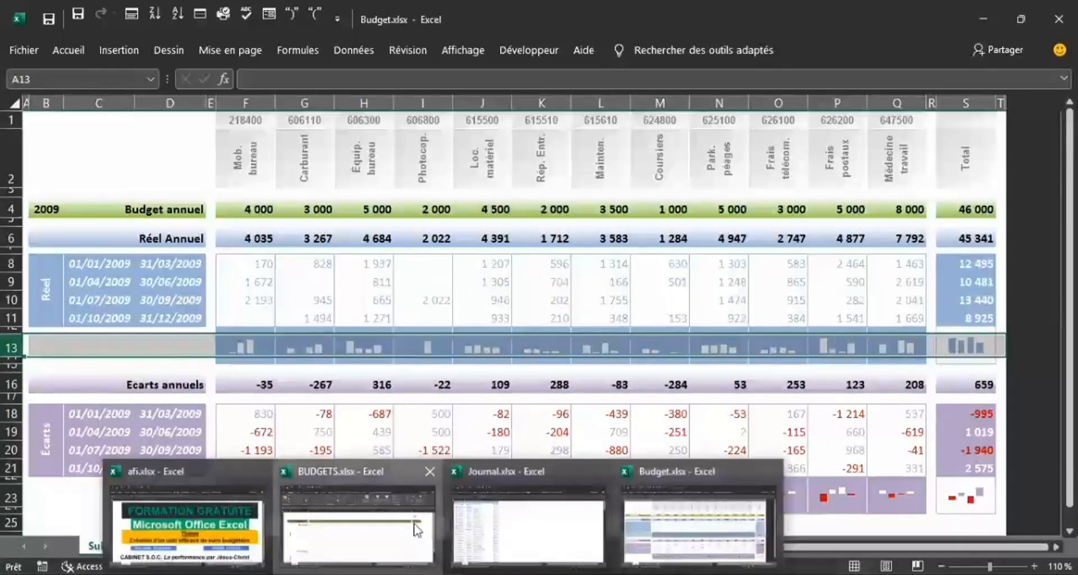
{"action": "left_click", "coordinate": [416, 530]}
{"action": "left_click_drag", "start_coordinate": [157, 180], "coordinate": [162, 188]}
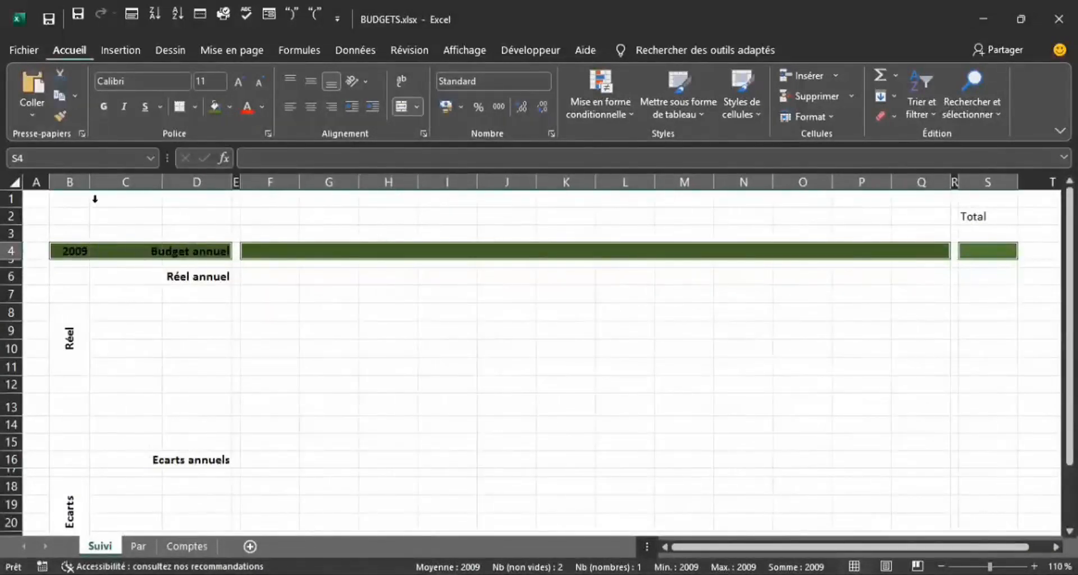
- Look through the standard, custom and theme fill colours for the "Budget annuel" cells in row 4, keeping the green fill
{"action": "left_click", "coordinate": [230, 107]}
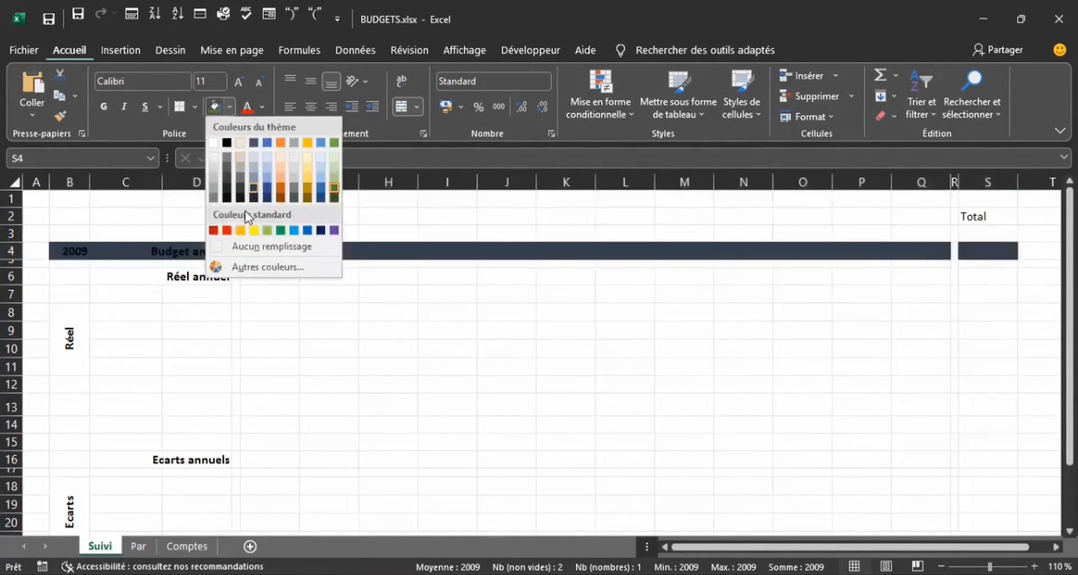
{"action": "left_click", "coordinate": [238, 267]}
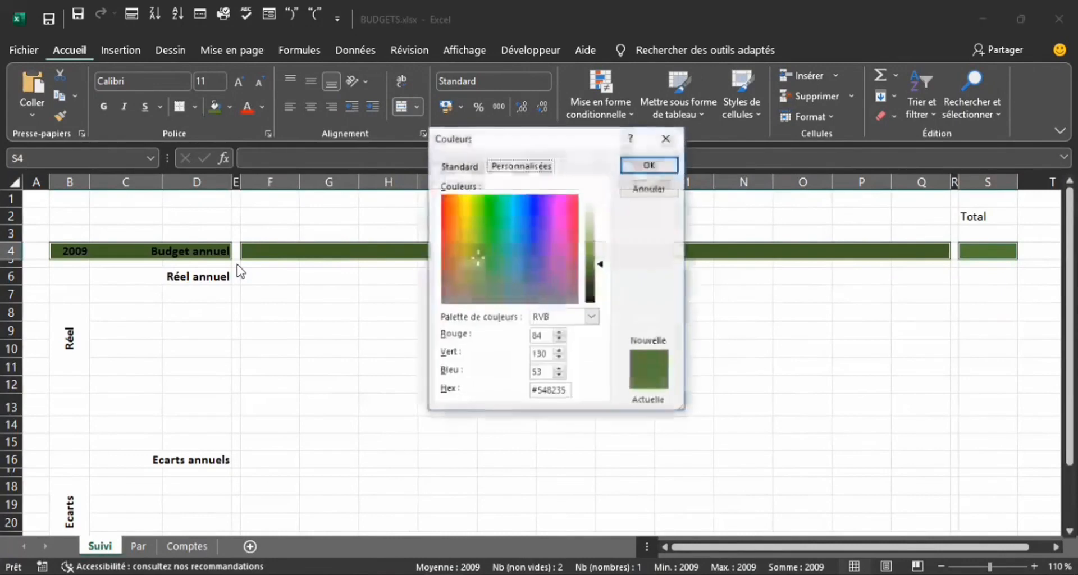
{"action": "left_click", "coordinate": [462, 169]}
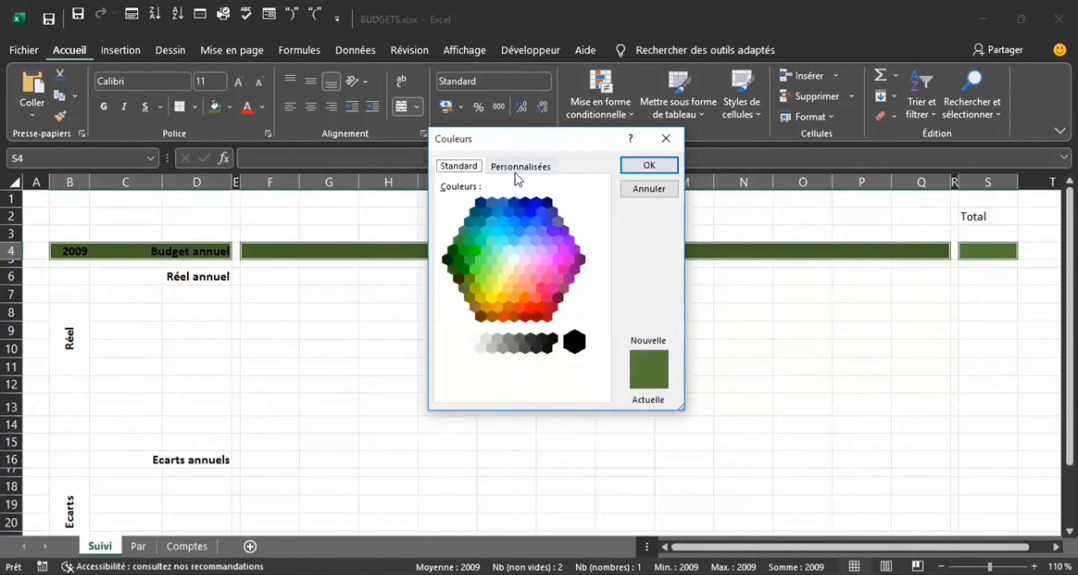
{"action": "left_click", "coordinate": [643, 170]}
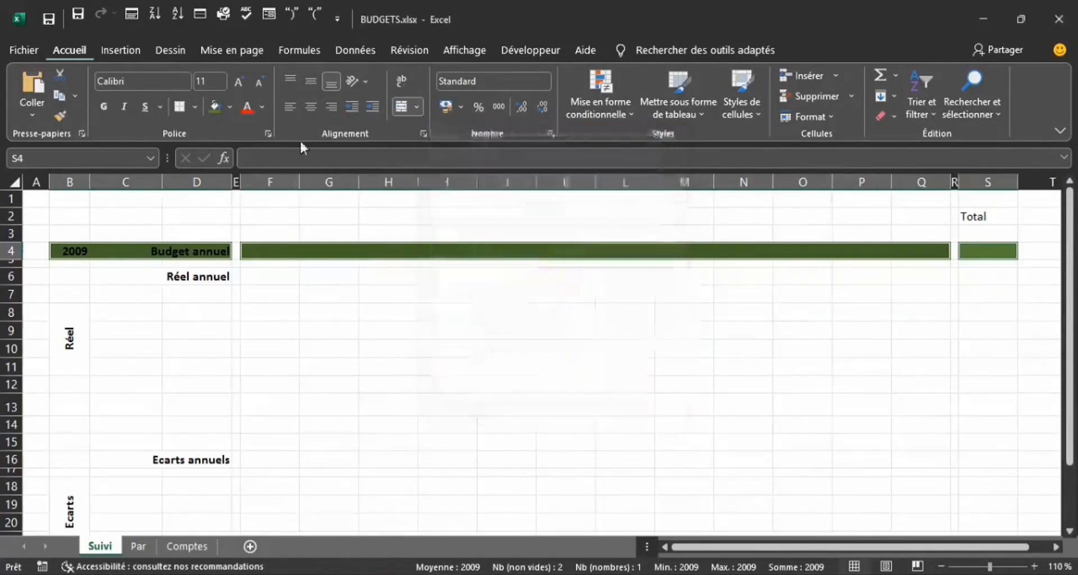
{"action": "left_click", "coordinate": [229, 107]}
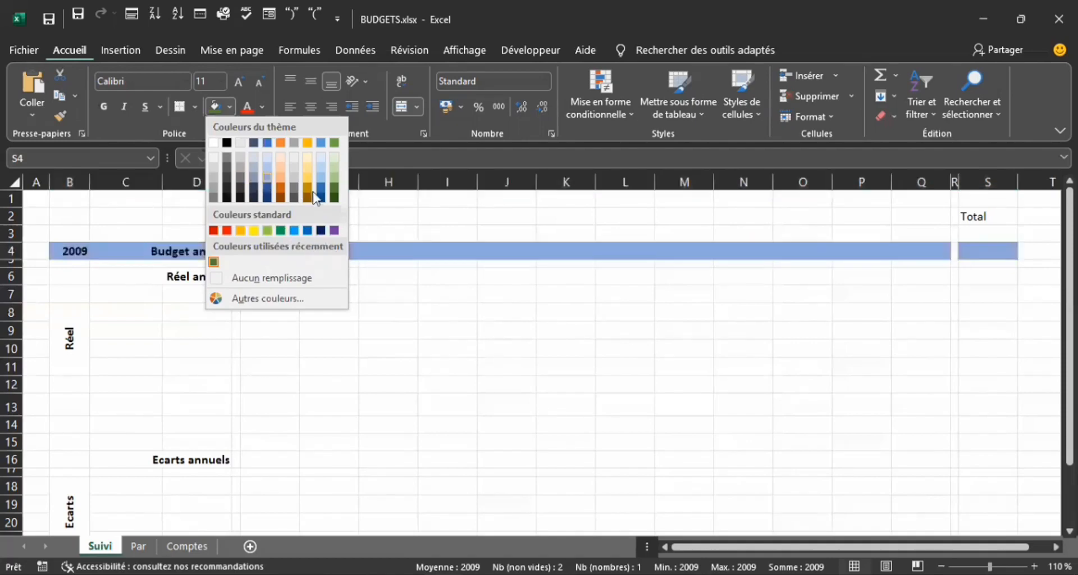
{"action": "left_click", "coordinate": [399, 224]}
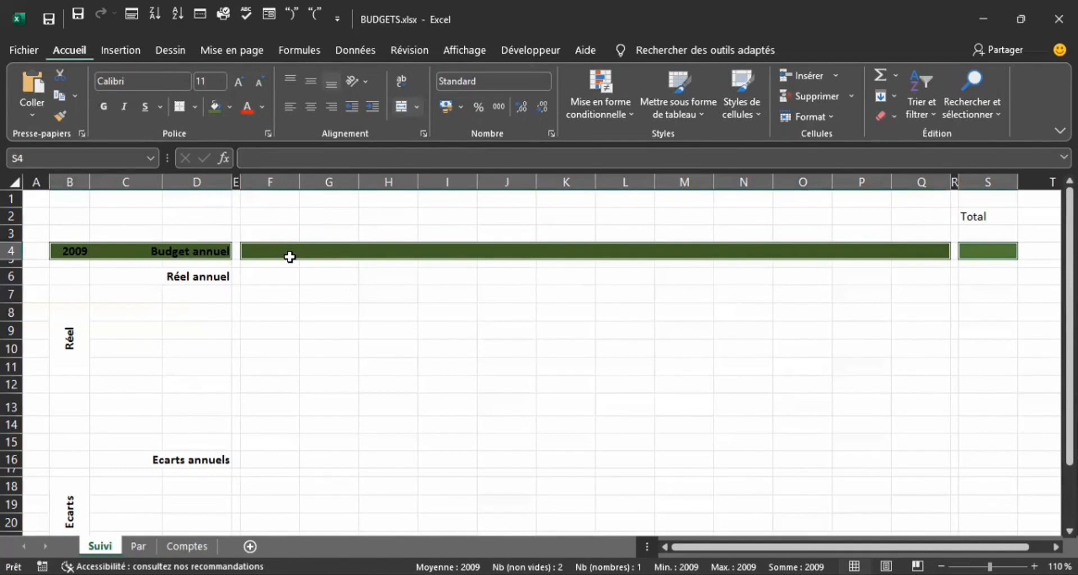
- Fill the "Budget annuel" cells in row 4 with a horizontal two-colour gradient from the lightest theme green to the standard green
{"action": "left_click", "coordinate": [268, 134]}
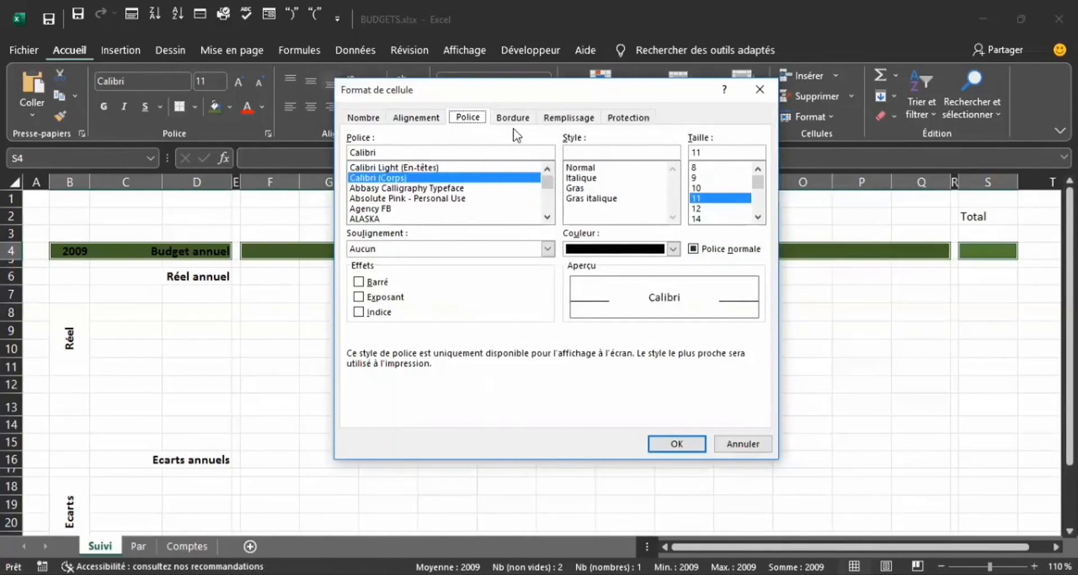
{"action": "left_click", "coordinate": [559, 119]}
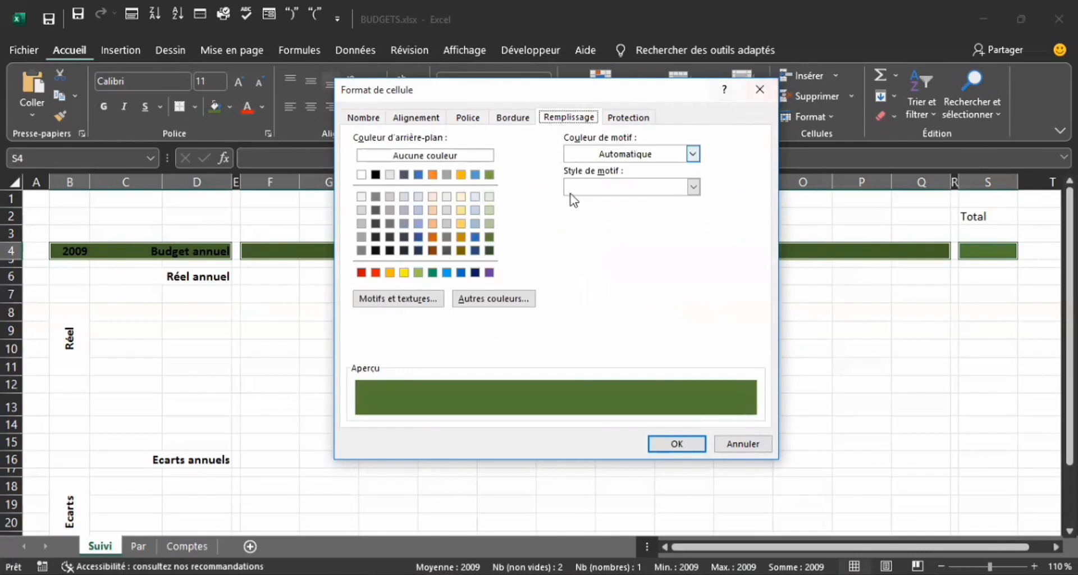
{"action": "left_click", "coordinate": [404, 302]}
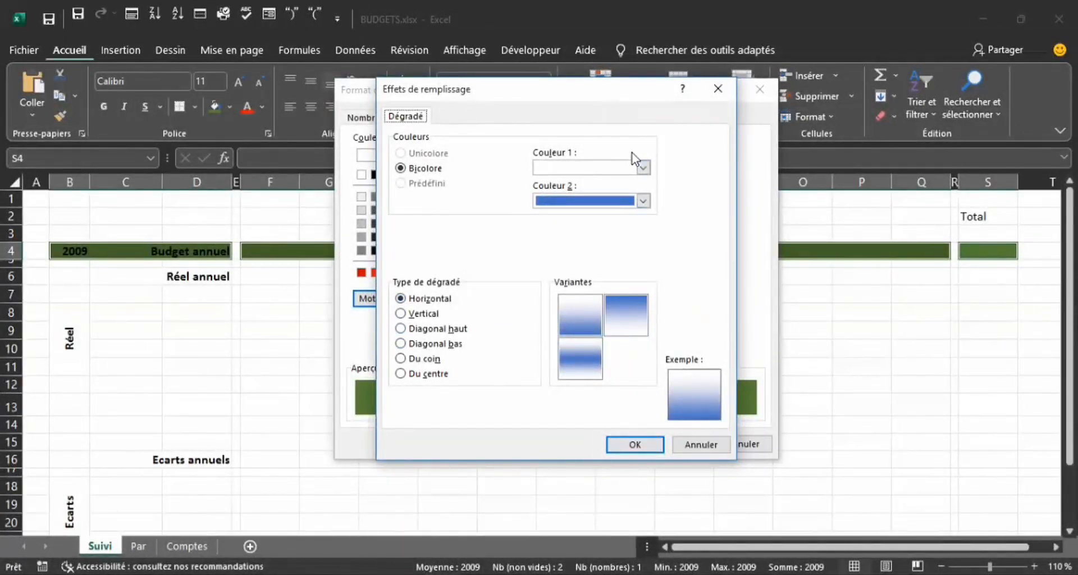
{"action": "left_click", "coordinate": [643, 168]}
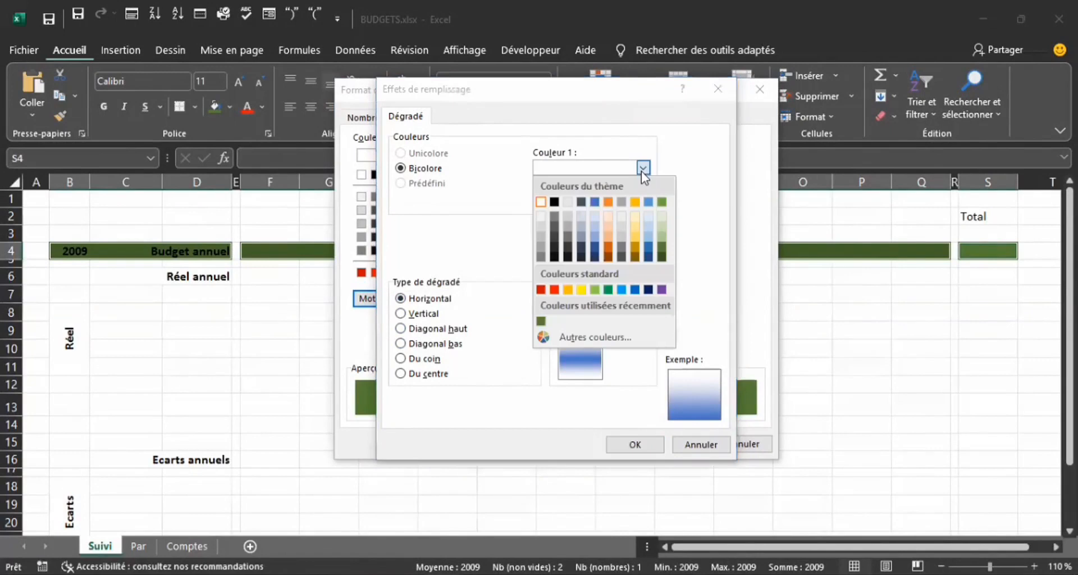
{"action": "left_click", "coordinate": [663, 219]}
{"action": "left_click", "coordinate": [644, 201]}
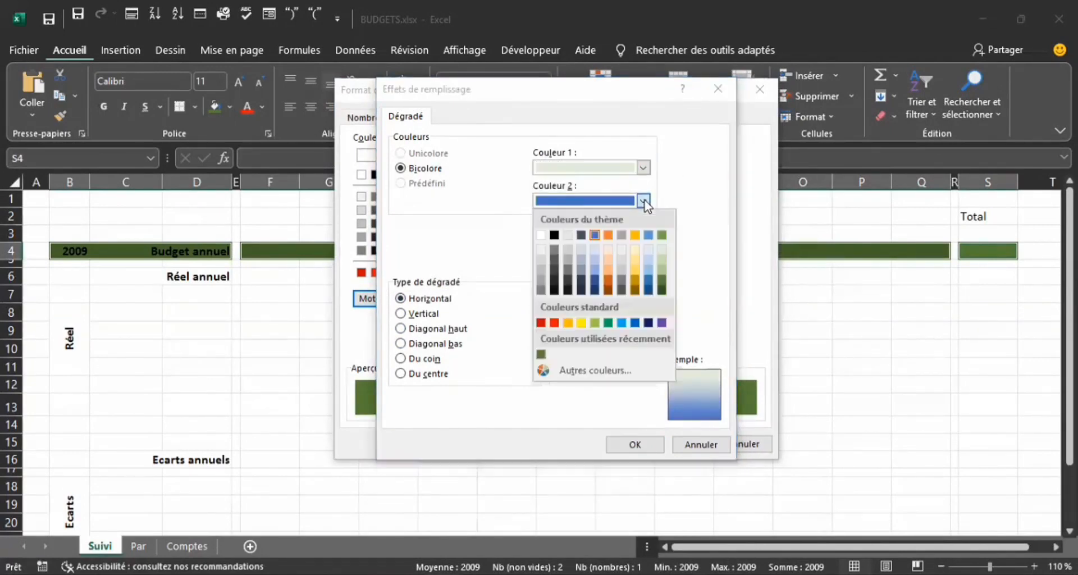
{"action": "left_click", "coordinate": [663, 287]}
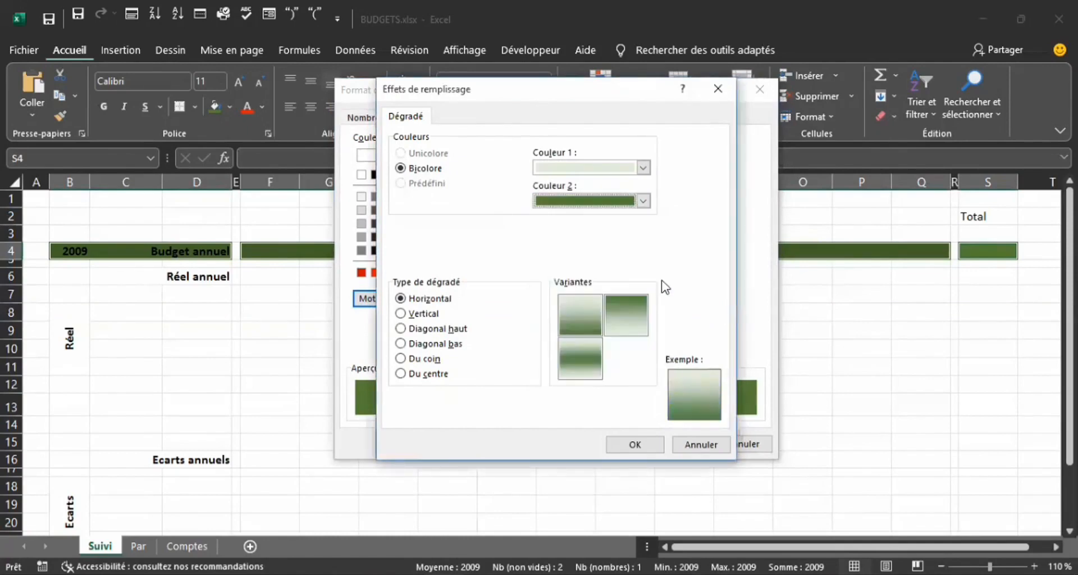
{"action": "left_click", "coordinate": [643, 201]}
{"action": "left_click", "coordinate": [610, 322]}
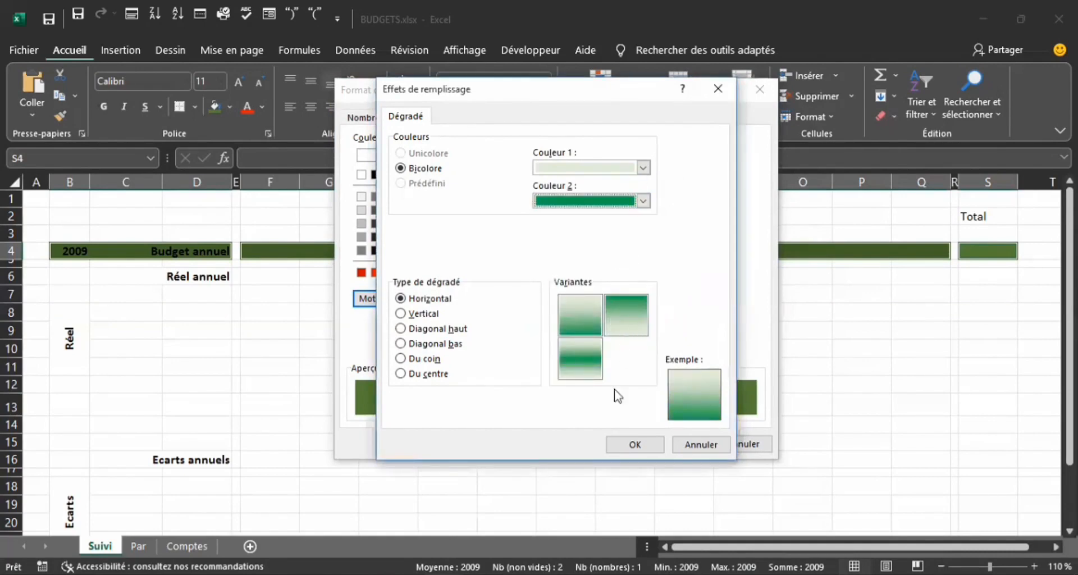
{"action": "left_click", "coordinate": [635, 445]}
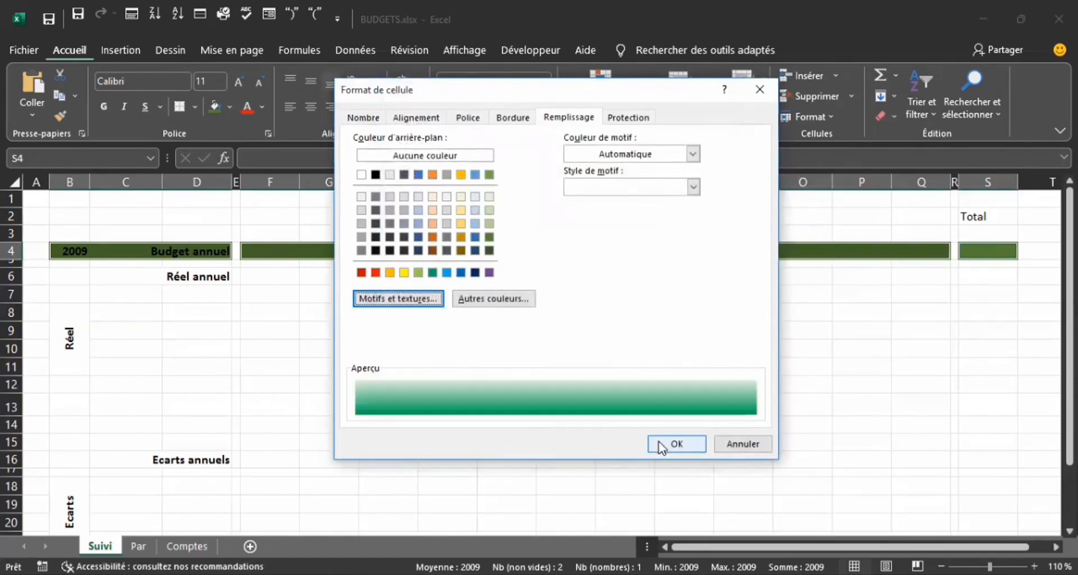
{"action": "left_click", "coordinate": [665, 444]}
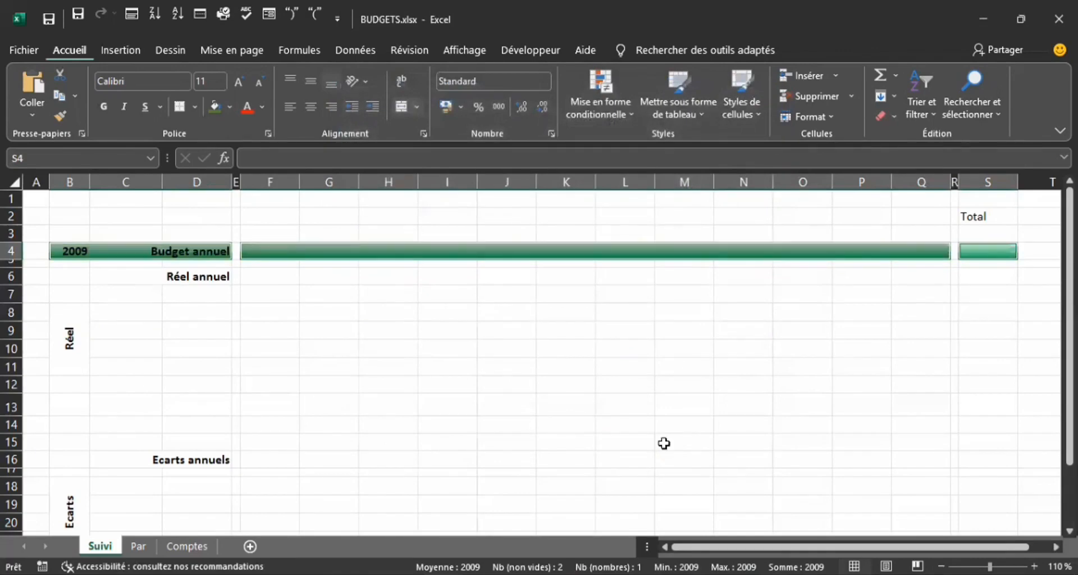
{"action": "left_click", "coordinate": [667, 369]}
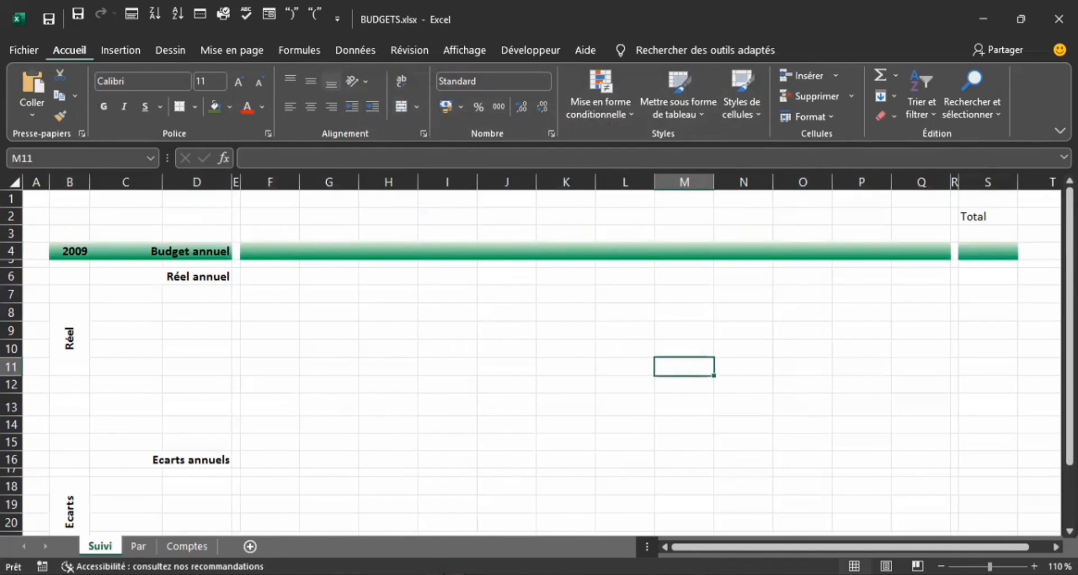
- Compare the row 4 and row 6 colours with the finished Budget.xlsx, and return to BUDGETS.xlsx
{"action": "mouse_move", "coordinate": [444, 574]}
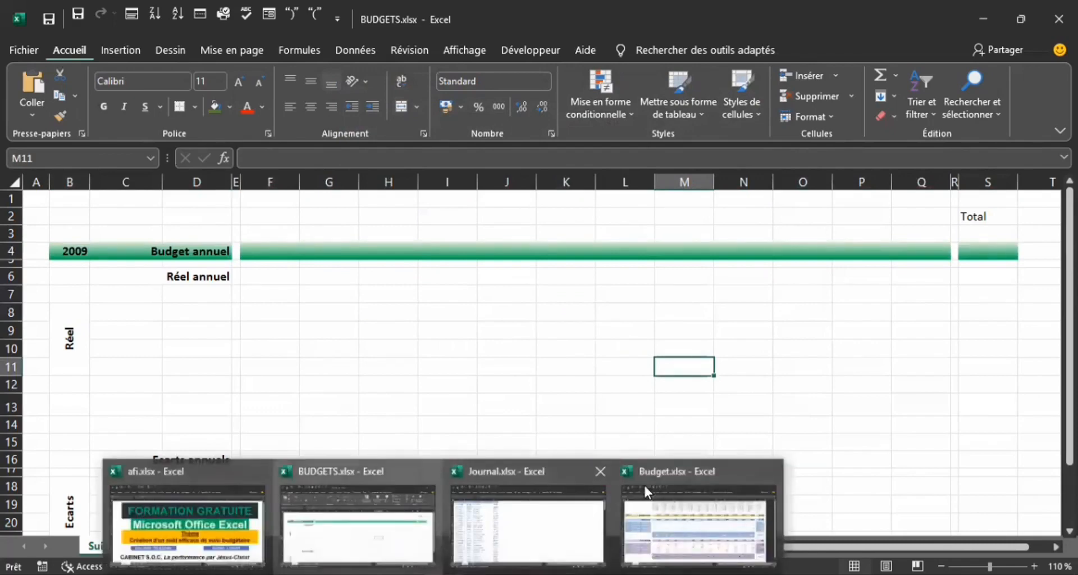
{"action": "left_click", "coordinate": [674, 523]}
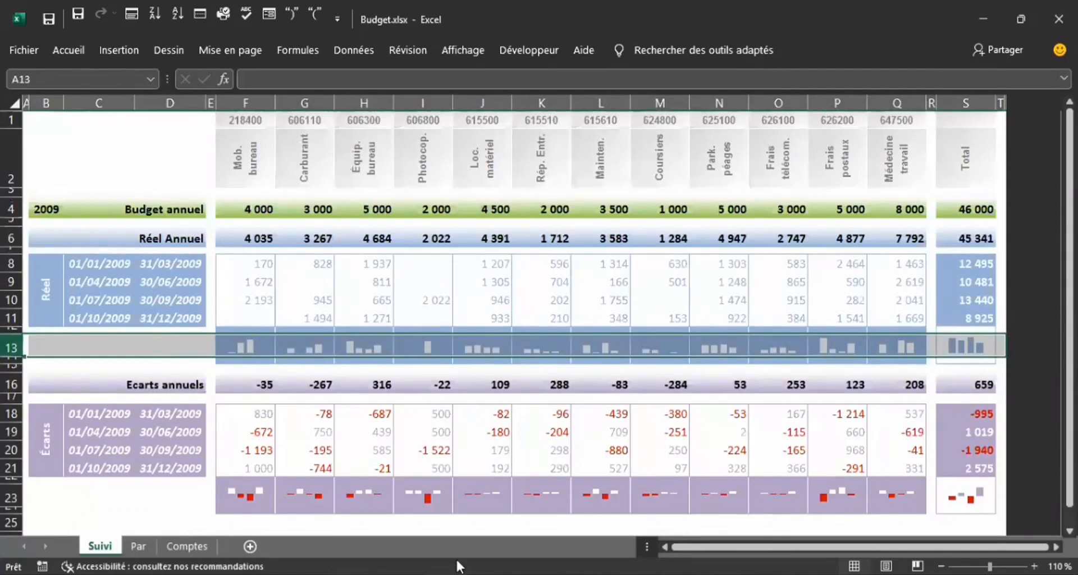
{"action": "mouse_move", "coordinate": [446, 574]}
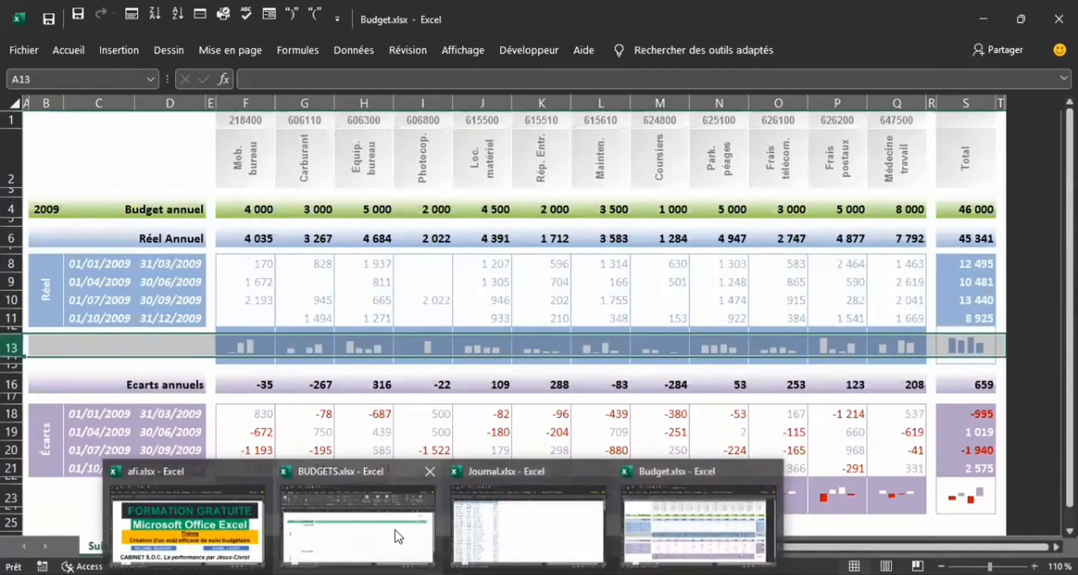
{"action": "left_click", "coordinate": [399, 537]}
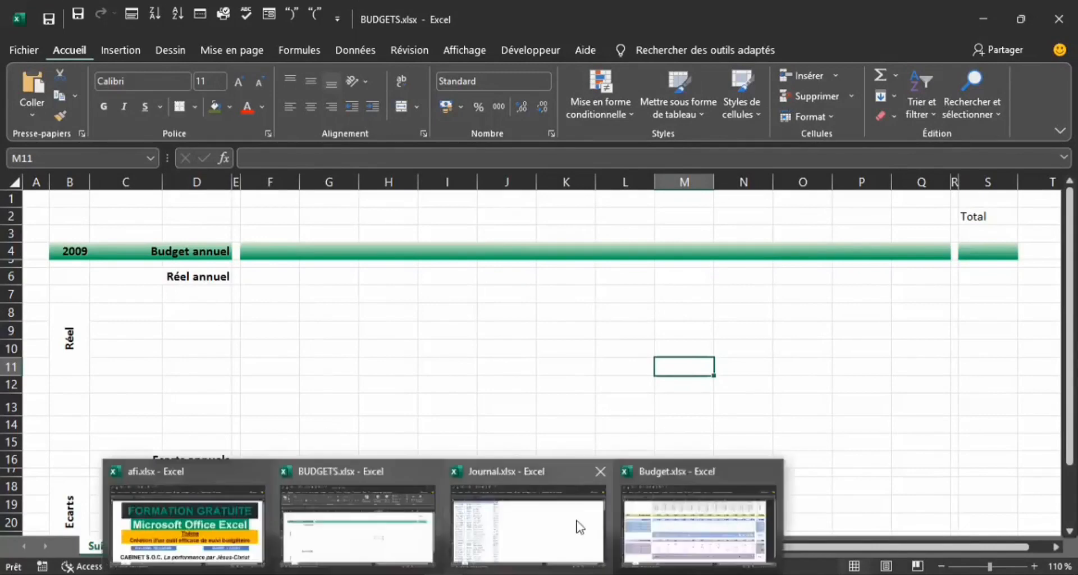
{"action": "left_click", "coordinate": [666, 524]}
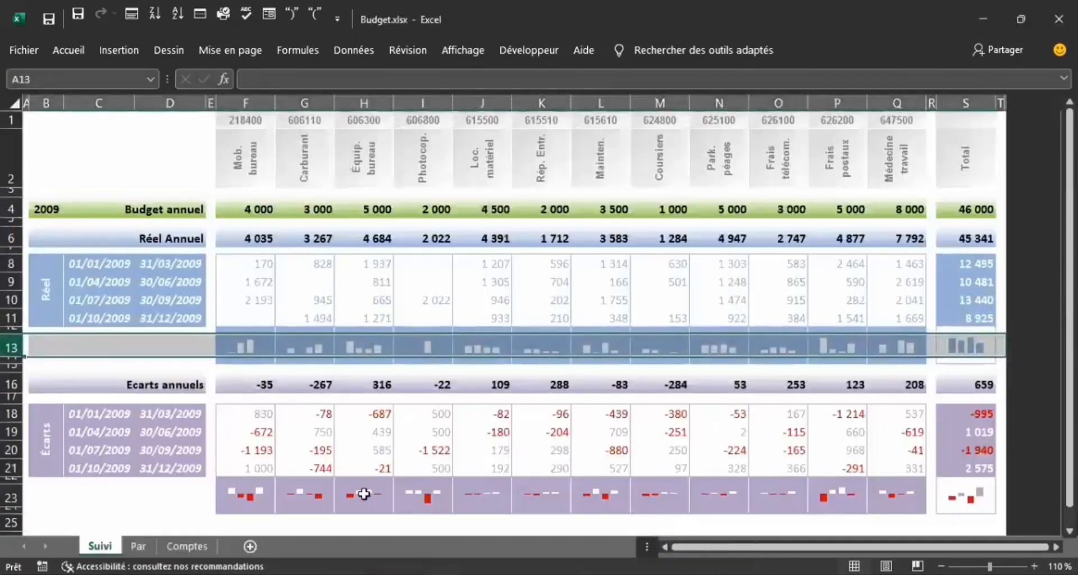
{"action": "left_click", "coordinate": [443, 573]}
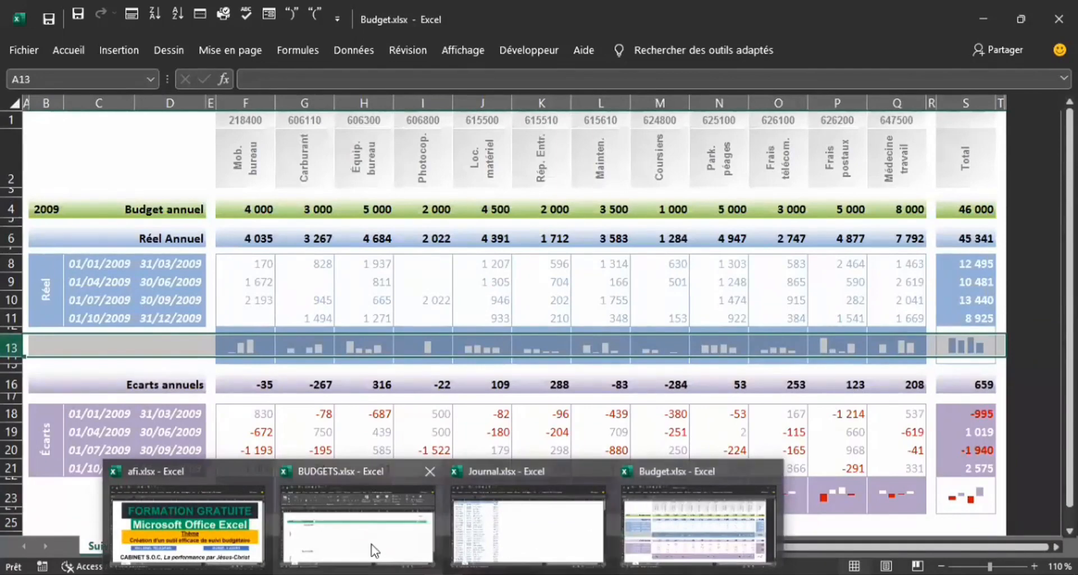
{"action": "left_click", "coordinate": [374, 548]}
- Fill the "Réel annuel" cells B6:D6, F6:Q6 and S6 with a horizontal two-colour gradient from white to the lighter theme blue
{"action": "left_click_drag", "start_coordinate": [64, 272], "coordinate": [191, 275]}
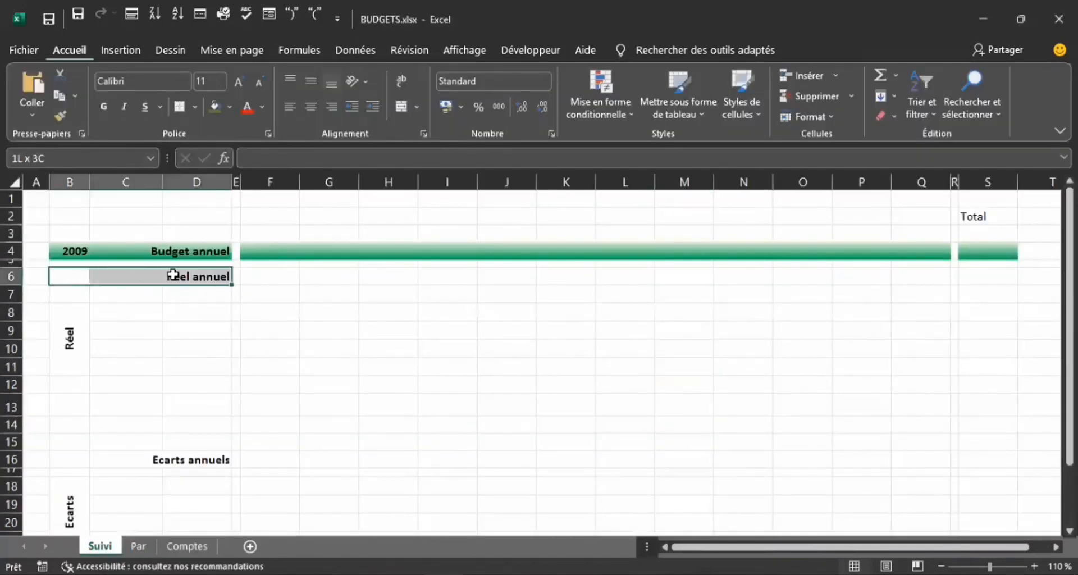
{"action": "left_click_drag", "start_coordinate": [263, 276], "coordinate": [926, 279]}
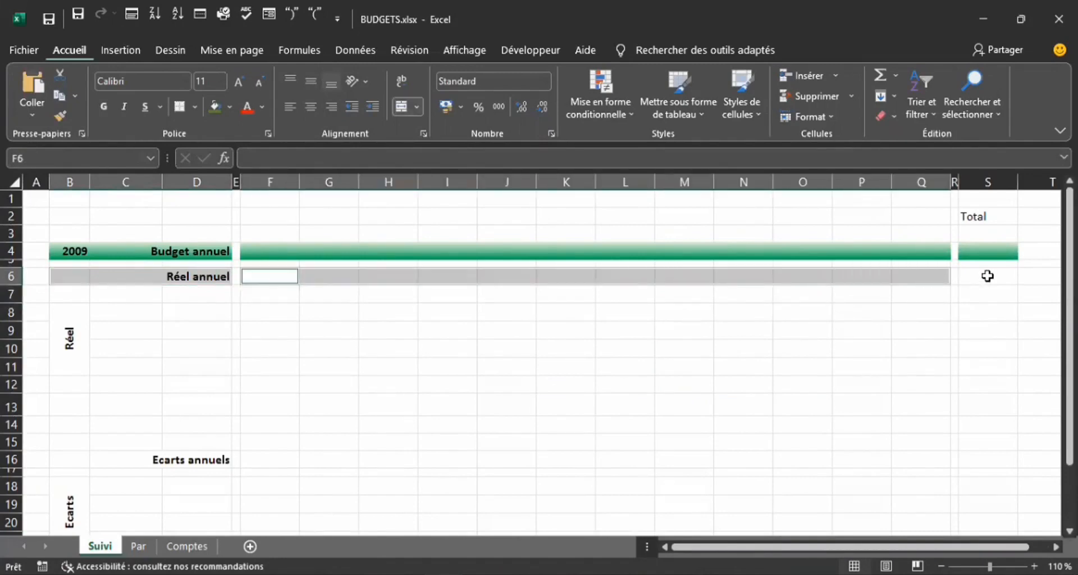
{"action": "left_click", "coordinate": [999, 274]}
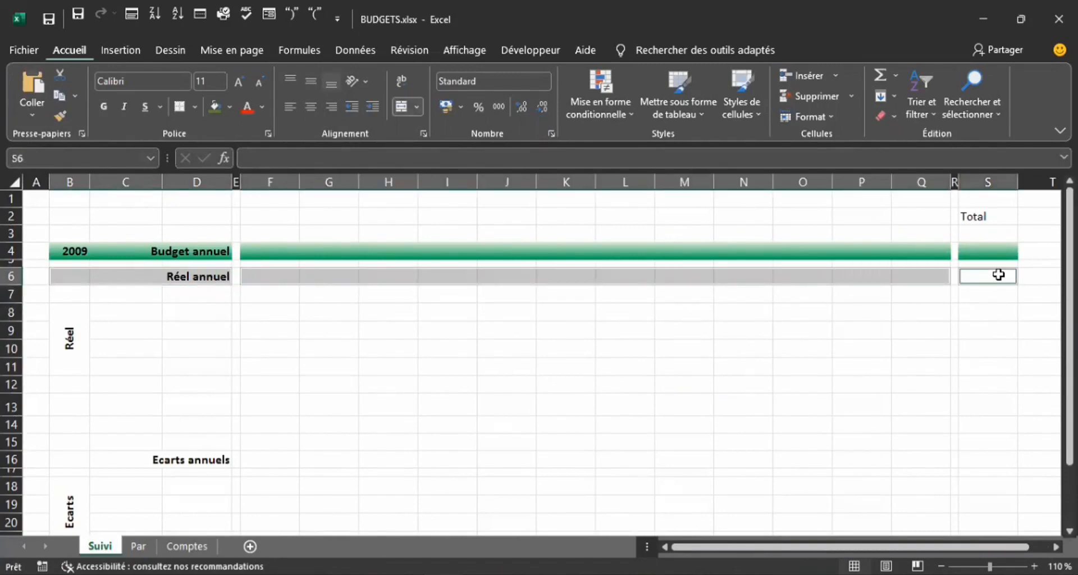
{"action": "left_click", "coordinate": [269, 134]}
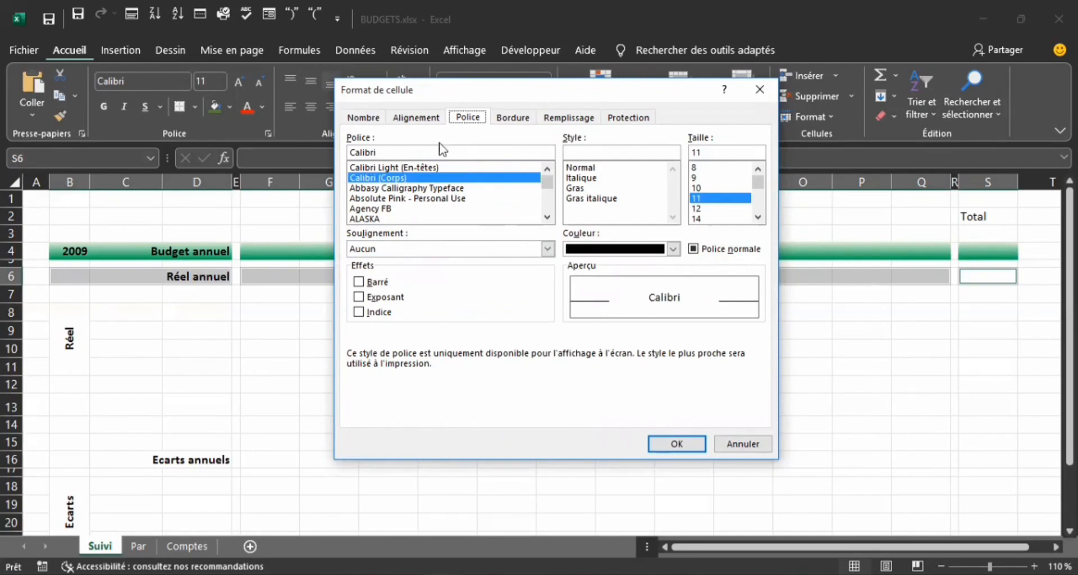
{"action": "left_click", "coordinate": [559, 119]}
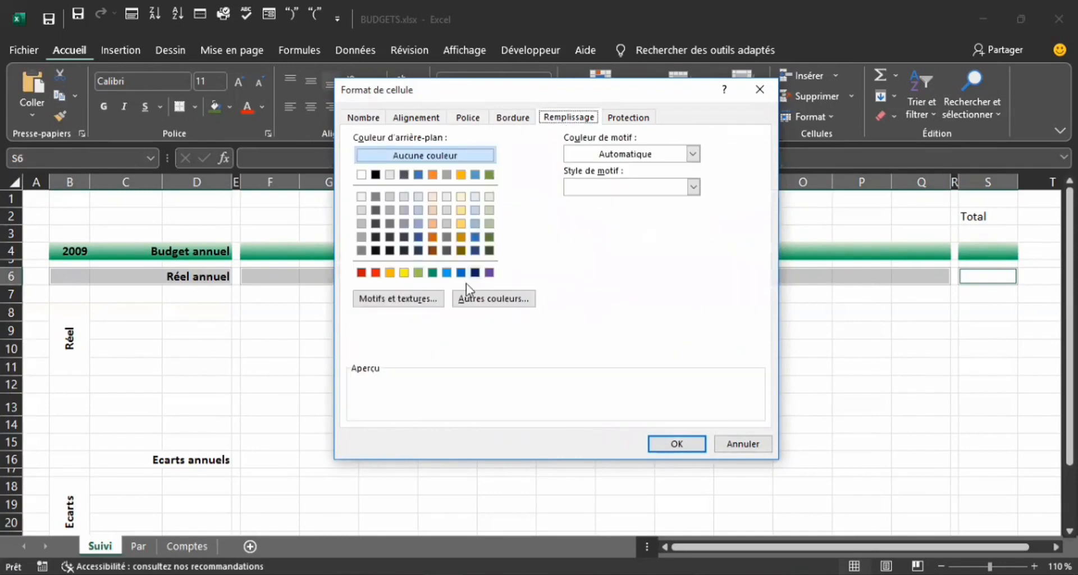
{"action": "left_click", "coordinate": [422, 303]}
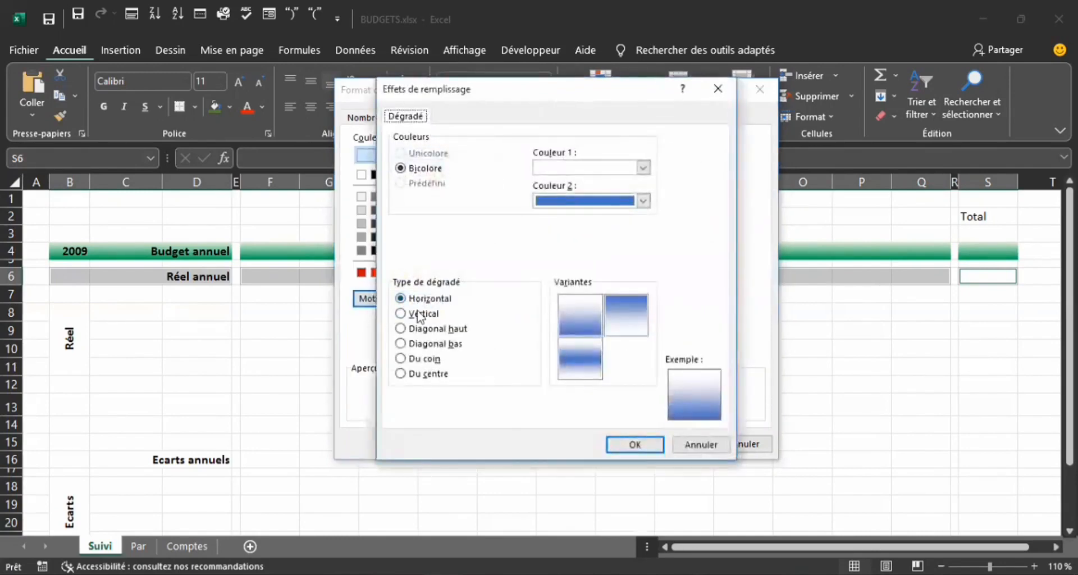
{"action": "left_click", "coordinate": [644, 201]}
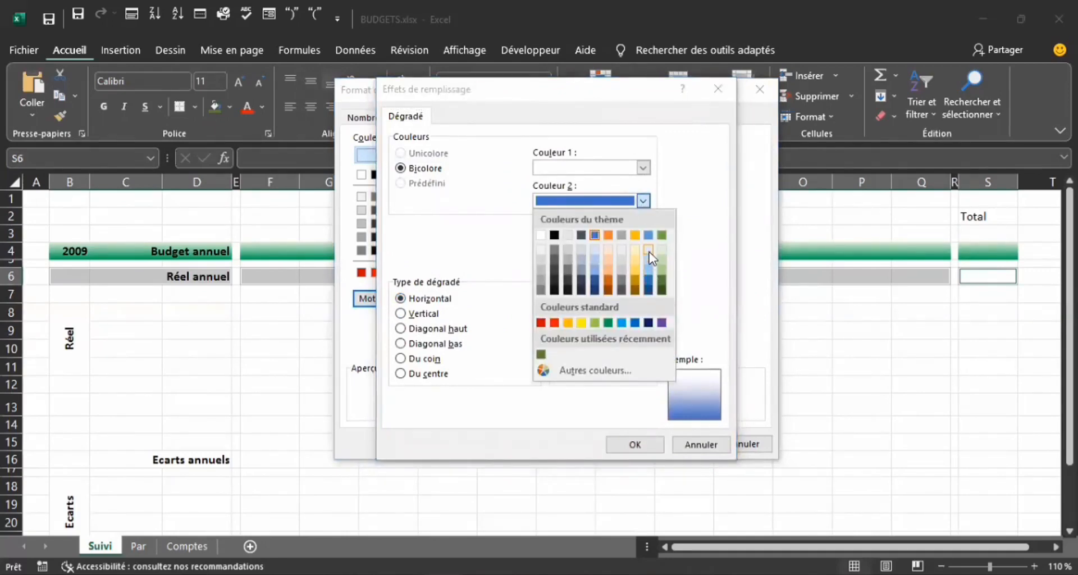
{"action": "left_click", "coordinate": [648, 235]}
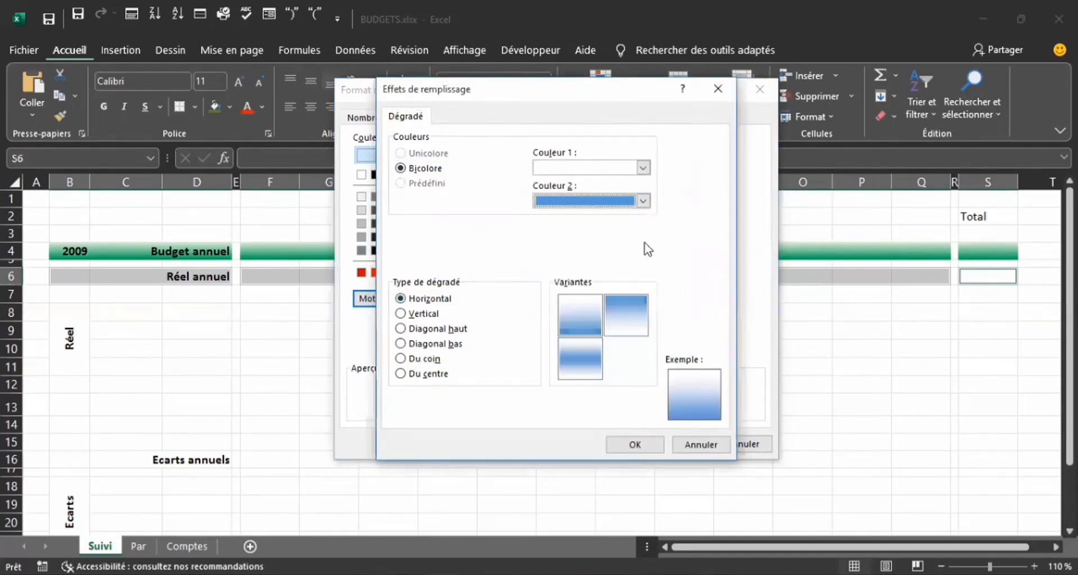
{"action": "left_click", "coordinate": [635, 445]}
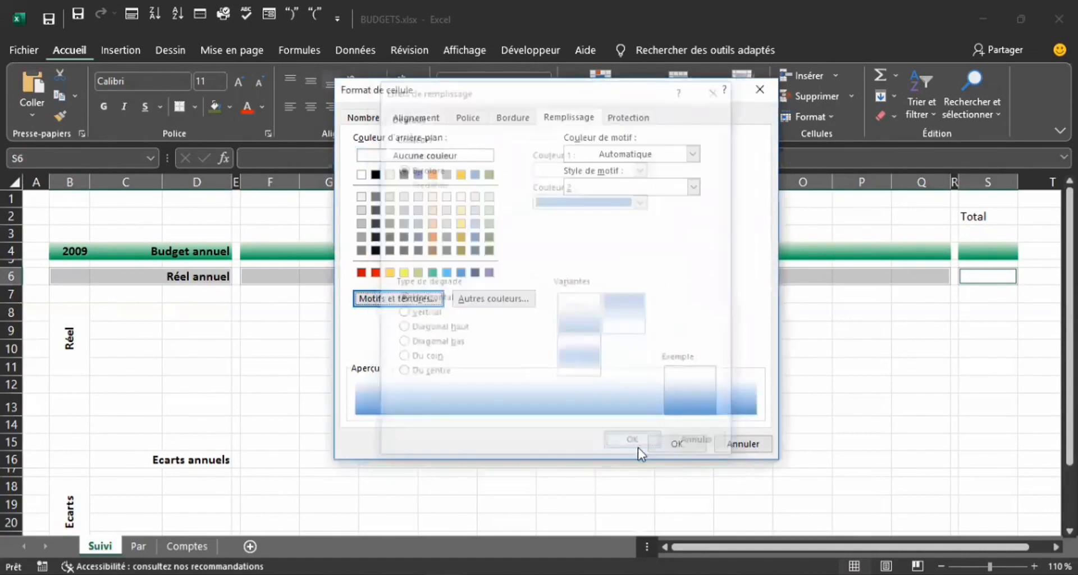
{"action": "left_click", "coordinate": [678, 442]}
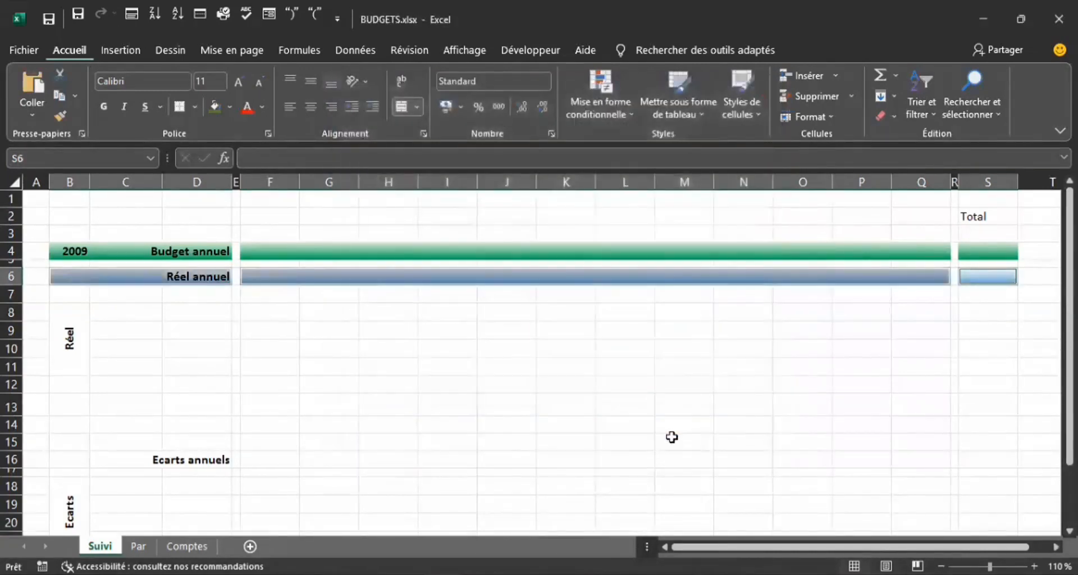
{"action": "left_click", "coordinate": [587, 403]}
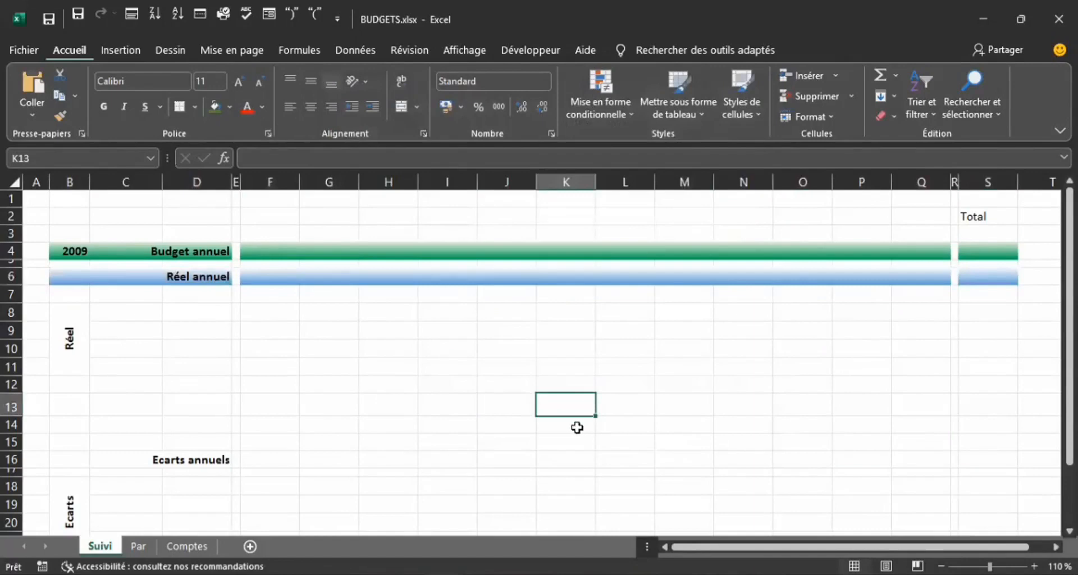
- Check the formatting of the "Ecarts annuels" row in the finished Budget.xlsx, and return to BUDGETS.xlsx
{"action": "mouse_move", "coordinate": [446, 573]}
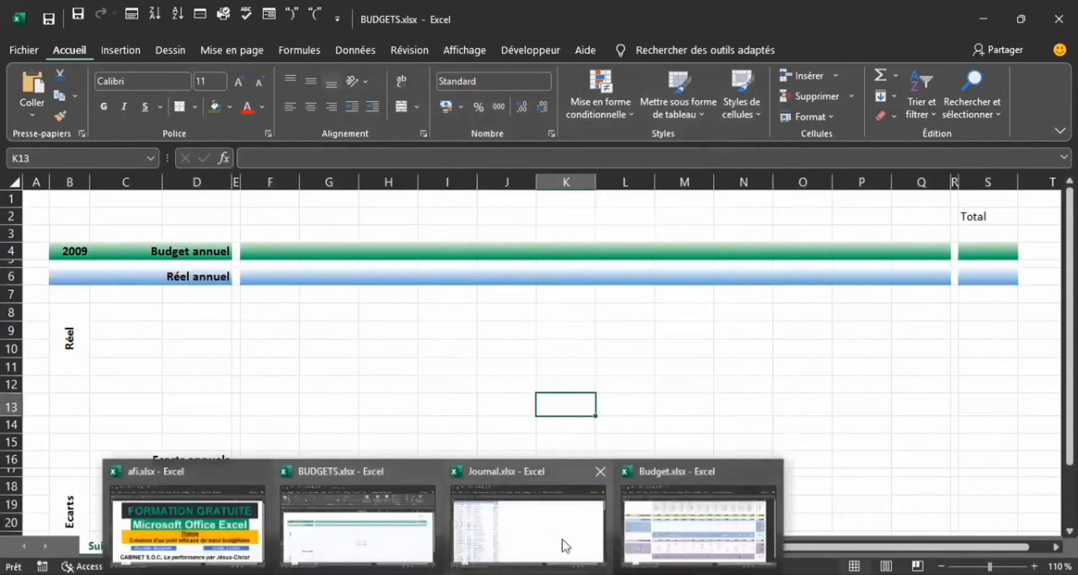
{"action": "left_click", "coordinate": [673, 520]}
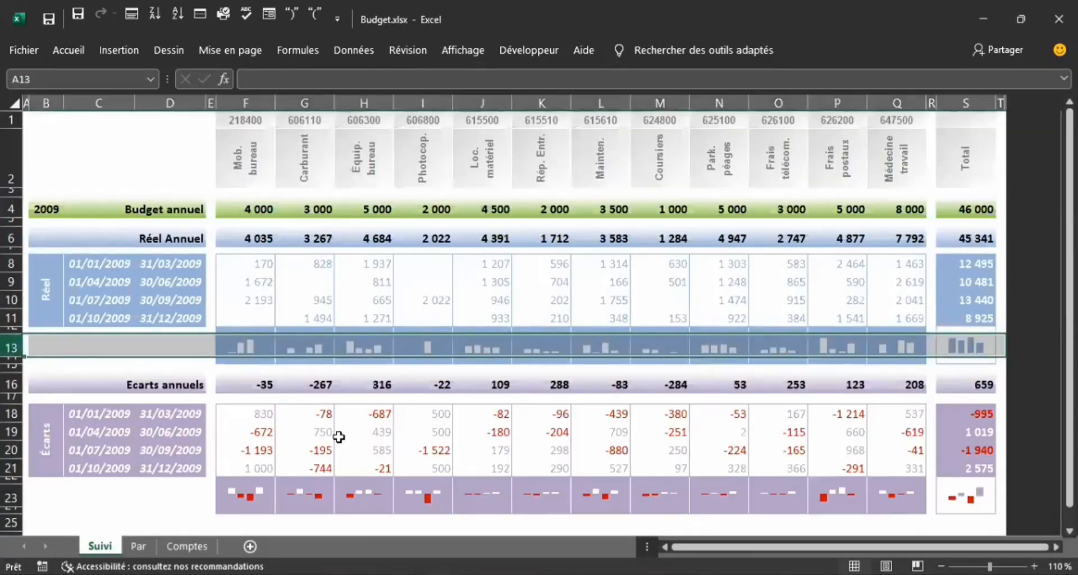
{"action": "left_click", "coordinate": [167, 384]}
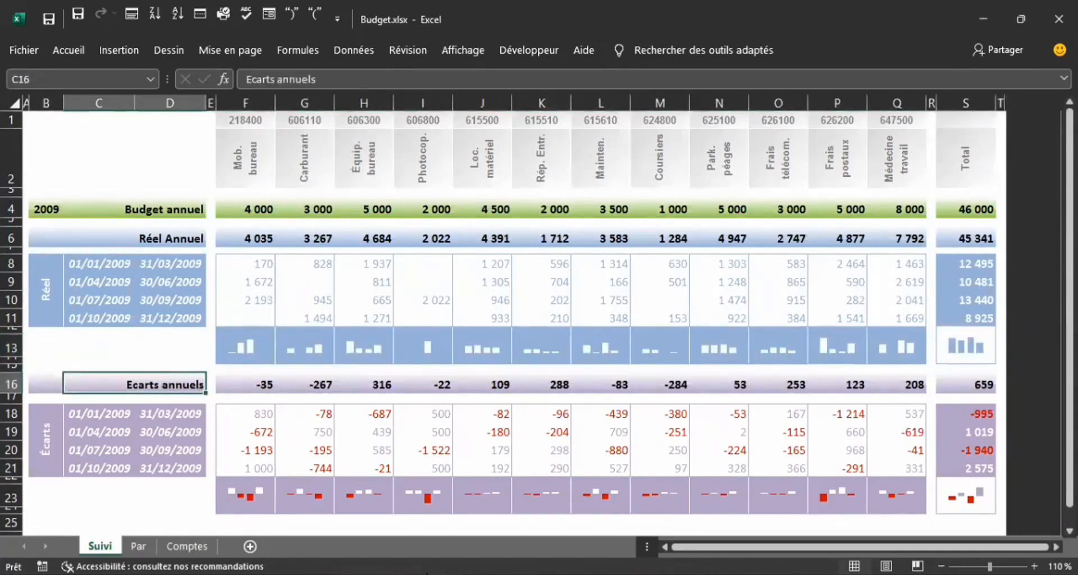
{"action": "mouse_move", "coordinate": [443, 574]}
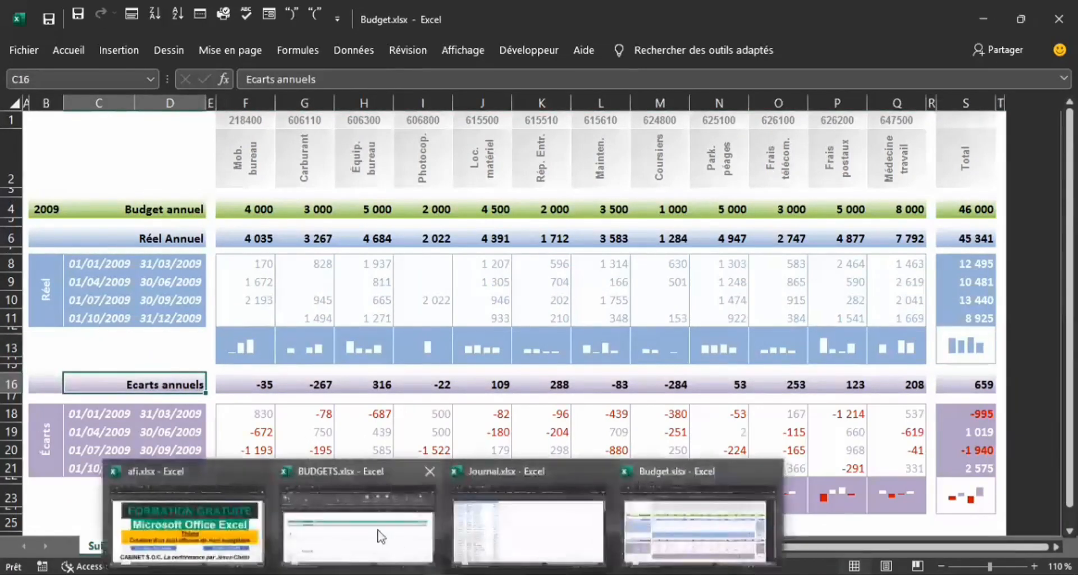
{"action": "left_click", "coordinate": [378, 527]}
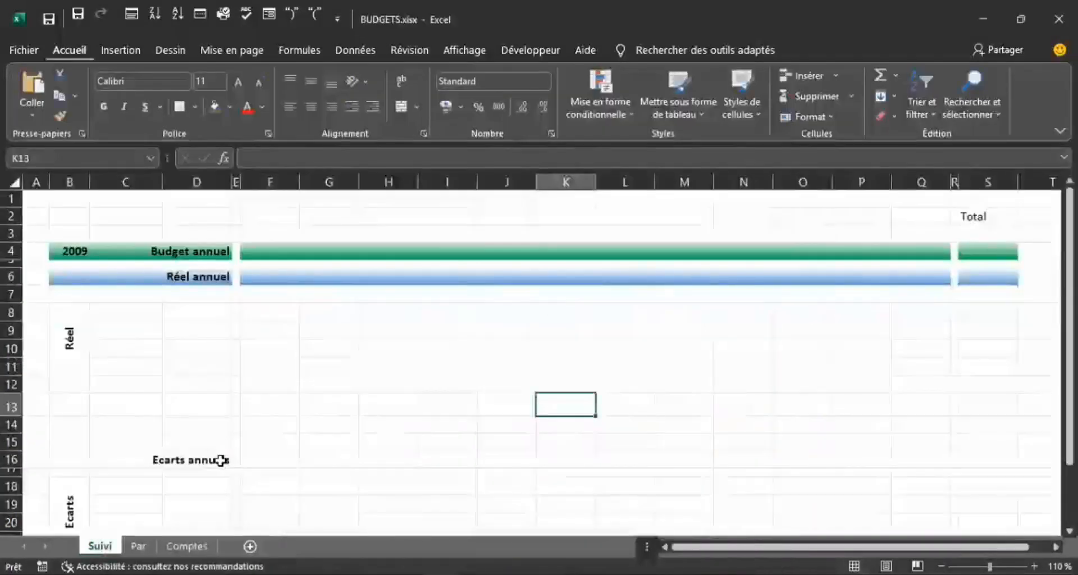
- Fill the "Ecarts annuels" cells B16:D16, F16:Q16 and S16 with a horizontal two-colour gradient from white to a custom pink
{"action": "left_click_drag", "start_coordinate": [67, 458], "coordinate": [164, 458]}
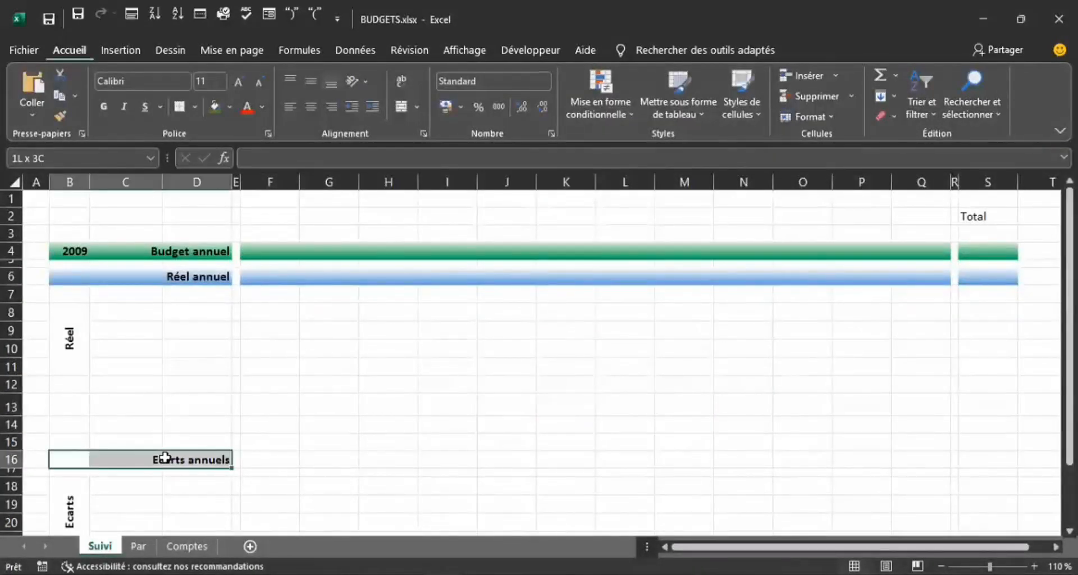
{"action": "left_click_drag", "start_coordinate": [256, 458], "coordinate": [918, 459]}
{"action": "left_click", "coordinate": [992, 460]}
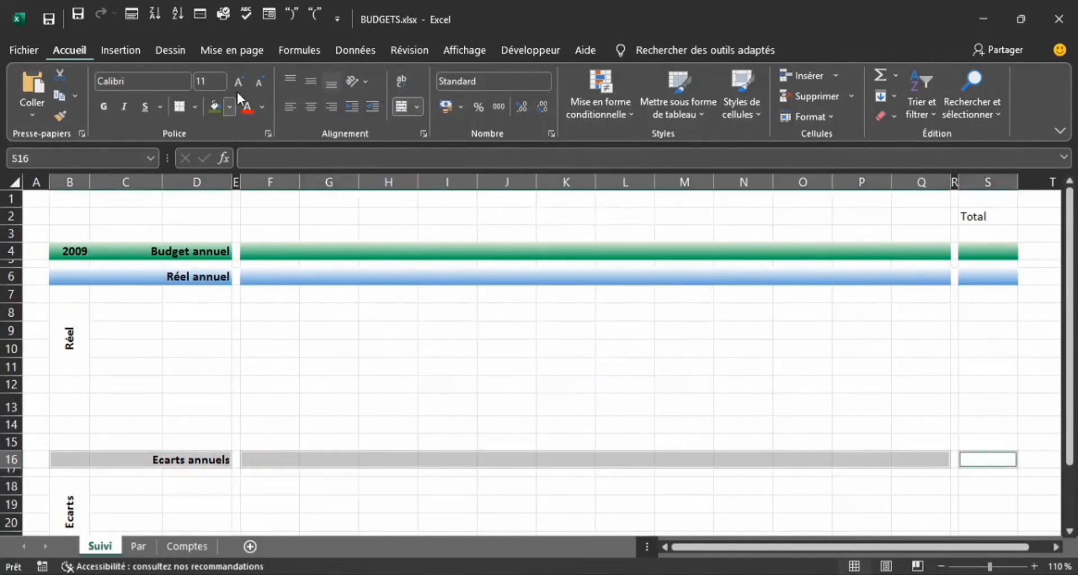
{"action": "left_click", "coordinate": [268, 133]}
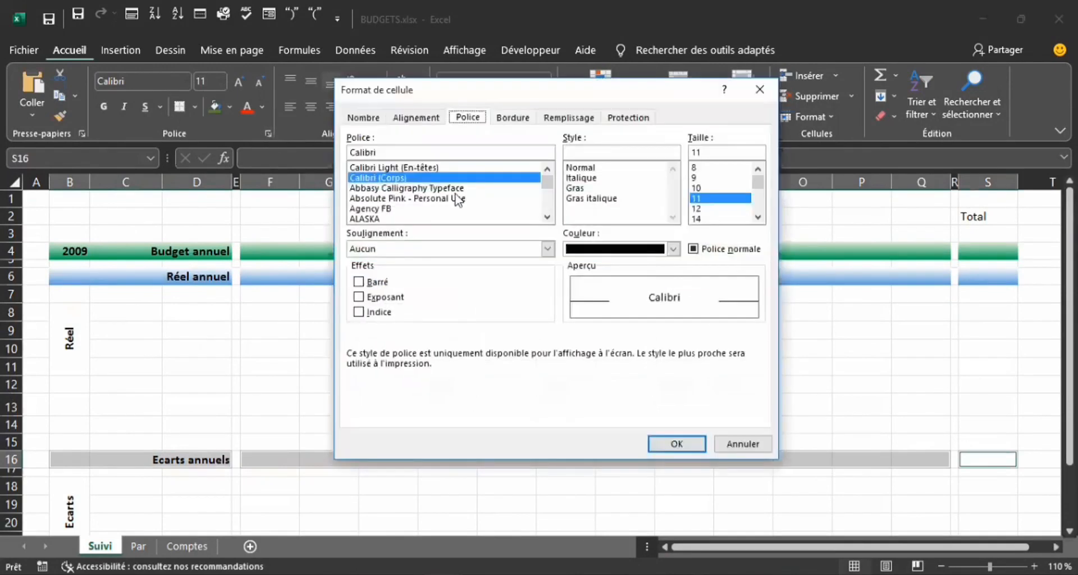
{"action": "left_click", "coordinate": [568, 117]}
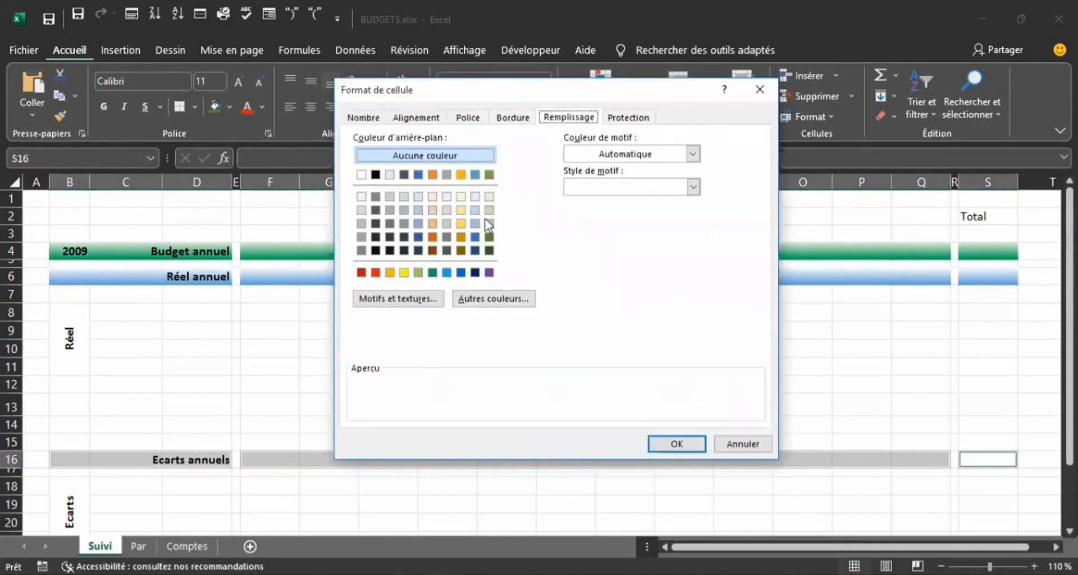
{"action": "left_click", "coordinate": [396, 303]}
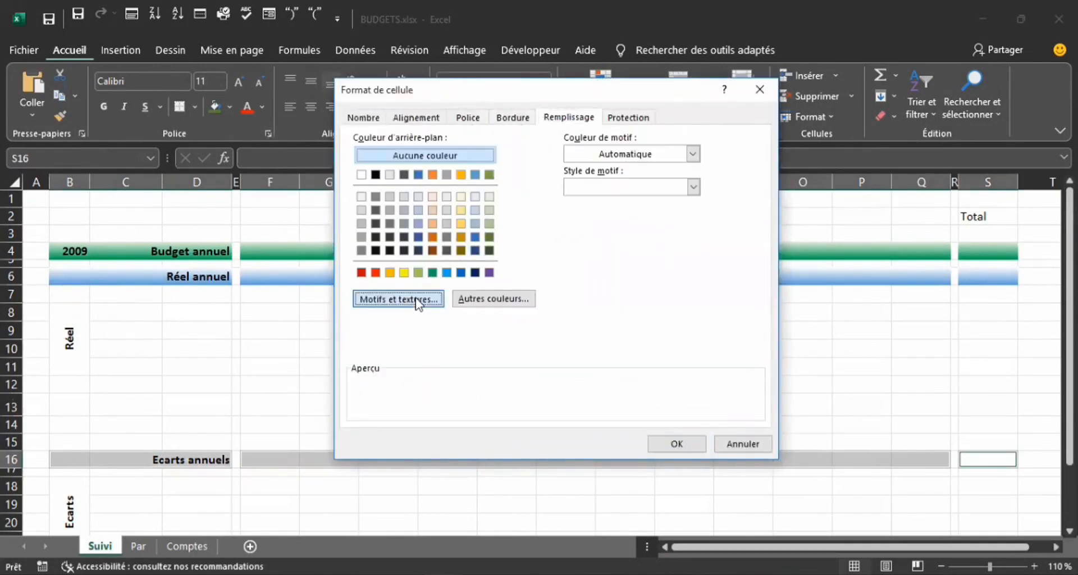
{"action": "left_click", "coordinate": [643, 201]}
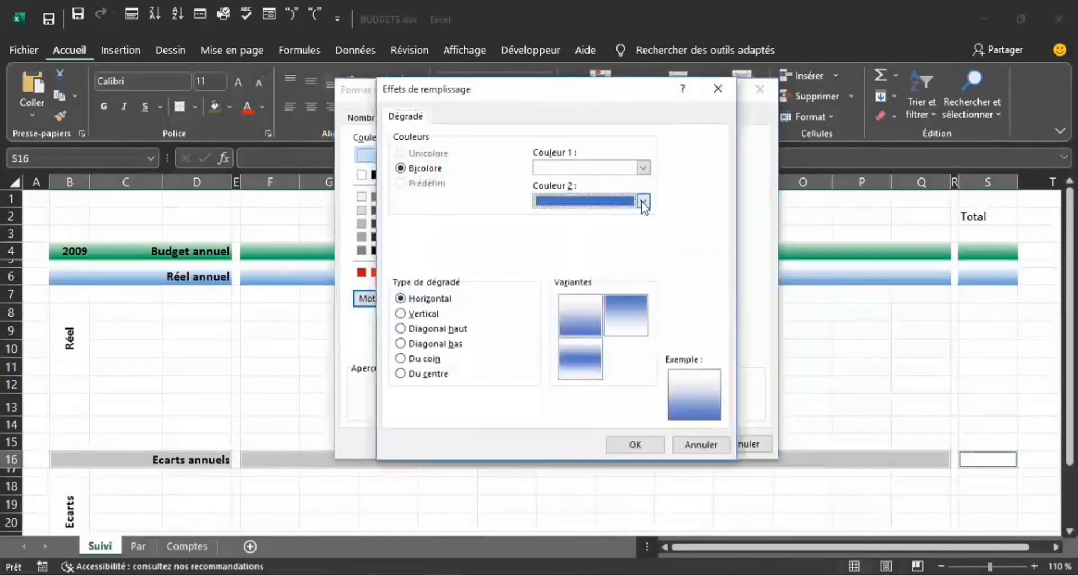
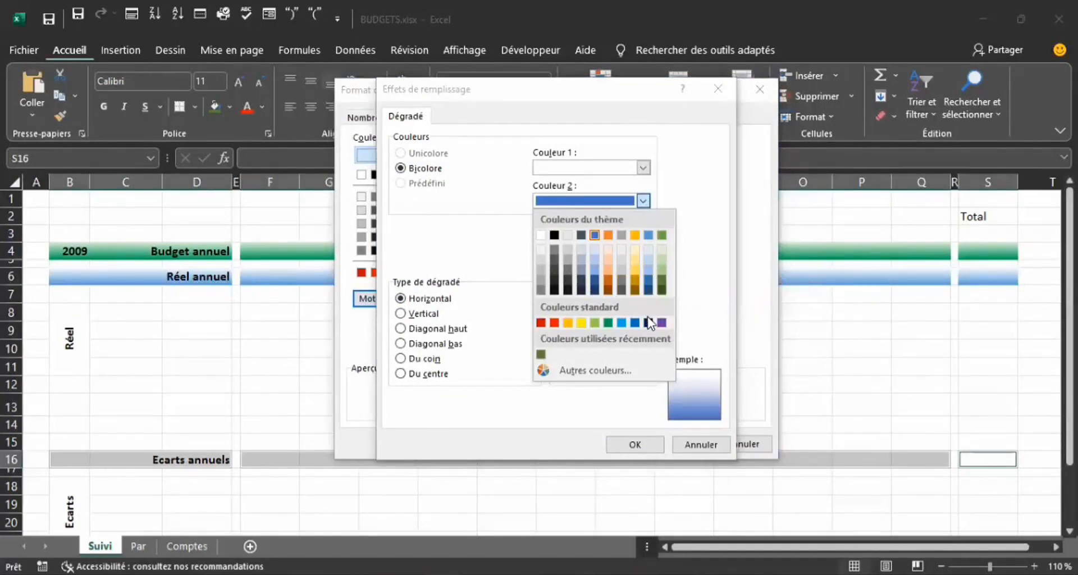
{"action": "left_click", "coordinate": [595, 371]}
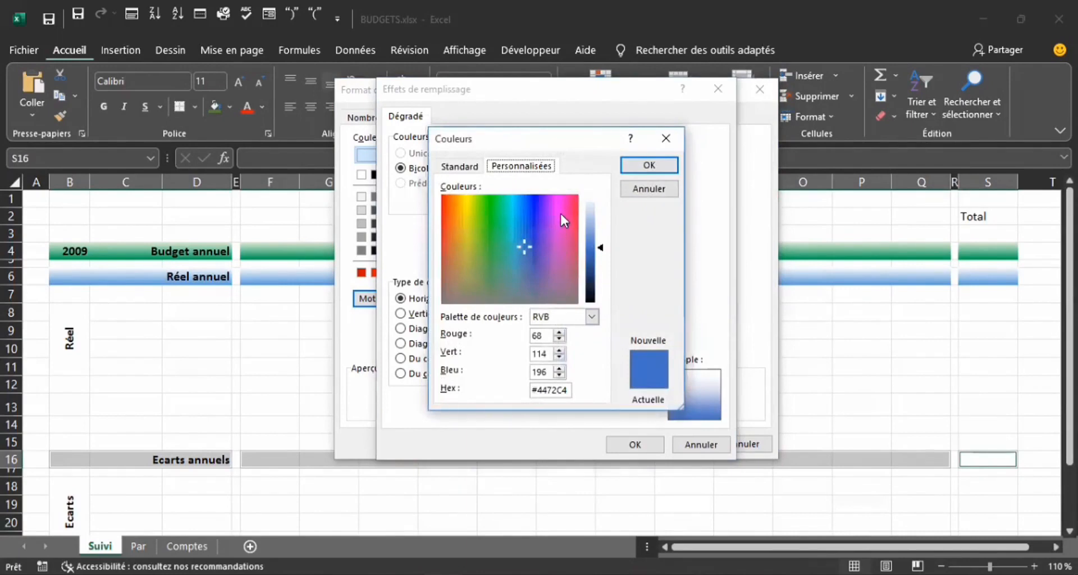
{"action": "left_click_drag", "start_coordinate": [568, 209], "coordinate": [567, 240]}
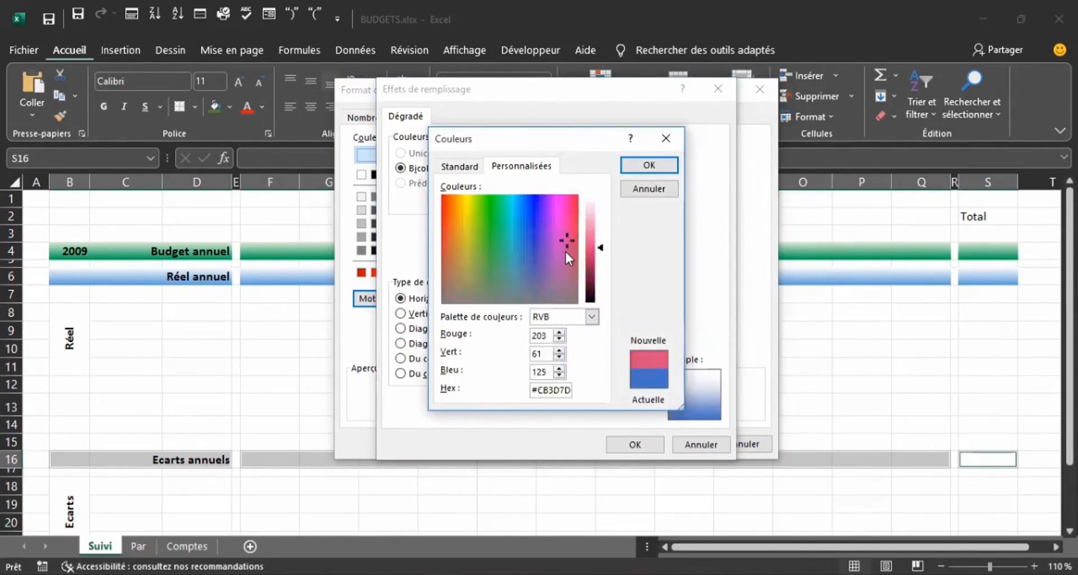
{"action": "left_click", "coordinate": [564, 247]}
{"action": "left_click", "coordinate": [650, 166]}
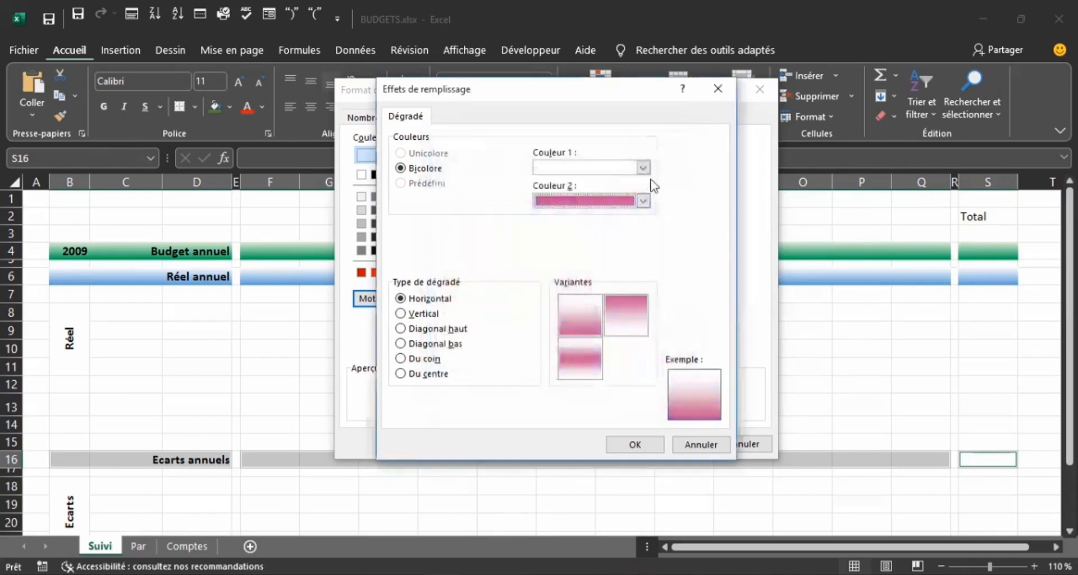
{"action": "left_click", "coordinate": [629, 446]}
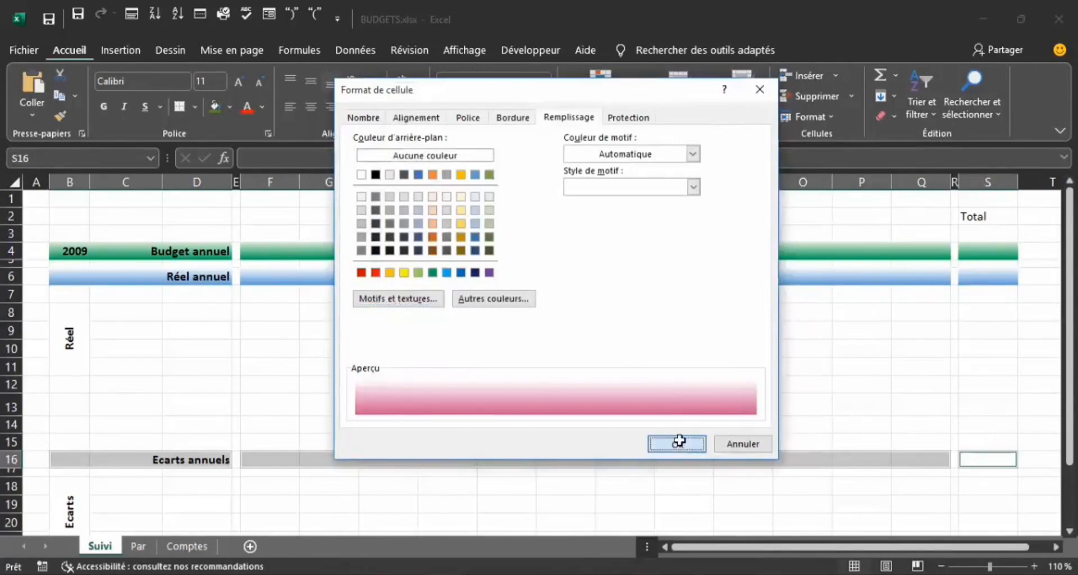
{"action": "left_click", "coordinate": [677, 443]}
{"action": "left_click", "coordinate": [533, 409]}
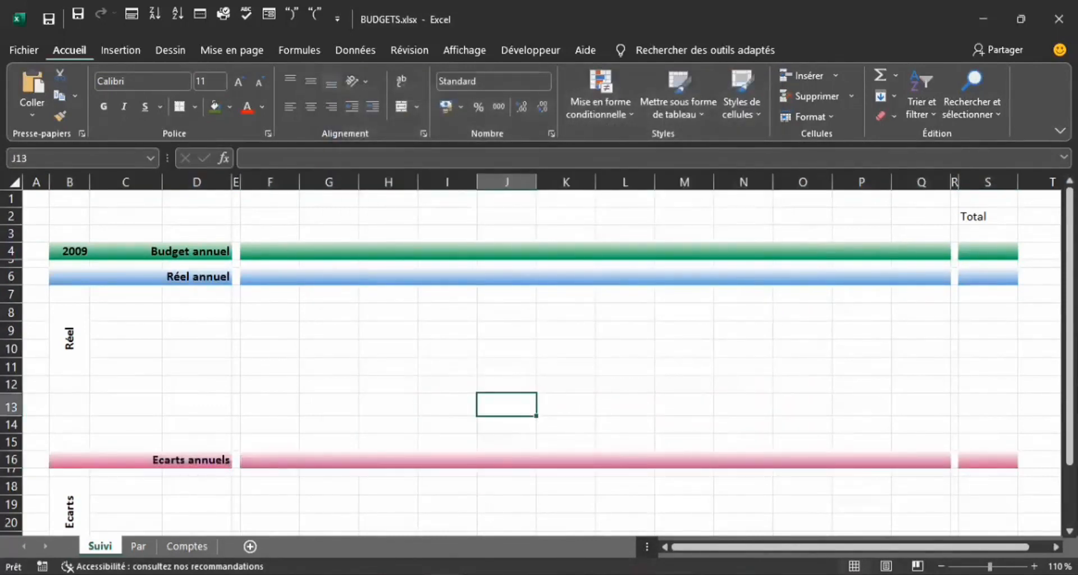
- Check the colours of the "Réel" block in the finished Budget.xlsx, and return to BUDGETS.xlsx
{"action": "mouse_move", "coordinate": [443, 574]}
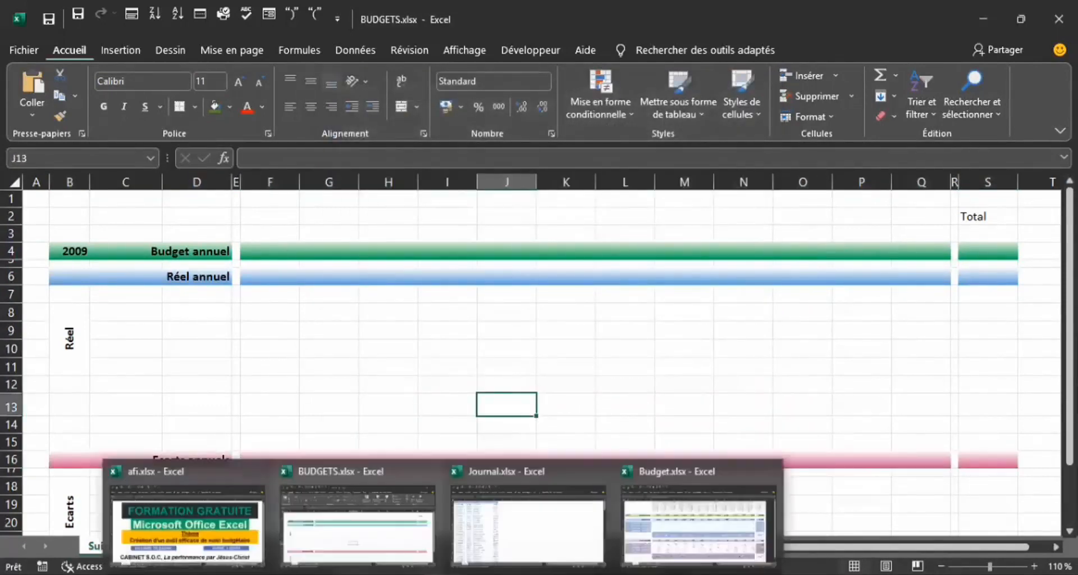
{"action": "left_click", "coordinate": [663, 517]}
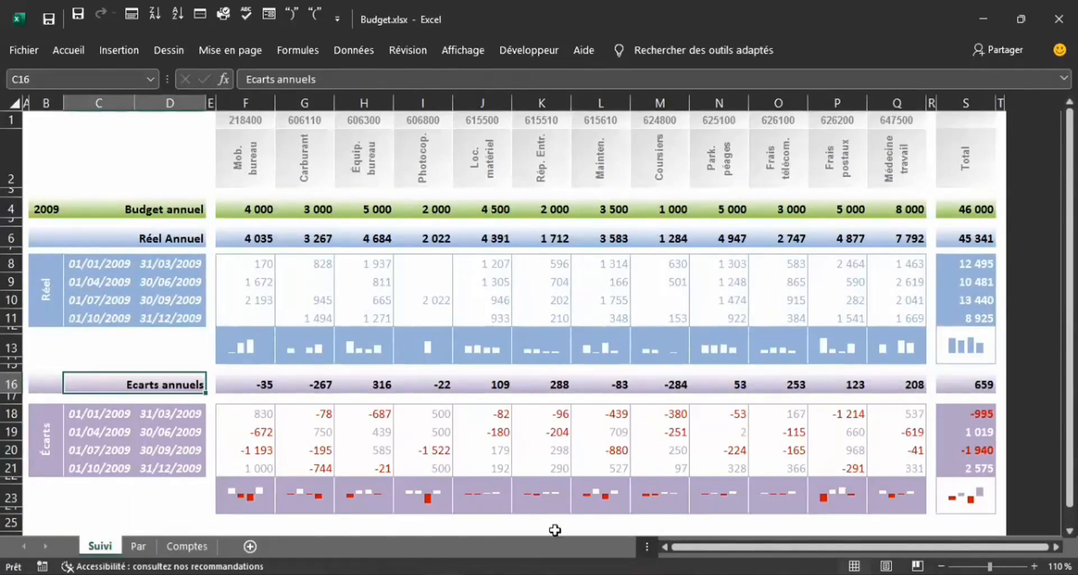
{"action": "mouse_move", "coordinate": [445, 574]}
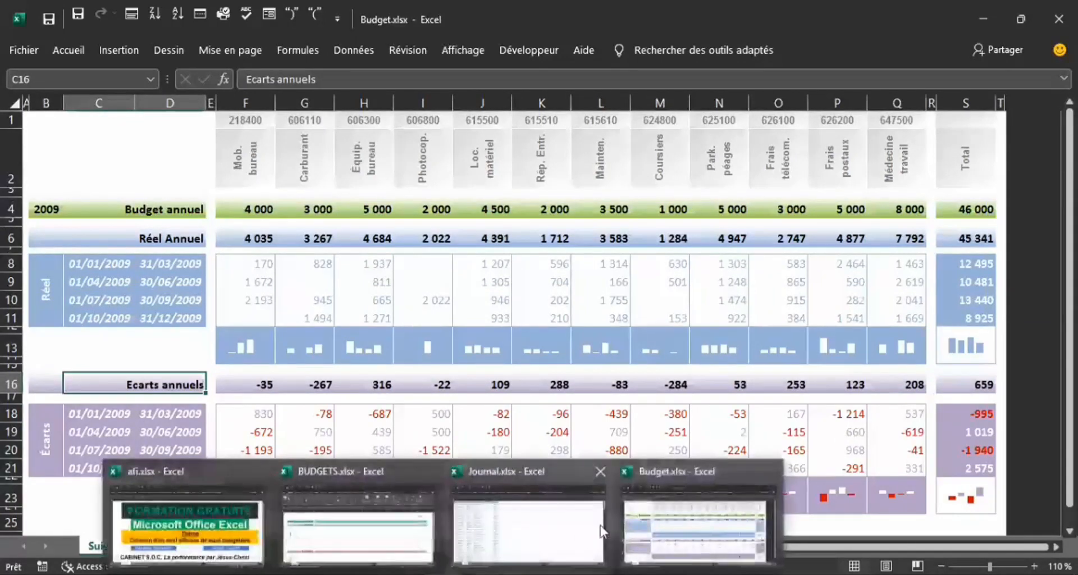
{"action": "left_click", "coordinate": [674, 530]}
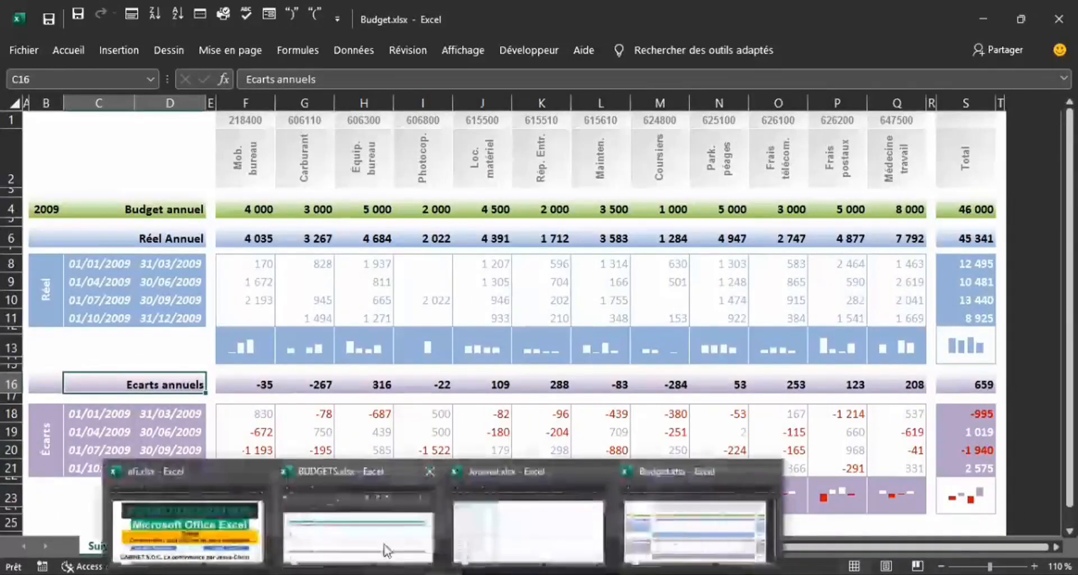
{"action": "left_click", "coordinate": [385, 547]}
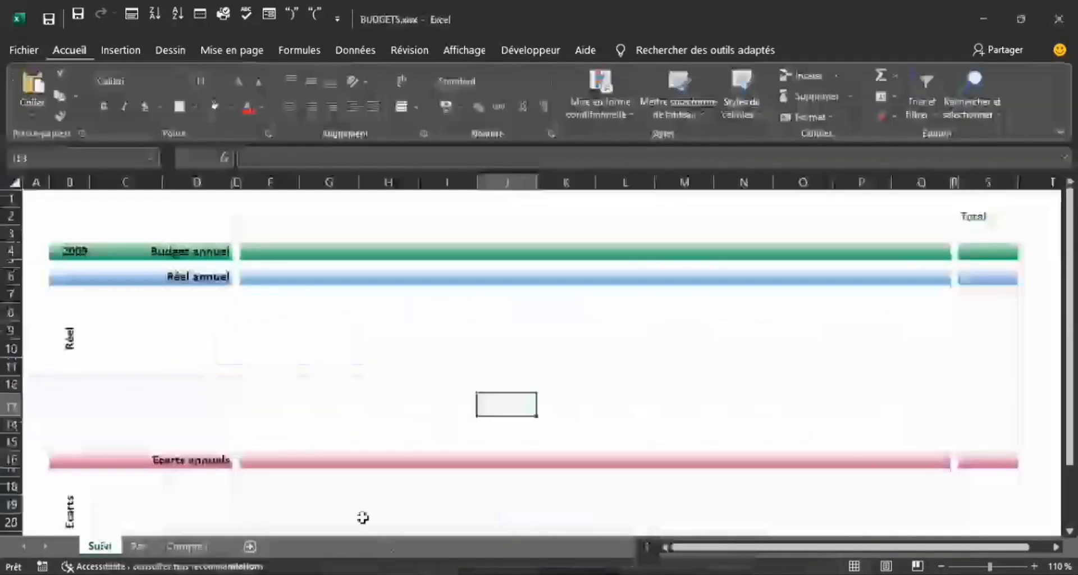
- Fill the period cells C8:D11 beside the "Réel" label with a solid lighter theme blue
{"action": "left_click", "coordinate": [90, 317]}
{"action": "left_click_drag", "start_coordinate": [92, 314], "coordinate": [172, 365]}
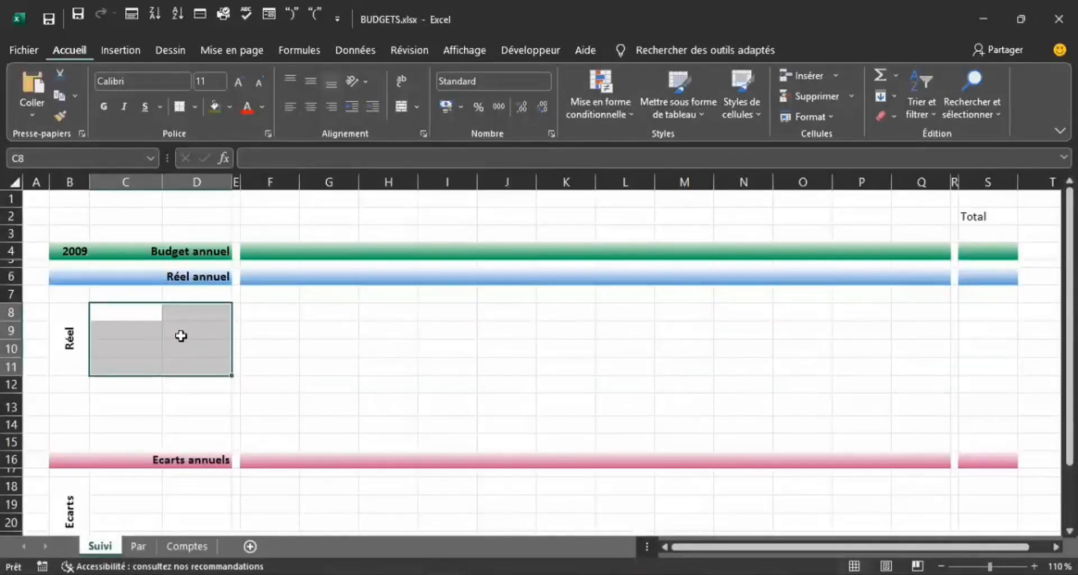
{"action": "left_click", "coordinate": [75, 361]}
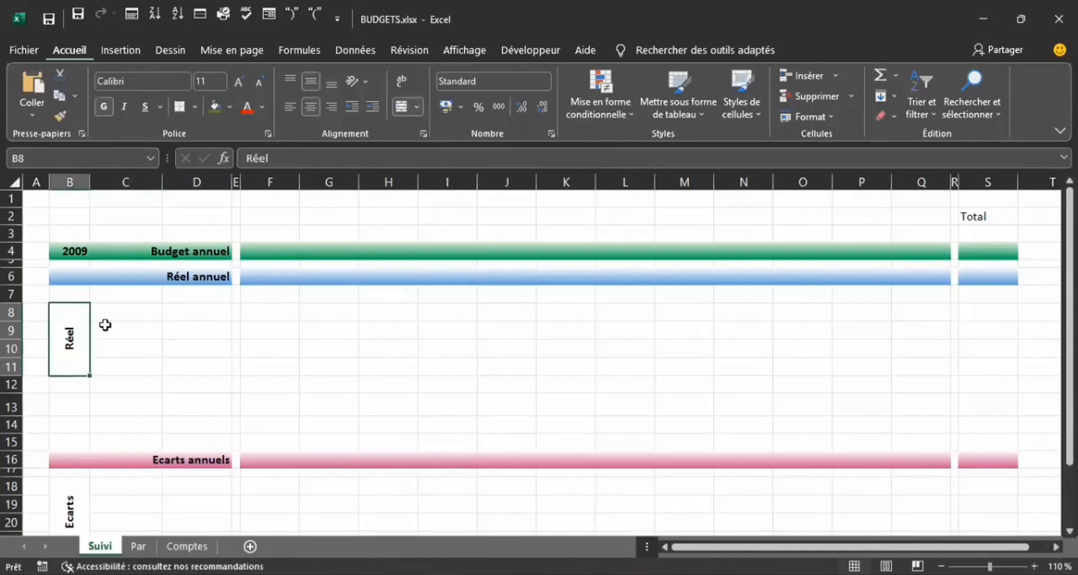
{"action": "left_click_drag", "start_coordinate": [107, 315], "coordinate": [180, 368]}
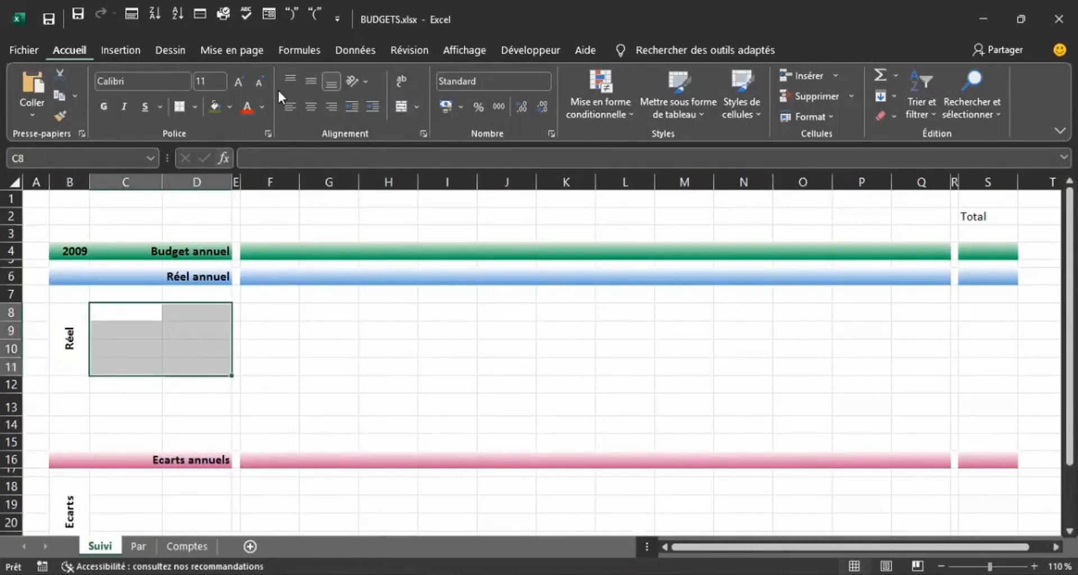
{"action": "left_click", "coordinate": [229, 107]}
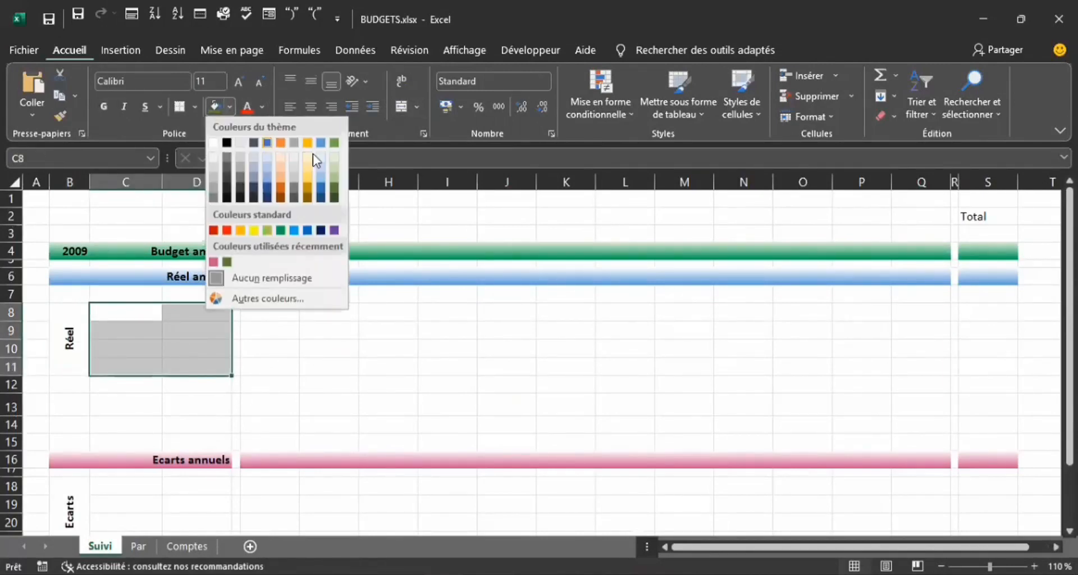
{"action": "left_click", "coordinate": [323, 184]}
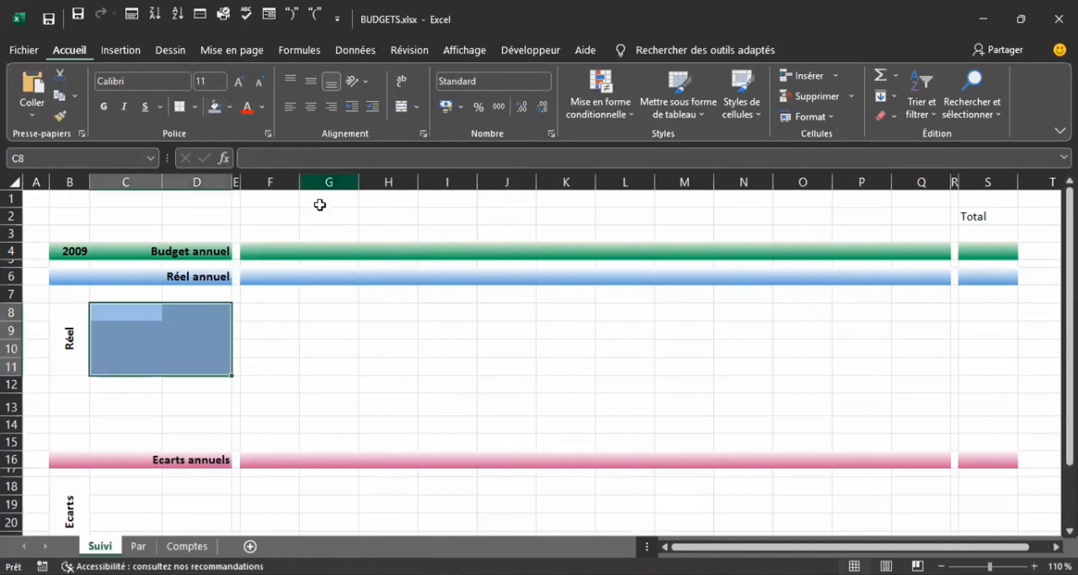
- Fill the Total column cells S8:S11 with the same light blue as the Réel date block
{"action": "left_click", "coordinate": [252, 399]}
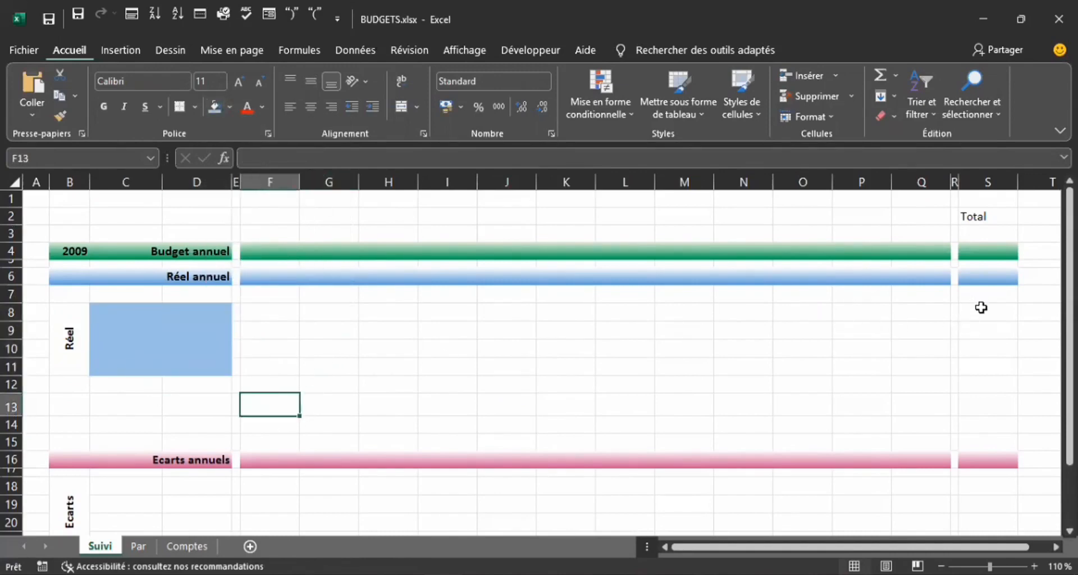
{"action": "left_click_drag", "start_coordinate": [981, 308], "coordinate": [979, 361]}
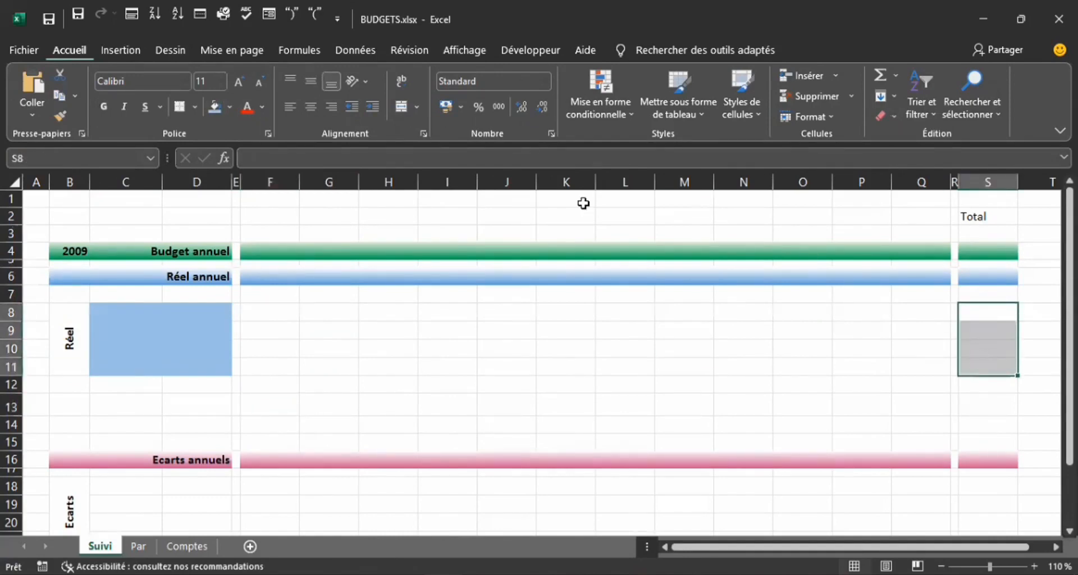
{"action": "left_click", "coordinate": [211, 107]}
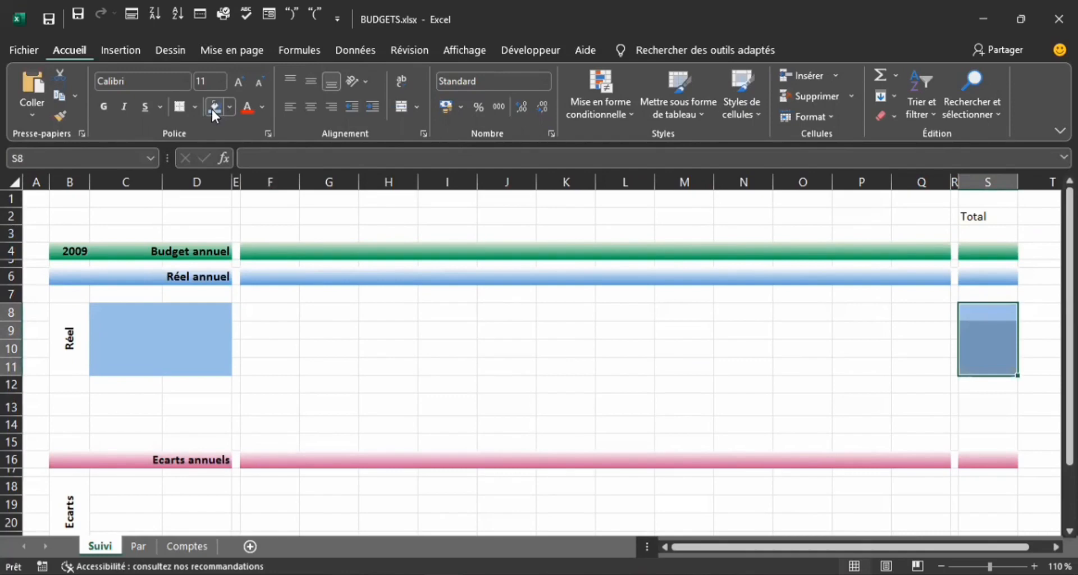
{"action": "left_click", "coordinate": [380, 382]}
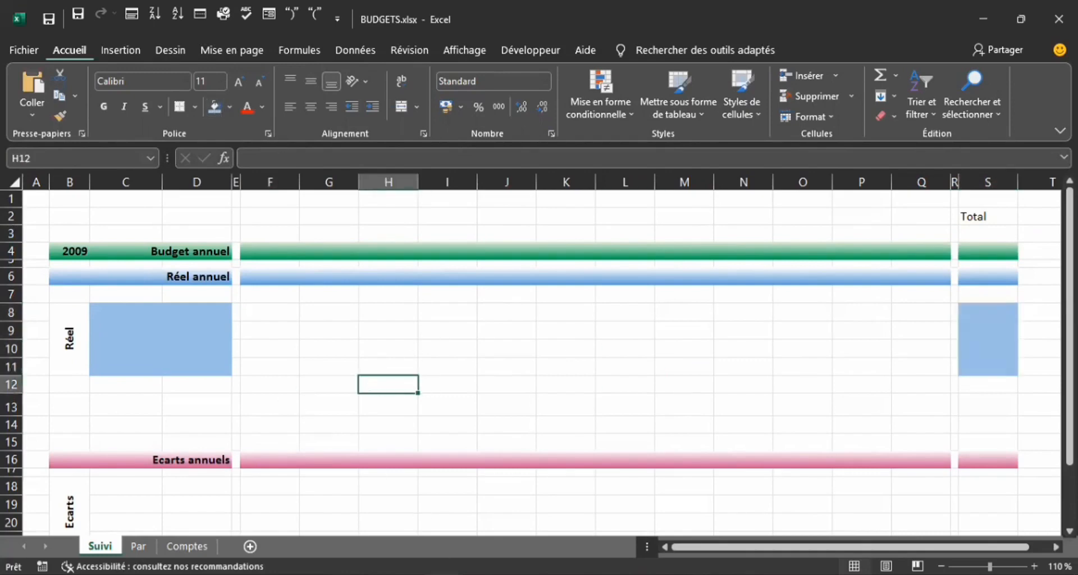
- Using Budget.xlsx as the layout reference, narrow spacer row 12 in BUDGETS.xlsx and fill F13:Q13 with light blue
{"action": "left_click", "coordinate": [699, 547]}
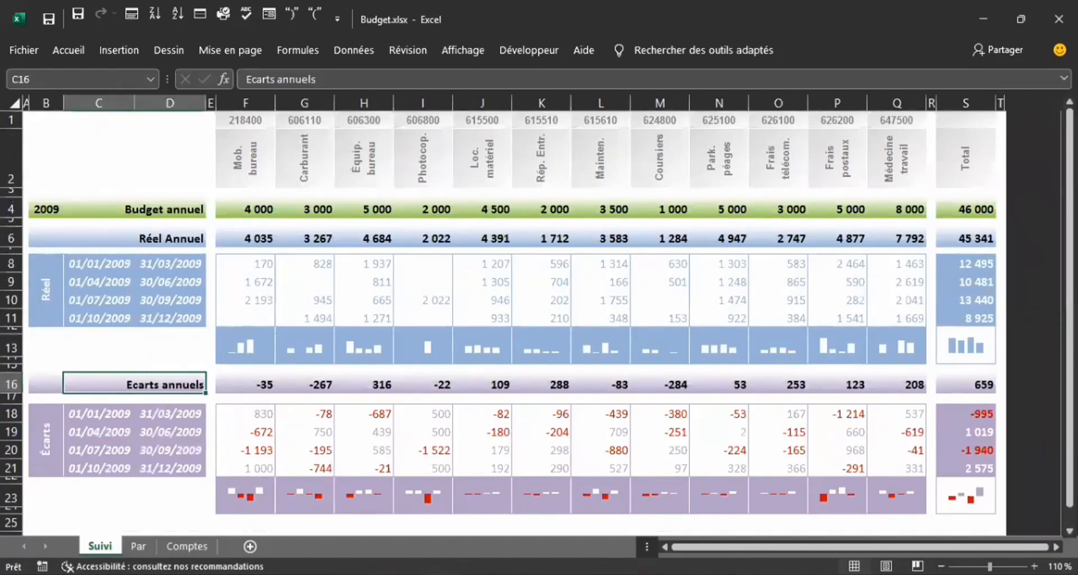
{"action": "mouse_move", "coordinate": [446, 572]}
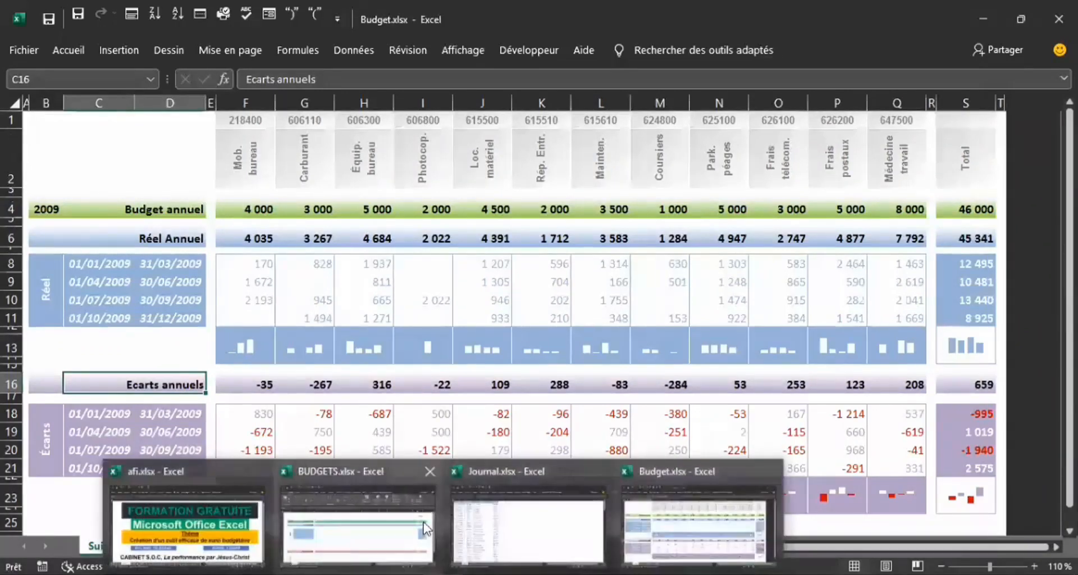
{"action": "left_click", "coordinate": [415, 530]}
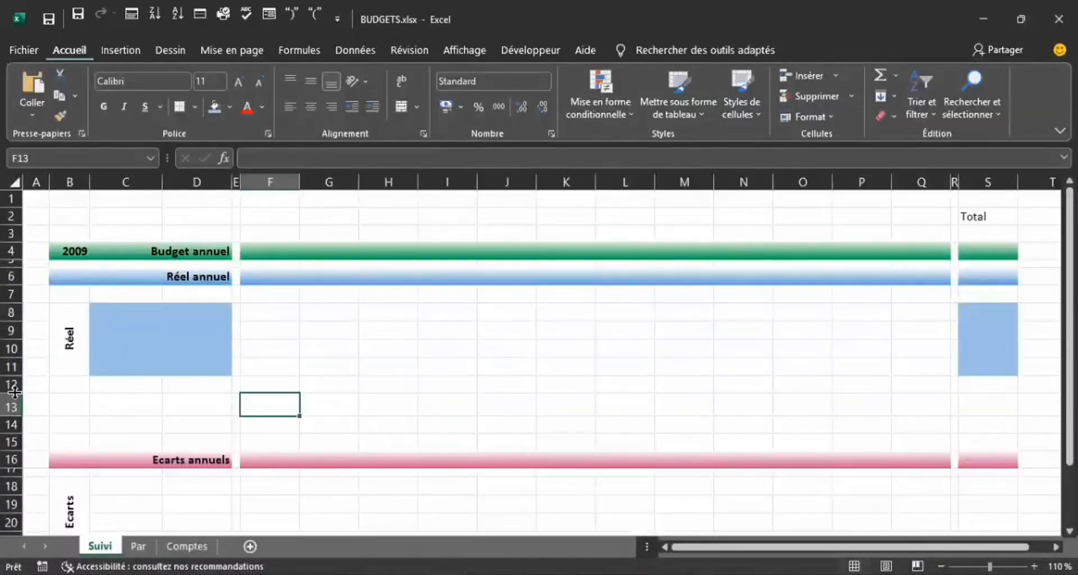
{"action": "left_click_drag", "start_coordinate": [14, 392], "coordinate": [14, 383]}
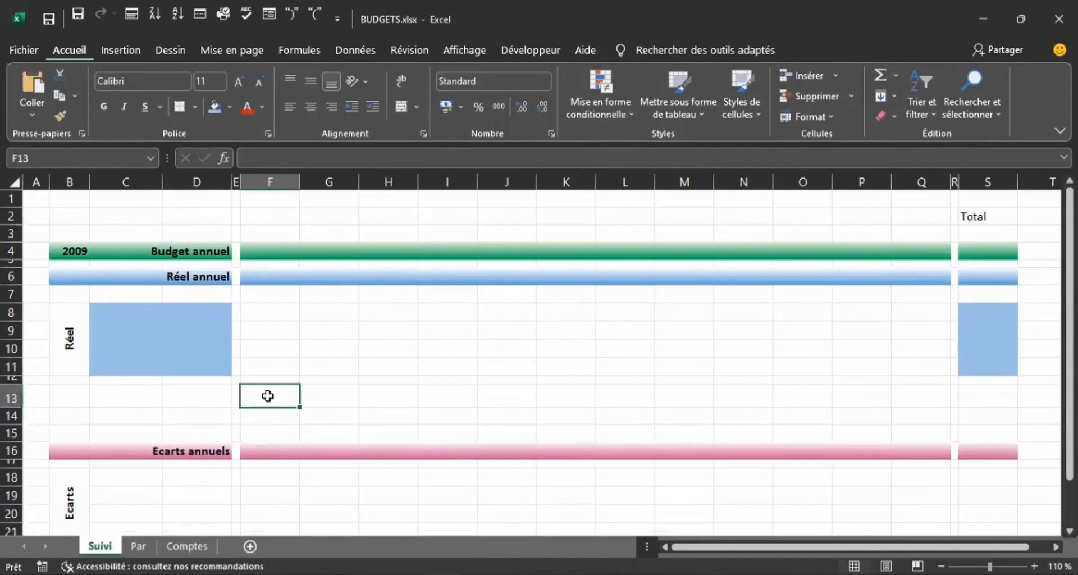
{"action": "left_click_drag", "start_coordinate": [265, 395], "coordinate": [922, 400]}
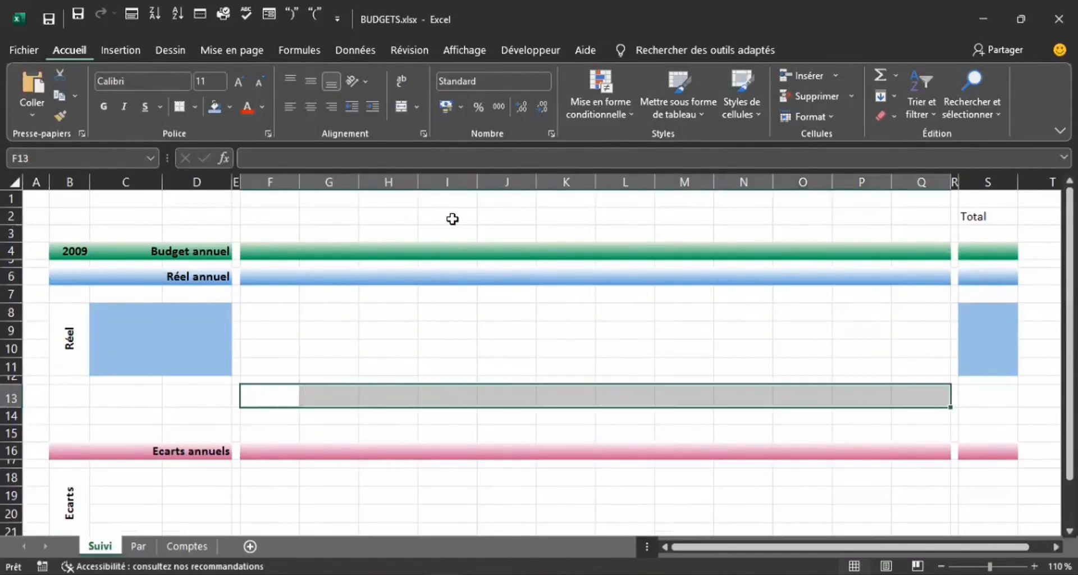
{"action": "left_click", "coordinate": [216, 107]}
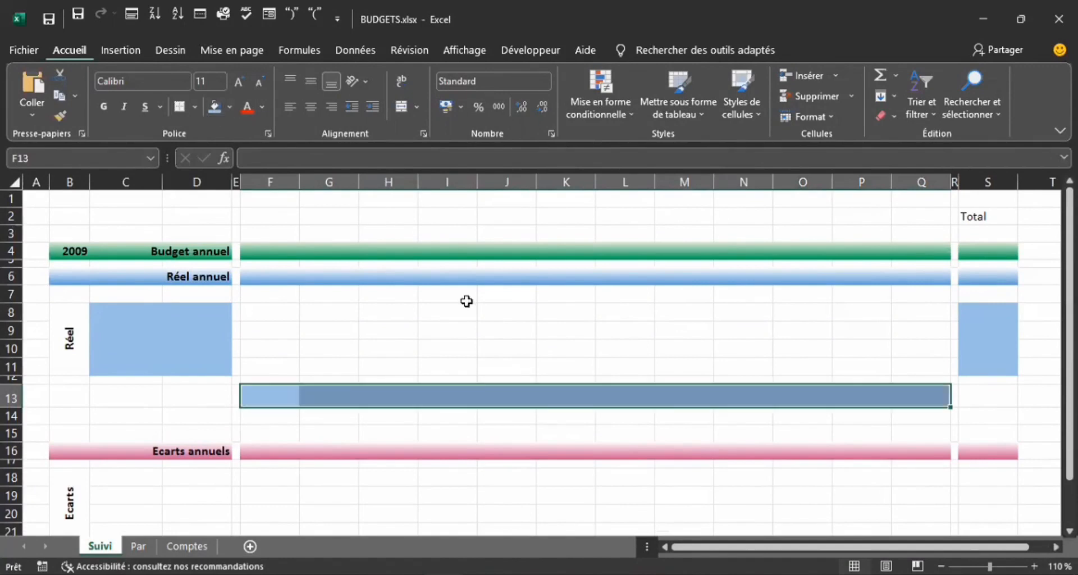
{"action": "left_click", "coordinate": [424, 345]}
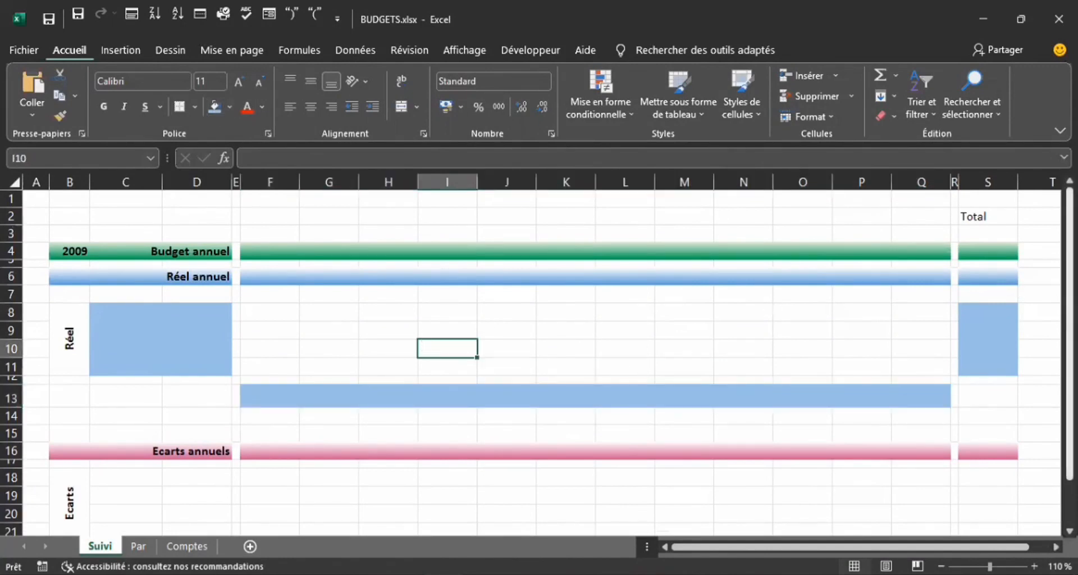
- Fill the Ecarts date block C18:D21 with the recently used pink
{"action": "scroll", "coordinate": [729, 438], "scroll_direction": "down", "scroll_amount": 1}
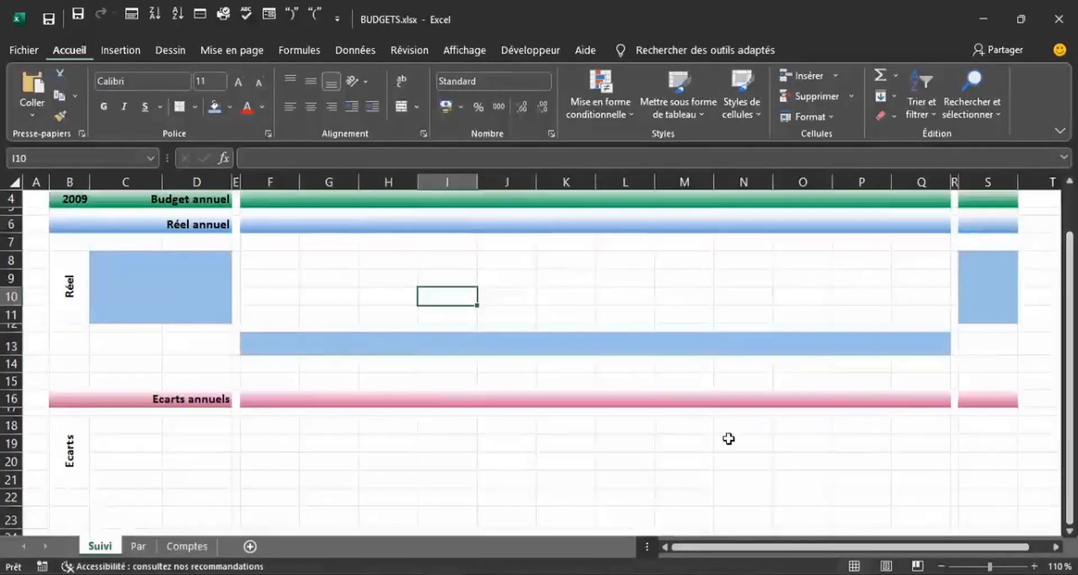
{"action": "left_click_drag", "start_coordinate": [115, 427], "coordinate": [187, 482]}
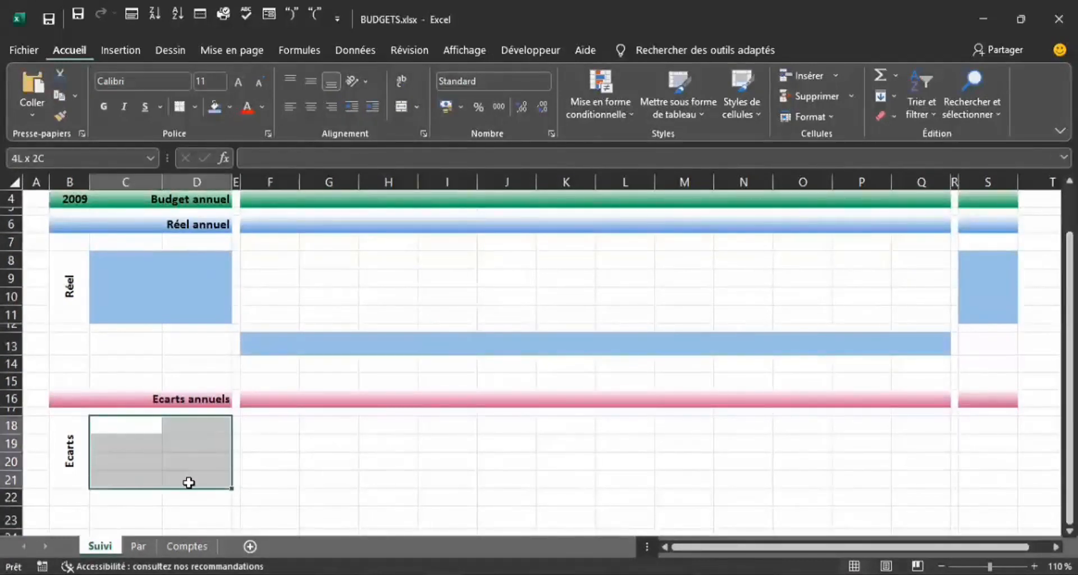
{"action": "left_click", "coordinate": [231, 106]}
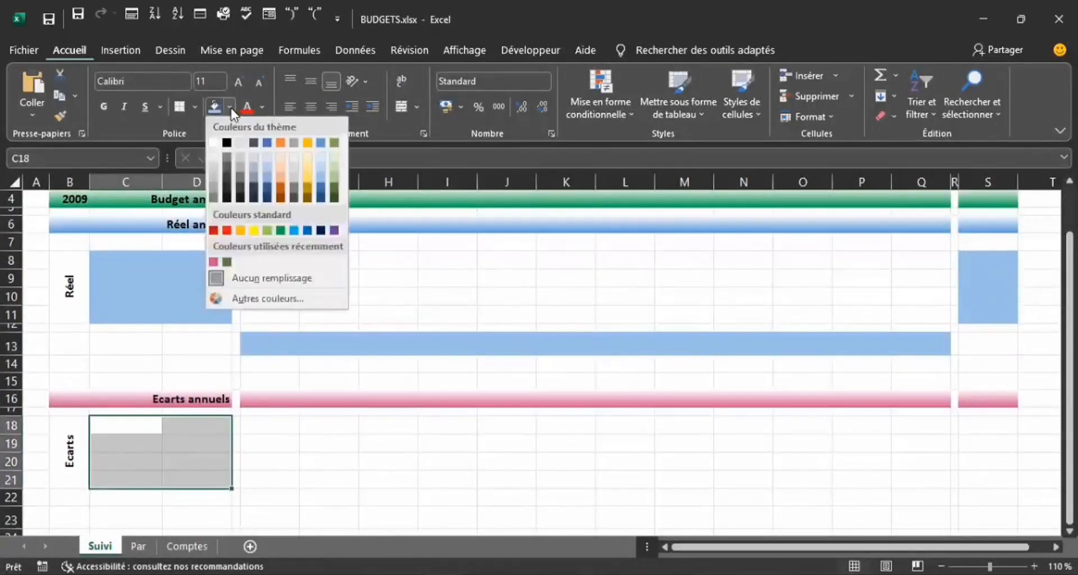
{"action": "left_click", "coordinate": [213, 261]}
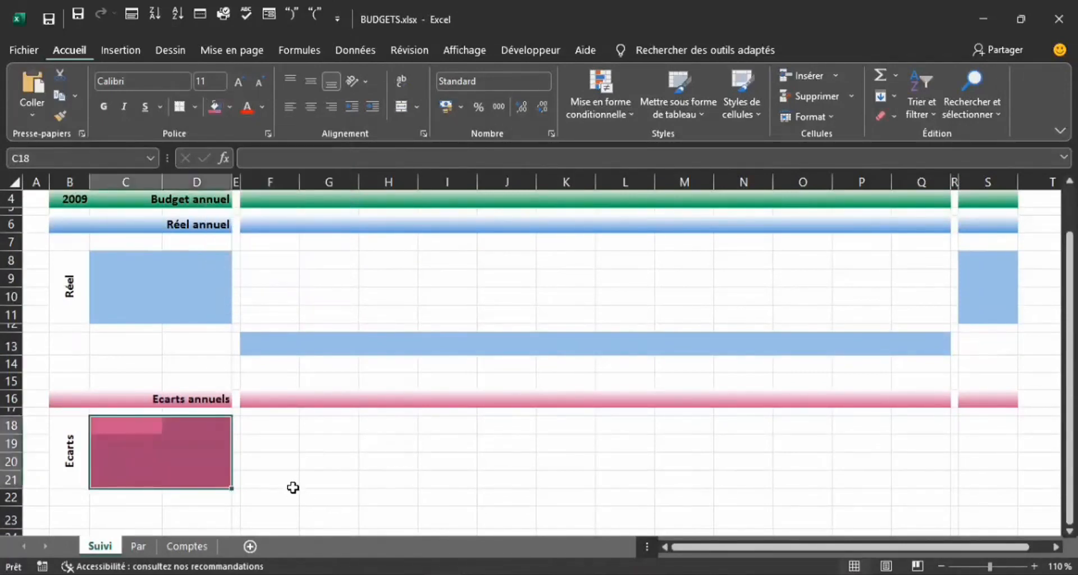
{"action": "left_click", "coordinate": [293, 486]}
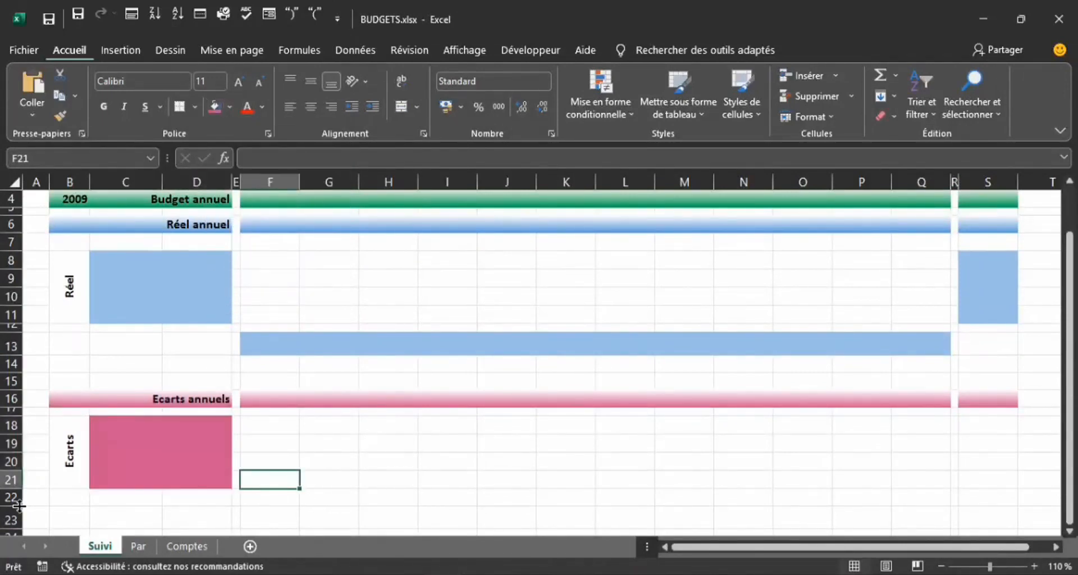
- Narrow spacer row 22 and fill F23:Q23 with the same pink
{"action": "left_click_drag", "start_coordinate": [18, 506], "coordinate": [18, 494]}
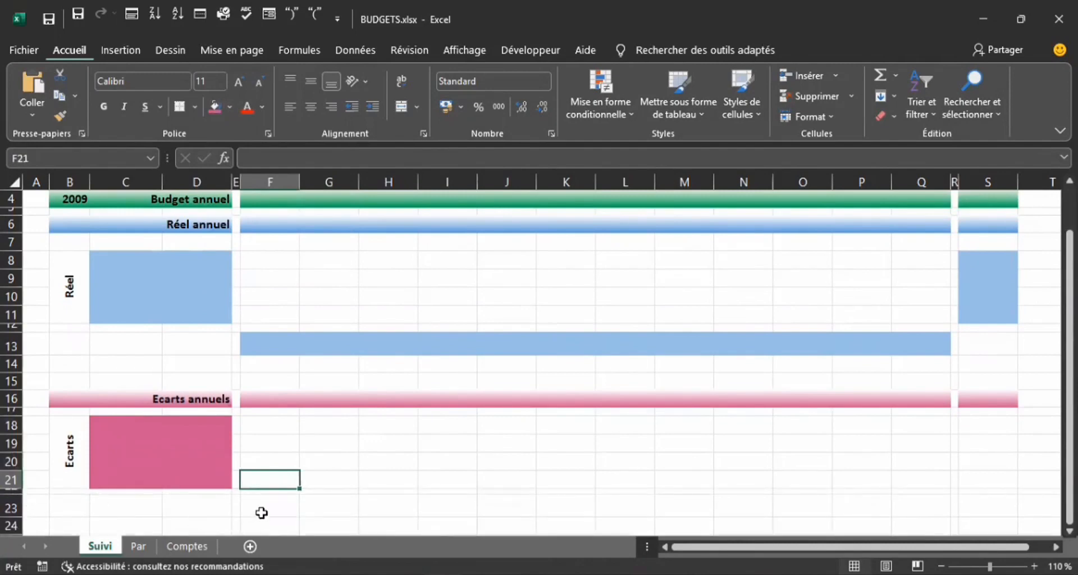
{"action": "left_click_drag", "start_coordinate": [262, 513], "coordinate": [908, 502]}
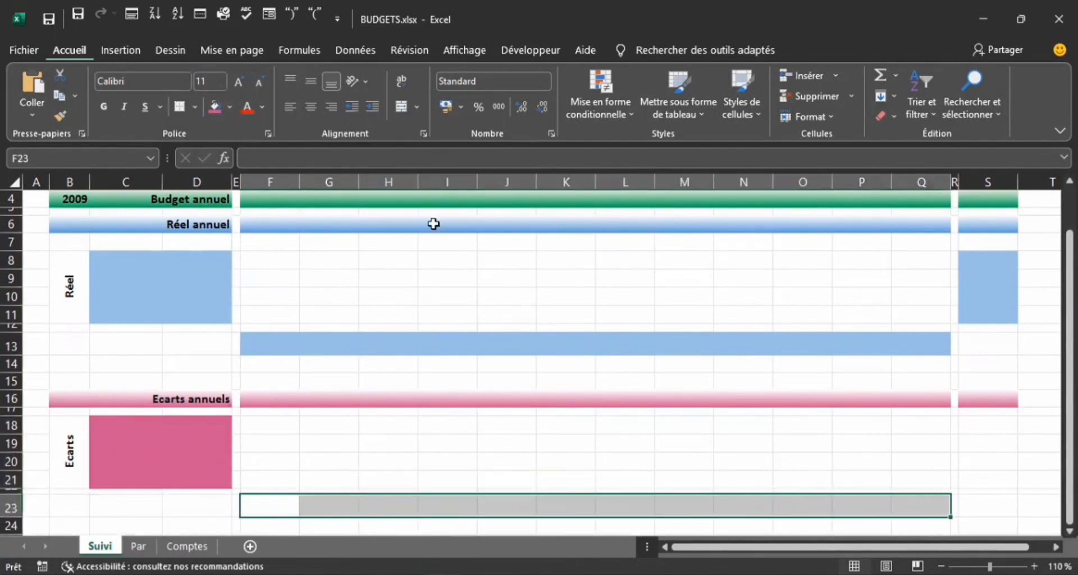
{"action": "left_click", "coordinate": [214, 109]}
{"action": "left_click", "coordinate": [783, 458]}
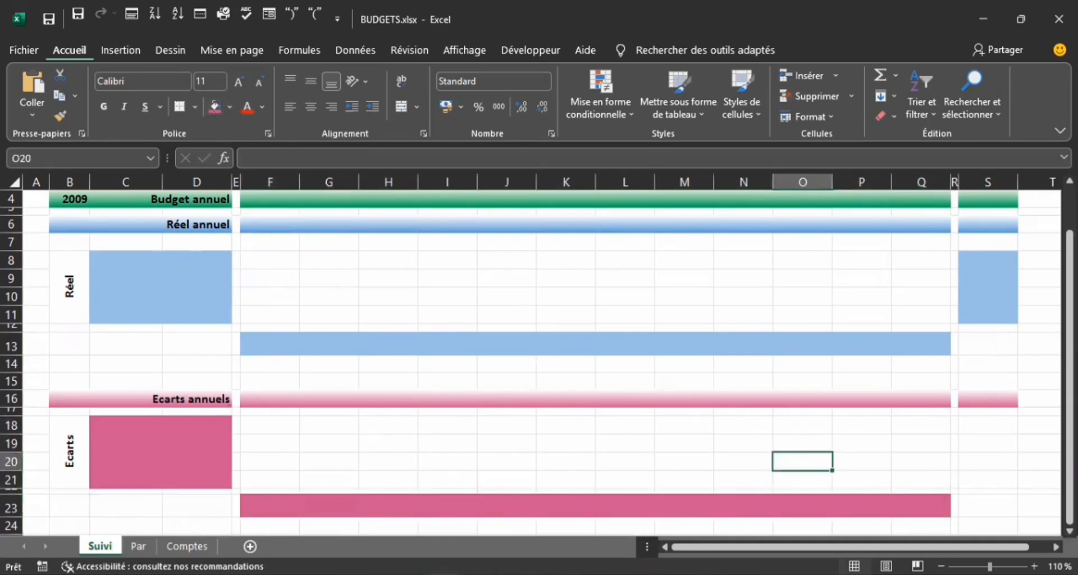
- After checking Budget.xlsx, set the border line colour to theme blue in BUDGETS.xlsx and apply thick outside borders to F8:F11
{"action": "left_click", "coordinate": [699, 548]}
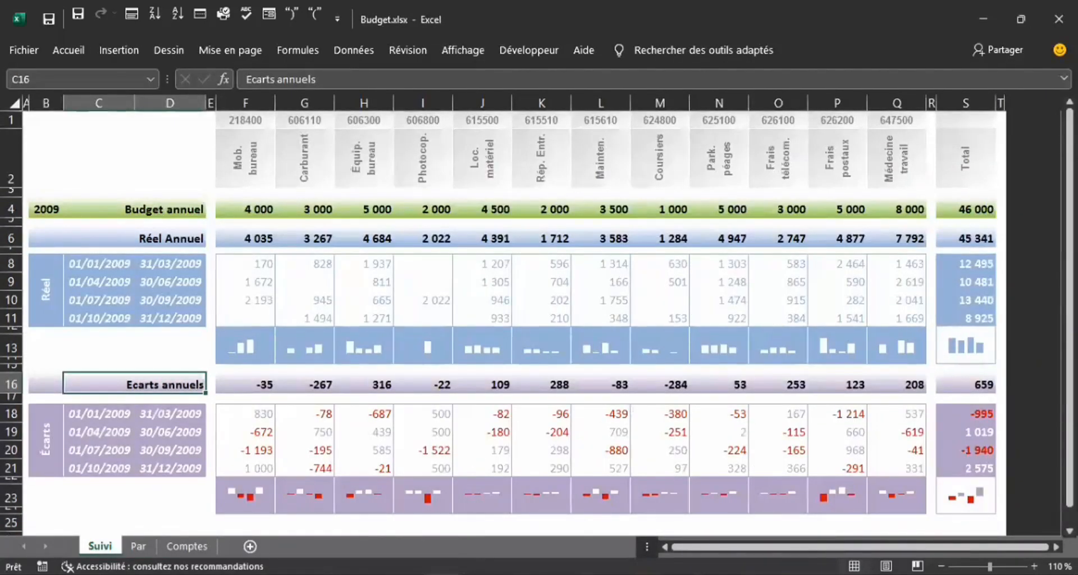
{"action": "left_click", "coordinate": [360, 514]}
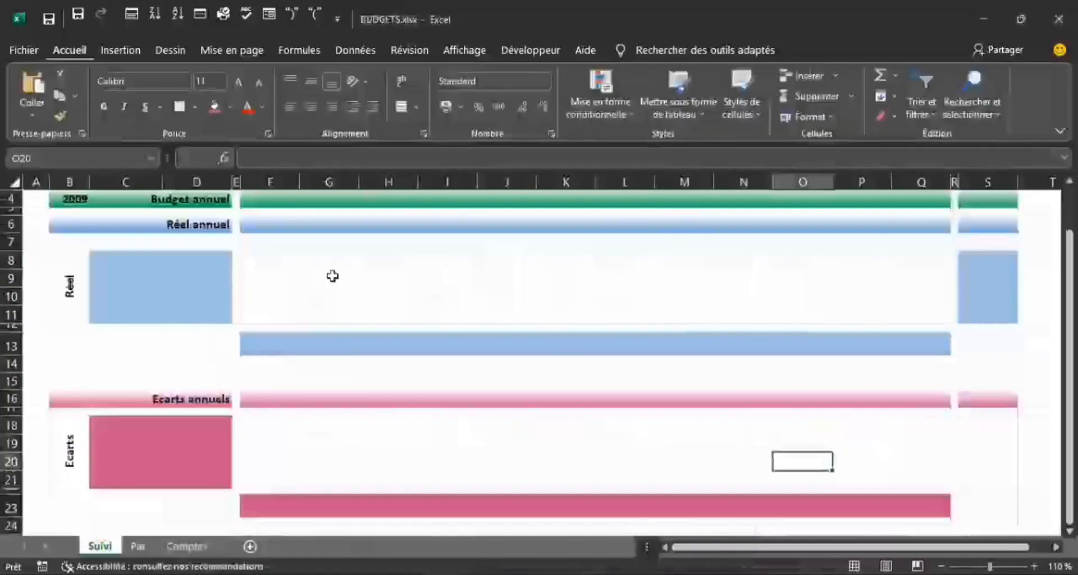
{"action": "left_click_drag", "start_coordinate": [279, 267], "coordinate": [280, 309]}
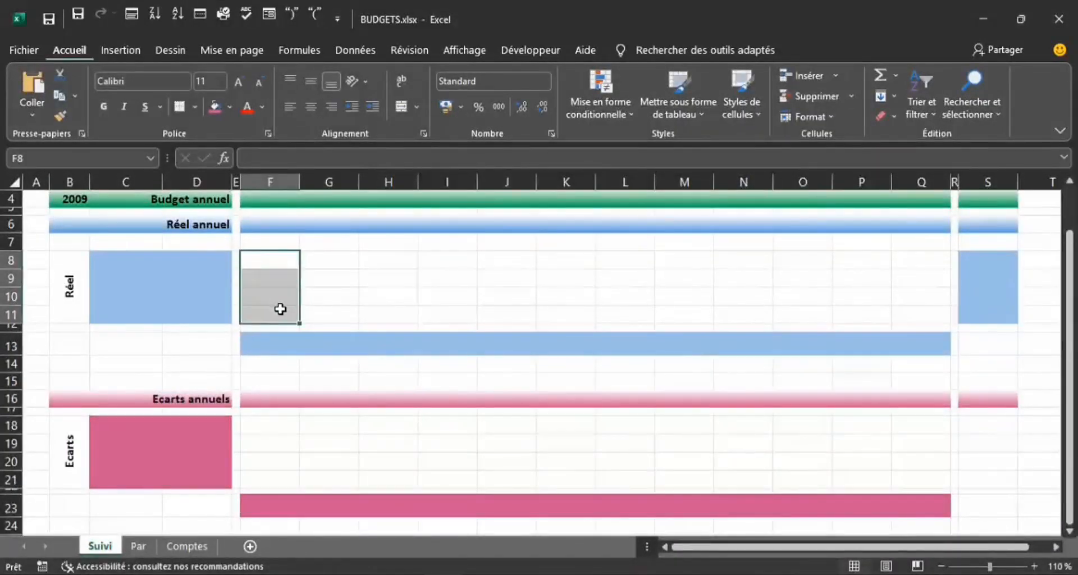
{"action": "left_click", "coordinate": [194, 107]}
{"action": "mouse_move", "coordinate": [311, 473]}
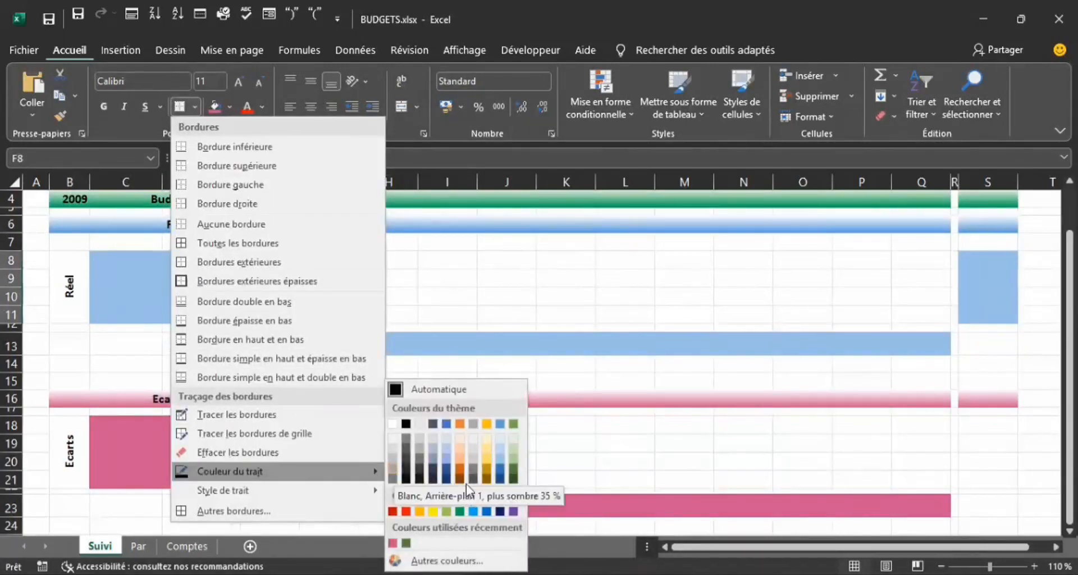
{"action": "left_click", "coordinate": [500, 424]}
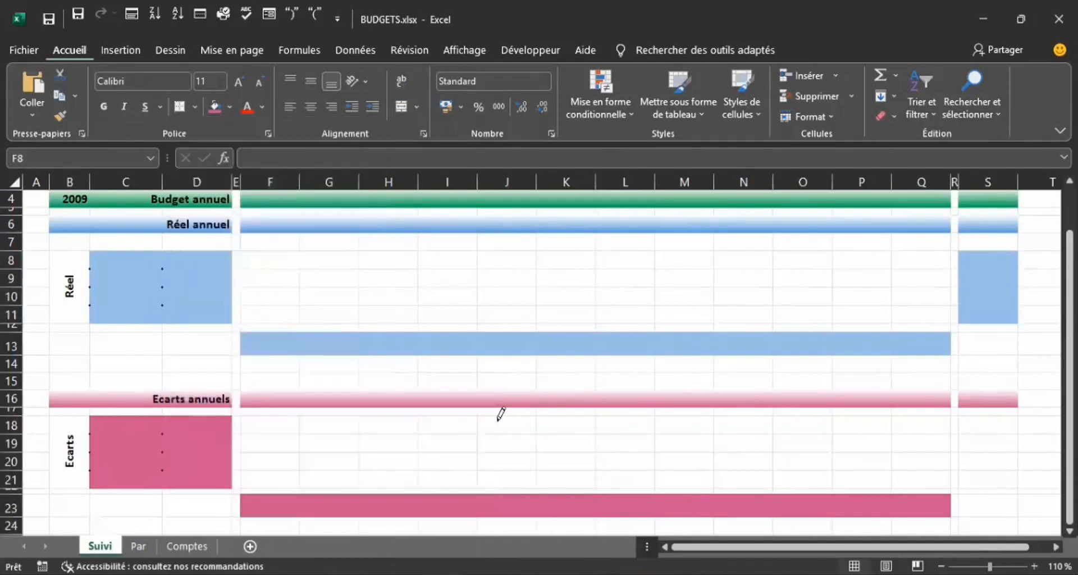
{"action": "left_click", "coordinate": [195, 106]}
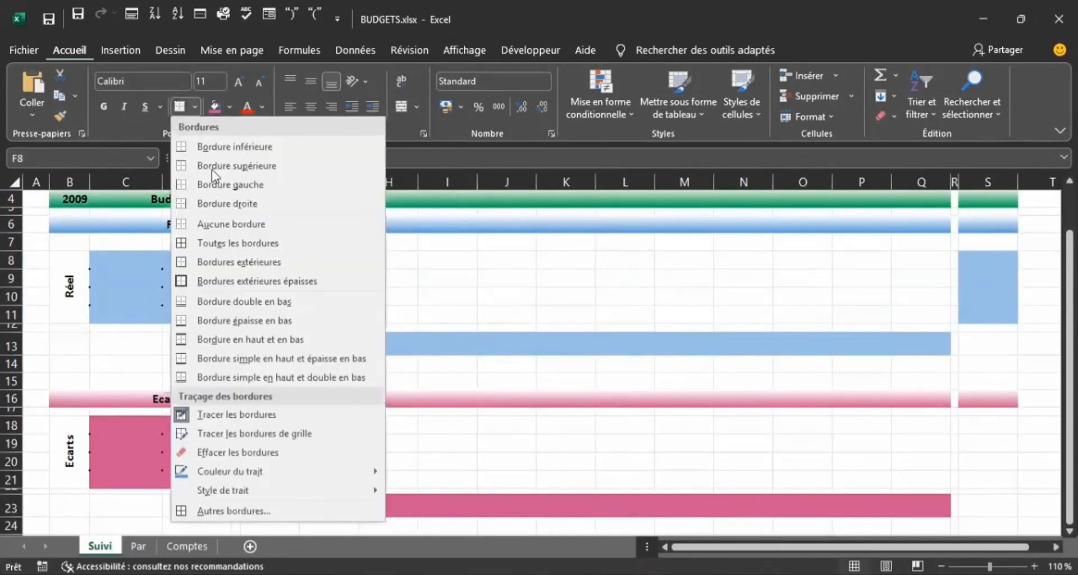
{"action": "left_click", "coordinate": [235, 282]}
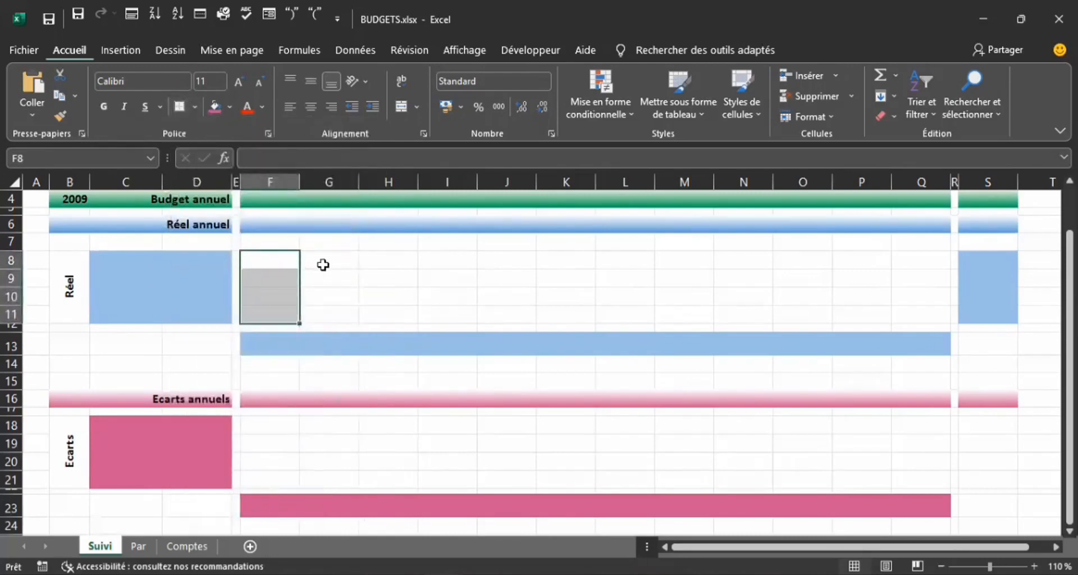
{"action": "left_click", "coordinate": [284, 264]}
- Apply the same blue outside border separately to each column of the Réel block from G8:G11 through K8:K11
{"action": "left_click", "coordinate": [352, 263]}
{"action": "left_click_drag", "start_coordinate": [336, 261], "coordinate": [335, 312]}
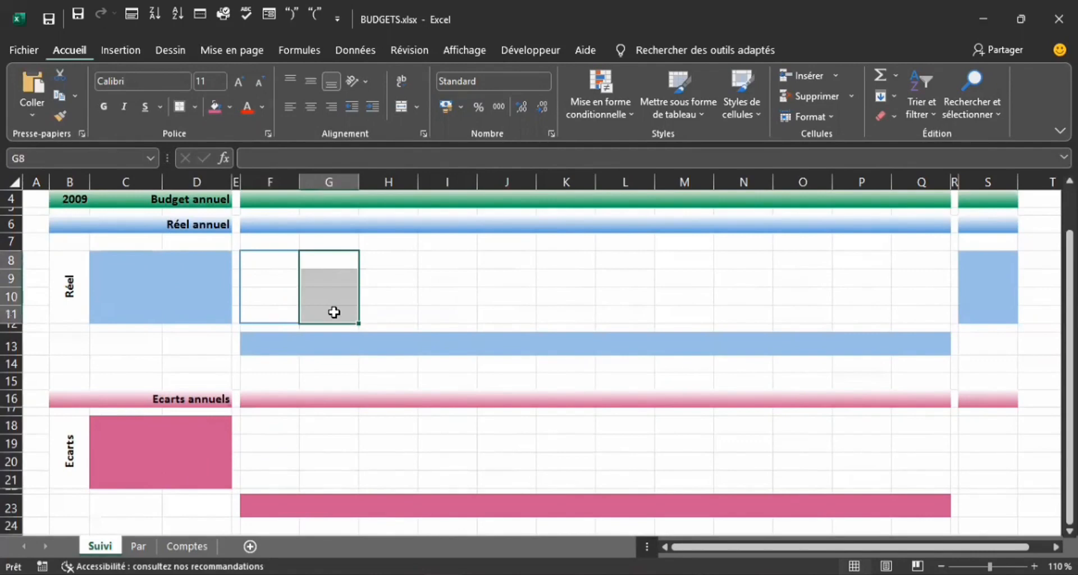
{"action": "left_click_drag", "start_coordinate": [390, 254], "coordinate": [386, 311]}
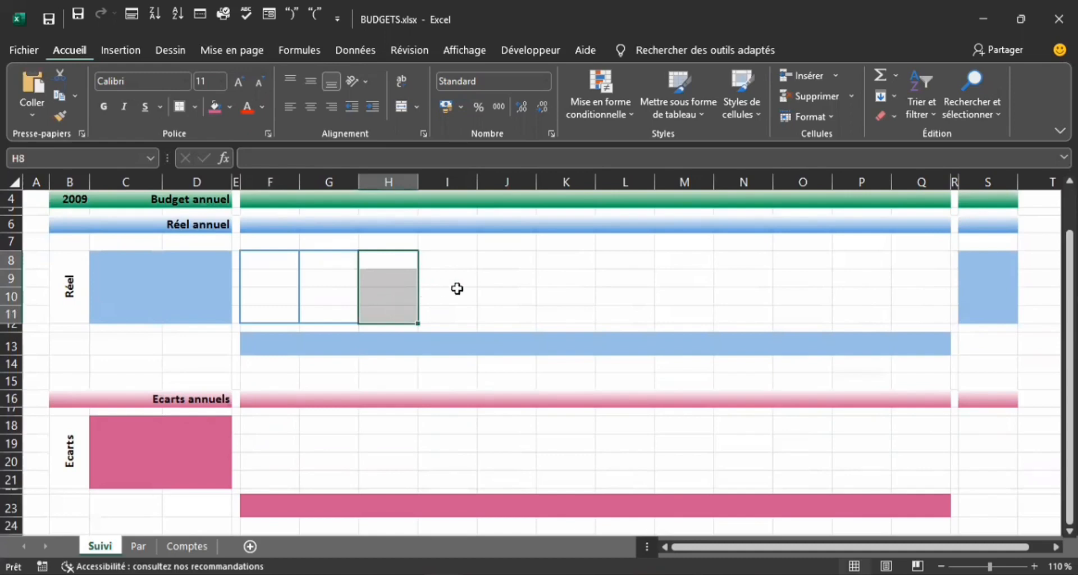
{"action": "left_click_drag", "start_coordinate": [455, 264], "coordinate": [450, 318]}
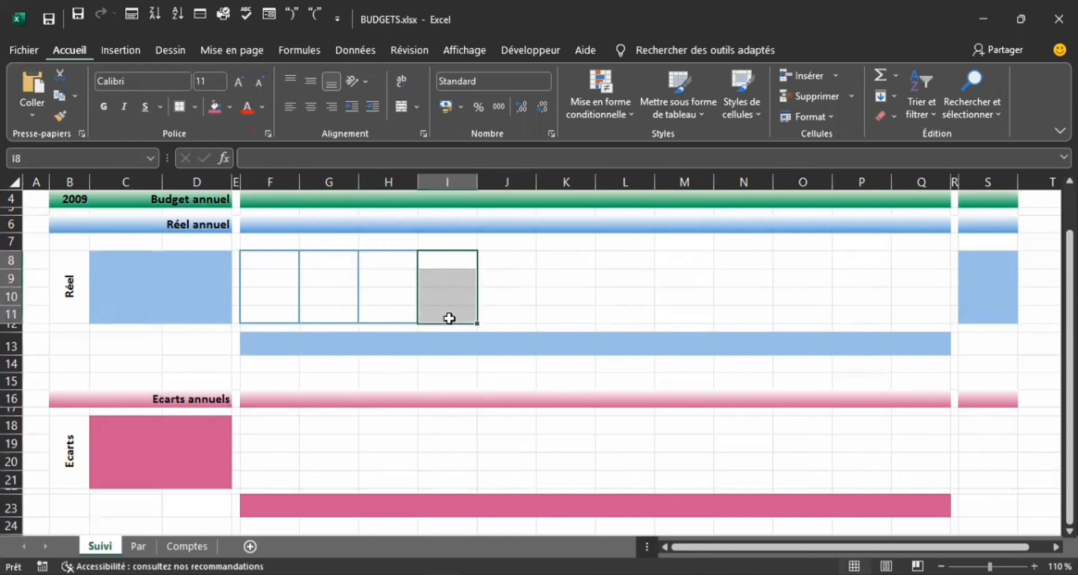
{"action": "left_click_drag", "start_coordinate": [497, 255], "coordinate": [513, 326]}
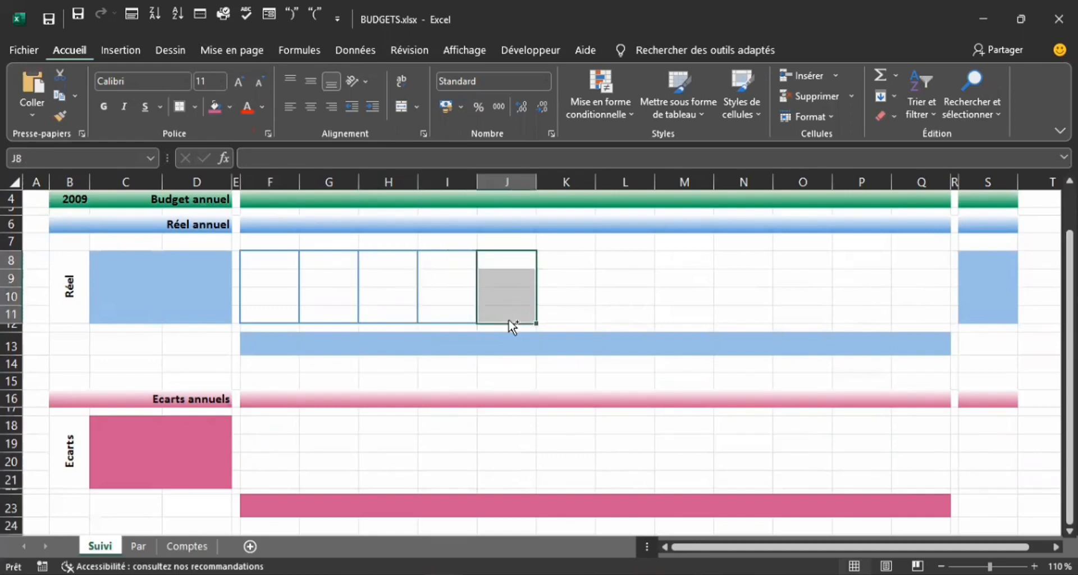
{"action": "left_click_drag", "start_coordinate": [568, 254], "coordinate": [564, 314]}
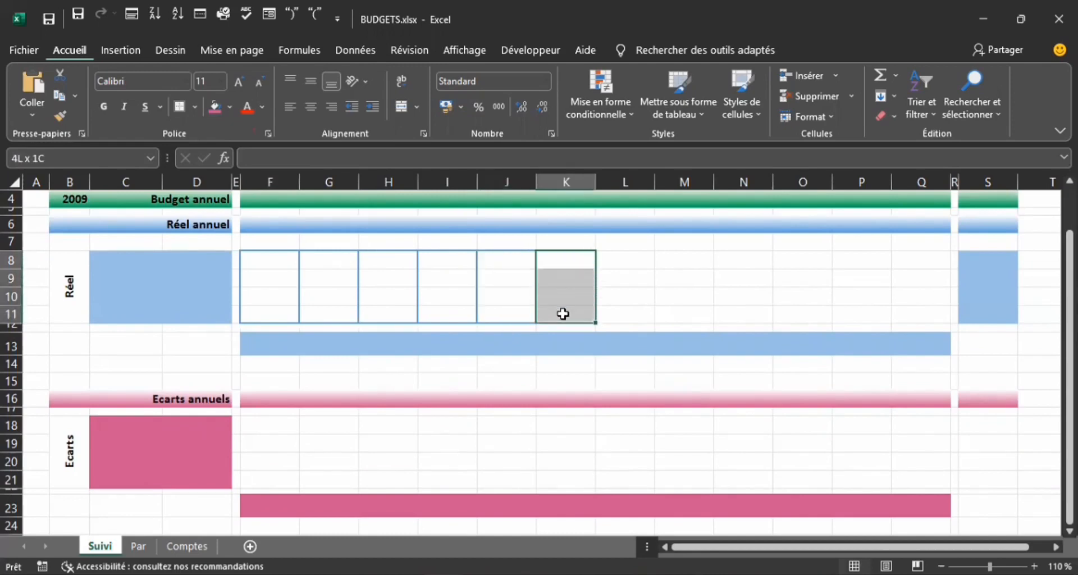
- Outline L8:Q11 with the same blue border and divide it into columns by outlining M8:M11, O8:O11 and Q8:Q11
{"action": "left_click_drag", "start_coordinate": [621, 260], "coordinate": [939, 319]}
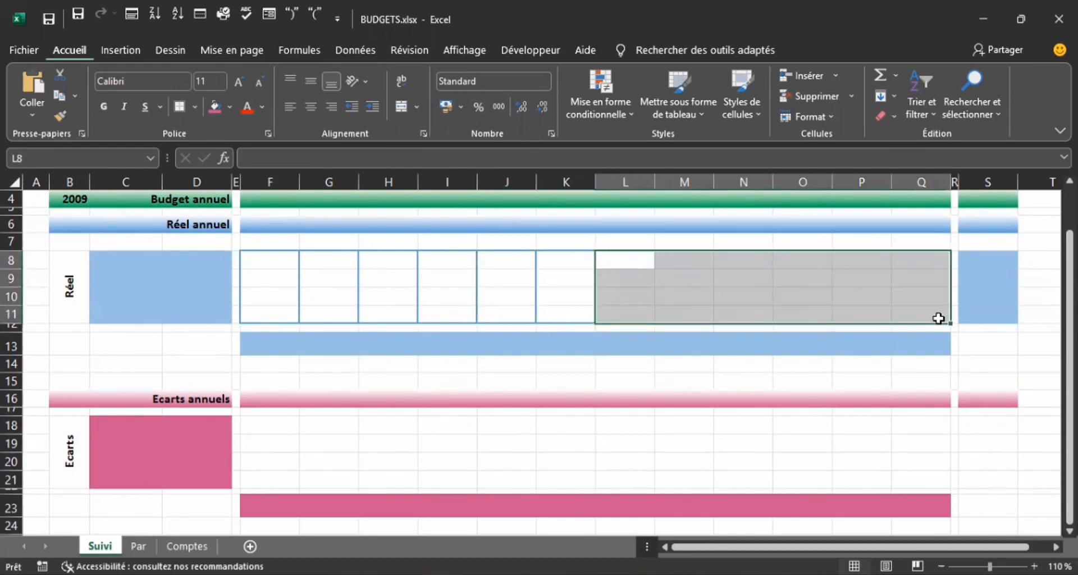
{"action": "left_click_drag", "start_coordinate": [686, 258], "coordinate": [685, 312]}
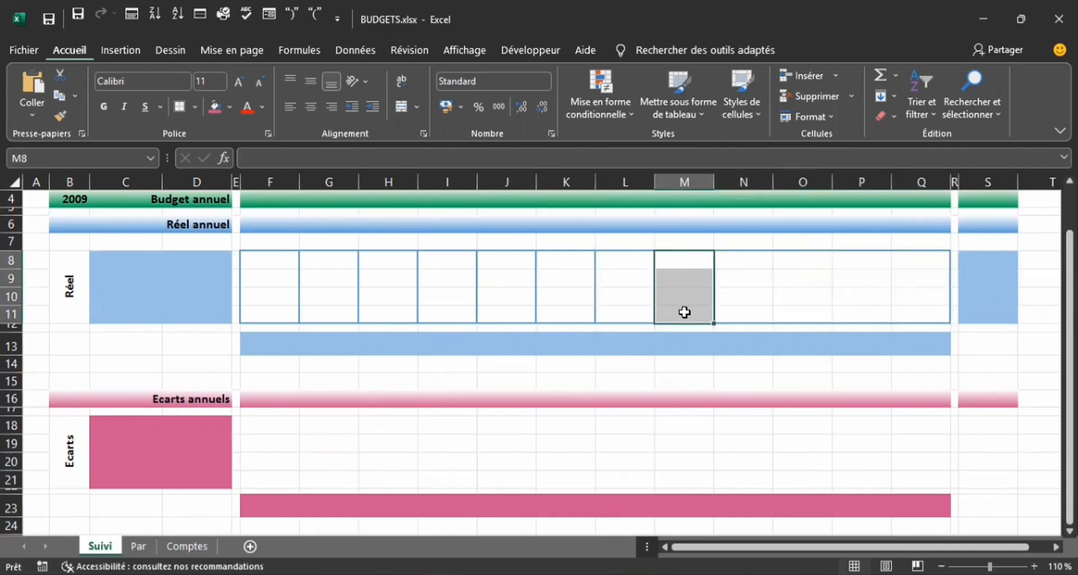
{"action": "left_click_drag", "start_coordinate": [809, 265], "coordinate": [807, 326]}
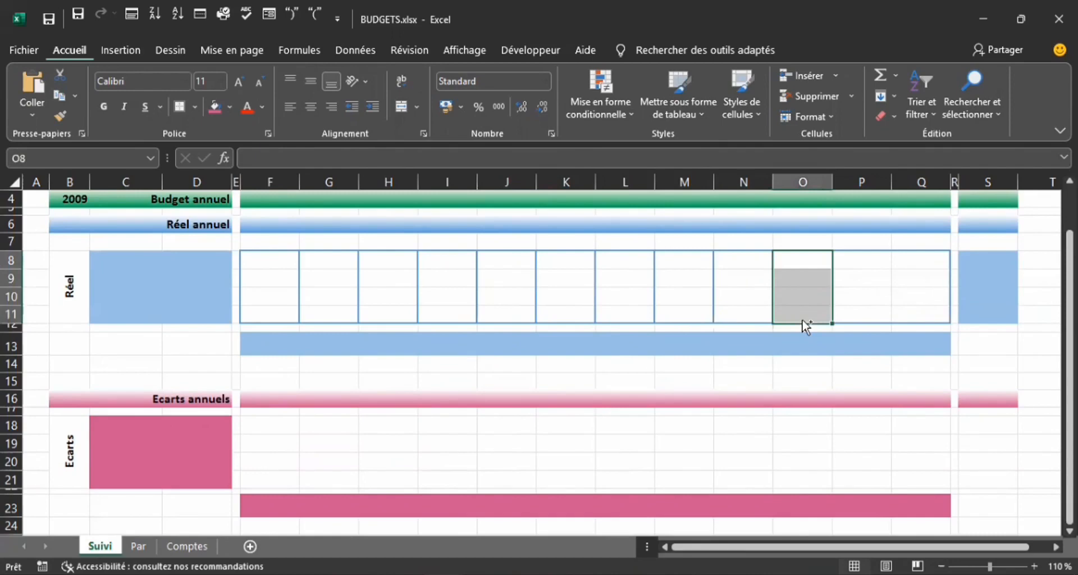
{"action": "left_click_drag", "start_coordinate": [913, 258], "coordinate": [909, 314]}
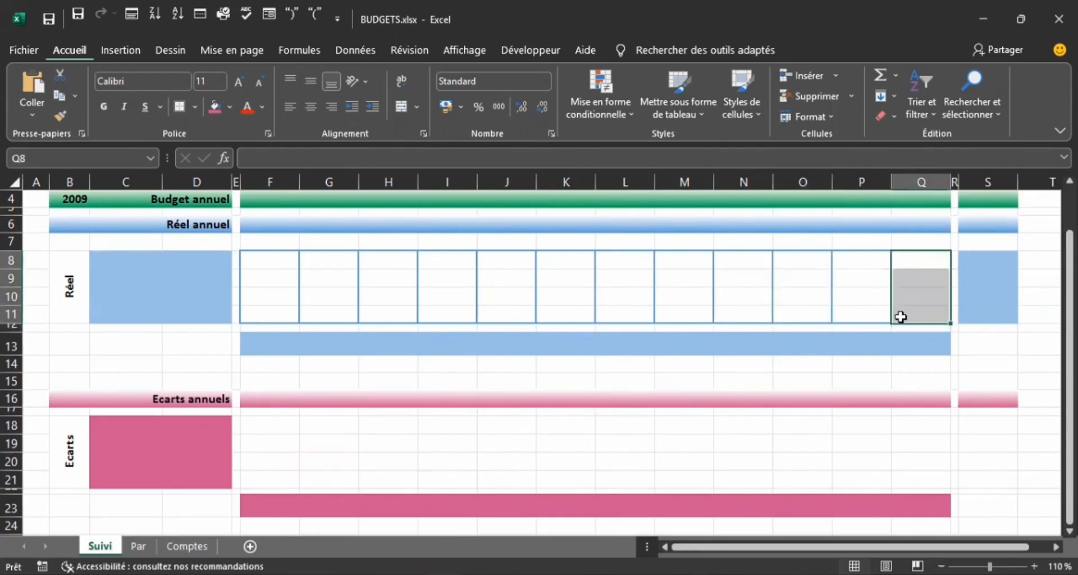
- After checking Budget.xlsx, copy the blue cell formatting of F13:Q13 onto spacer cells F12:Q12 in BUDGETS.xlsx
{"action": "left_click", "coordinate": [819, 366]}
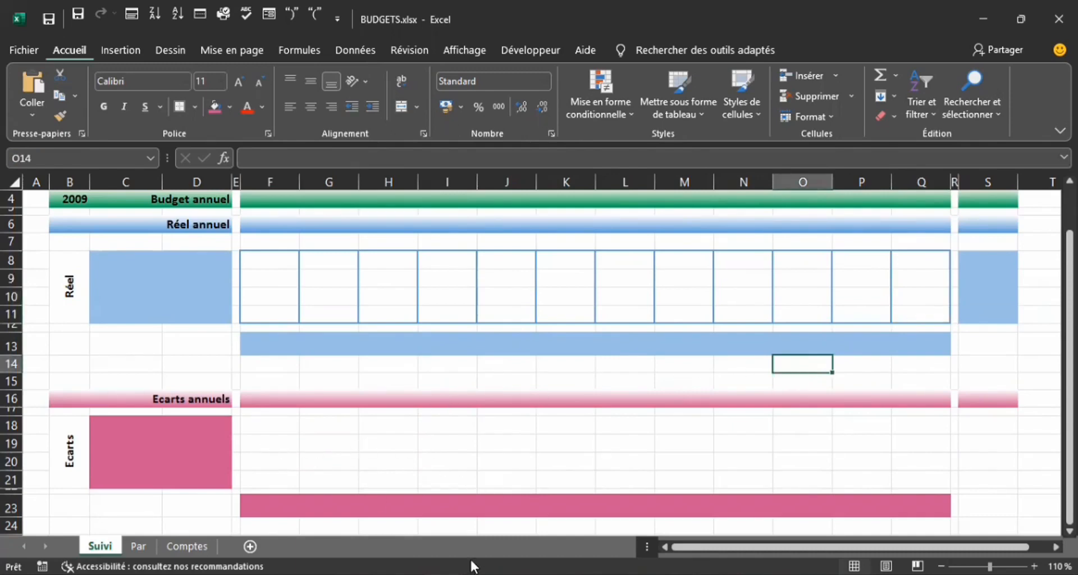
{"action": "mouse_move", "coordinate": [444, 573]}
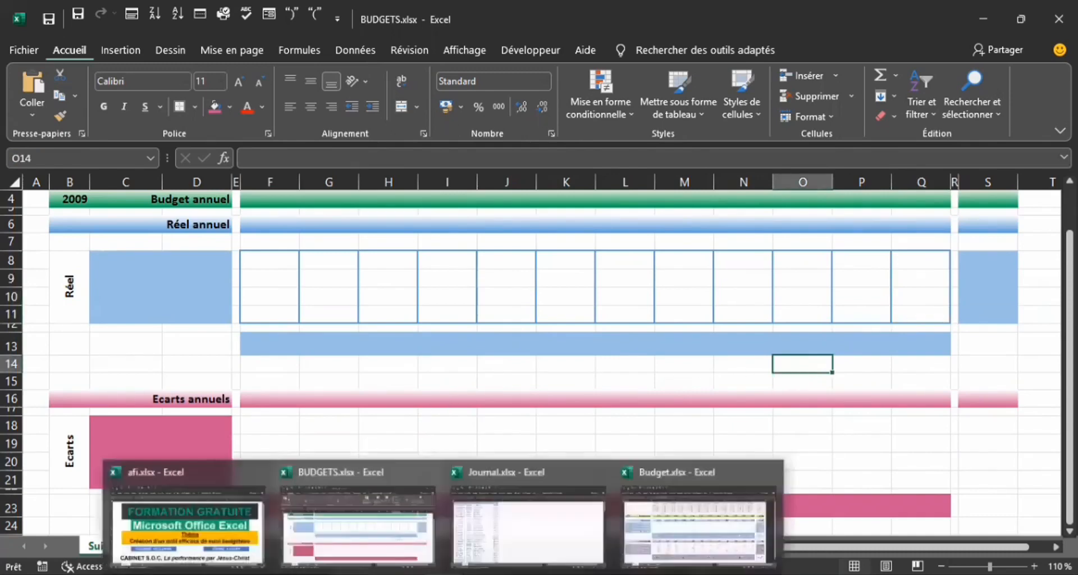
{"action": "left_click", "coordinate": [663, 552]}
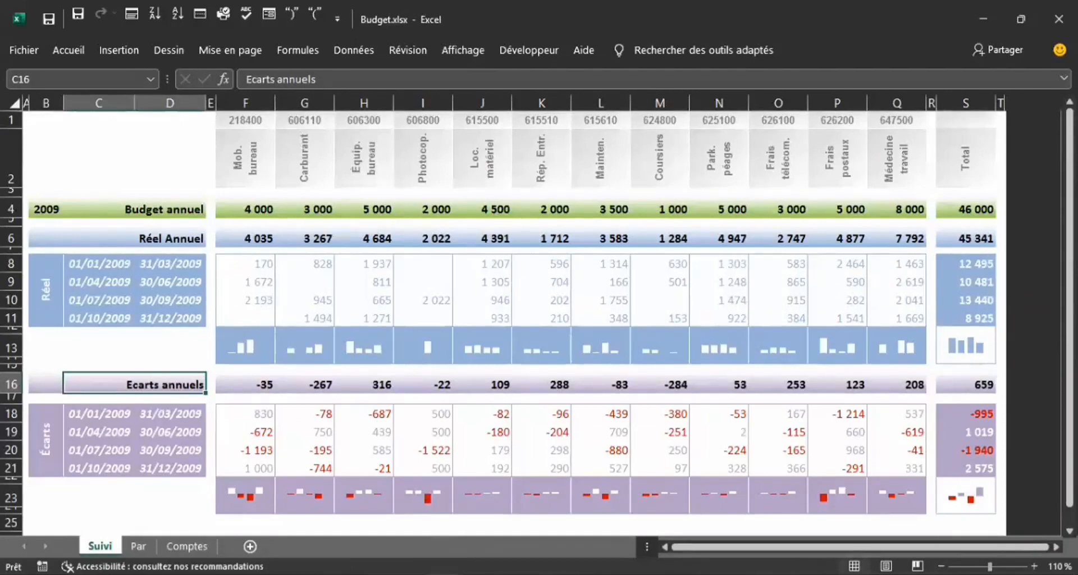
{"action": "left_click", "coordinate": [357, 531]}
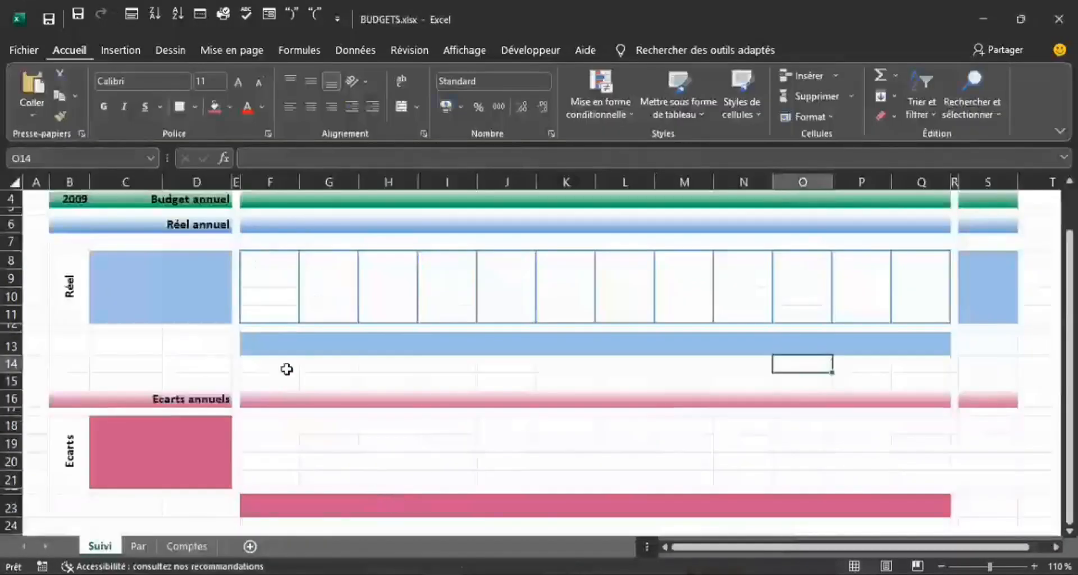
{"action": "left_click", "coordinate": [260, 337]}
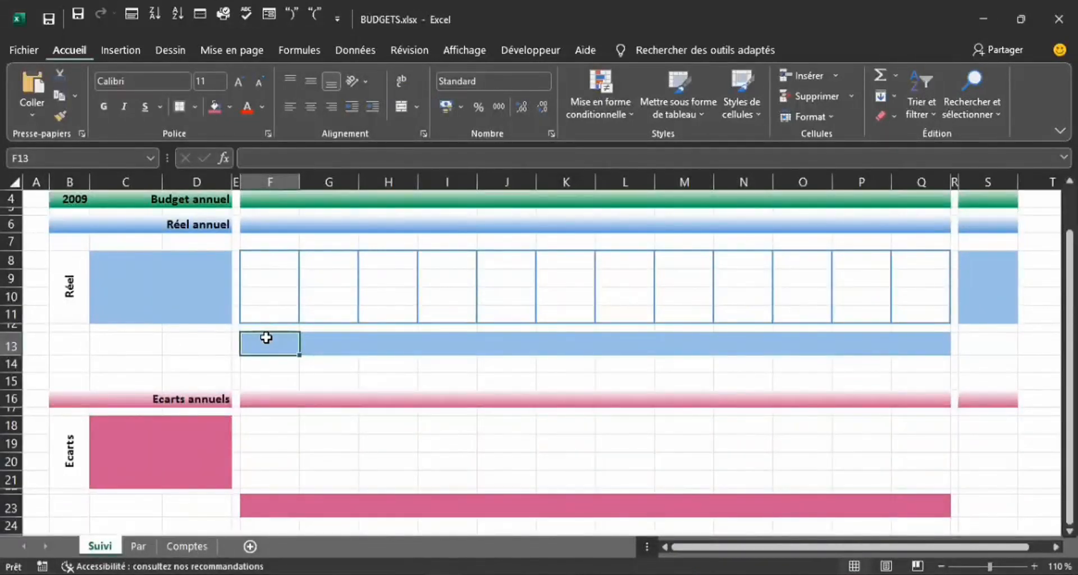
{"action": "left_click_drag", "start_coordinate": [272, 342], "coordinate": [918, 344]}
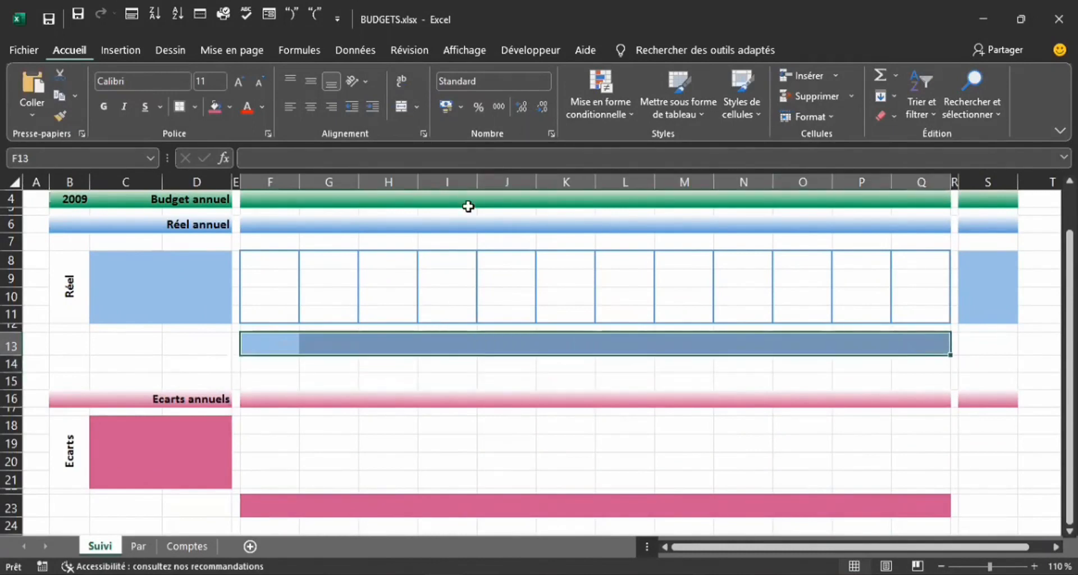
{"action": "left_click", "coordinate": [62, 117]}
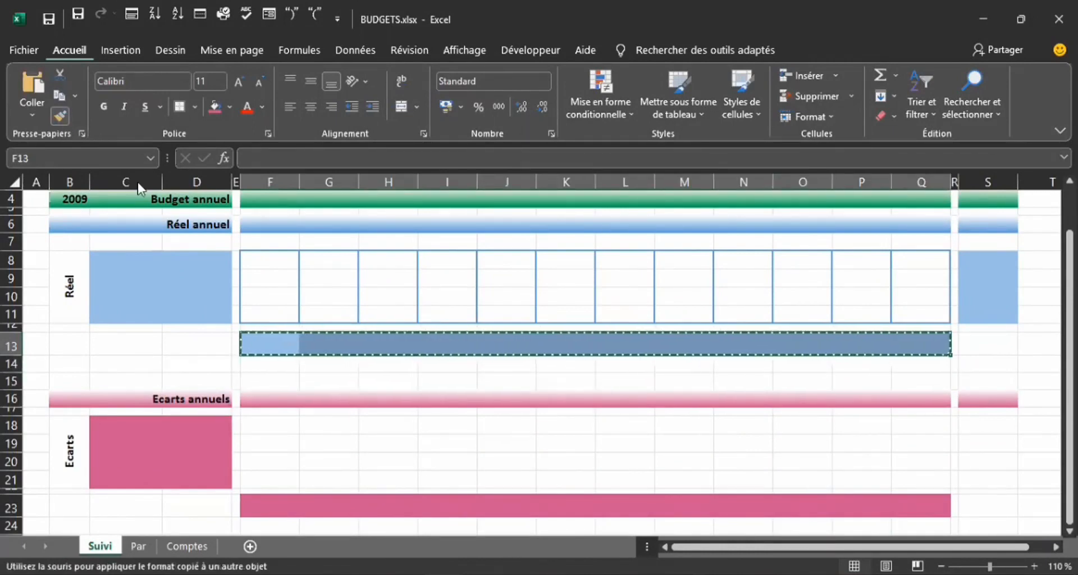
{"action": "mouse_move", "coordinate": [251, 327]}
{"action": "left_mouse_down"}
{"action": "mouse_move", "coordinate": [622, 330]}
{"action": "mouse_move", "coordinate": [794, 315]}
{"action": "mouse_move", "coordinate": [927, 326]}
{"action": "left_mouse_up"}
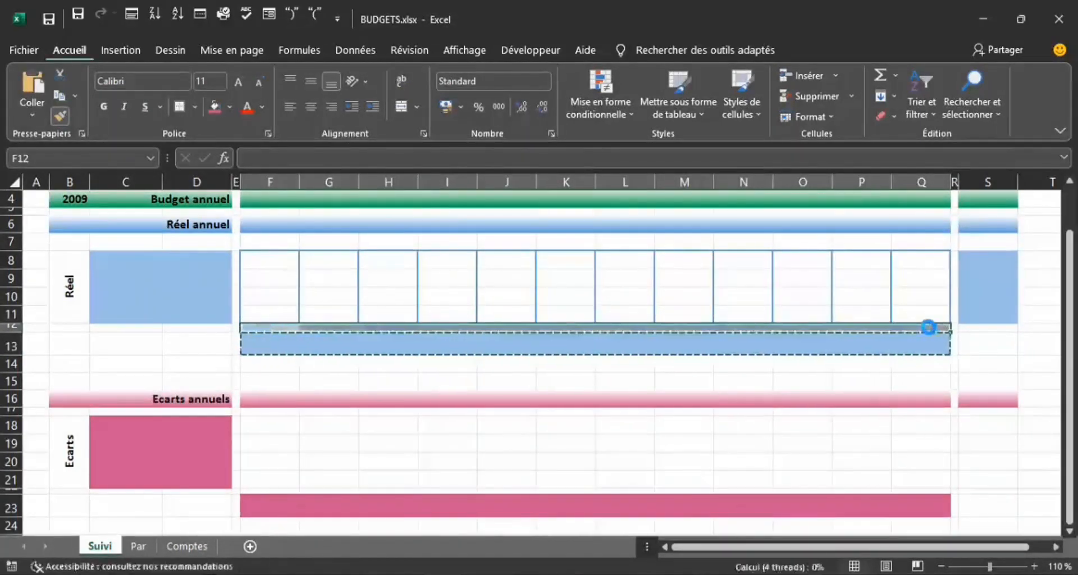
{"action": "left_click", "coordinate": [835, 338]}
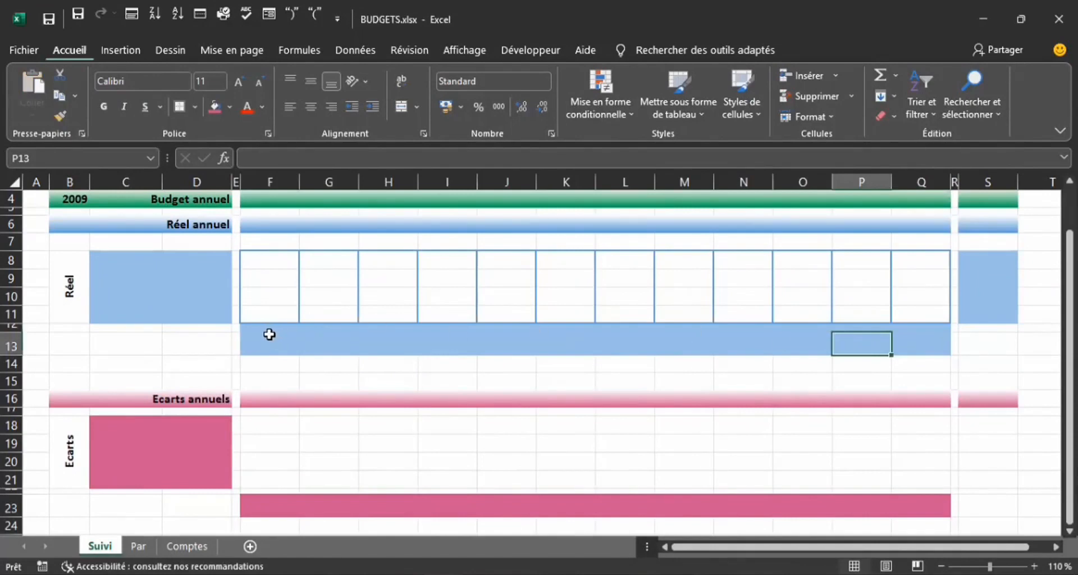
- Set the border line colour to theme white and apply thick outside borders to F12:F13
{"action": "left_click", "coordinate": [270, 343]}
{"action": "left_click_drag", "start_coordinate": [261, 328], "coordinate": [261, 341]}
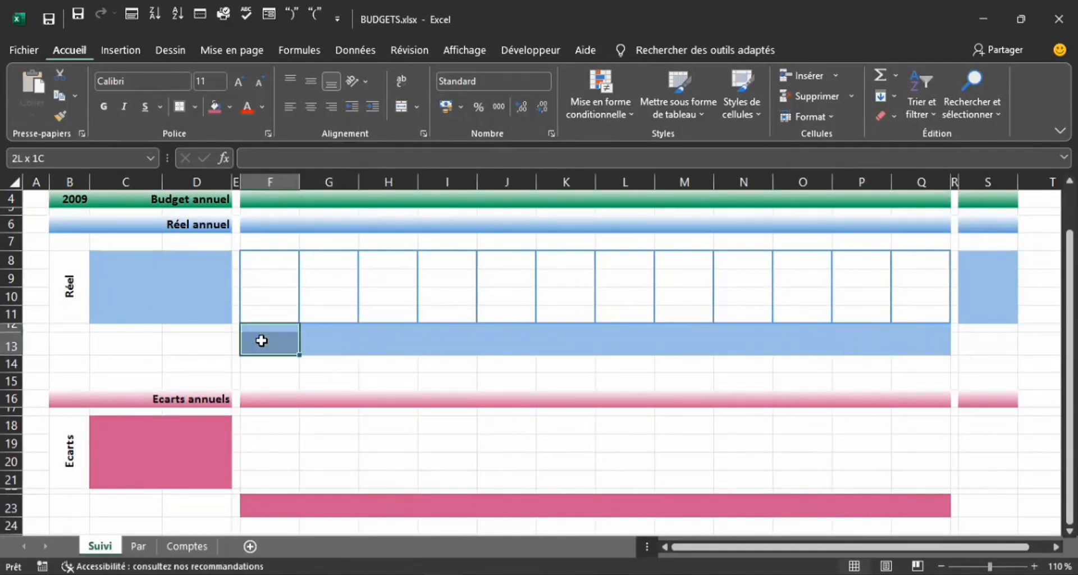
{"action": "left_click", "coordinate": [195, 106]}
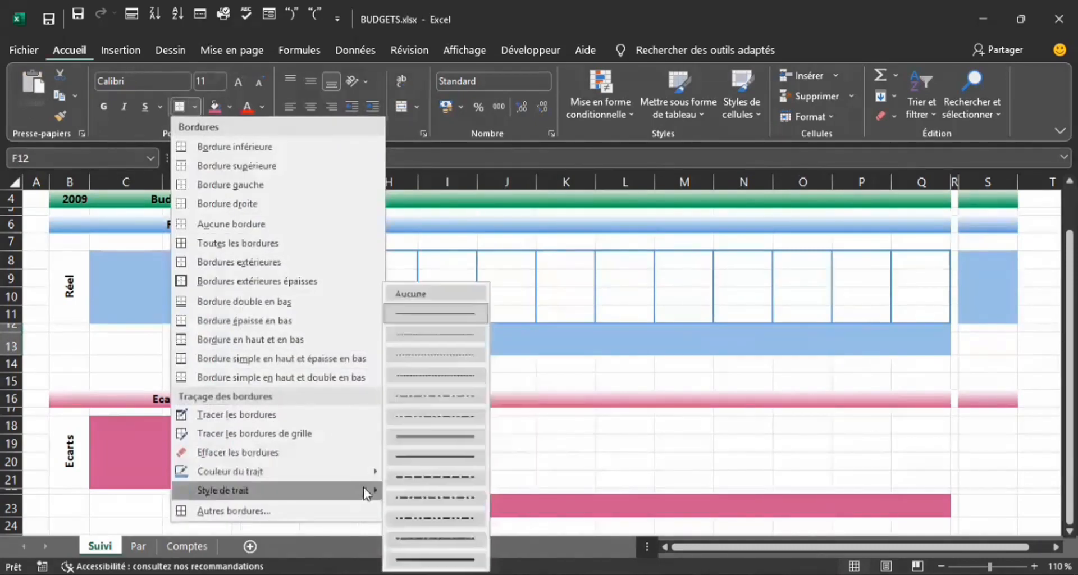
{"action": "mouse_move", "coordinate": [372, 475]}
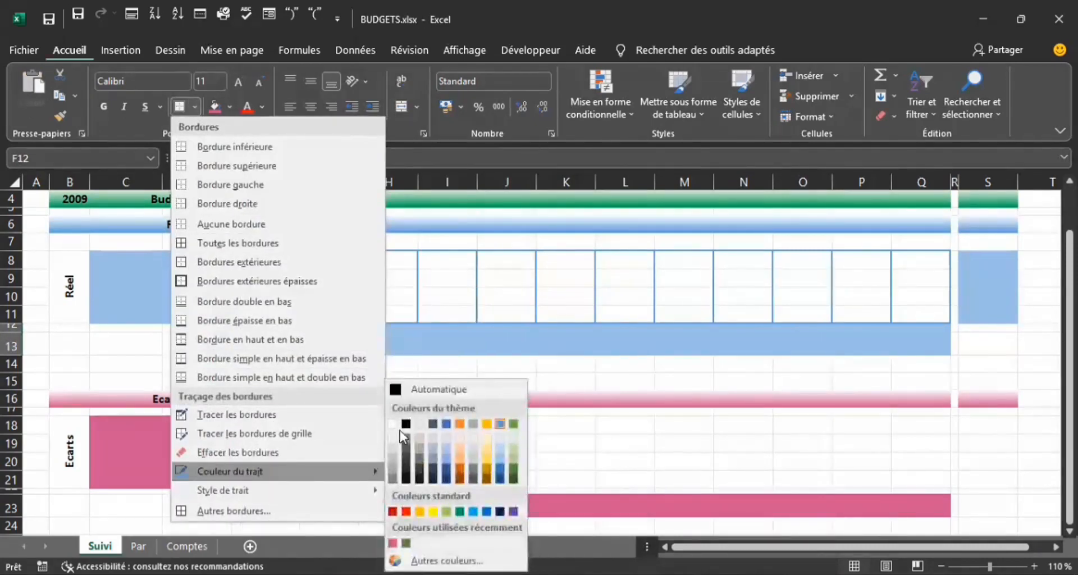
{"action": "left_click", "coordinate": [392, 424]}
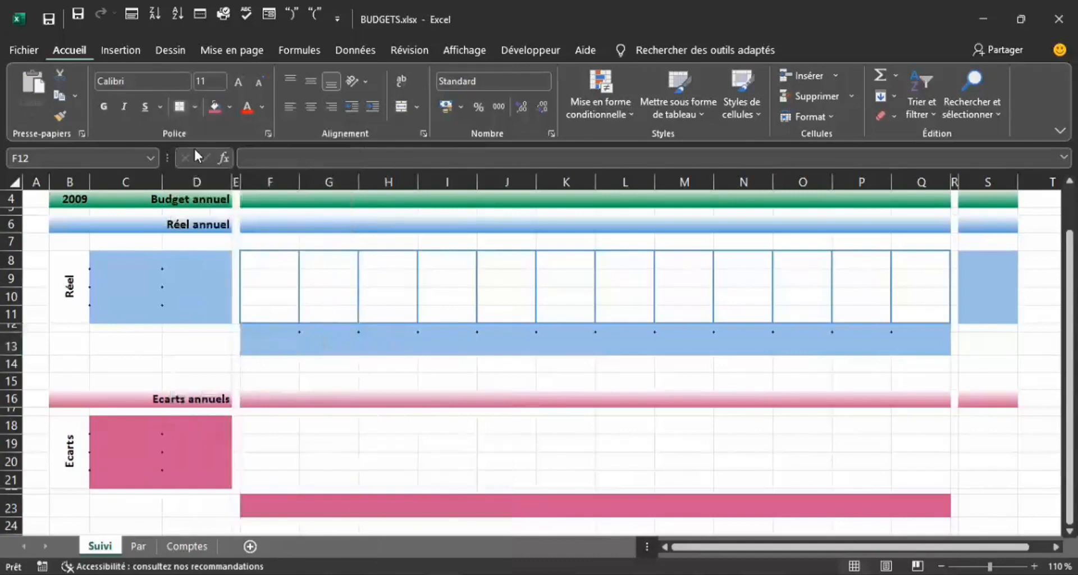
{"action": "left_click", "coordinate": [194, 107]}
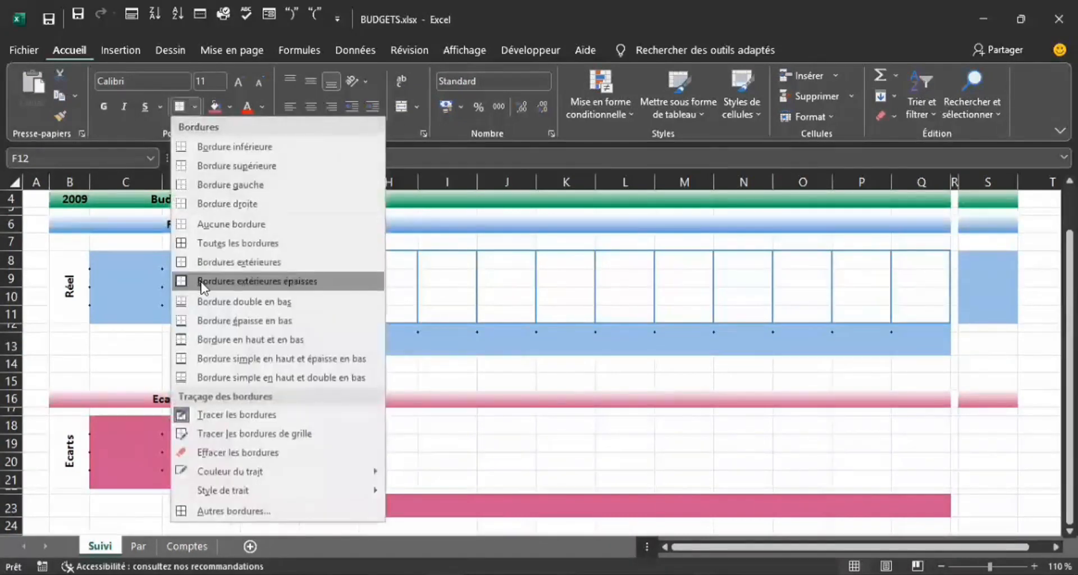
{"action": "left_click", "coordinate": [185, 283]}
- Apply the same white thick outside border to G12:G13, to H12:Q13 as one range, and to P12:P13
{"action": "left_click", "coordinate": [330, 339]}
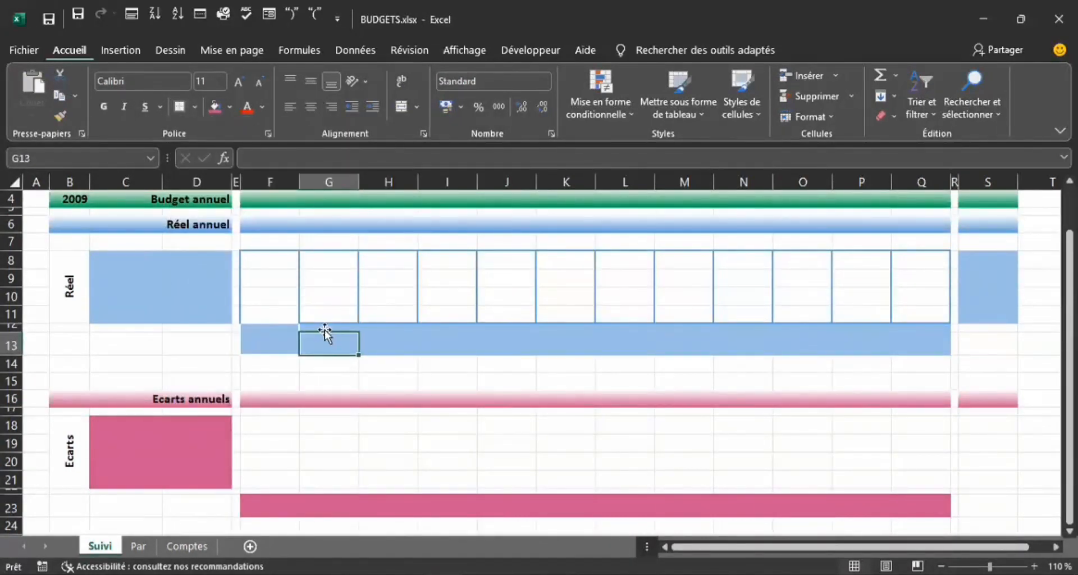
{"action": "left_click_drag", "start_coordinate": [320, 325], "coordinate": [319, 342]}
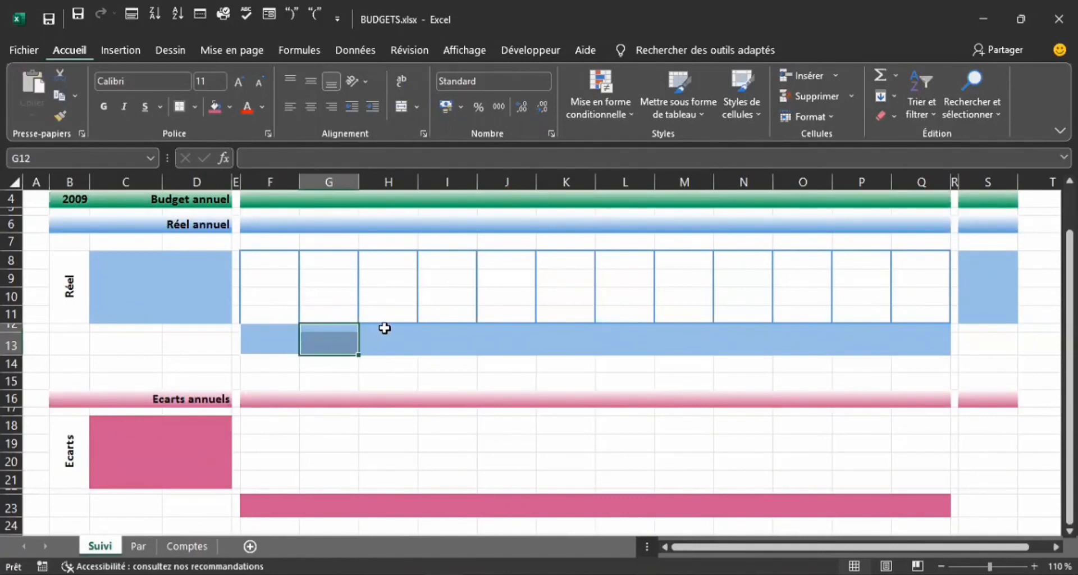
{"action": "left_click", "coordinate": [383, 333]}
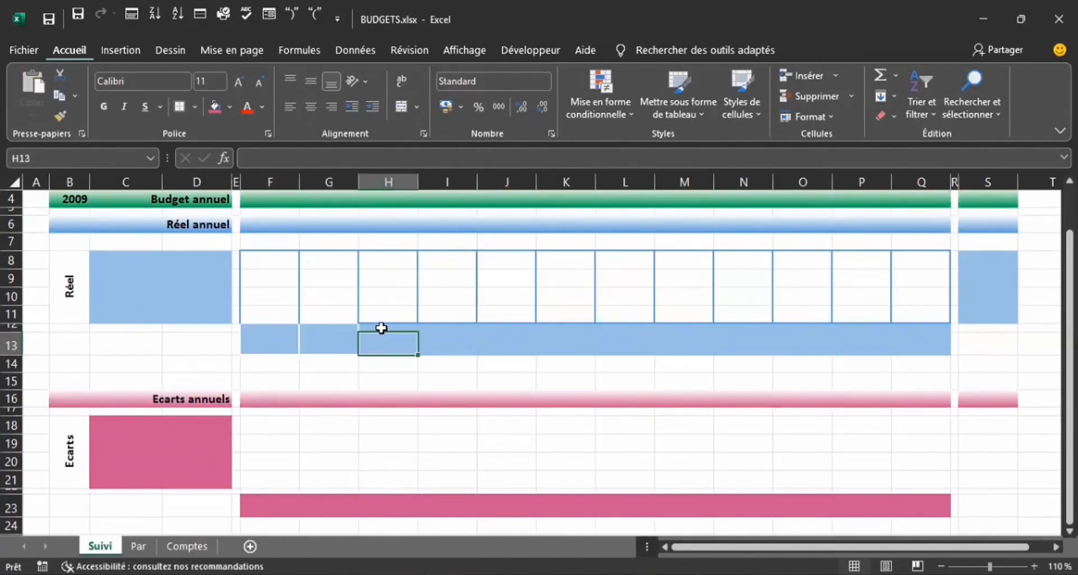
{"action": "left_click_drag", "start_coordinate": [391, 330], "coordinate": [905, 352]}
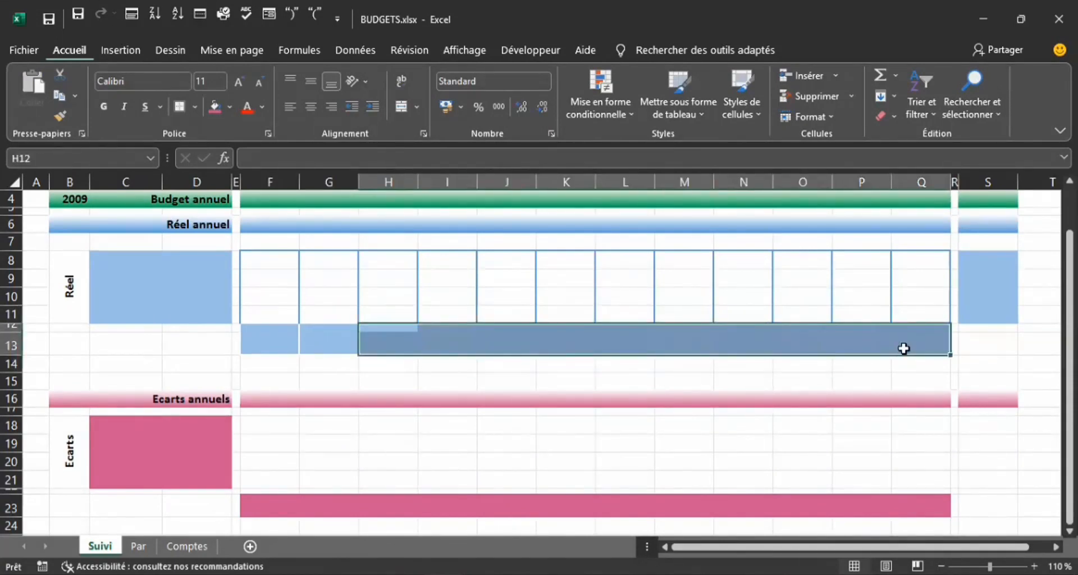
{"action": "left_click", "coordinate": [846, 336]}
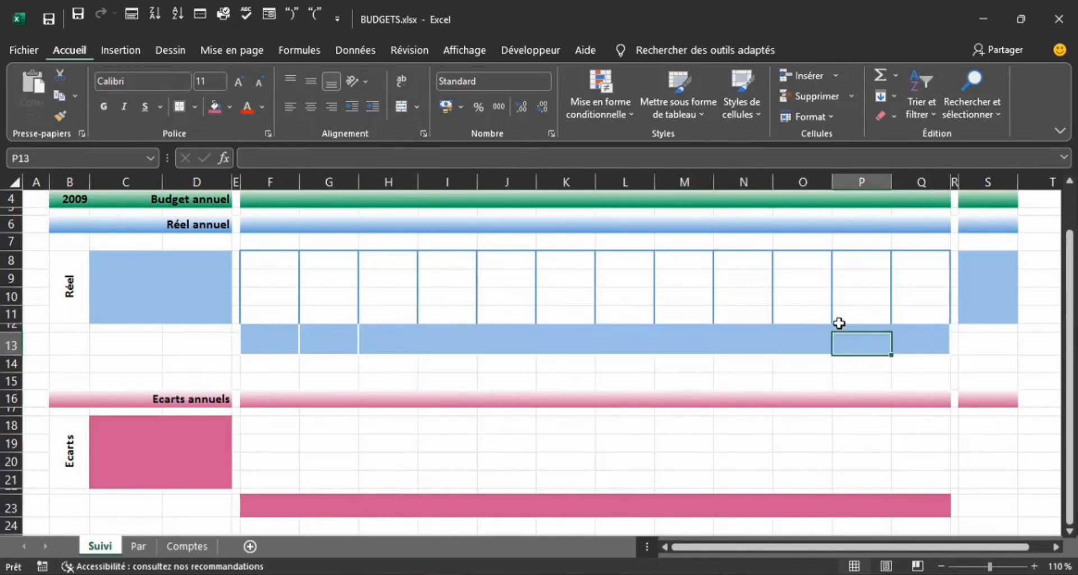
{"action": "left_click_drag", "start_coordinate": [843, 330], "coordinate": [844, 337]}
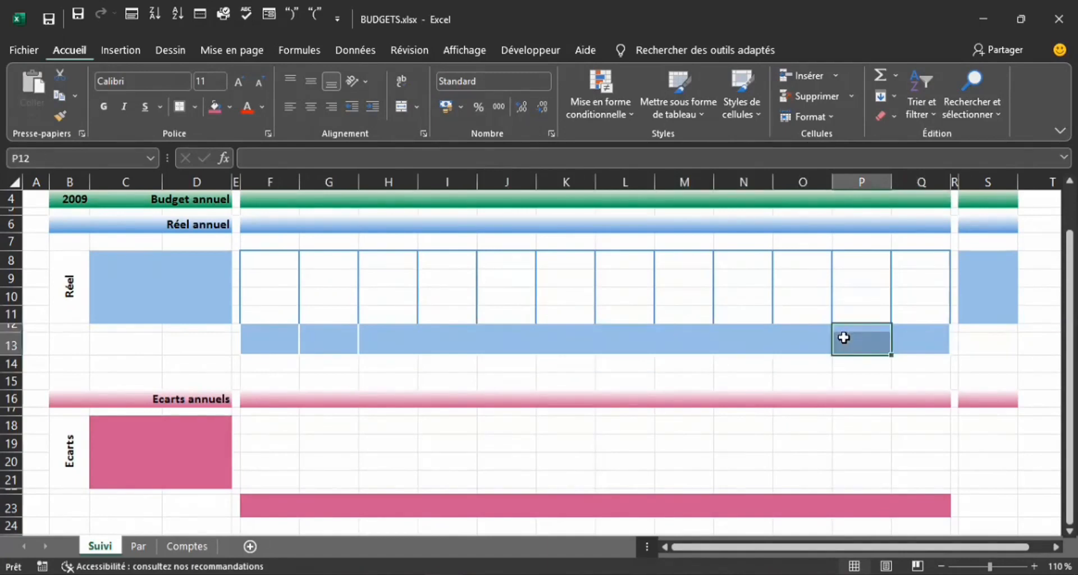
- Finish dividing the blue band into columns by applying the white outside border to N12:N13, L12:L13, J12:J13 and I12:I13
{"action": "left_click_drag", "start_coordinate": [735, 327], "coordinate": [737, 339]}
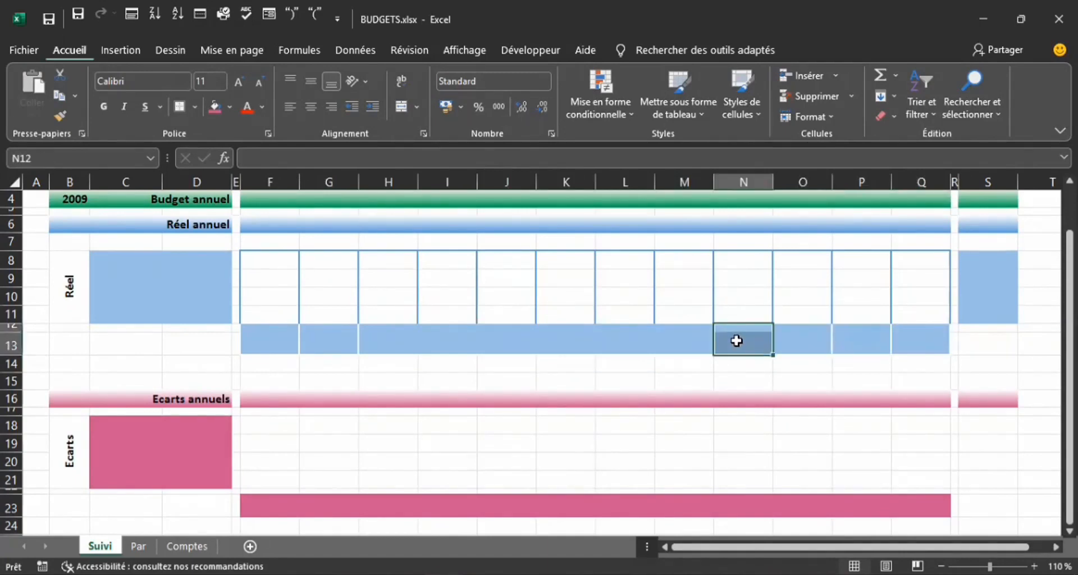
{"action": "left_click_drag", "start_coordinate": [628, 326], "coordinate": [626, 342]}
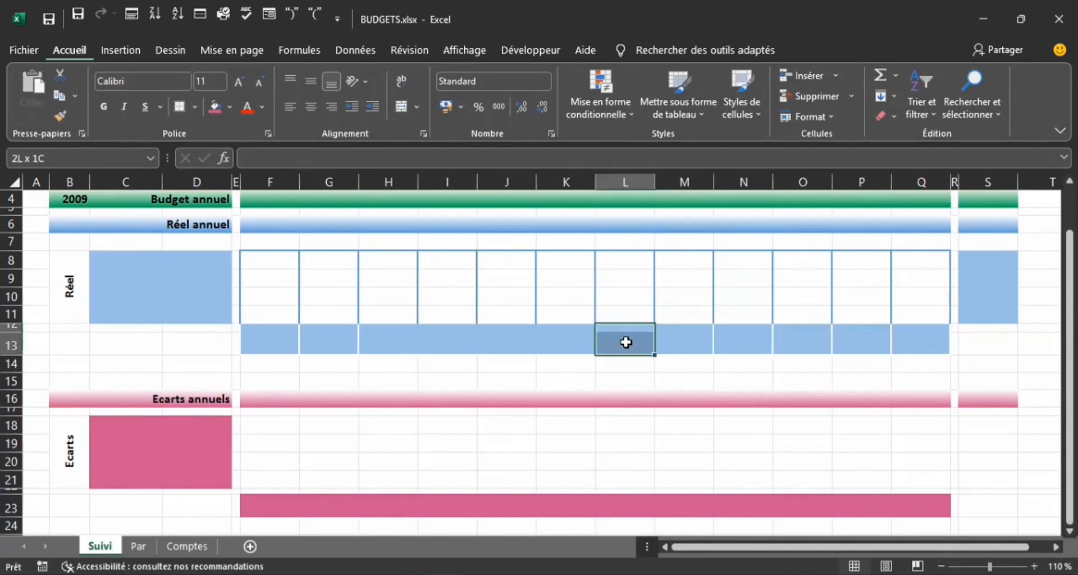
{"action": "left_click_drag", "start_coordinate": [513, 325], "coordinate": [512, 343]}
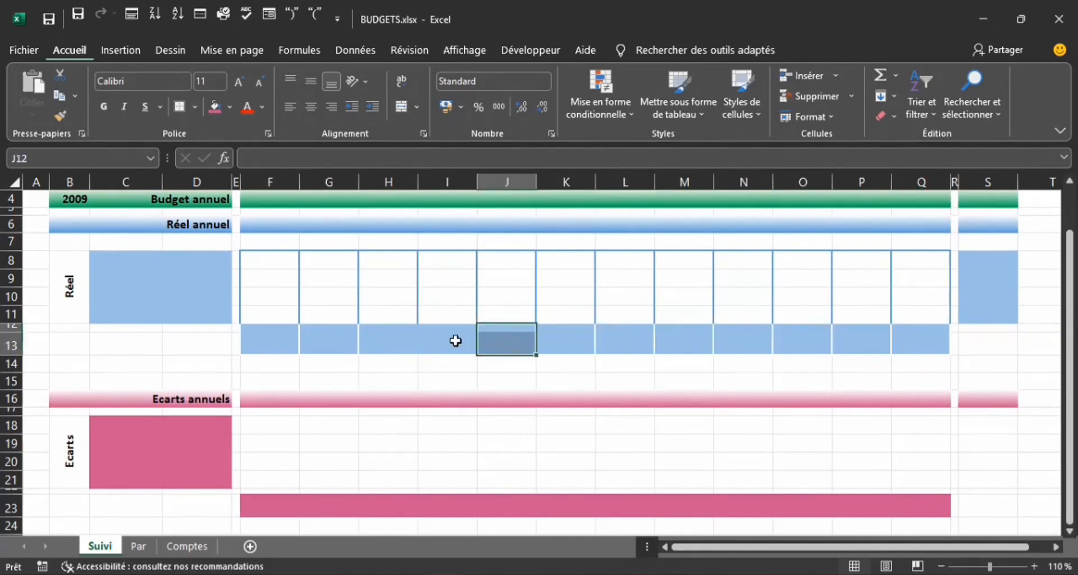
{"action": "left_click_drag", "start_coordinate": [429, 328], "coordinate": [430, 347]}
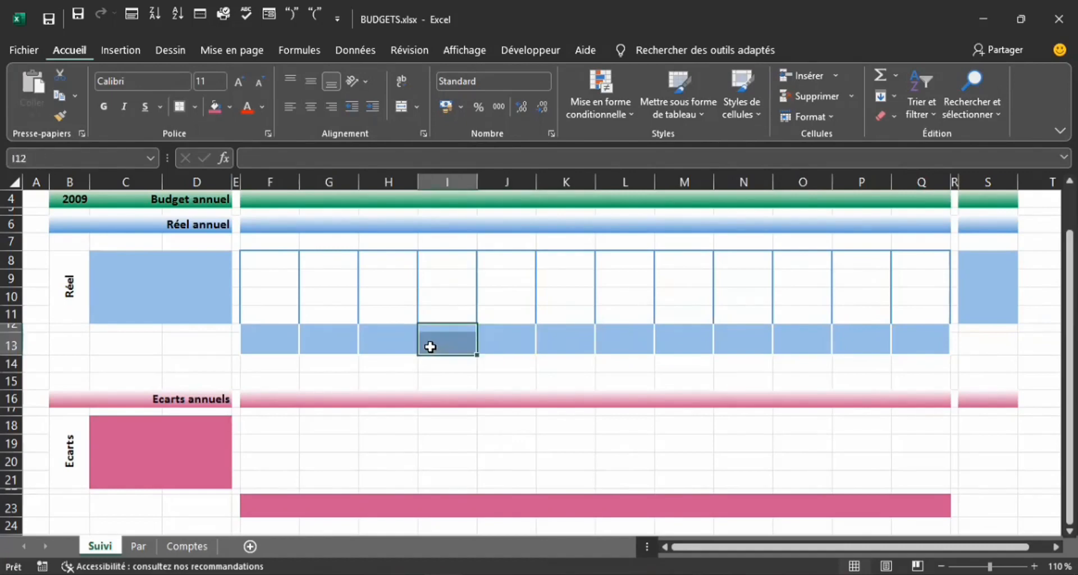
{"action": "left_click", "coordinate": [391, 378]}
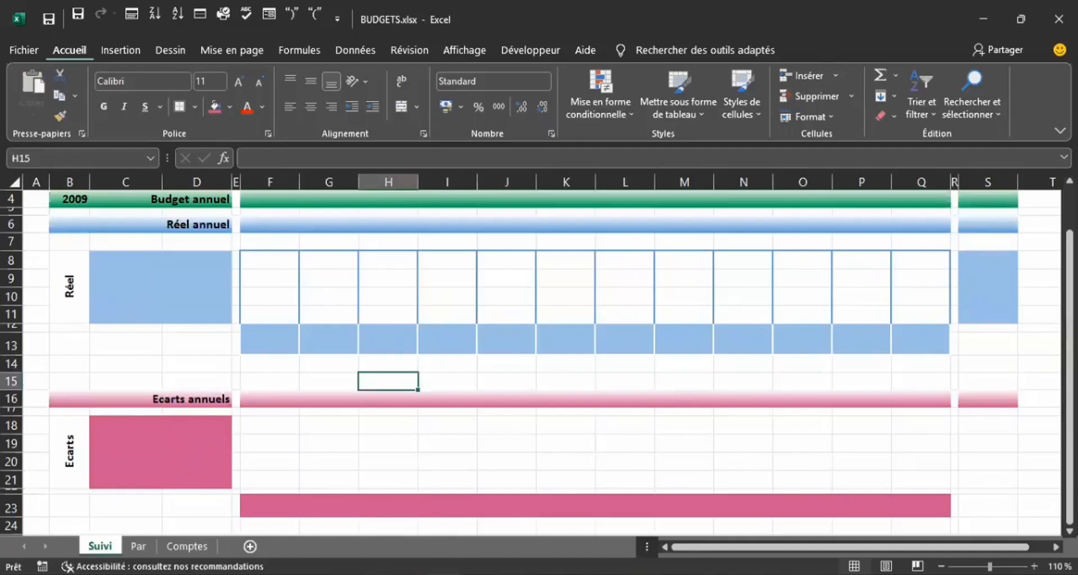
- After comparing with Budget.xlsx, narrow spacer rows 14 and 15 above the Ecarts annuels row in BUDGETS.xlsx
{"action": "mouse_move", "coordinate": [465, 556]}
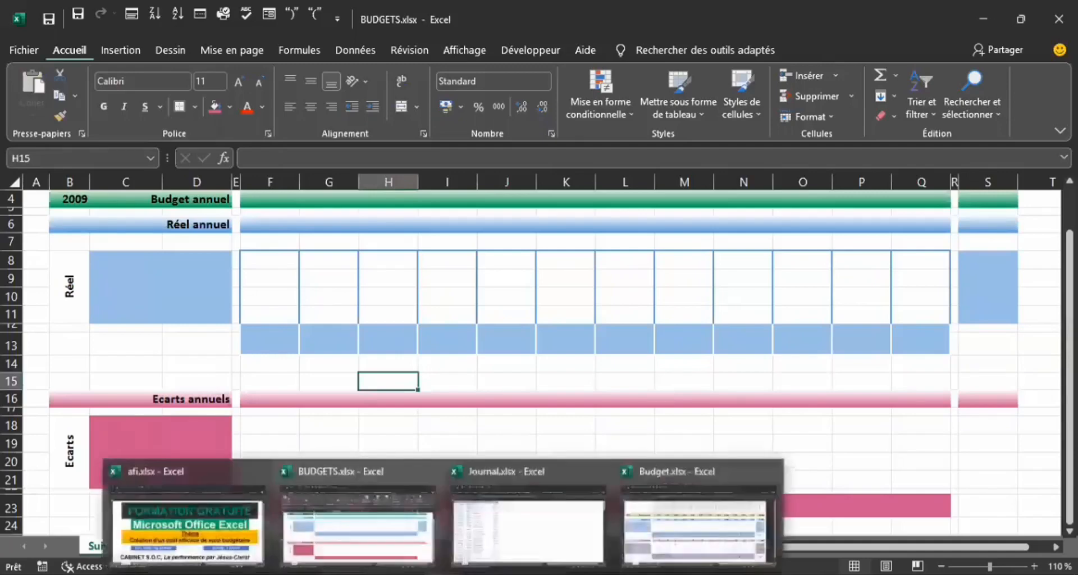
{"action": "left_click", "coordinate": [665, 553]}
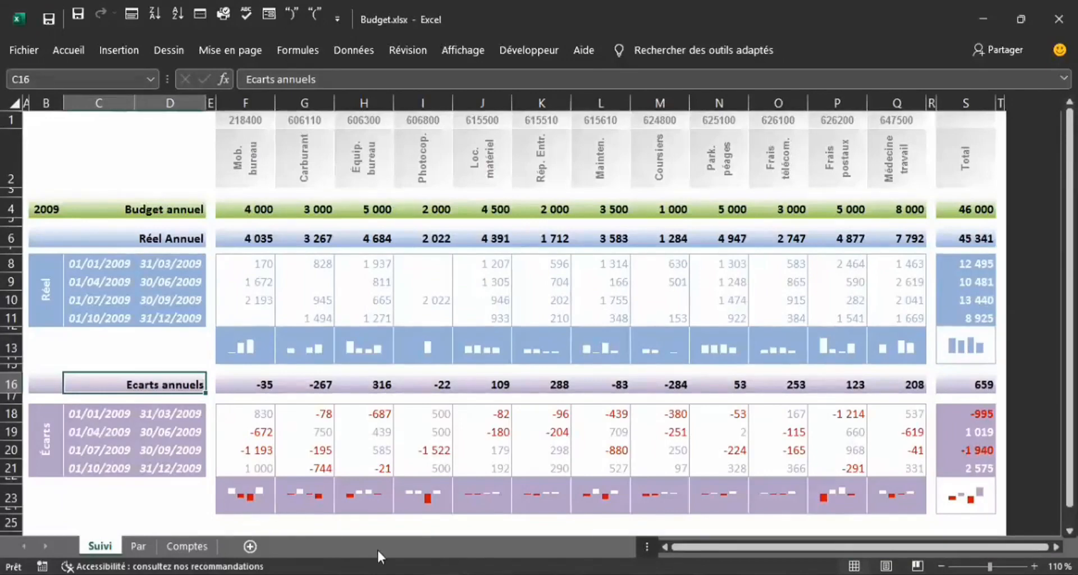
{"action": "mouse_move", "coordinate": [458, 556]}
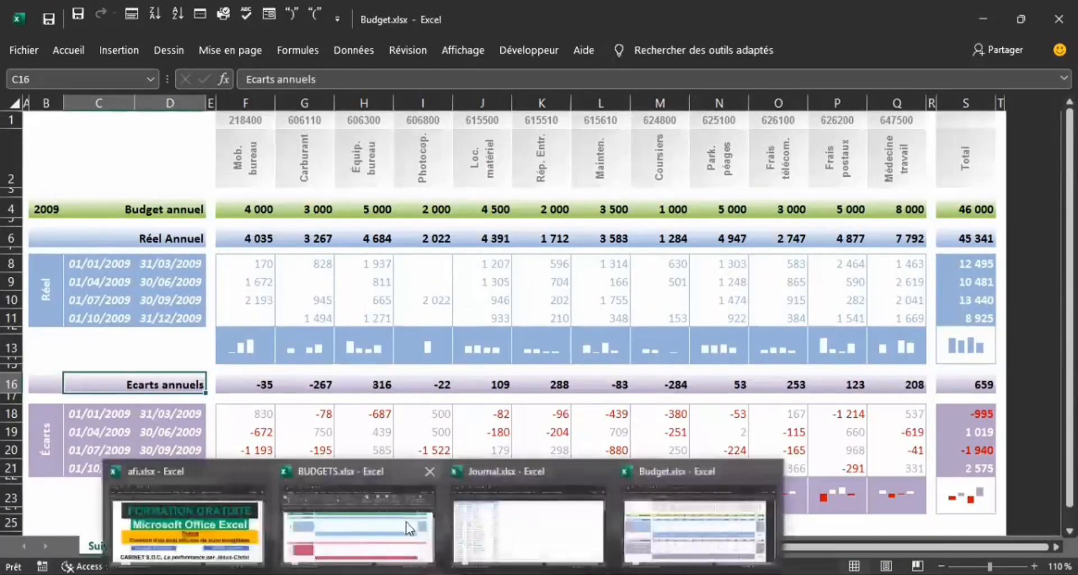
{"action": "left_click", "coordinate": [362, 520]}
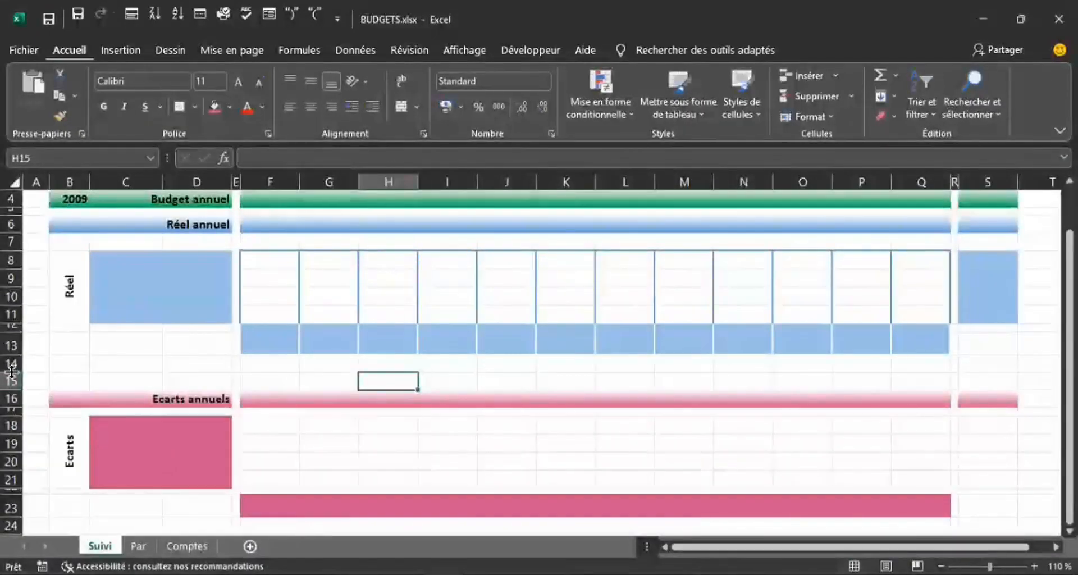
{"action": "mouse_move", "coordinate": [11, 373]}
{"action": "left_mouse_down"}
{"action": "mouse_move", "coordinate": [11, 362]}
{"action": "mouse_move", "coordinate": [13, 380]}
{"action": "left_mouse_up"}
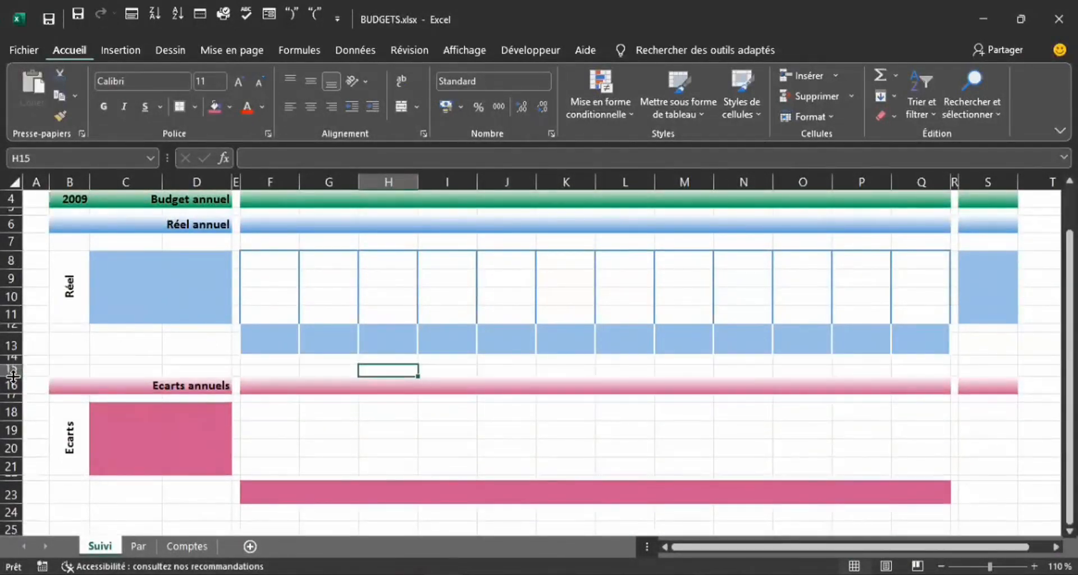
{"action": "left_click", "coordinate": [292, 426]}
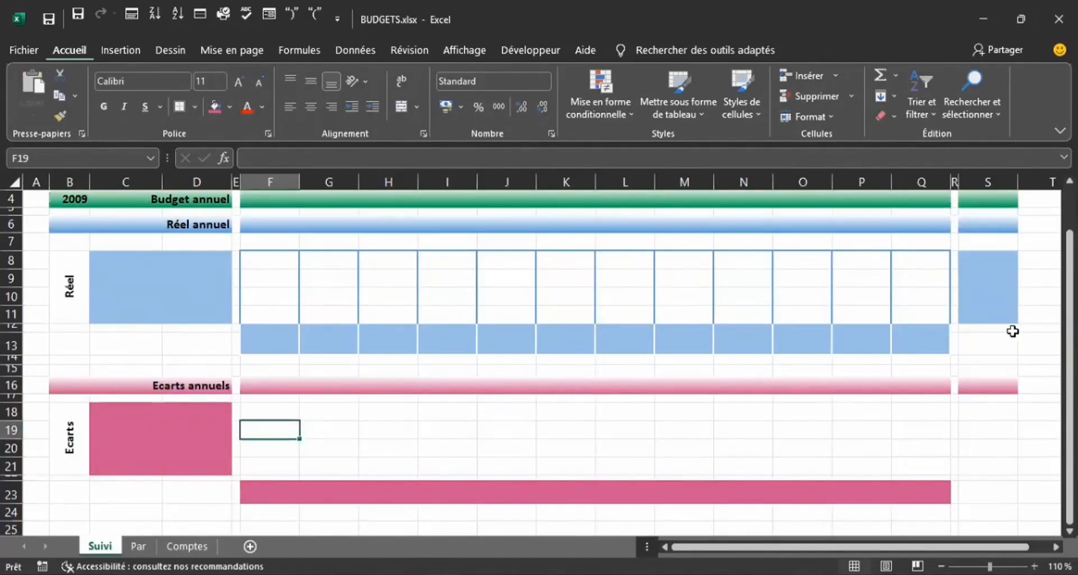
- Set the border line colour to the light blue theme colour and apply thick outside borders to S12:S13
{"action": "left_click", "coordinate": [987, 331]}
{"action": "left_click_drag", "start_coordinate": [987, 334], "coordinate": [986, 341]}
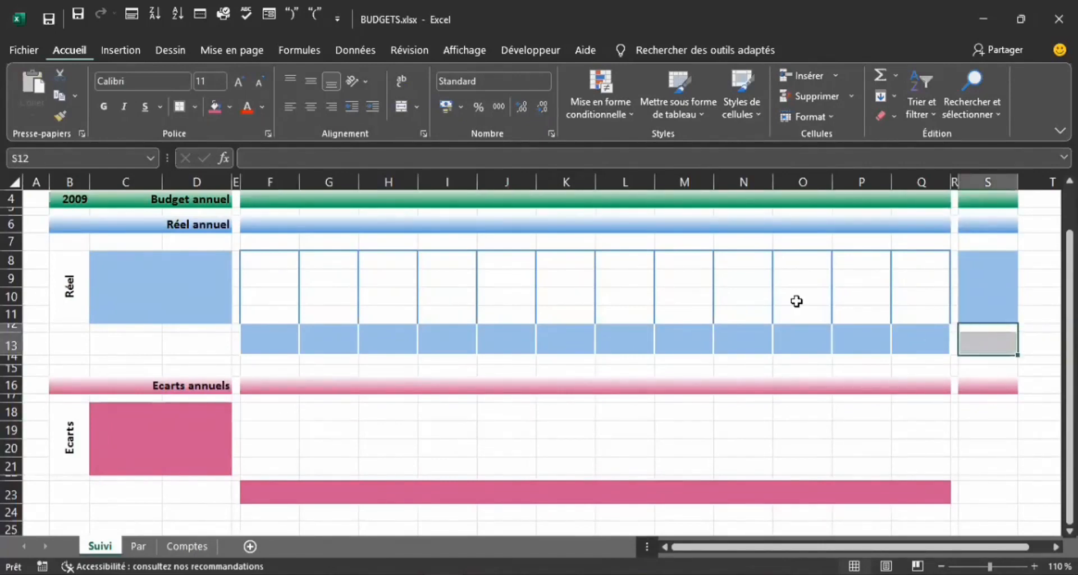
{"action": "left_click", "coordinate": [192, 106]}
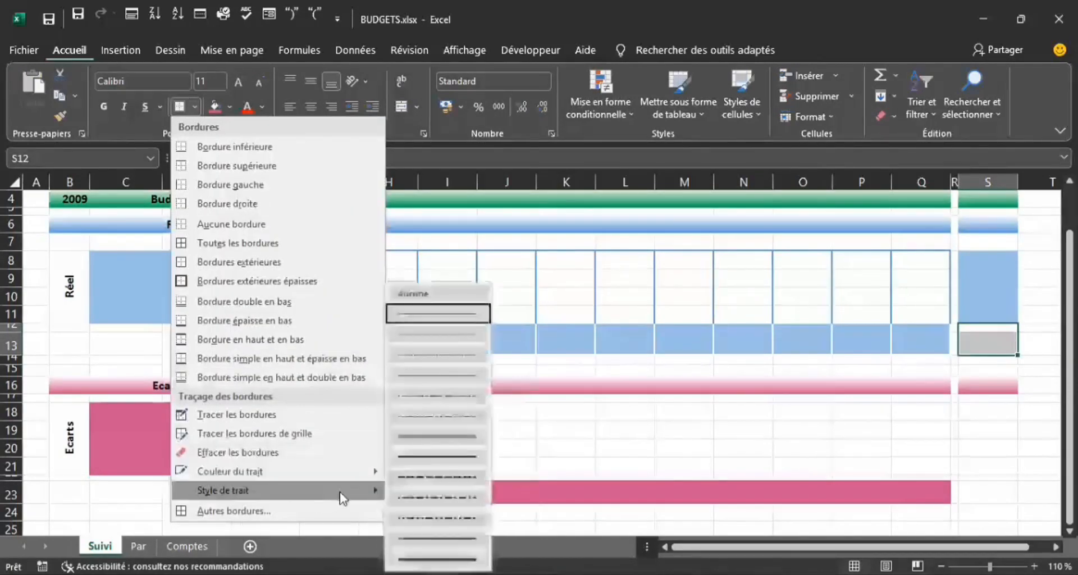
{"action": "mouse_move", "coordinate": [348, 473]}
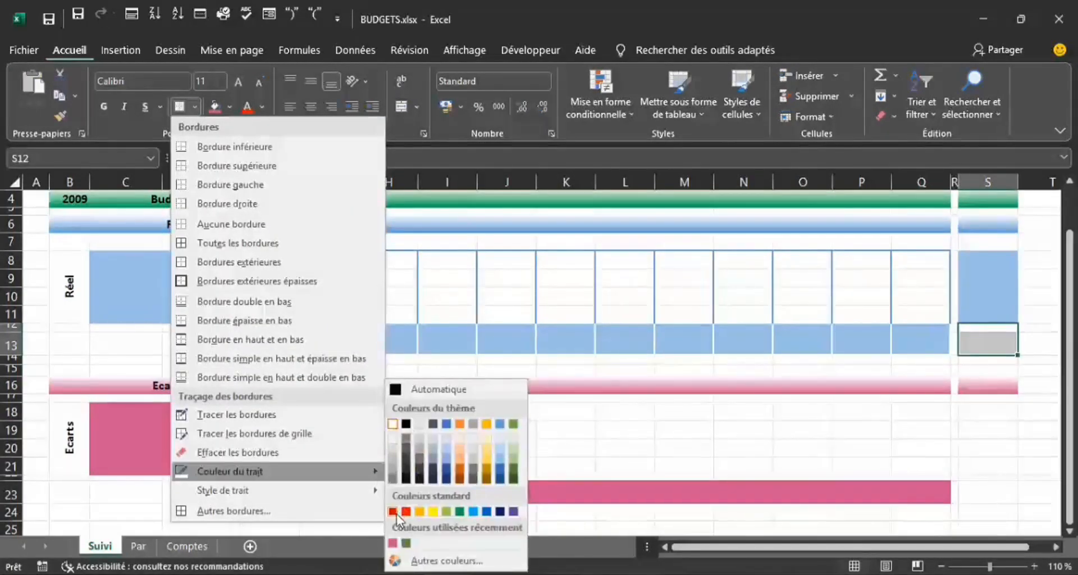
{"action": "left_click", "coordinate": [498, 425]}
{"action": "left_click", "coordinate": [195, 106]}
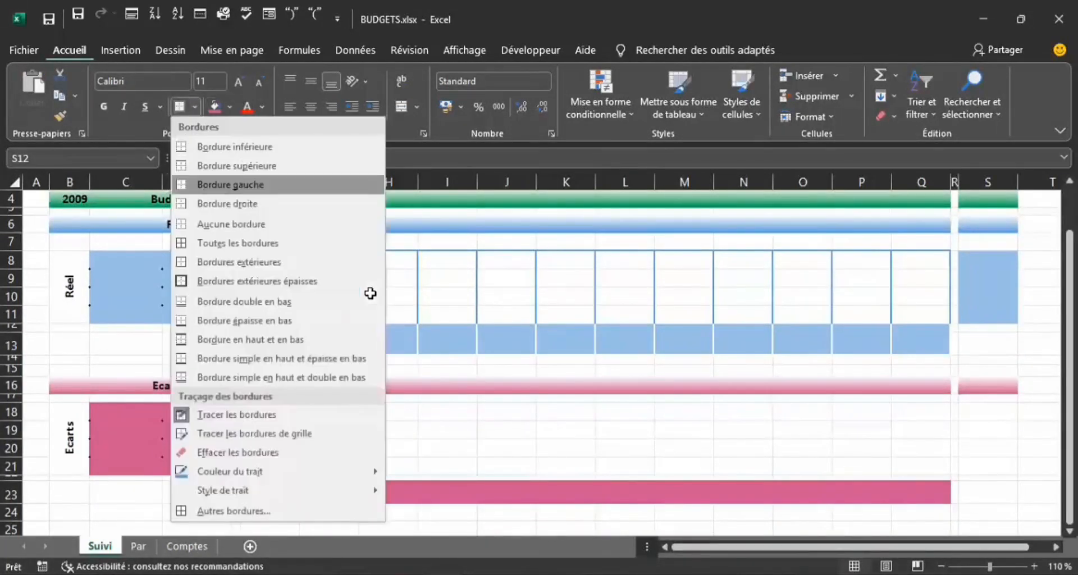
{"action": "left_click", "coordinate": [370, 287]}
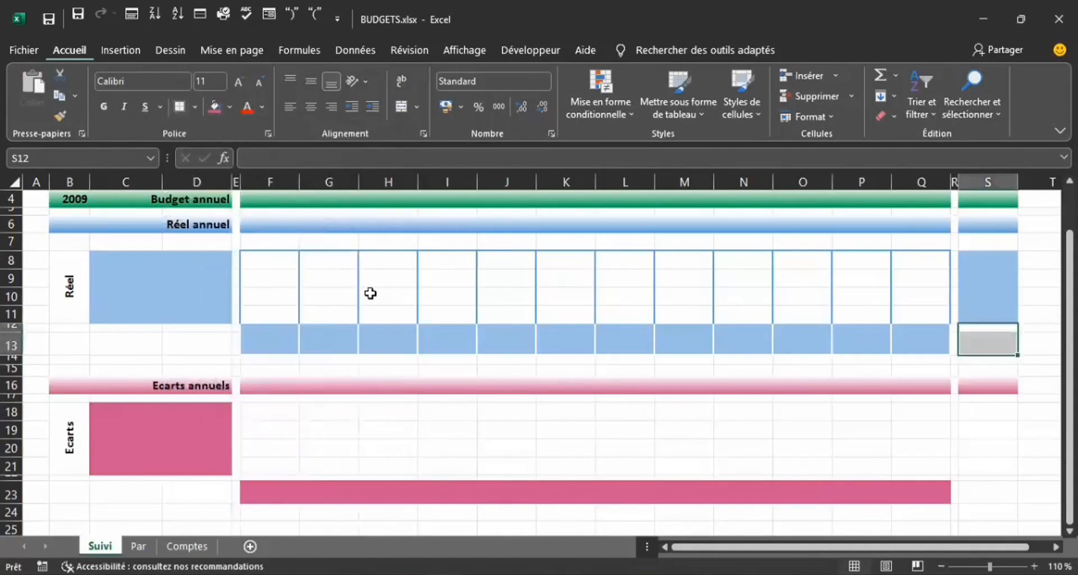
{"action": "left_click", "coordinate": [560, 474]}
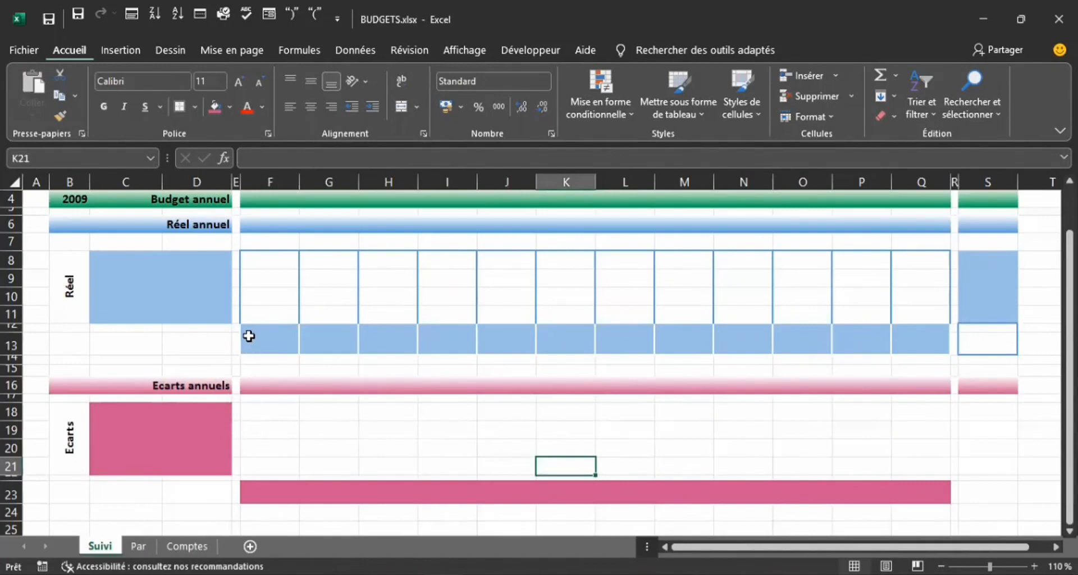
- Apply thick outside borders in the recently used pink to rows 18 to 21 of columns F, H, J, L, N, P and S separately
{"action": "left_click", "coordinate": [249, 337]}
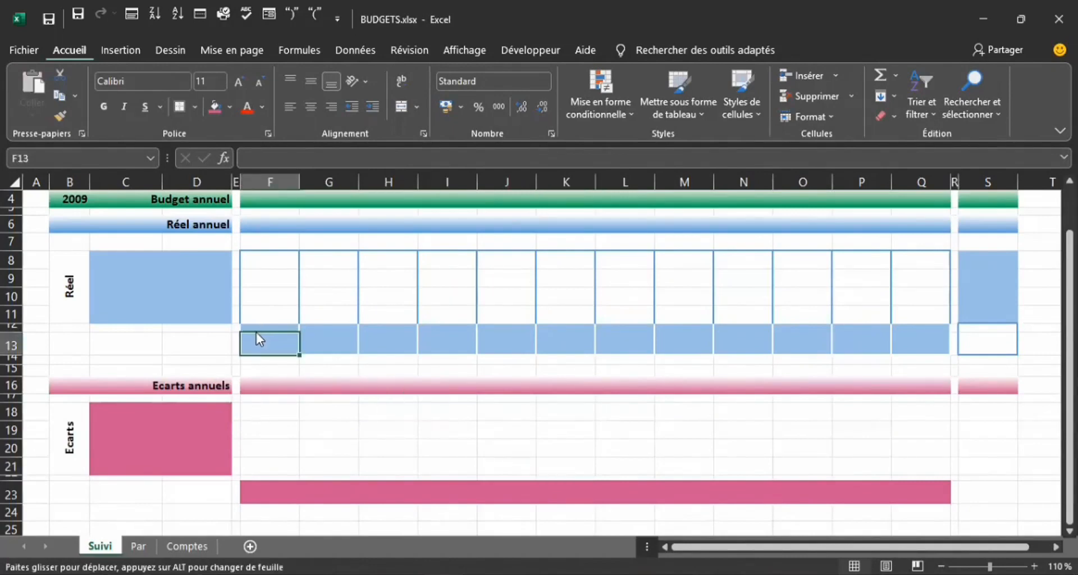
{"action": "left_click", "coordinate": [264, 415]}
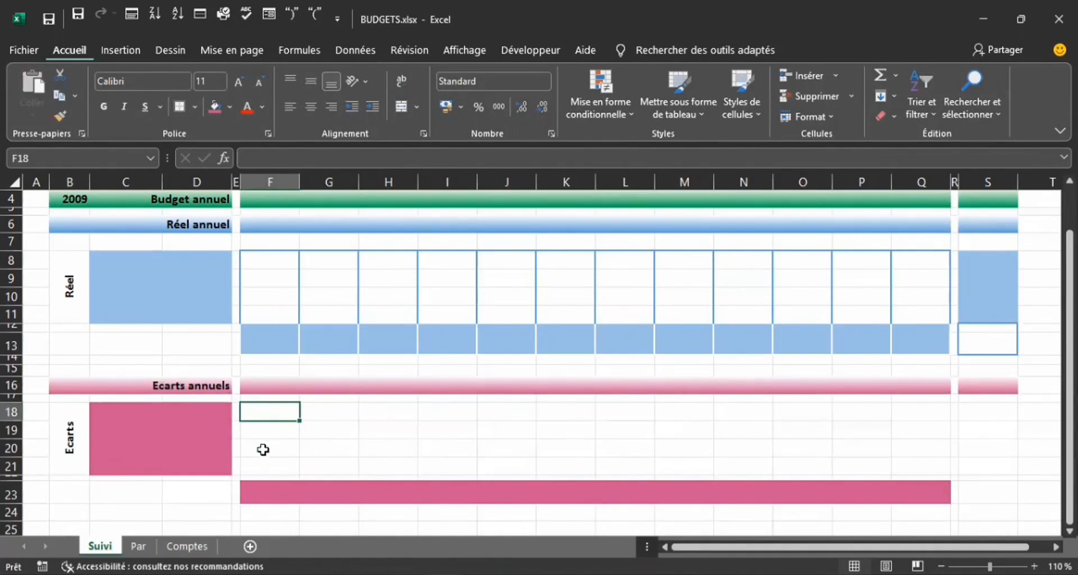
{"action": "left_click_drag", "start_coordinate": [263, 414], "coordinate": [263, 462]}
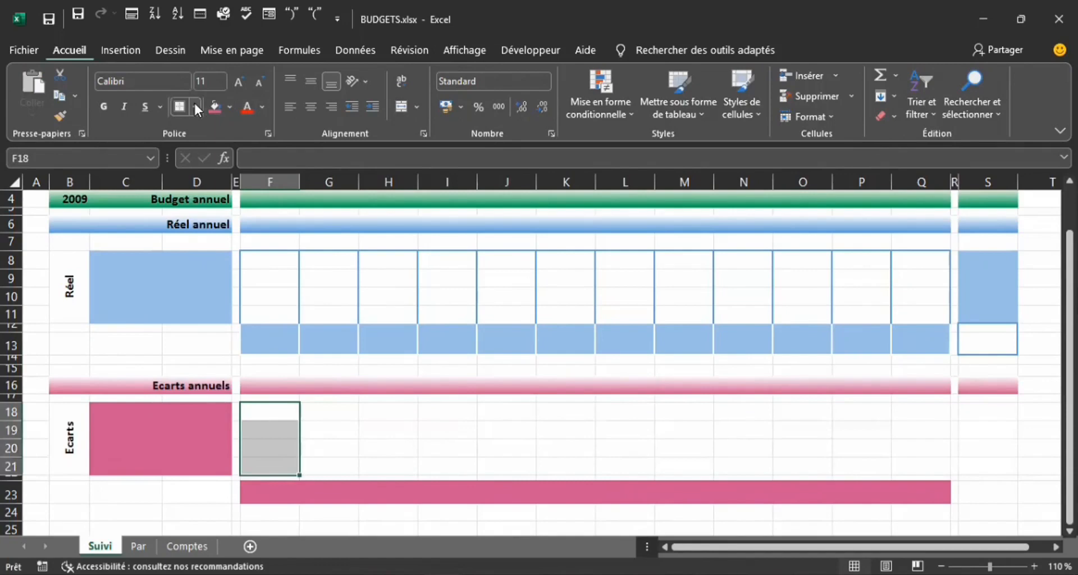
{"action": "left_click_drag", "start_coordinate": [388, 412], "coordinate": [388, 462], "text": "ctrl"}
{"action": "left_click_drag", "start_coordinate": [517, 407], "coordinate": [517, 458], "text": "ctrl"}
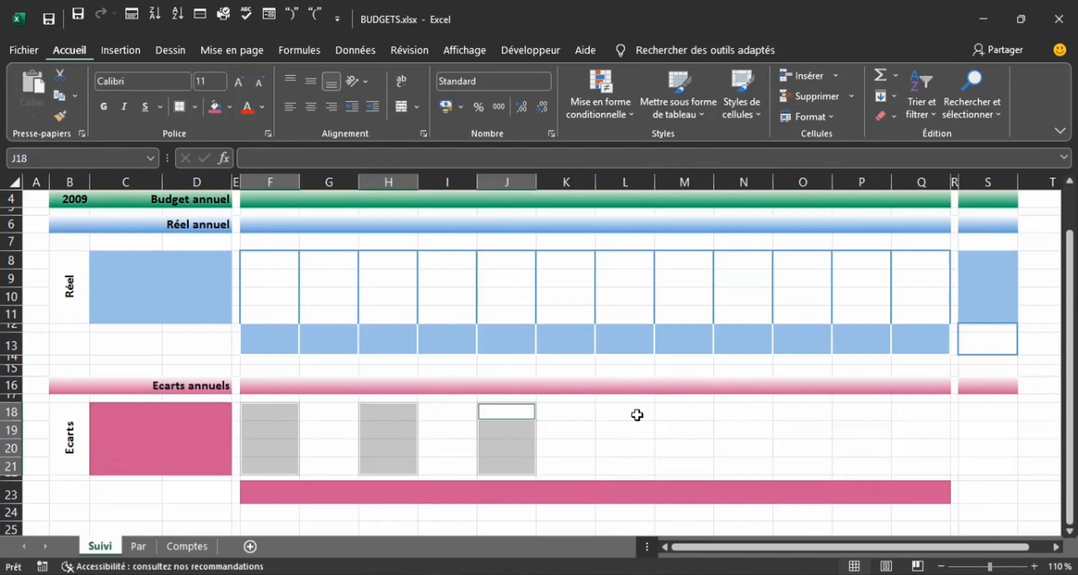
{"action": "left_click_drag", "start_coordinate": [635, 412], "coordinate": [633, 460], "text": "ctrl"}
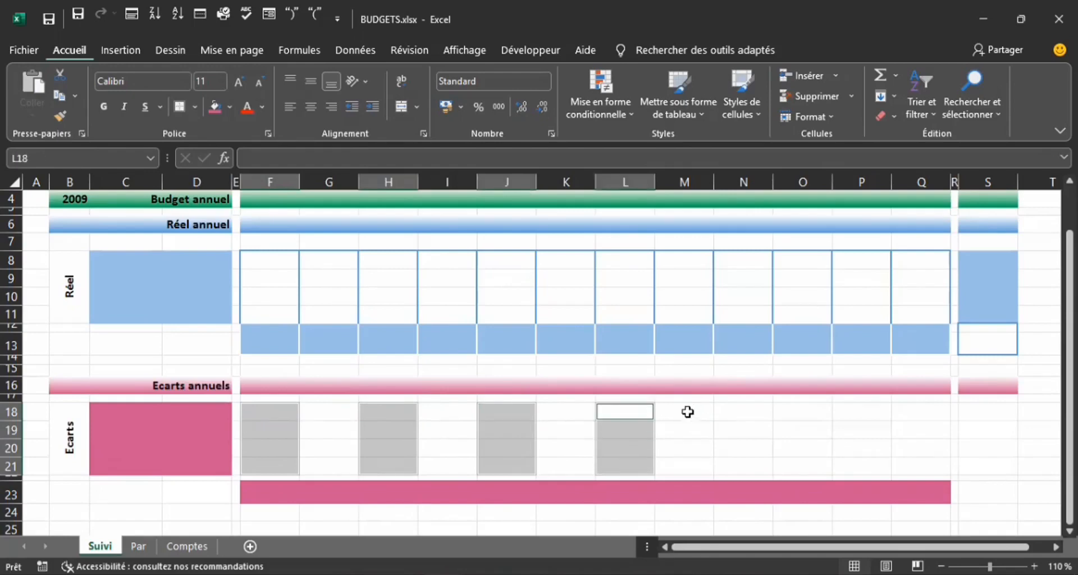
{"action": "mouse_move", "coordinate": [688, 411]}
{"action": "left_mouse_down", "text": "ctrl"}
{"action": "mouse_move", "coordinate": [692, 464]}
{"action": "mouse_move", "coordinate": [682, 409]}
{"action": "left_mouse_up", "text": "ctrl"}
{"action": "left_click_drag", "start_coordinate": [754, 415], "coordinate": [753, 461], "text": "ctrl"}
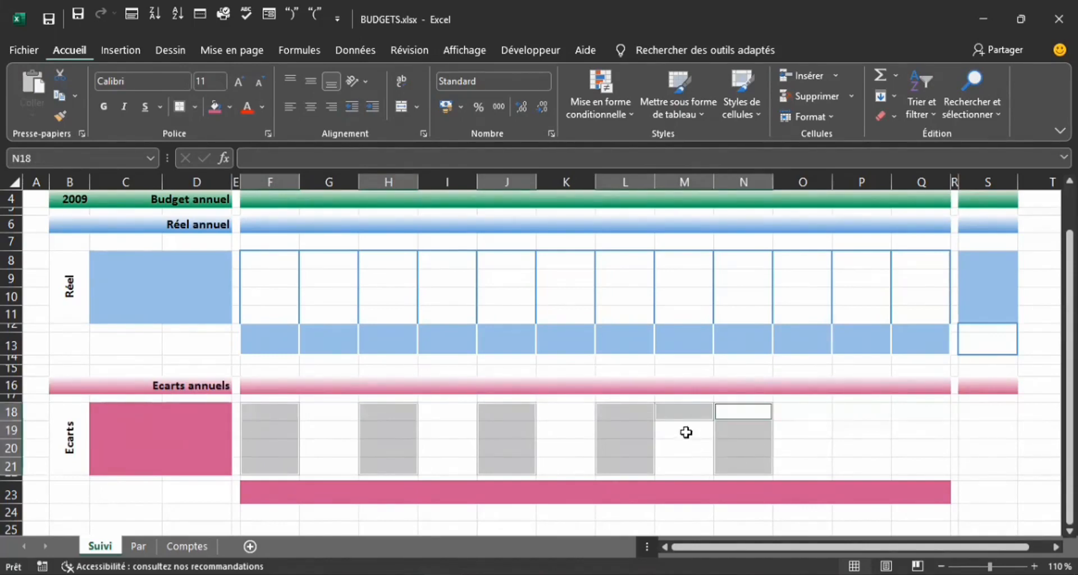
{"action": "left_click", "coordinate": [683, 413], "text": "ctrl"}
{"action": "left_click_drag", "start_coordinate": [855, 412], "coordinate": [852, 464], "text": "ctrl"}
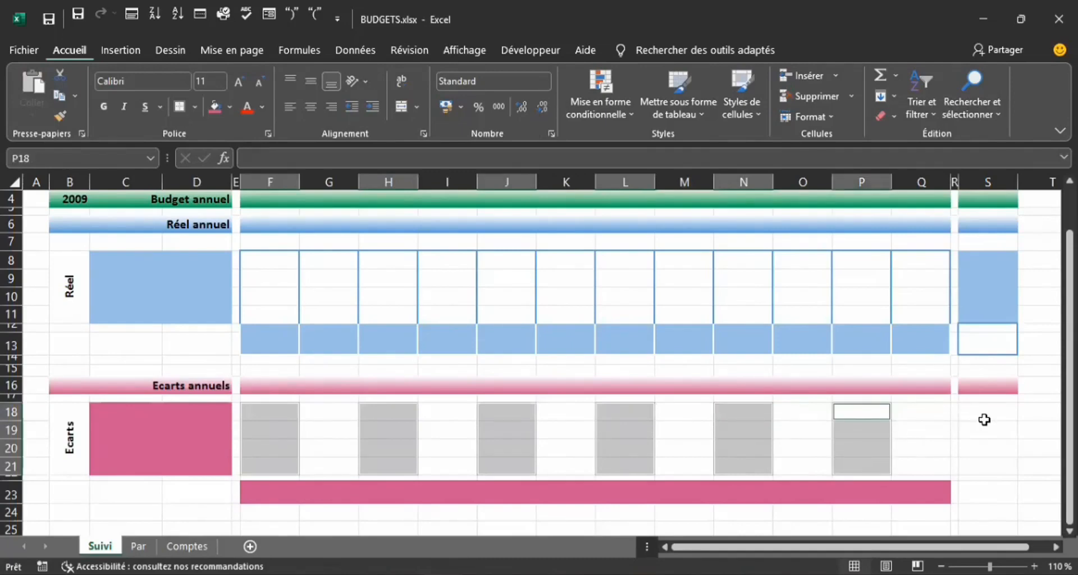
{"action": "left_click_drag", "start_coordinate": [985, 420], "coordinate": [983, 472], "text": "ctrl"}
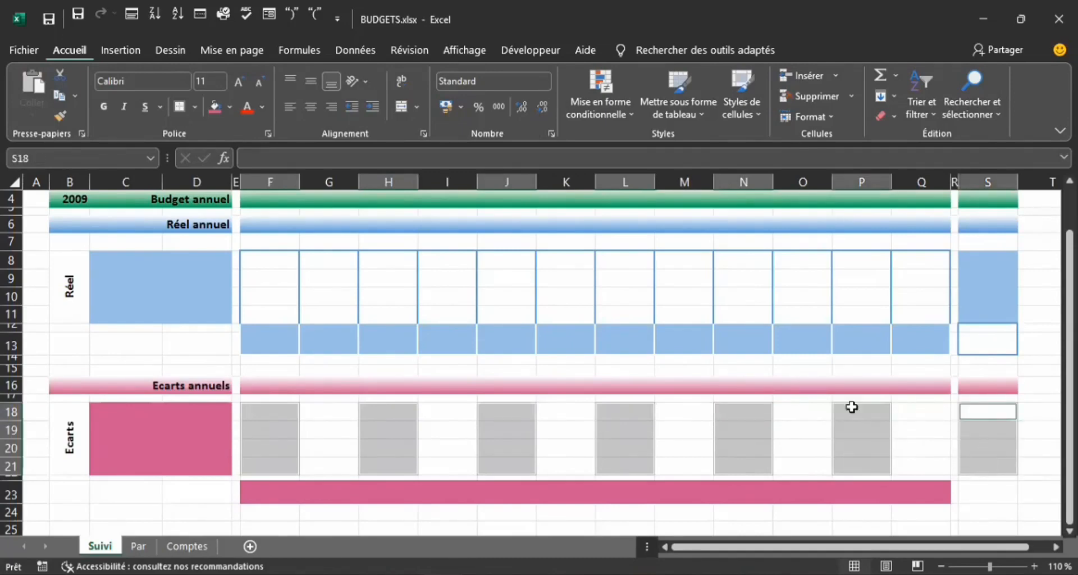
{"action": "left_click", "coordinate": [198, 109]}
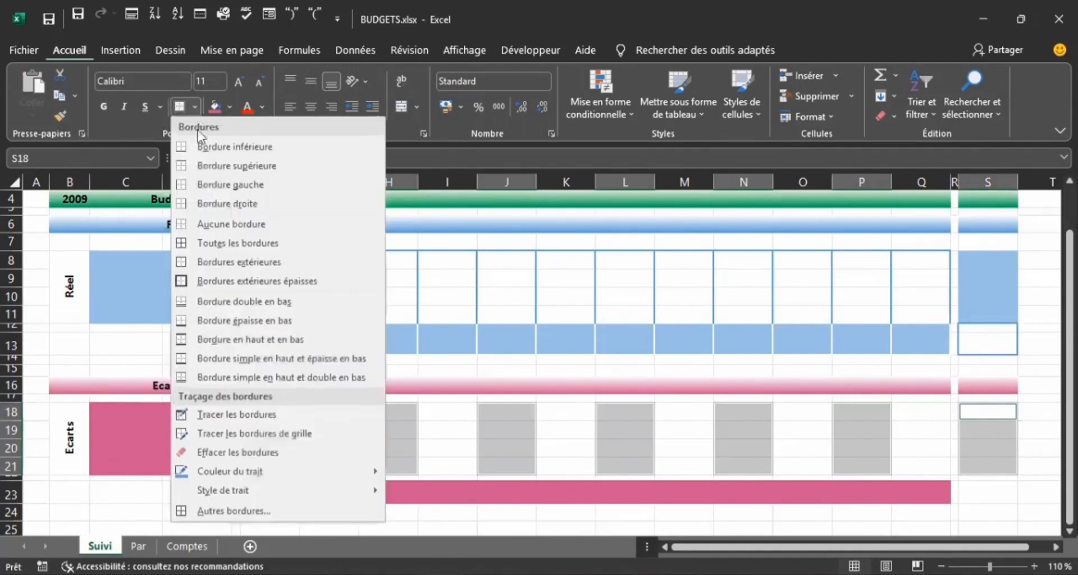
{"action": "mouse_move", "coordinate": [352, 479]}
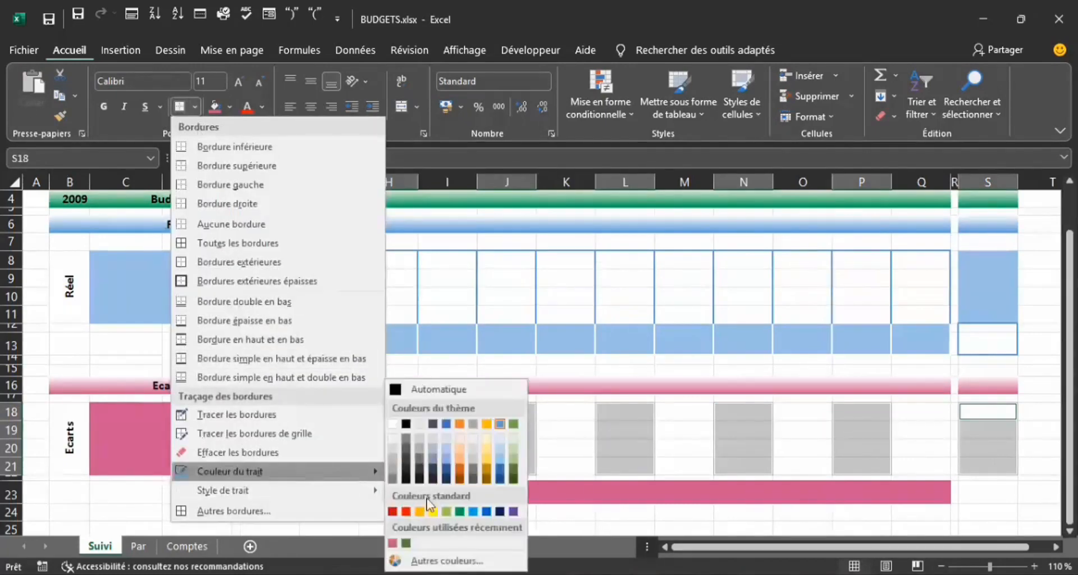
{"action": "left_click", "coordinate": [390, 543]}
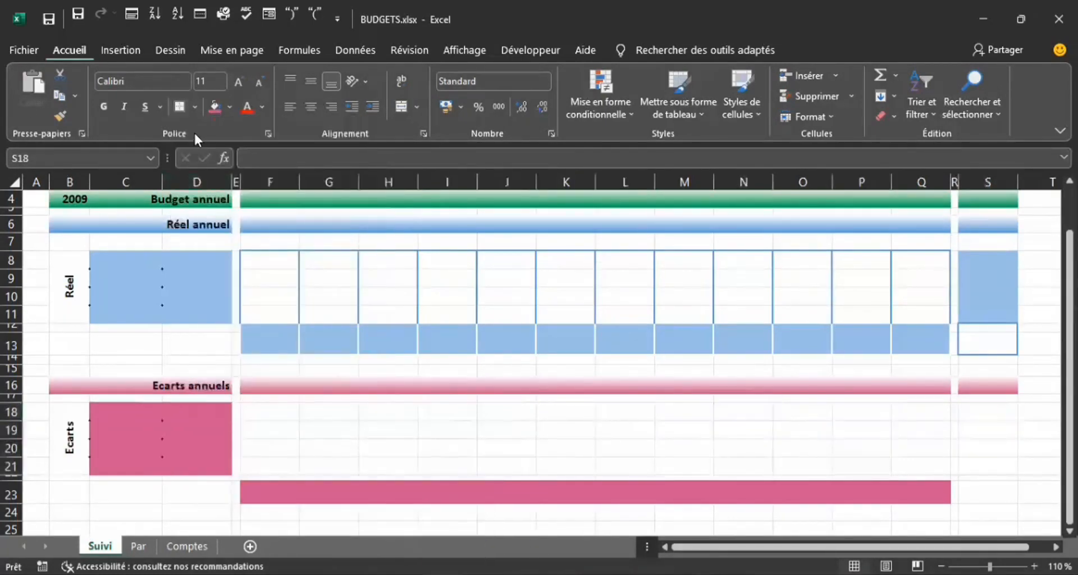
{"action": "left_click", "coordinate": [193, 106]}
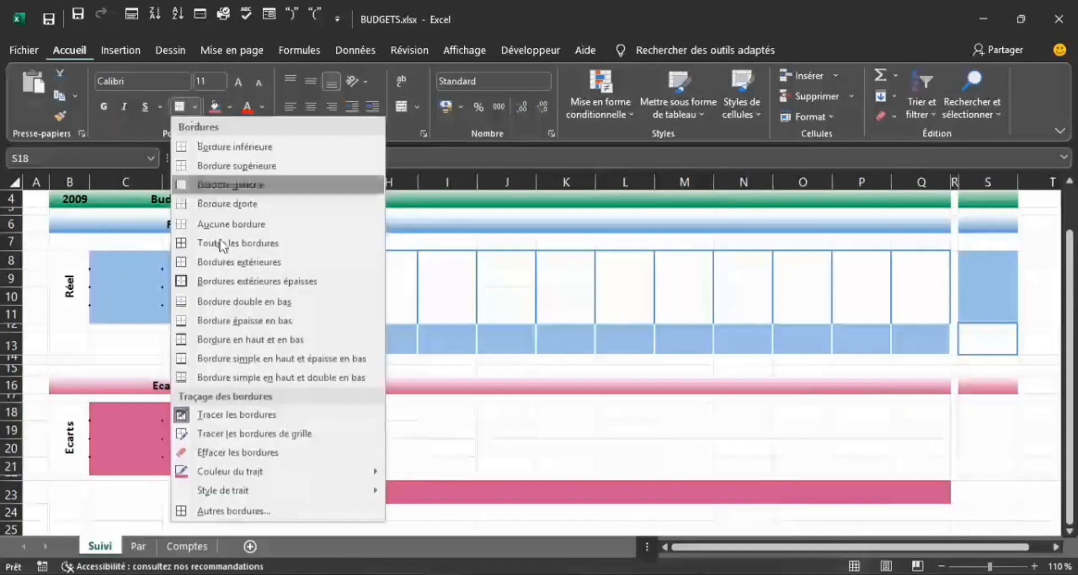
{"action": "left_click", "coordinate": [219, 281]}
{"action": "left_click", "coordinate": [457, 457]}
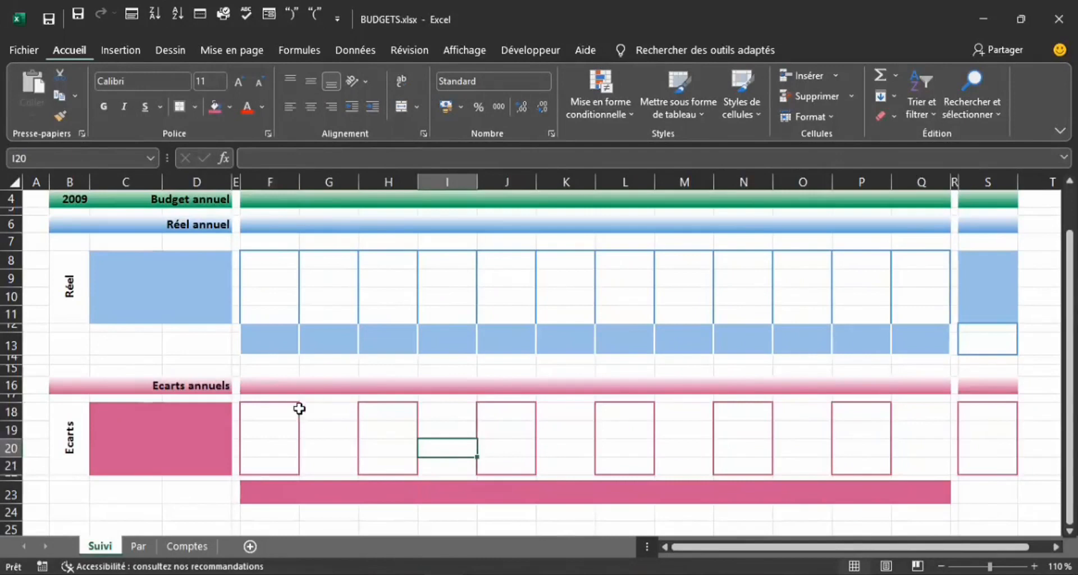
- Apply the same pink thick outside borders to rows 18 to 21 of the remaining columns G, I, K, M, O and Q
{"action": "left_click", "coordinate": [323, 412]}
{"action": "left_click_drag", "start_coordinate": [328, 415], "coordinate": [323, 469]}
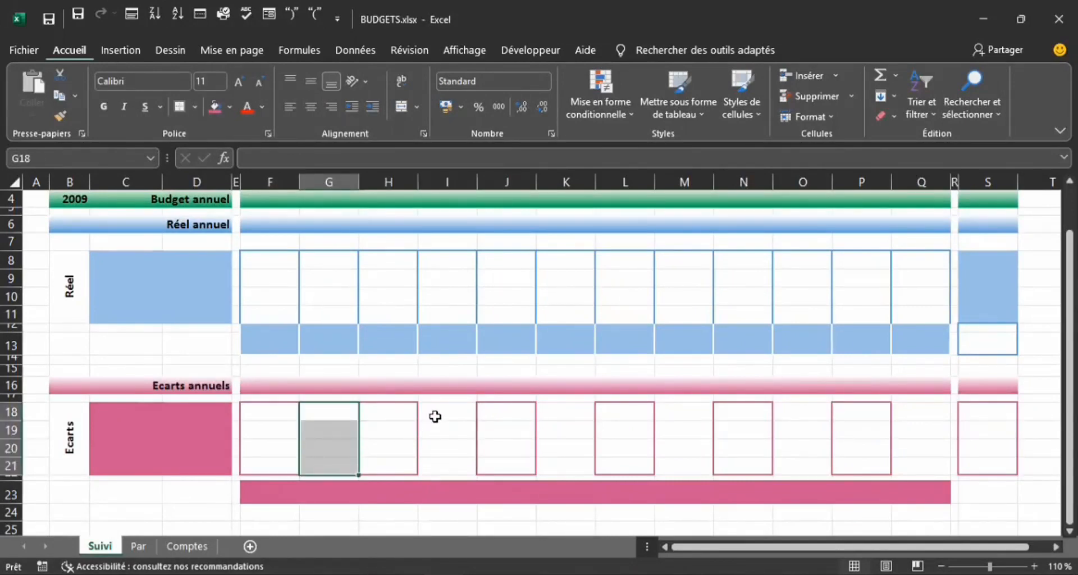
{"action": "left_click_drag", "start_coordinate": [440, 413], "coordinate": [440, 469]}
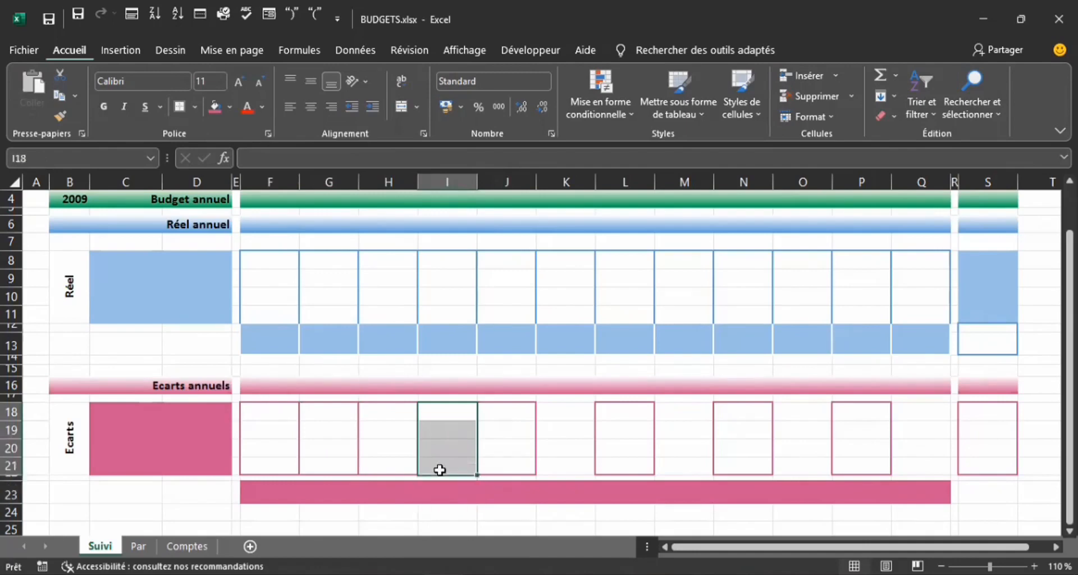
{"action": "left_click_drag", "start_coordinate": [561, 442], "coordinate": [560, 465]}
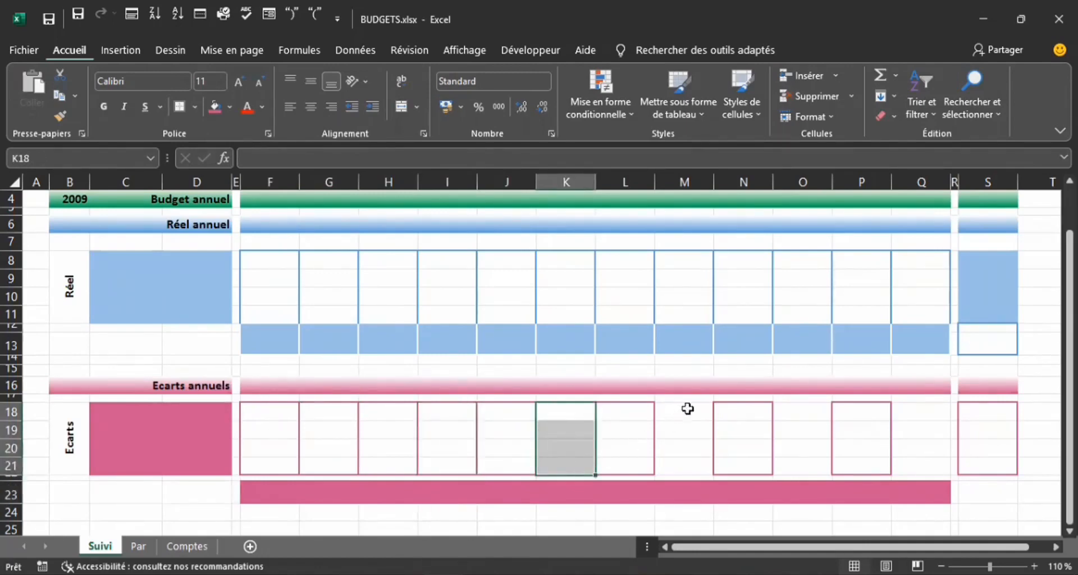
{"action": "left_click_drag", "start_coordinate": [685, 410], "coordinate": [686, 466], "text": "ctrl"}
{"action": "left_click_drag", "start_coordinate": [792, 413], "coordinate": [790, 458], "text": "ctrl"}
{"action": "left_click_drag", "start_coordinate": [925, 408], "coordinate": [922, 469], "text": "ctrl"}
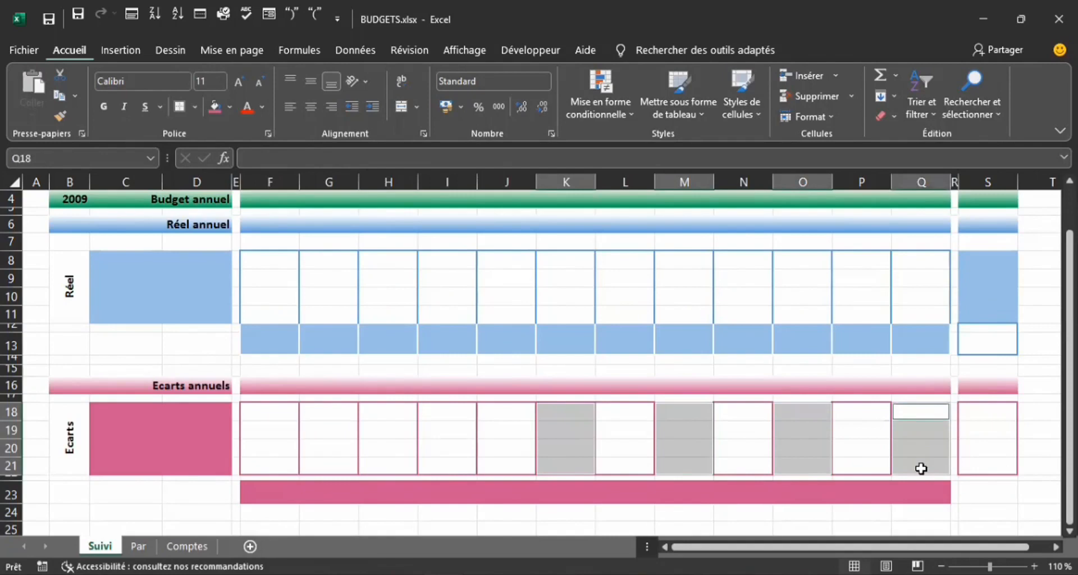
{"action": "left_click", "coordinate": [796, 491]}
- Copy the pink formatting of F23:Q23 onto the spacer range F22:Q22 with the Format Painter
{"action": "left_click_drag", "start_coordinate": [258, 492], "coordinate": [910, 431]}
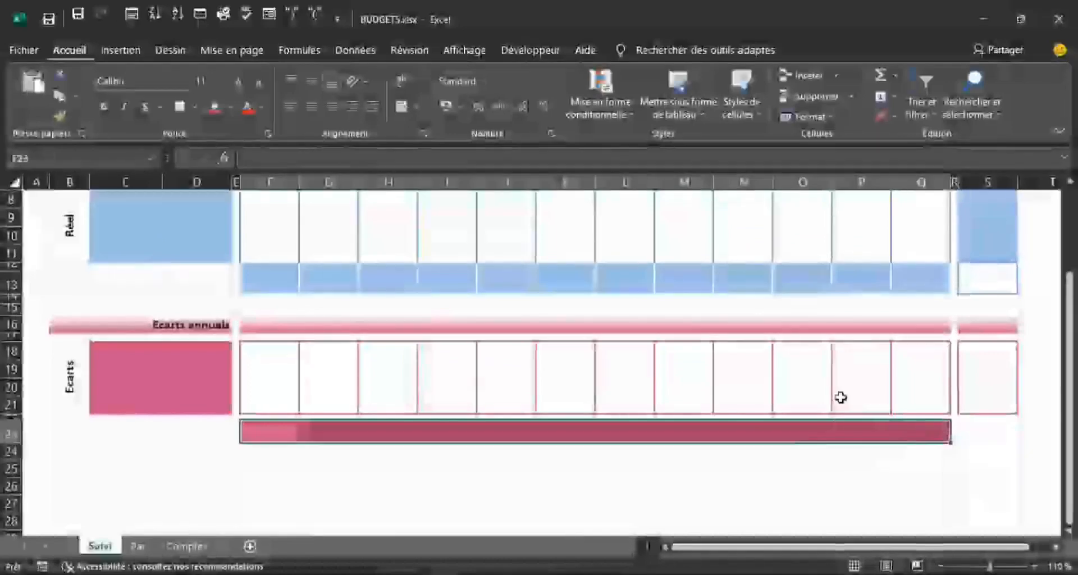
{"action": "left_click", "coordinate": [62, 117]}
{"action": "mouse_move", "coordinate": [253, 416]}
{"action": "left_mouse_down"}
{"action": "mouse_move", "coordinate": [838, 431]}
{"action": "mouse_move", "coordinate": [903, 416]}
{"action": "left_mouse_up"}
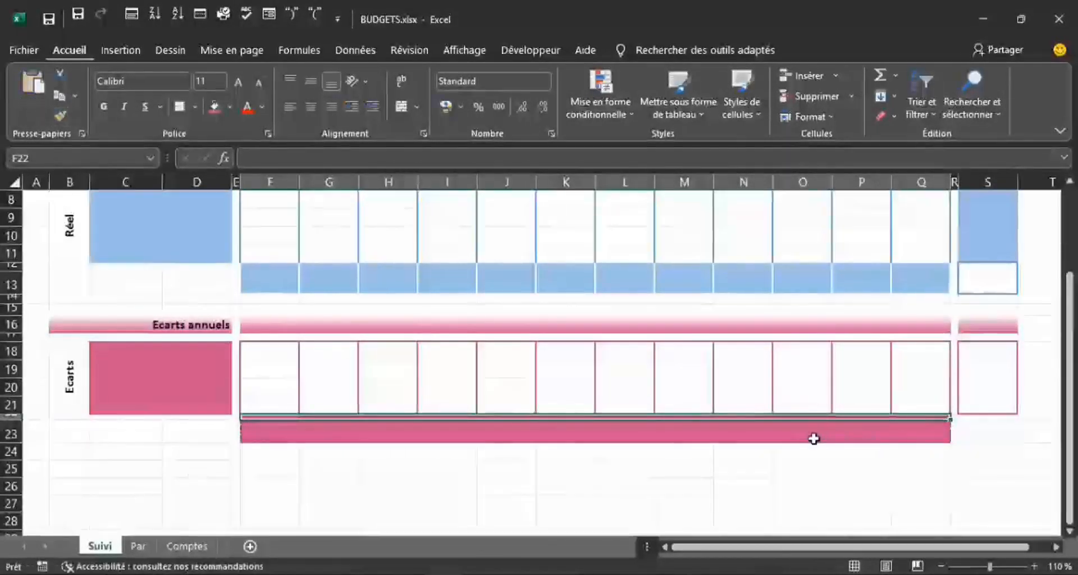
{"action": "left_click", "coordinate": [814, 438]}
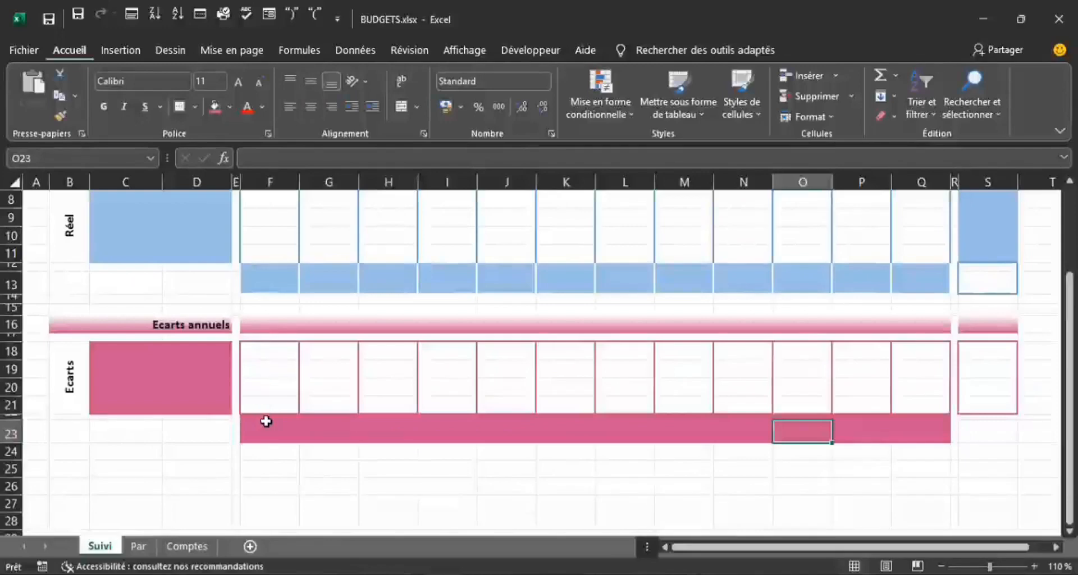
{"action": "left_click", "coordinate": [329, 431]}
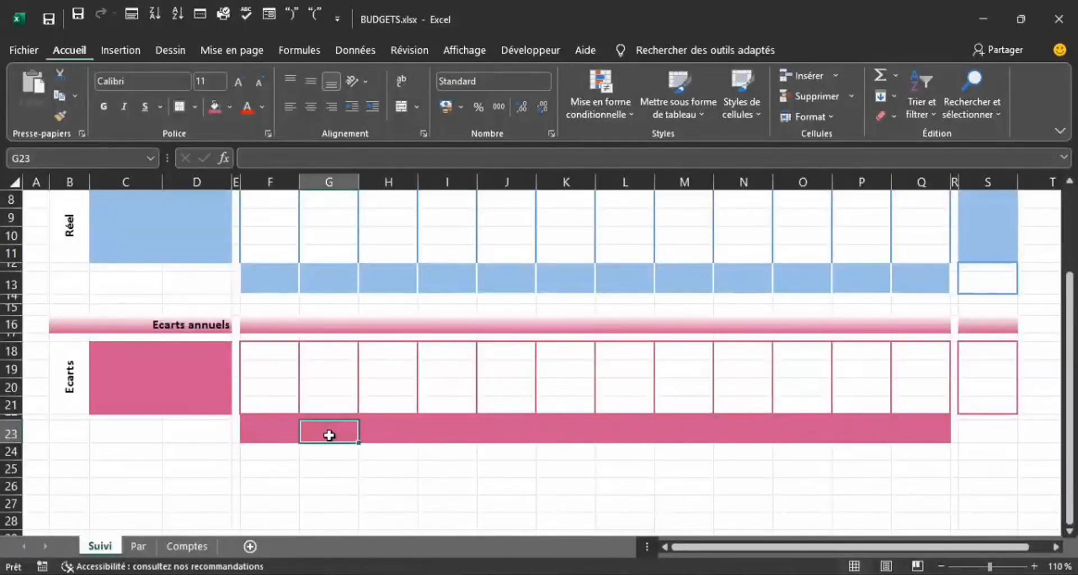
{"action": "left_click", "coordinate": [258, 425]}
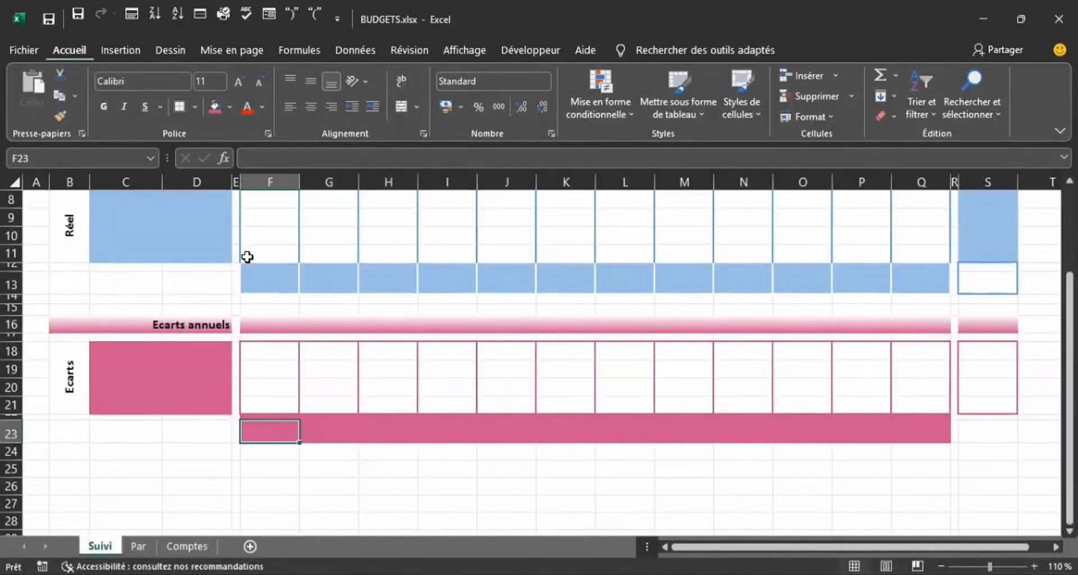
- Try light blue theme-coloured thick outside borders on F12:F13 in the blue band, then undo them
{"action": "left_click", "coordinate": [249, 275]}
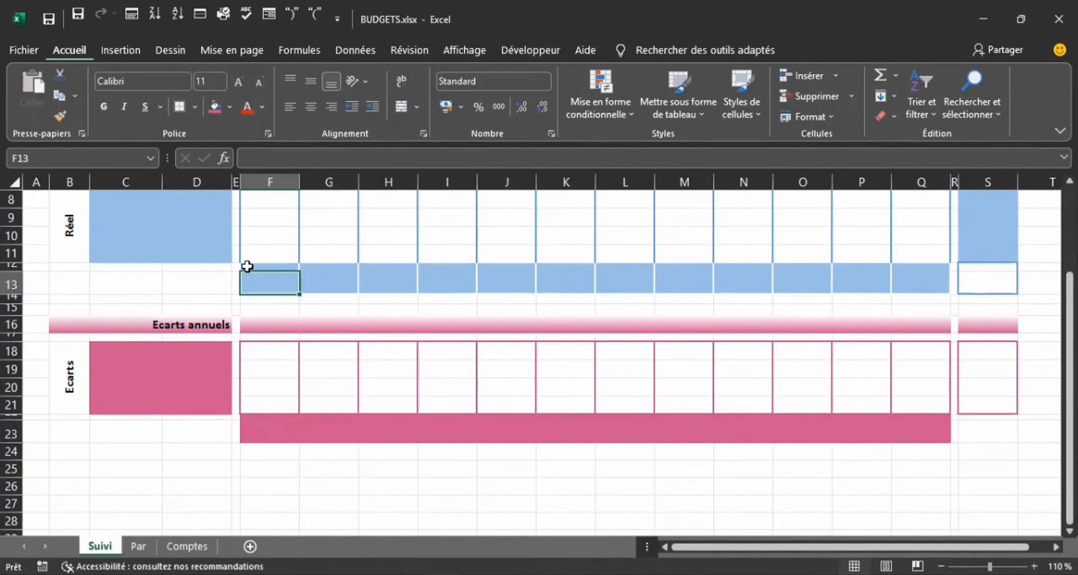
{"action": "left_click_drag", "start_coordinate": [247, 266], "coordinate": [246, 276]}
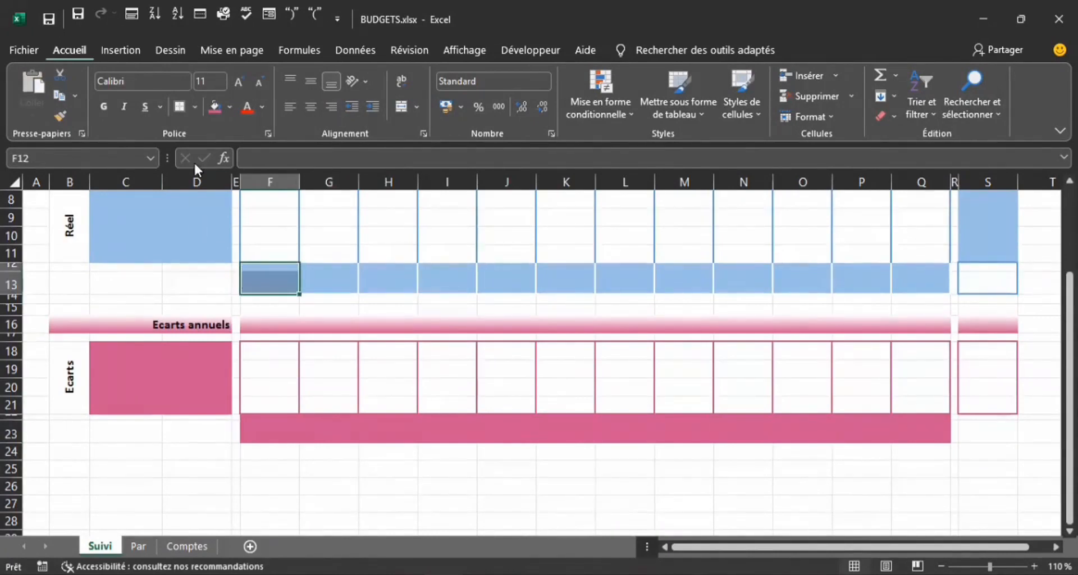
{"action": "left_click", "coordinate": [195, 107]}
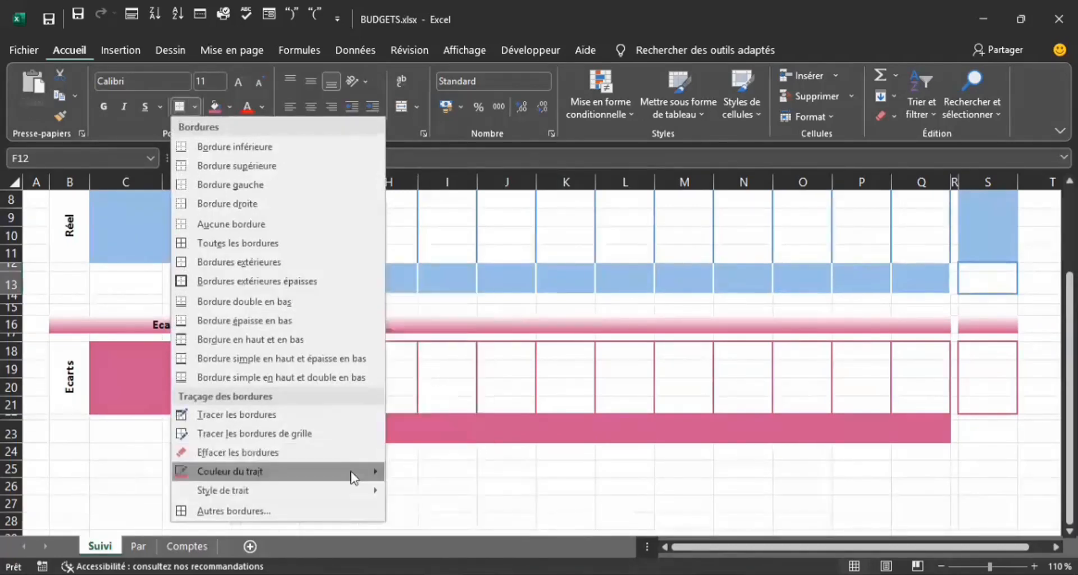
{"action": "mouse_move", "coordinate": [351, 473]}
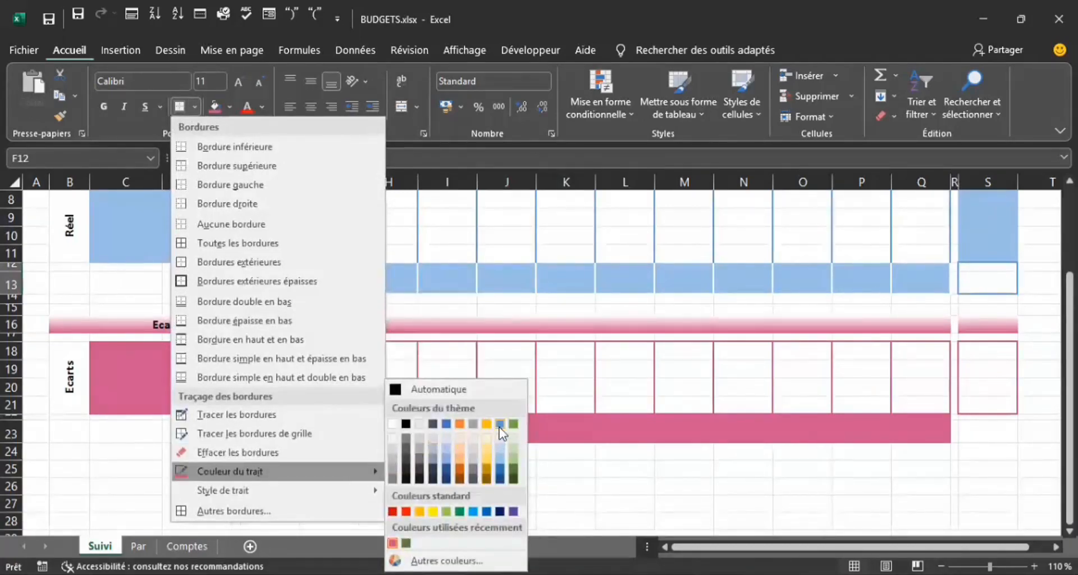
{"action": "left_click", "coordinate": [500, 425]}
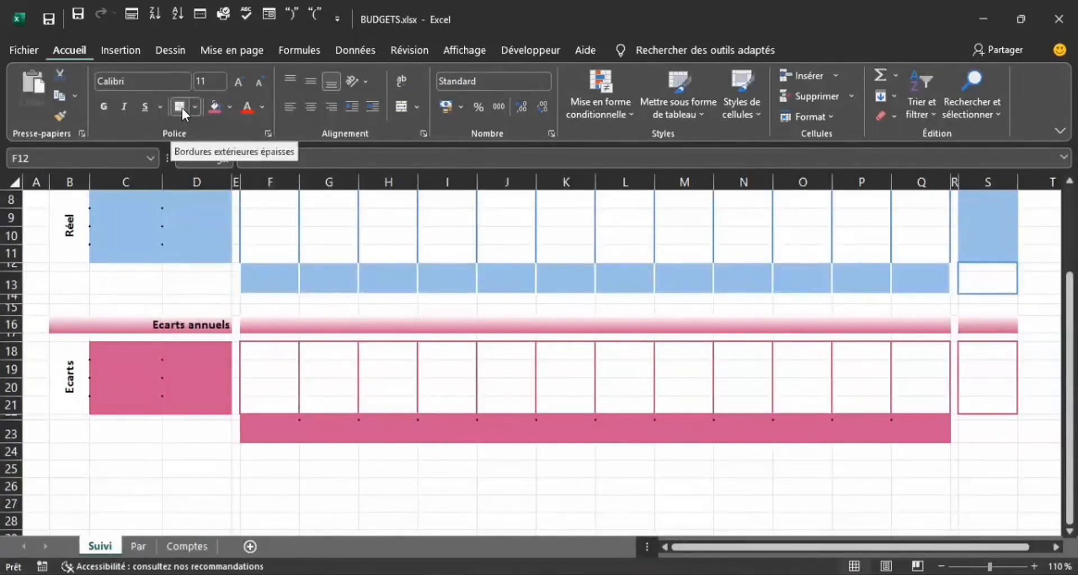
{"action": "left_click", "coordinate": [181, 108]}
{"action": "left_click", "coordinate": [309, 289]}
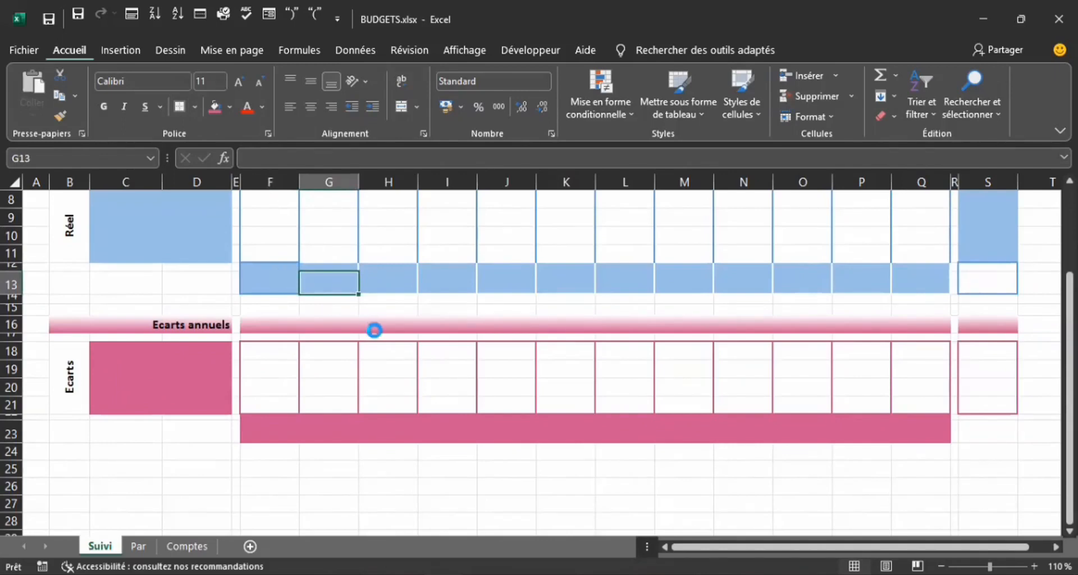
{"action": "left_click", "coordinate": [351, 307]}
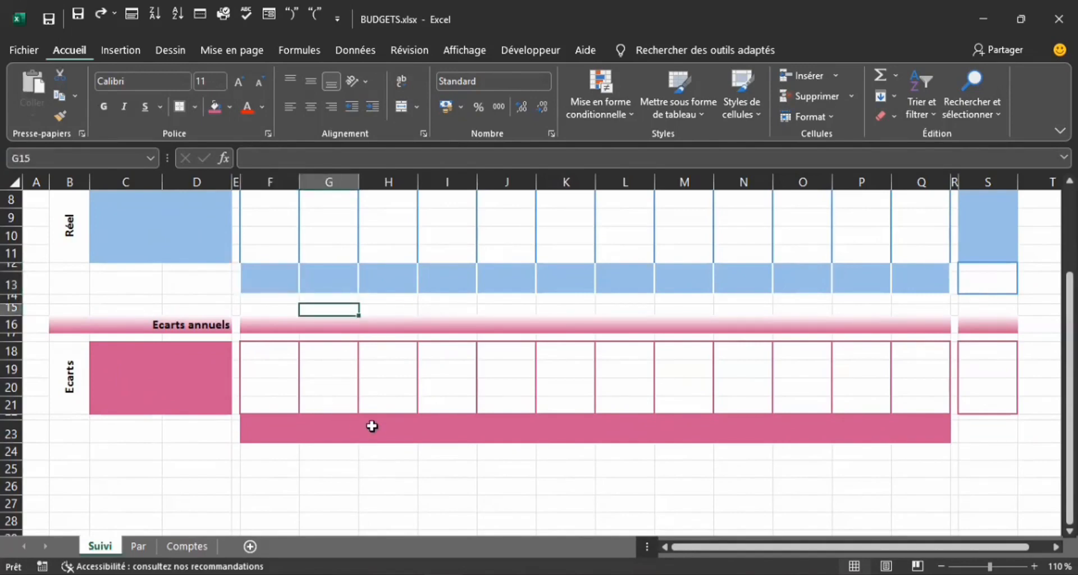
- Apply white thick outside borders to rows 22 to 23 of columns G, I, K, M, O and Q separately
{"action": "left_click", "coordinate": [273, 233]}
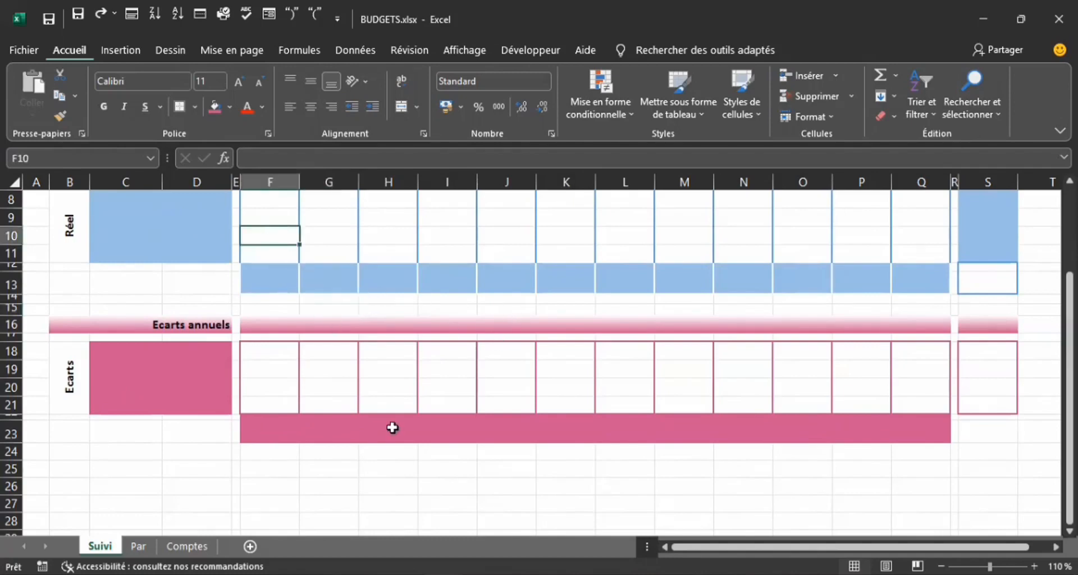
{"action": "left_click", "coordinate": [290, 429]}
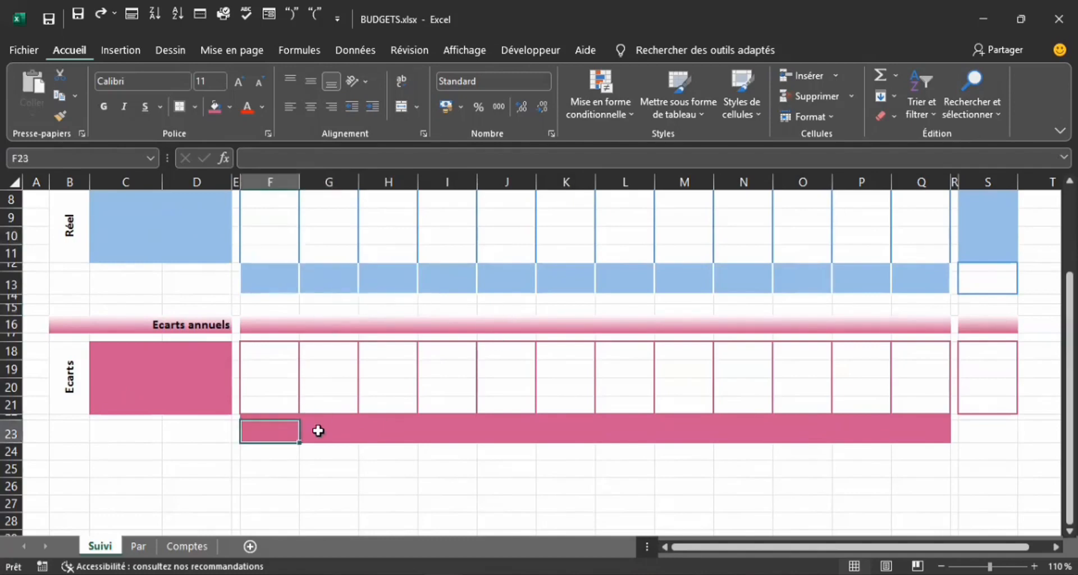
{"action": "left_click", "coordinate": [318, 431]}
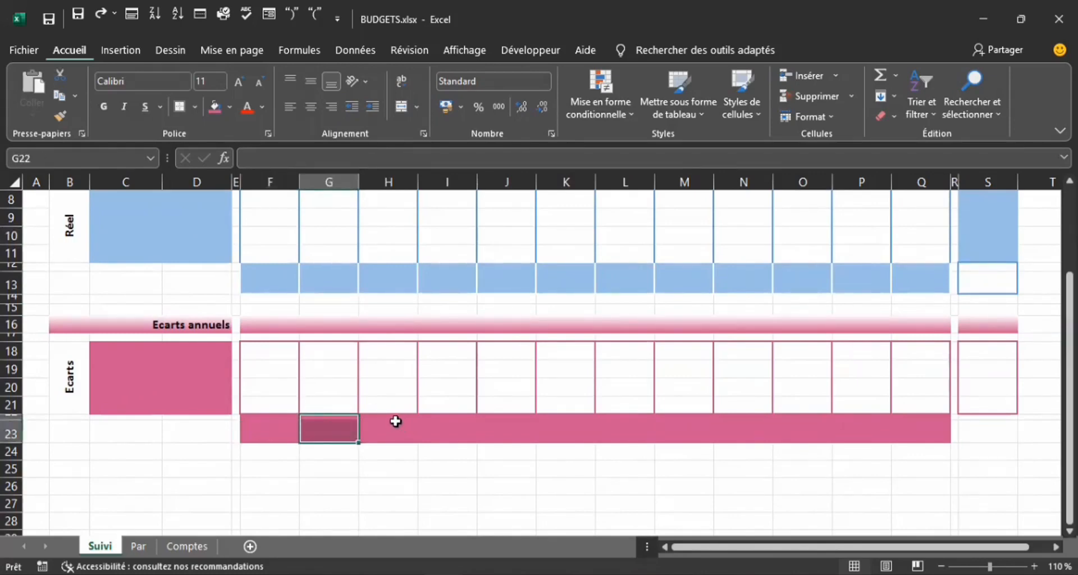
{"action": "left_click", "coordinate": [439, 424], "text": "ctrl"}
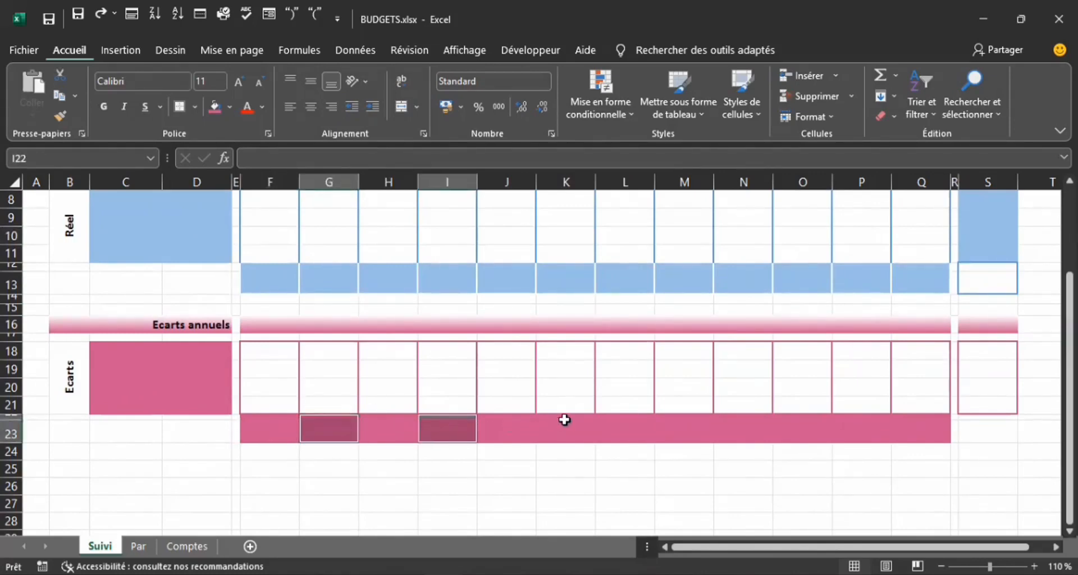
{"action": "left_click", "coordinate": [570, 426], "text": "ctrl"}
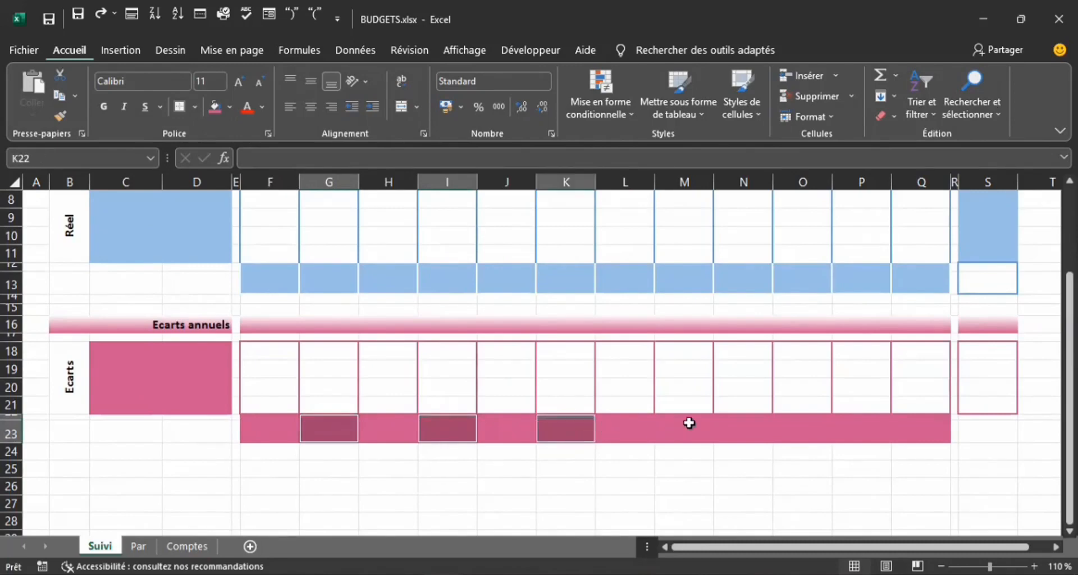
{"action": "left_click", "coordinate": [688, 424], "text": "ctrl"}
{"action": "left_click_drag", "start_coordinate": [686, 426], "coordinate": [682, 417]}
{"action": "left_click_drag", "start_coordinate": [808, 417], "coordinate": [808, 426]}
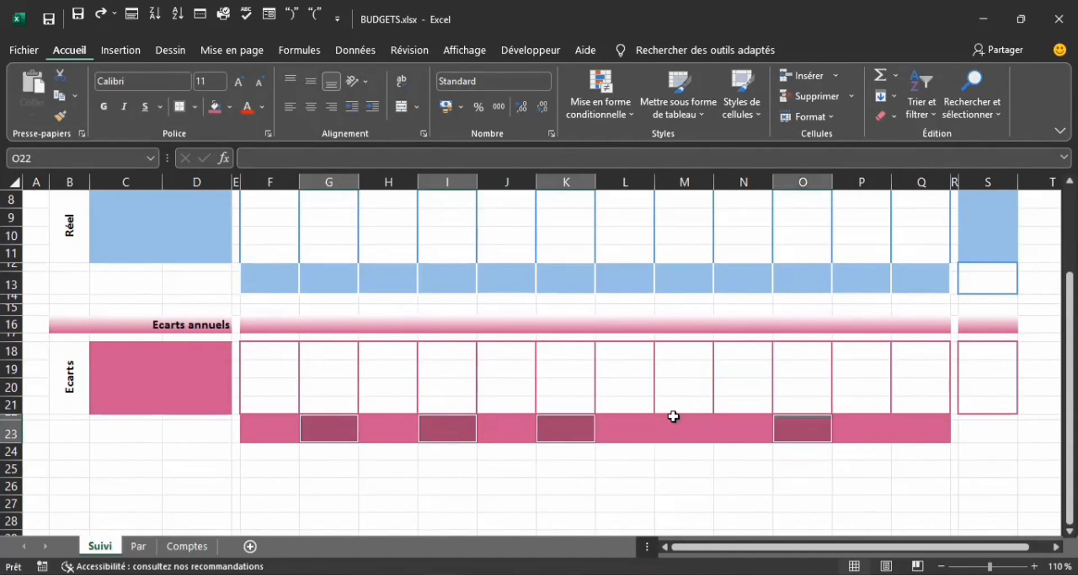
{"action": "left_click_drag", "start_coordinate": [674, 416], "coordinate": [675, 433]}
{"action": "left_click_drag", "start_coordinate": [918, 420], "coordinate": [921, 432]}
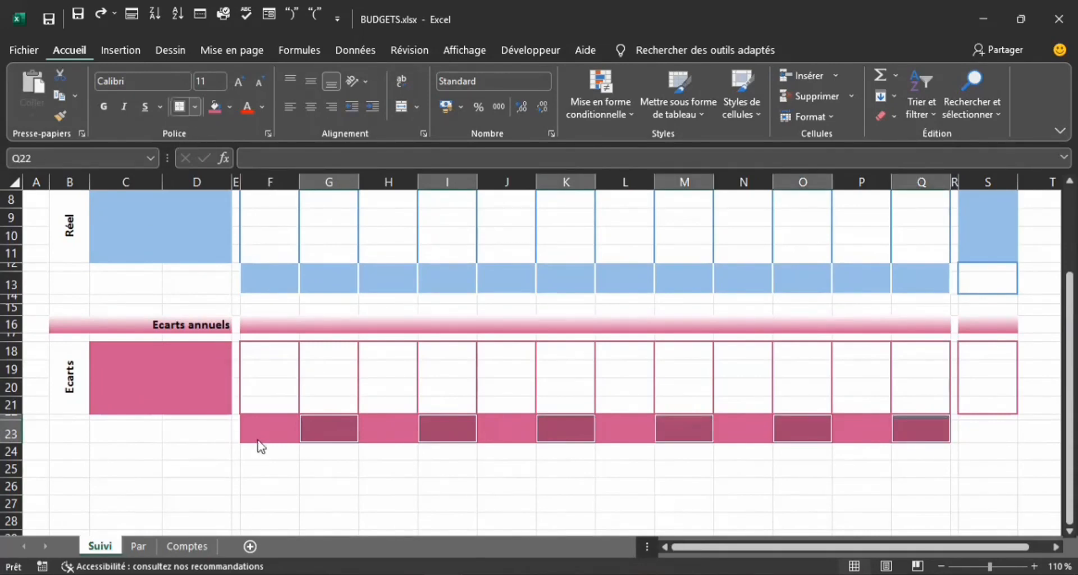
{"action": "left_click", "coordinate": [194, 107]}
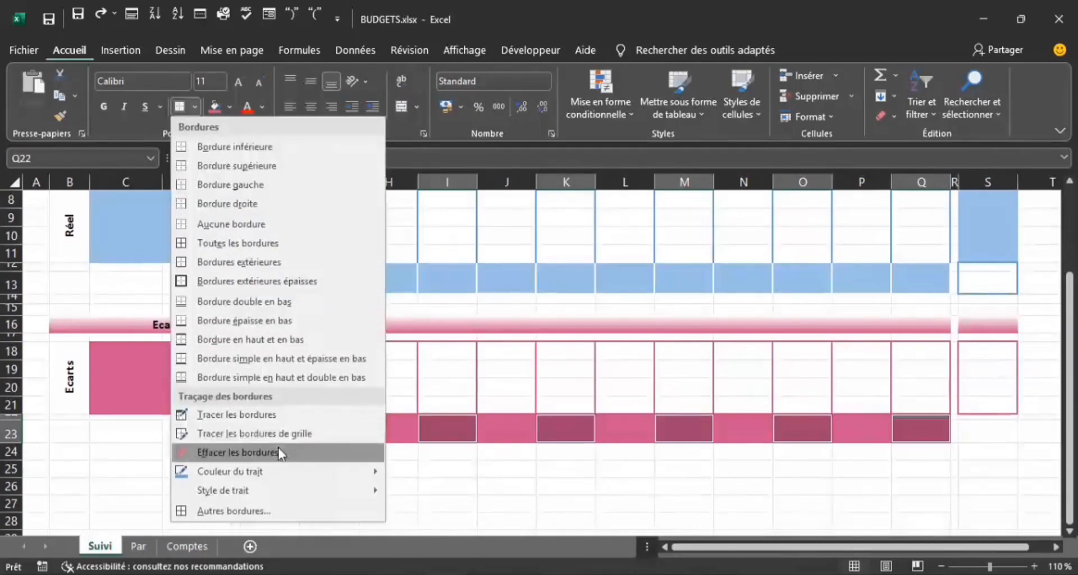
{"action": "mouse_move", "coordinate": [363, 474]}
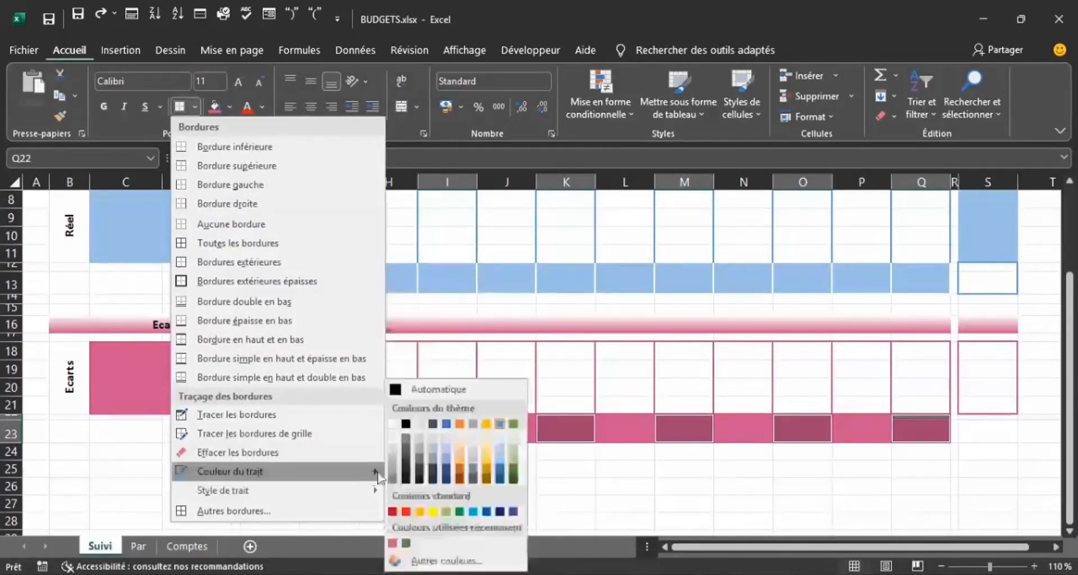
{"action": "left_click", "coordinate": [392, 425]}
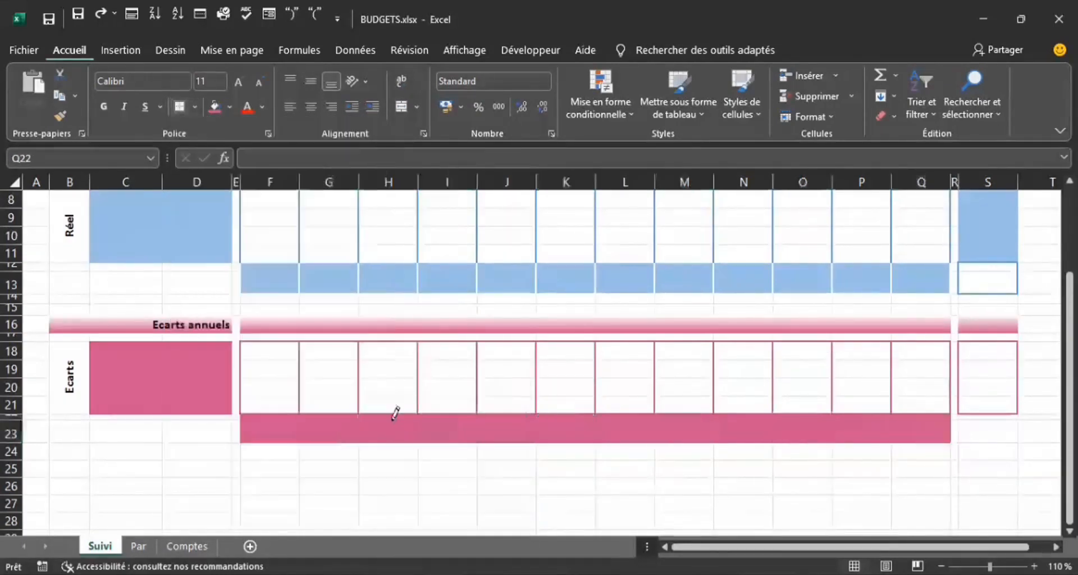
{"action": "left_click", "coordinate": [194, 107]}
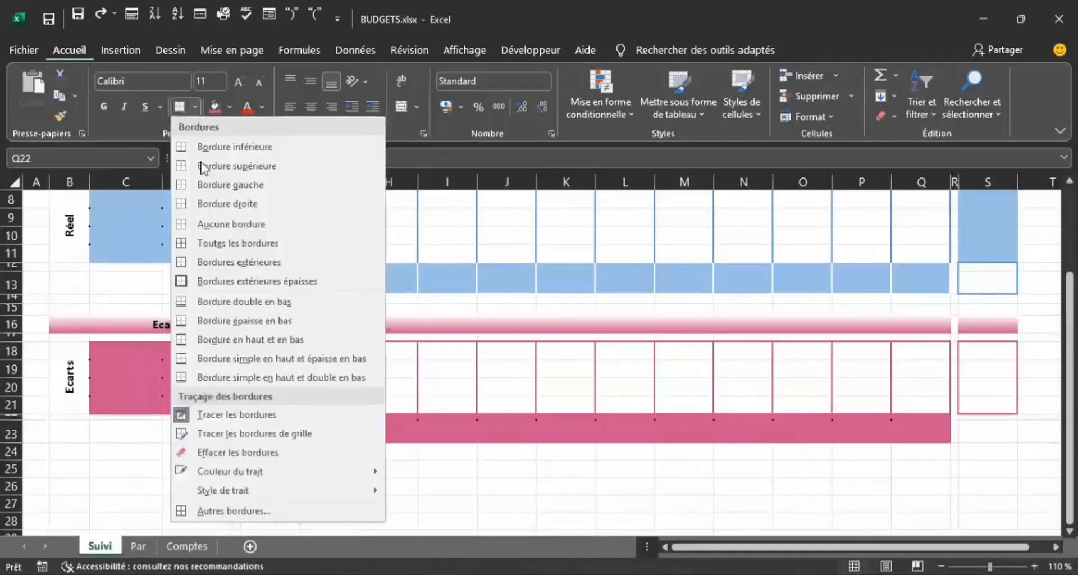
{"action": "left_click", "coordinate": [216, 281]}
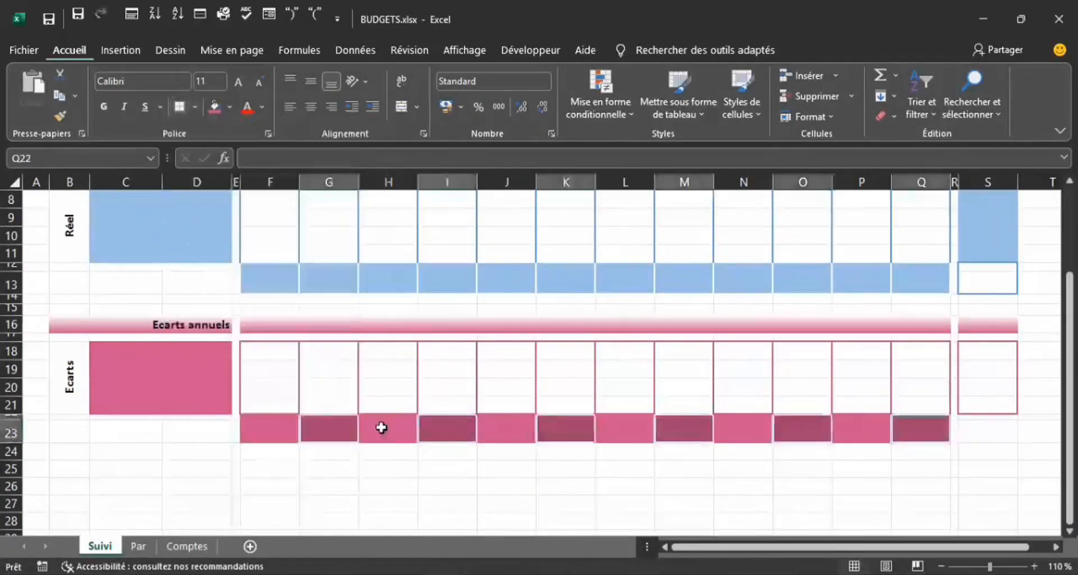
- Apply the same white thick outside borders to rows 22 to 23 of columns F, H, J, L, N and P
{"action": "left_click", "coordinate": [381, 428]}
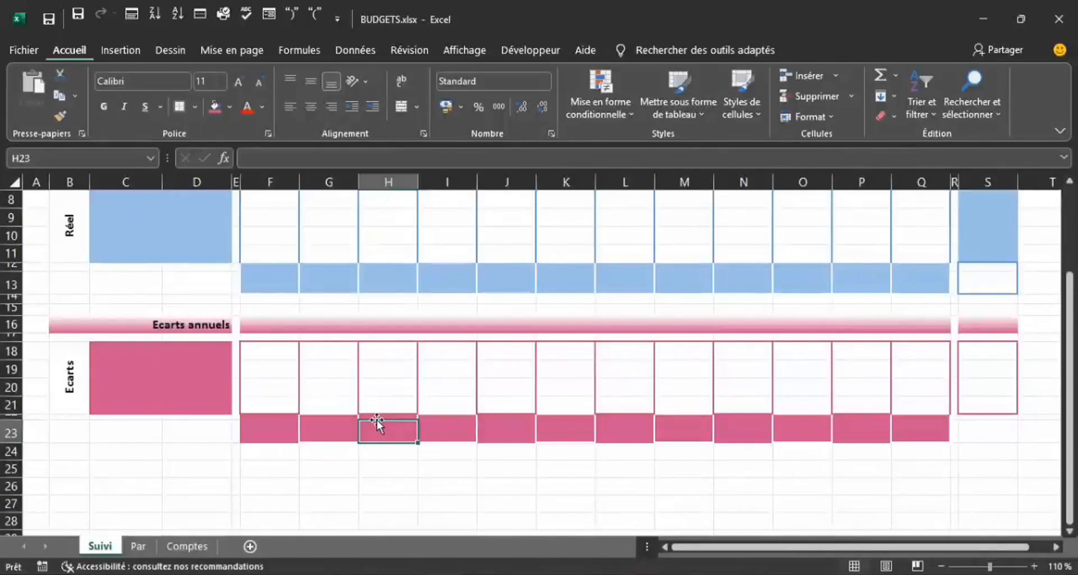
{"action": "left_click_drag", "start_coordinate": [375, 415], "coordinate": [375, 425]}
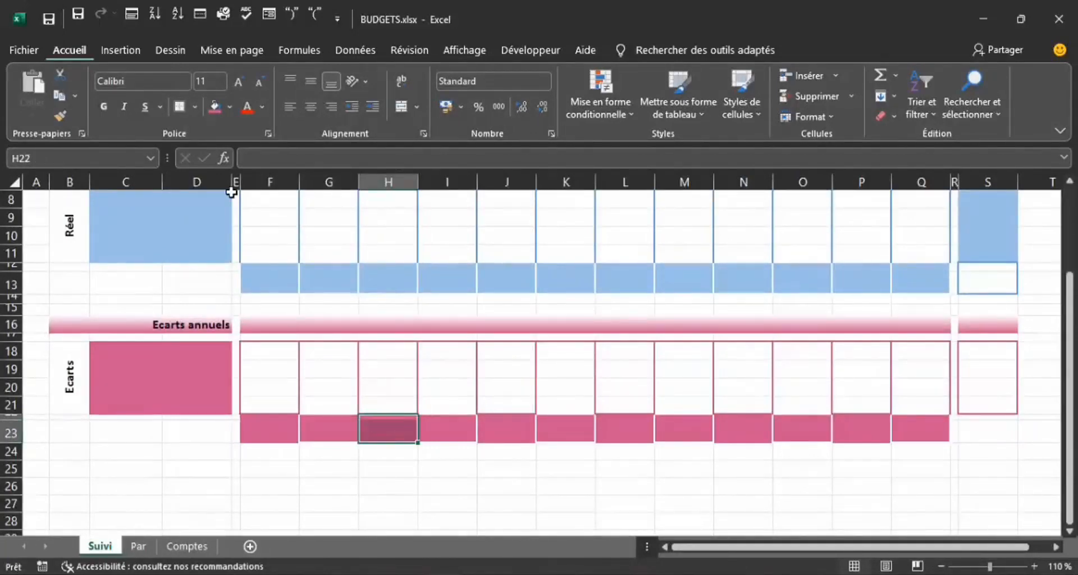
{"action": "left_click", "coordinate": [393, 485]}
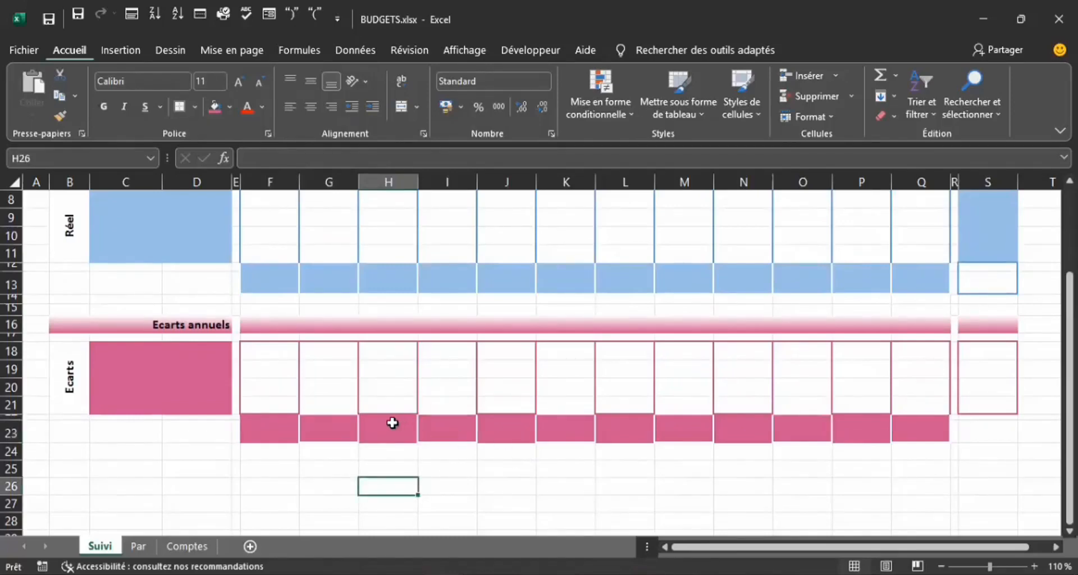
{"action": "left_click", "coordinate": [391, 423]}
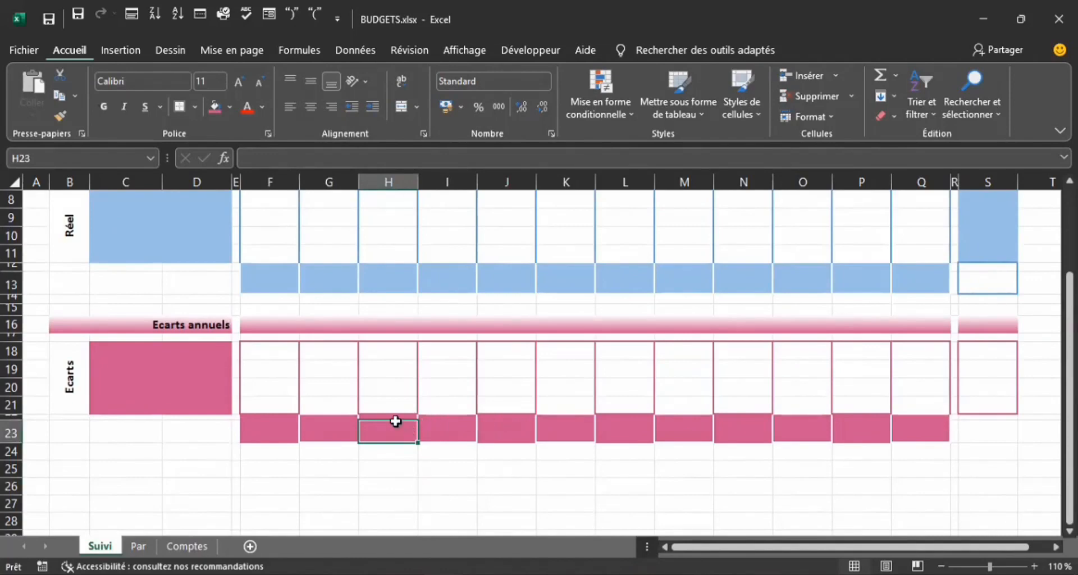
{"action": "left_click_drag", "start_coordinate": [395, 421], "coordinate": [394, 416]}
{"action": "left_click_drag", "start_coordinate": [508, 427], "coordinate": [502, 418]}
{"action": "left_click_drag", "start_coordinate": [608, 426], "coordinate": [614, 418]}
{"action": "left_click_drag", "start_coordinate": [732, 426], "coordinate": [736, 420]}
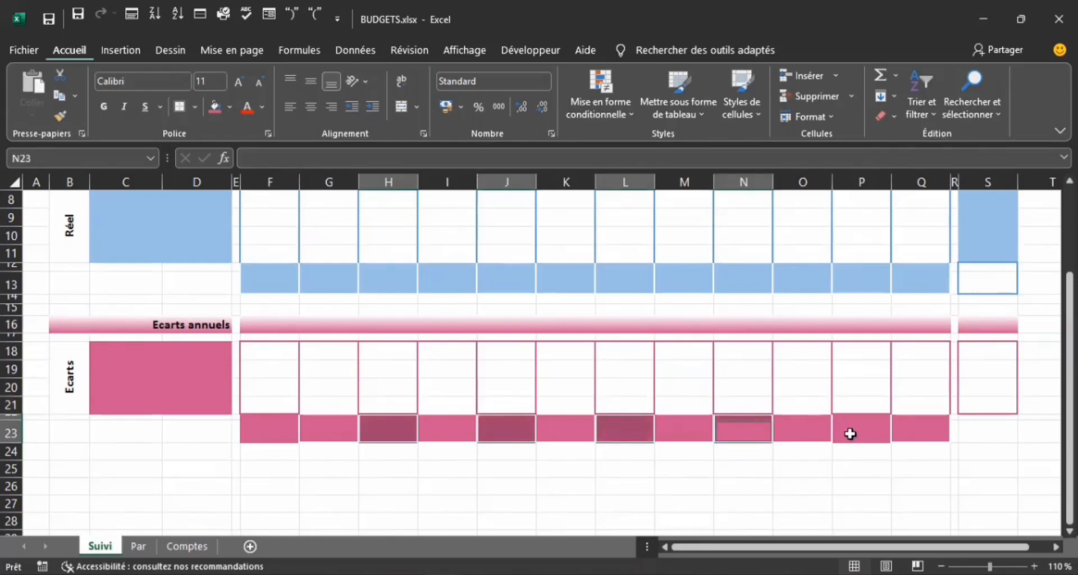
{"action": "left_click_drag", "start_coordinate": [850, 434], "coordinate": [845, 415]}
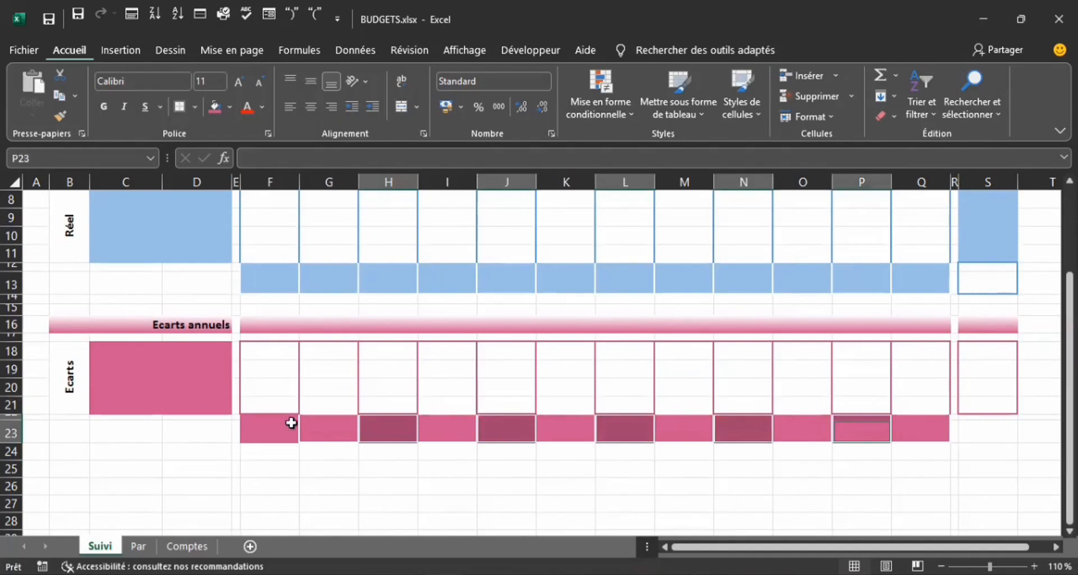
{"action": "left_click_drag", "start_coordinate": [271, 434], "coordinate": [270, 416]}
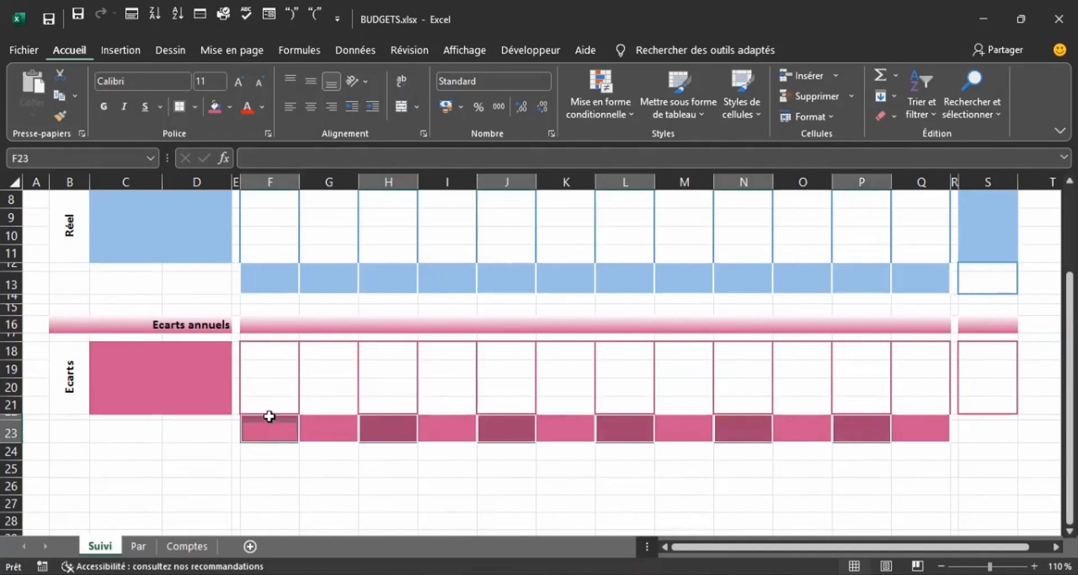
{"action": "left_click", "coordinate": [410, 484]}
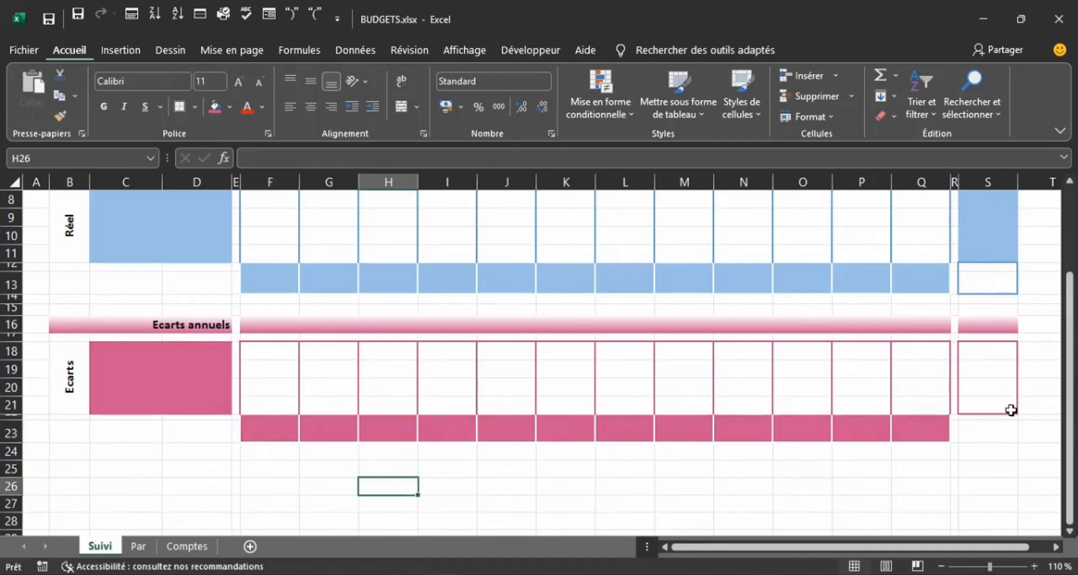
- Fill the total-column range S18:S21 of the Ecarts block with the current pink fill colour
{"action": "left_click_drag", "start_coordinate": [1071, 414], "coordinate": [1070, 361]}
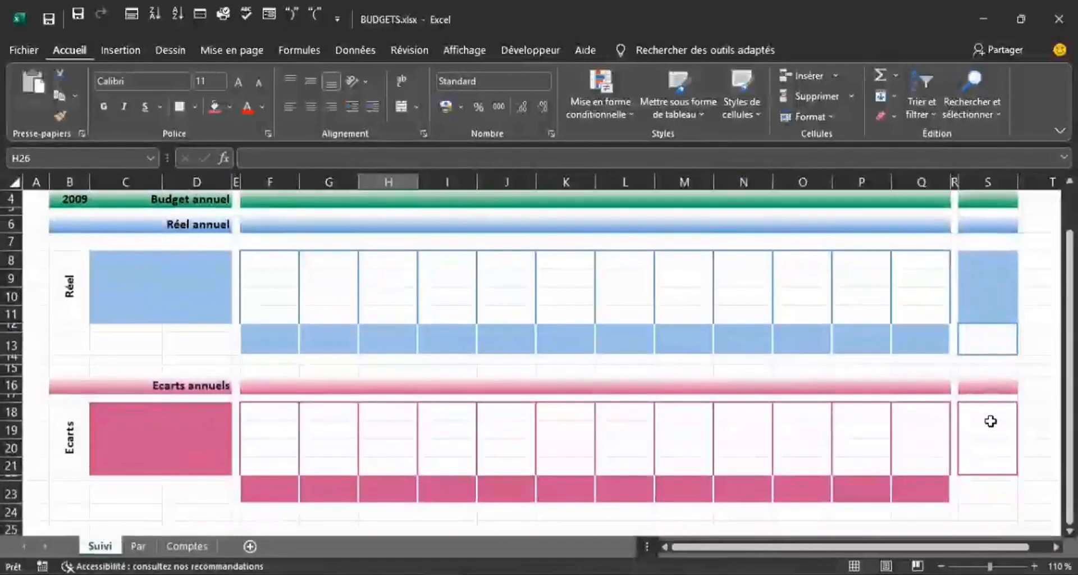
{"action": "left_click", "coordinate": [987, 428]}
{"action": "left_click_drag", "start_coordinate": [977, 405], "coordinate": [974, 463]}
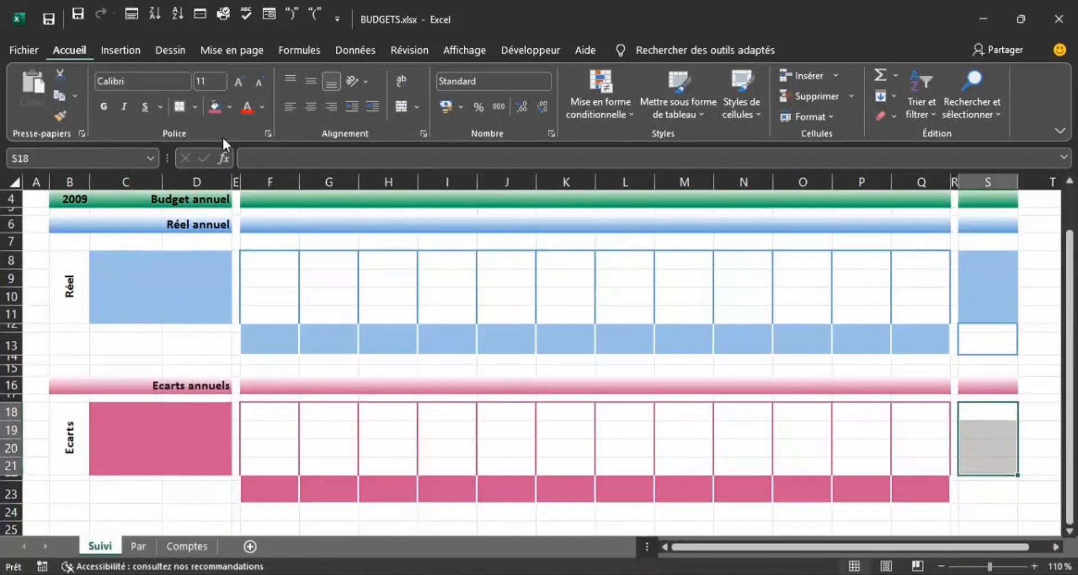
{"action": "left_click", "coordinate": [214, 108]}
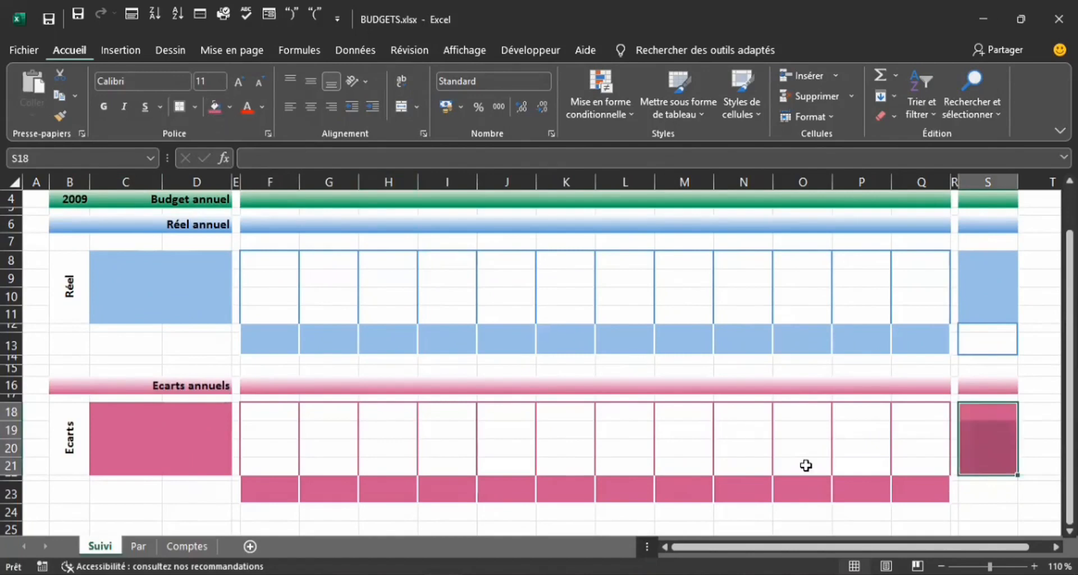
- Apply thick outside borders in the recently used pink around S22:S23 below the pink total block
{"action": "left_click", "coordinate": [975, 488]}
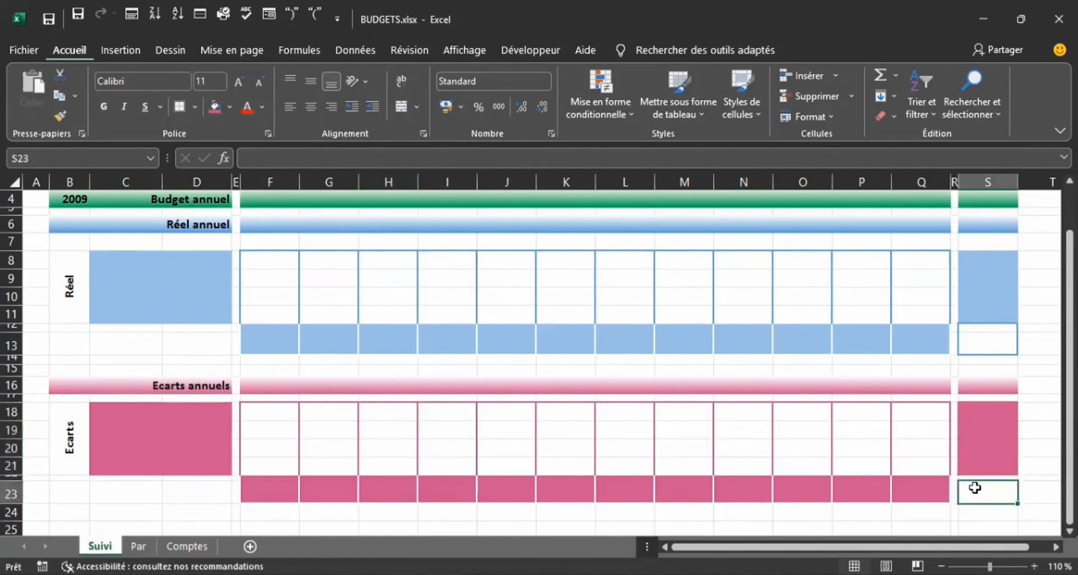
{"action": "left_click_drag", "start_coordinate": [972, 484], "coordinate": [970, 480]}
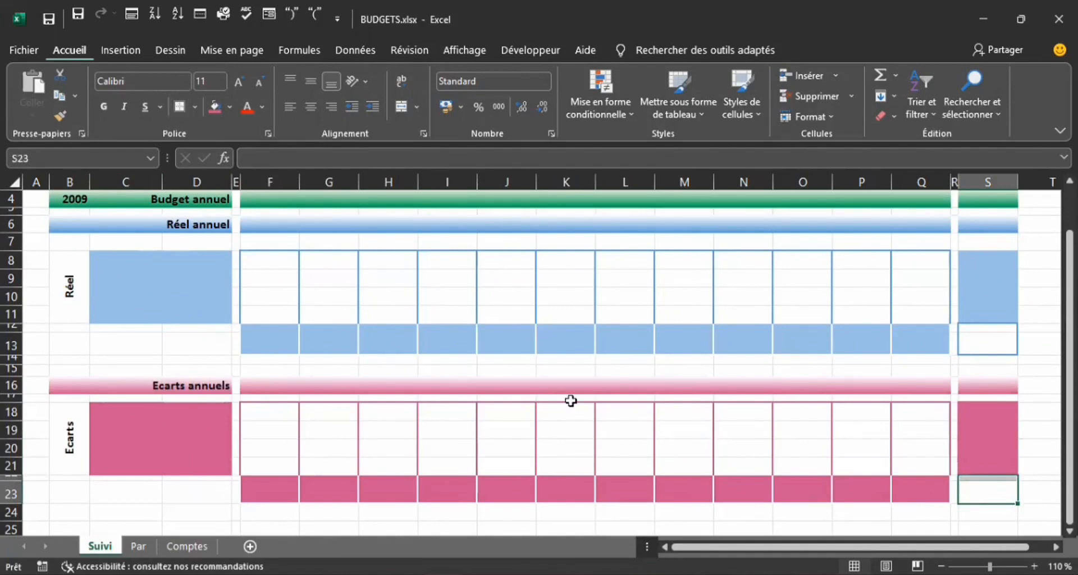
{"action": "left_click", "coordinate": [571, 400]}
{"action": "left_click", "coordinate": [975, 492]}
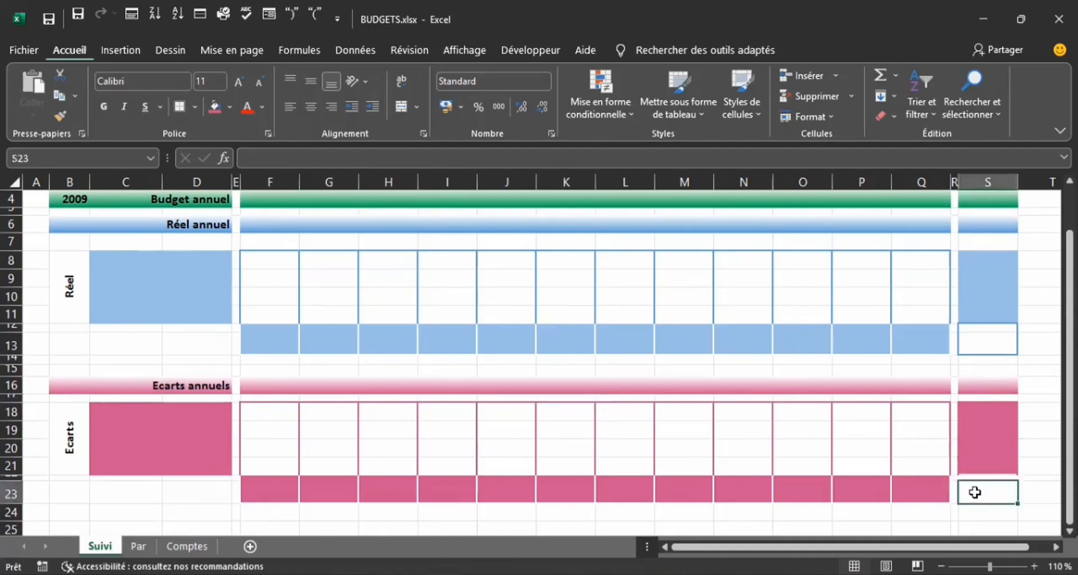
{"action": "left_click_drag", "start_coordinate": [972, 483], "coordinate": [967, 478]}
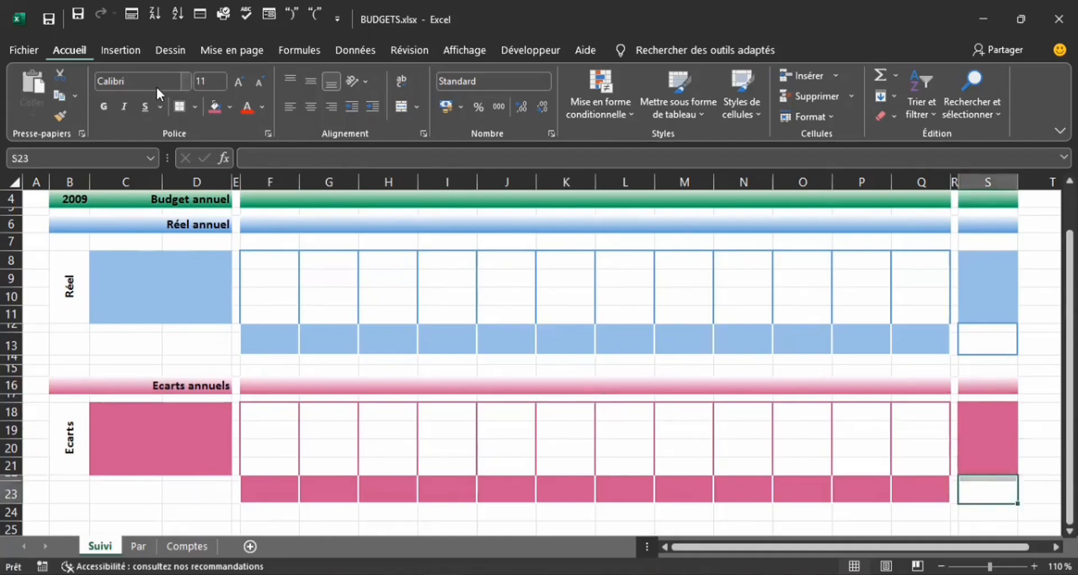
{"action": "left_click", "coordinate": [194, 107]}
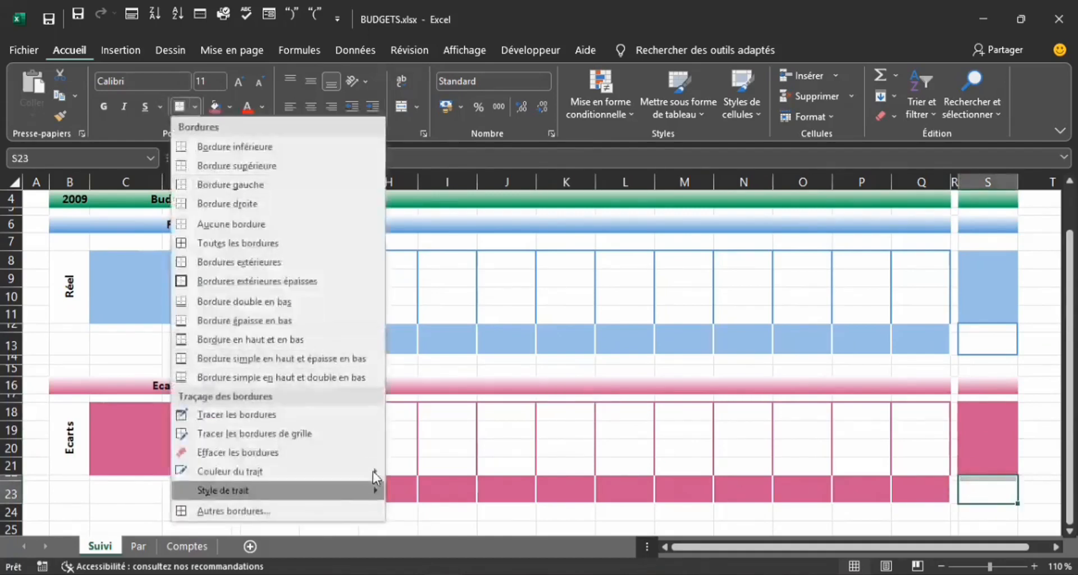
{"action": "mouse_move", "coordinate": [373, 471]}
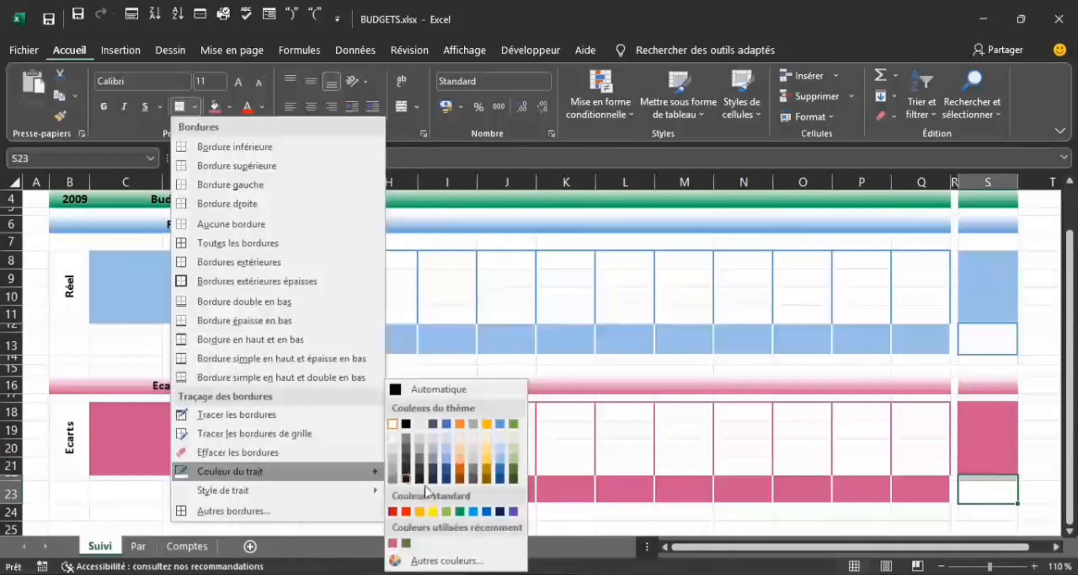
{"action": "left_click", "coordinate": [393, 543]}
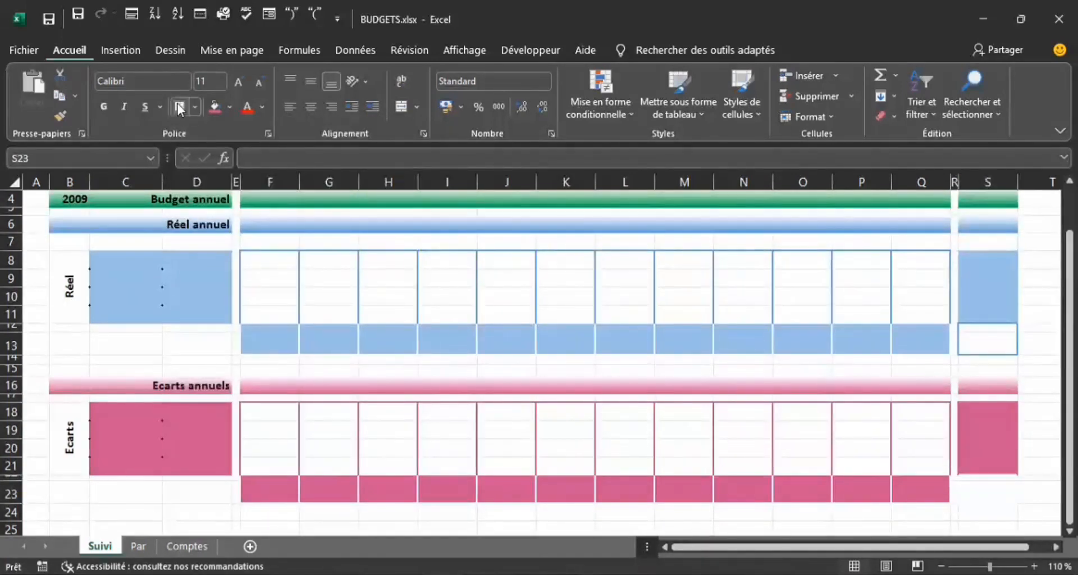
{"action": "left_click", "coordinate": [178, 107]}
{"action": "left_click", "coordinate": [461, 373]}
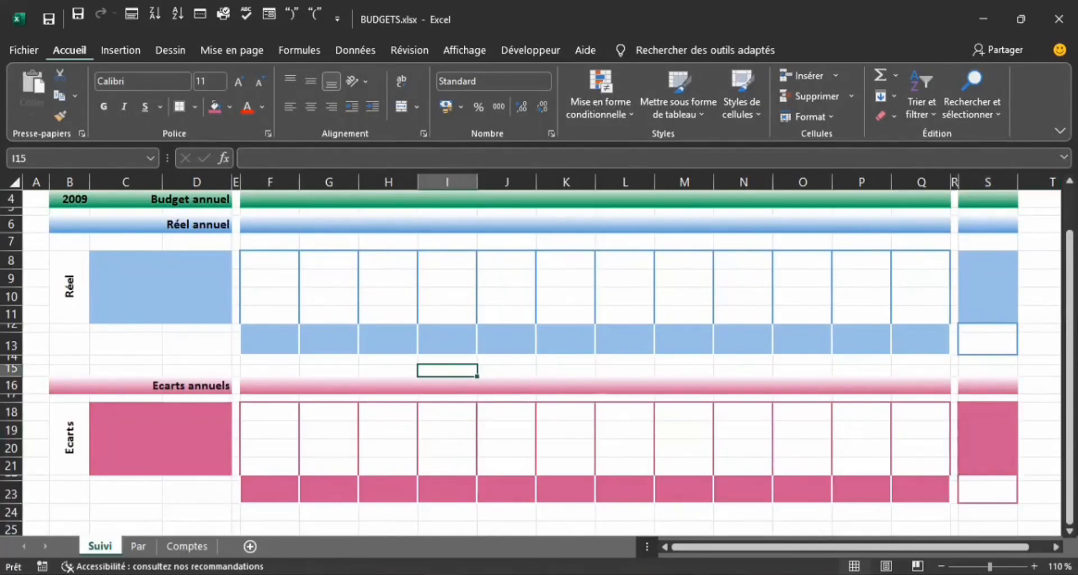
- Collapse the ribbon so that only its tab names stay displayed above the Suivi sheet
{"action": "left_click", "coordinate": [1061, 130]}
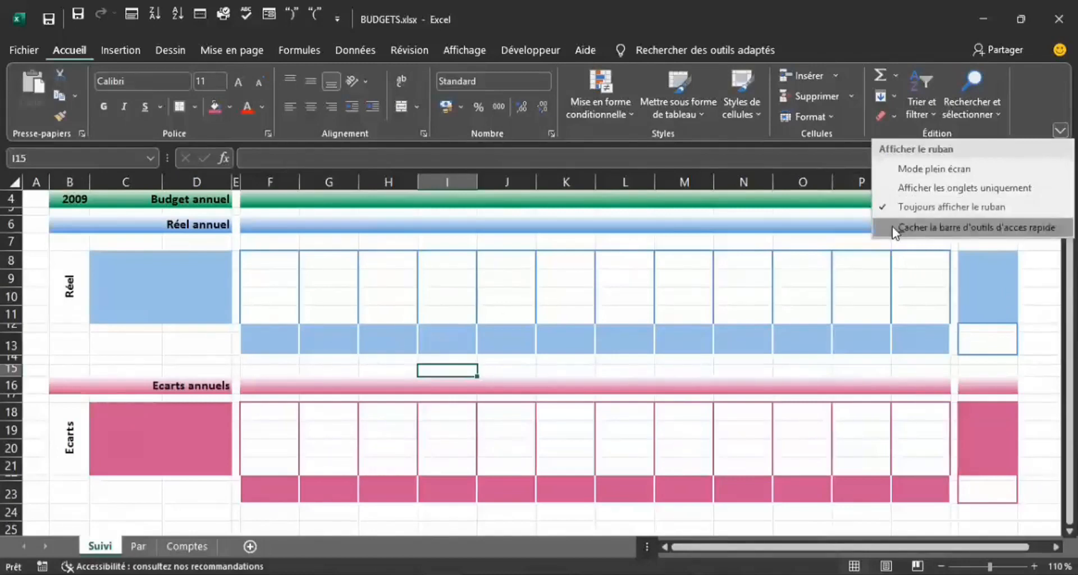
{"action": "left_click", "coordinate": [892, 195]}
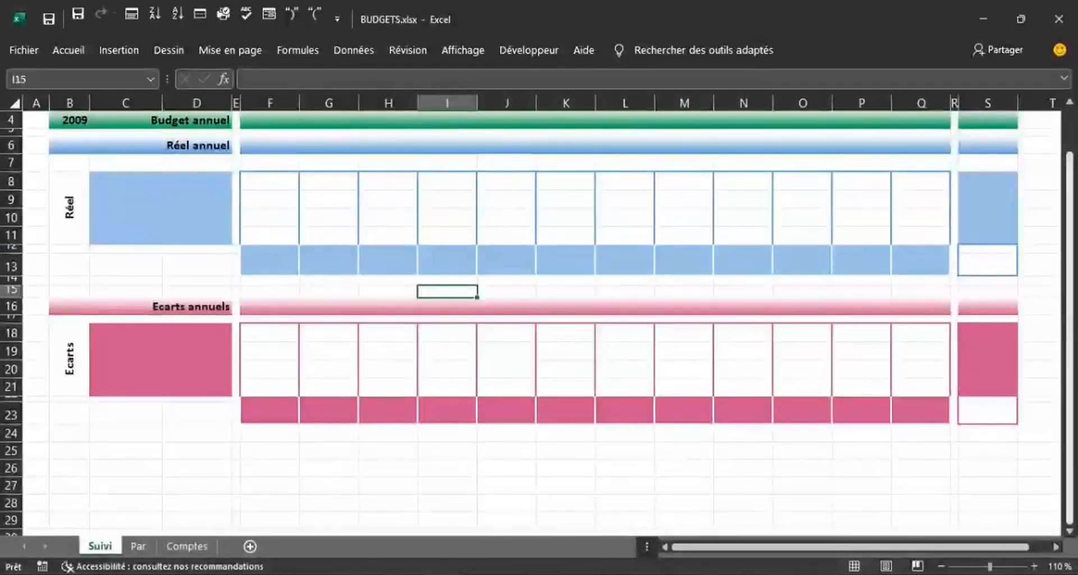
{"action": "scroll", "coordinate": [831, 306], "scroll_direction": "up", "scroll_amount": 1}
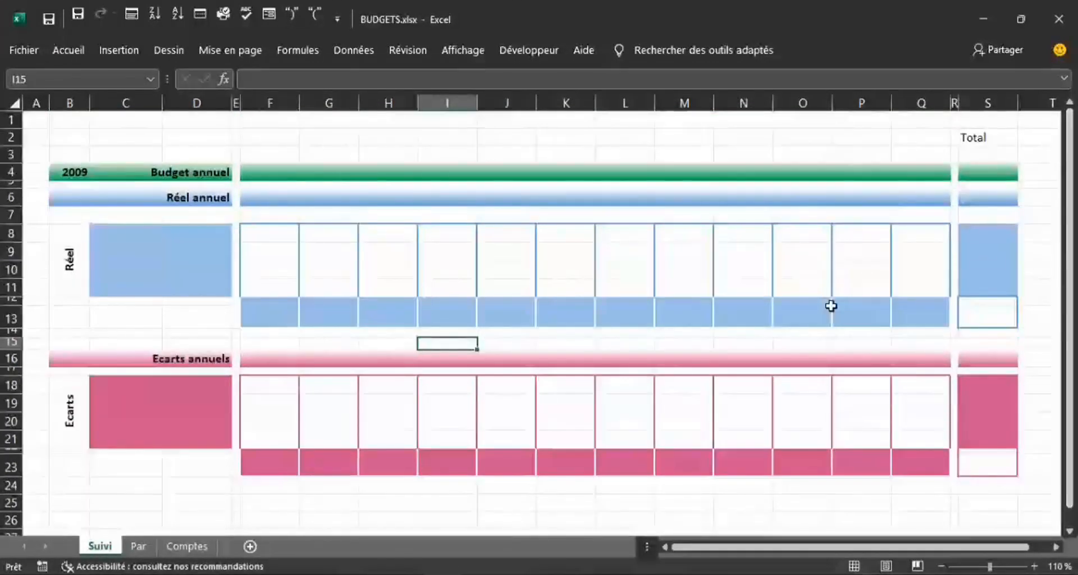
- Consult the header rows of the Budget.xlsx model and roughly increase the height of row 2 in BUDGETS.xlsx
{"action": "mouse_move", "coordinate": [443, 574]}
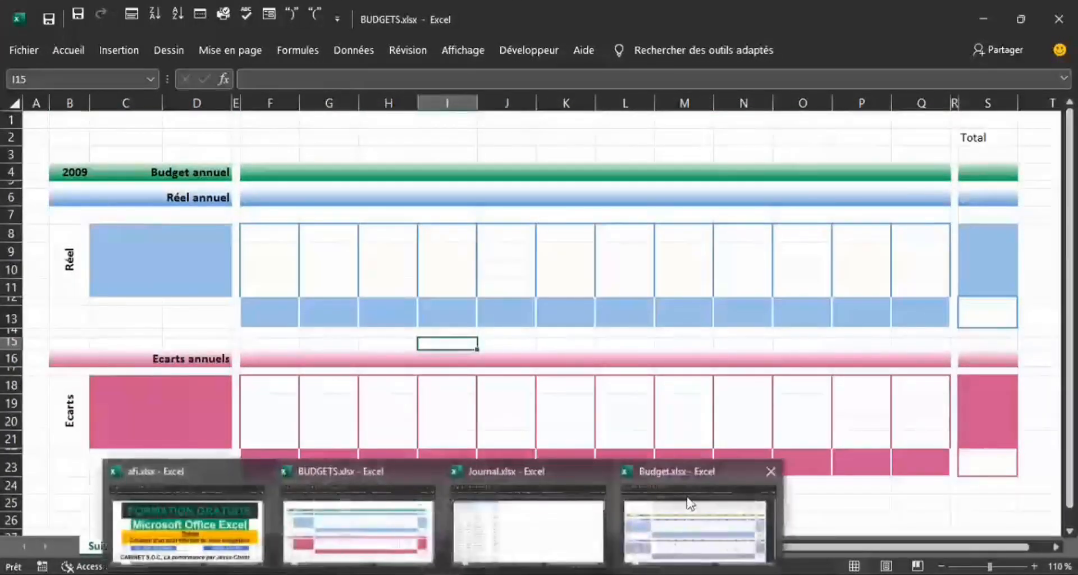
{"action": "left_click", "coordinate": [689, 502]}
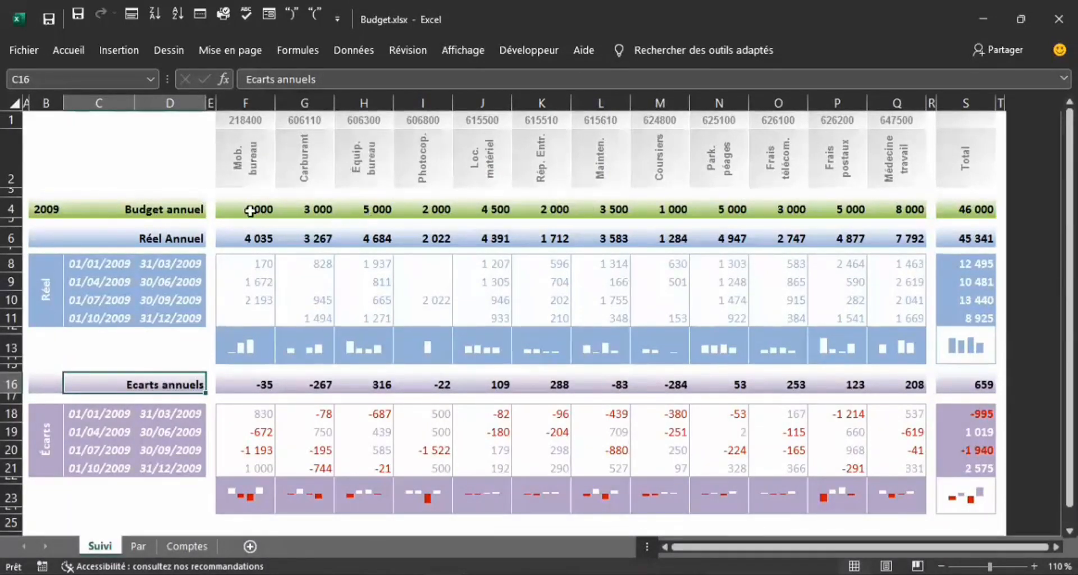
{"action": "mouse_move", "coordinate": [444, 574]}
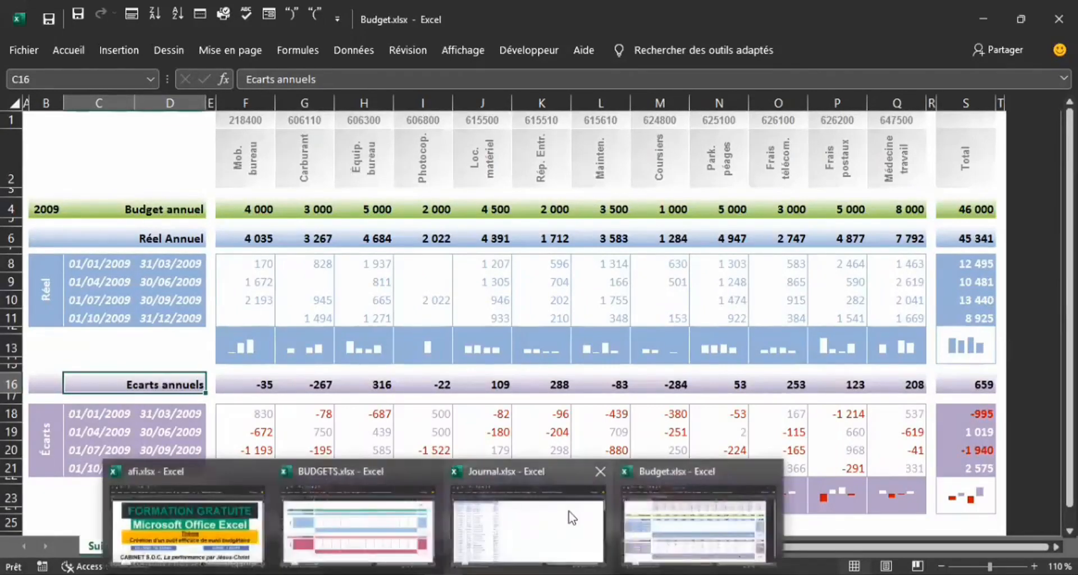
{"action": "left_click", "coordinate": [371, 538]}
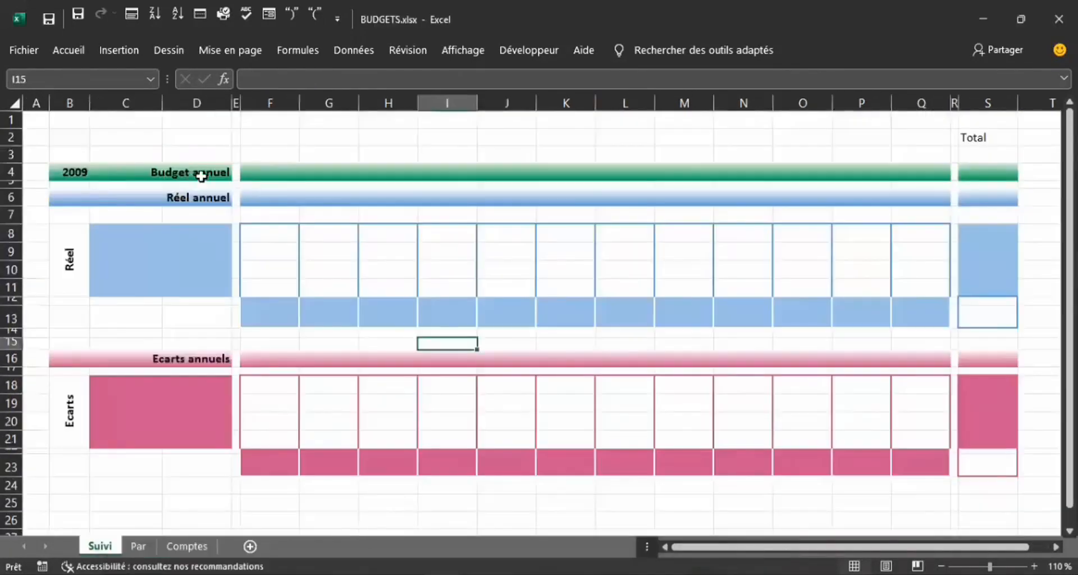
{"action": "left_click_drag", "start_coordinate": [8, 145], "coordinate": [8, 180]}
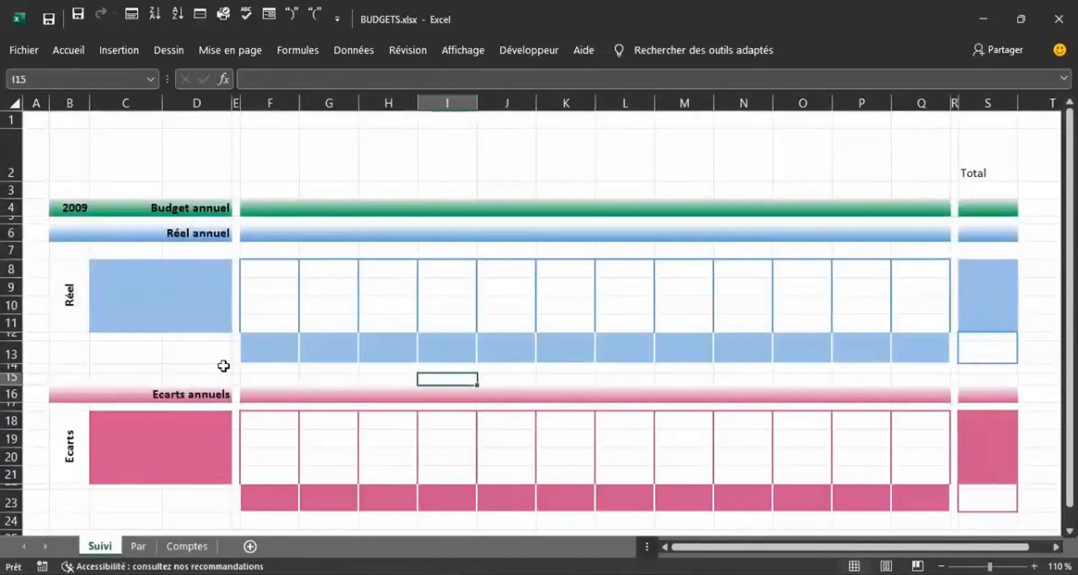
- Switch to Budget.xlsx and look up the exact height of row 2 on its Suivi sheet
{"action": "mouse_move", "coordinate": [501, 559]}
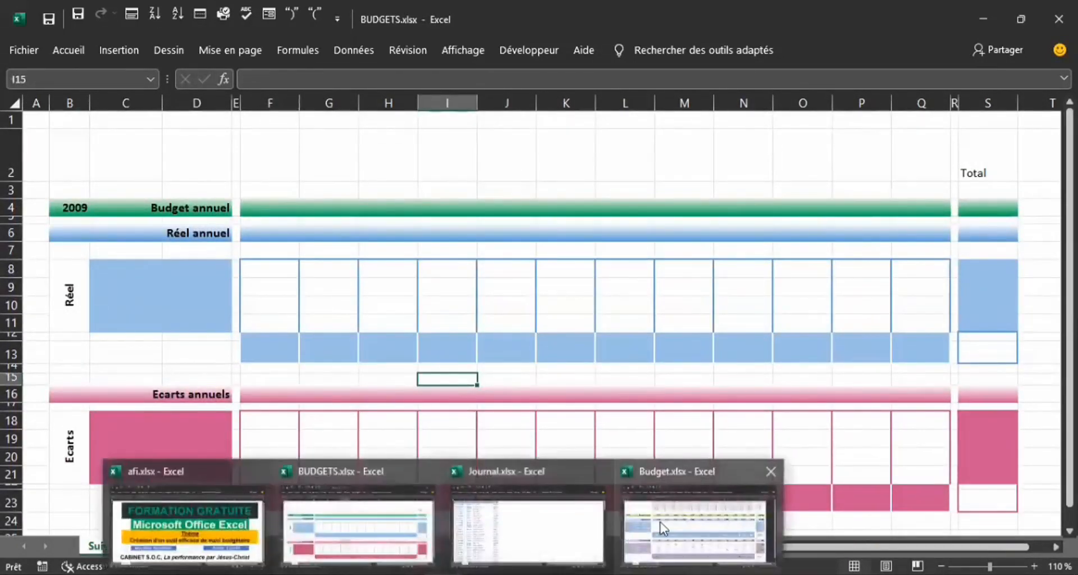
{"action": "left_click", "coordinate": [621, 506]}
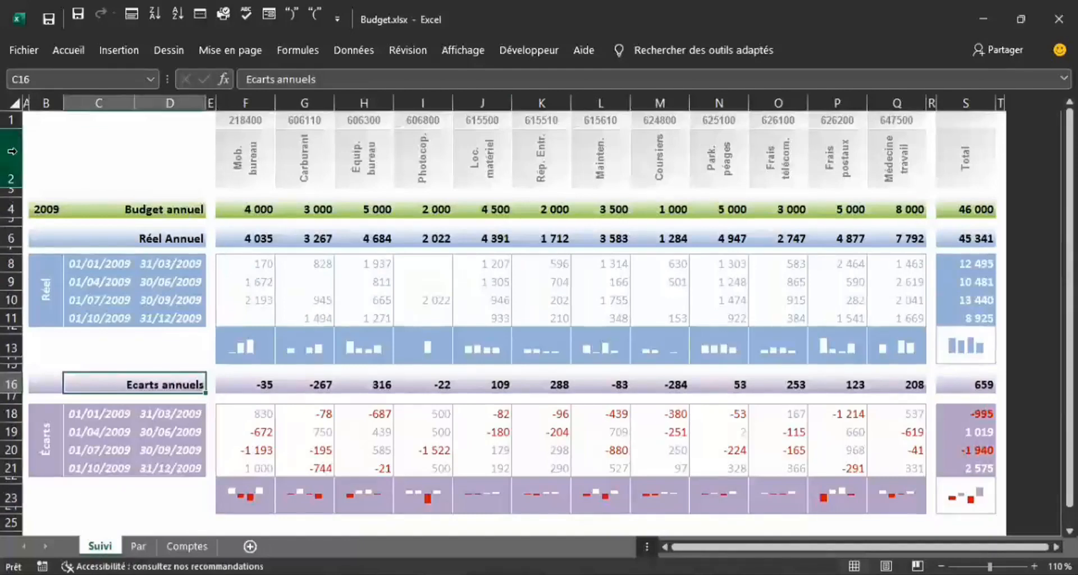
{"action": "right_click", "coordinate": [11, 150]}
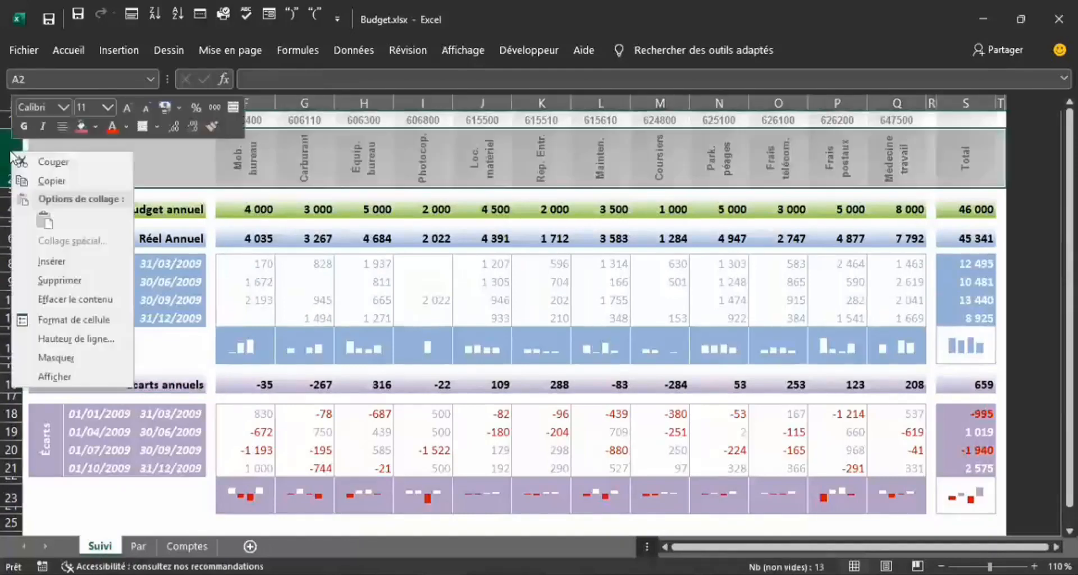
{"action": "left_click", "coordinate": [92, 340]}
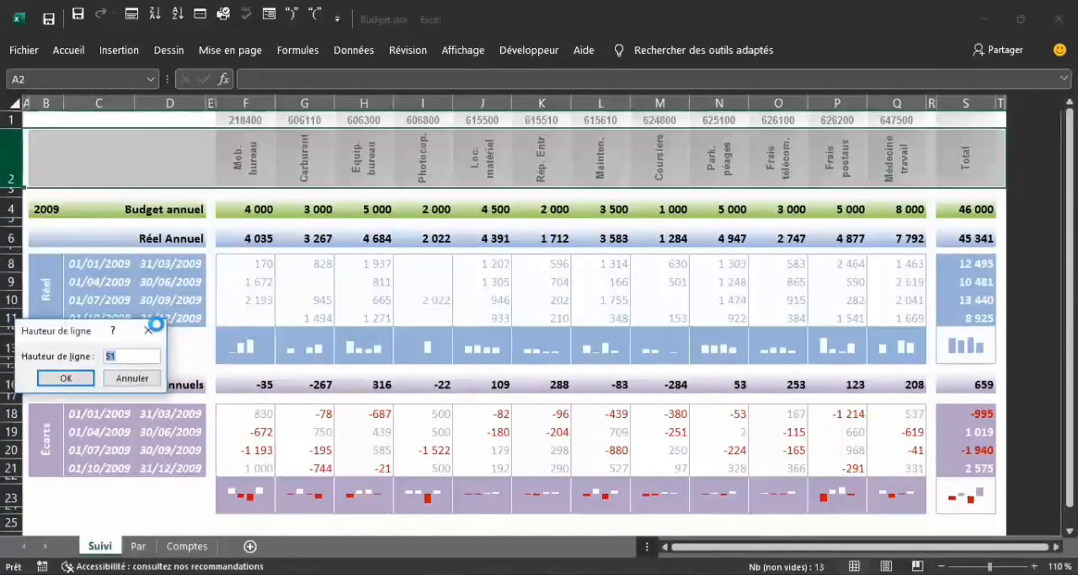
{"action": "left_click", "coordinate": [157, 331]}
- Switch back to BUDGETS.xlsx and set the height of row 2 on the Suivi sheet to 51
{"action": "mouse_move", "coordinate": [445, 572]}
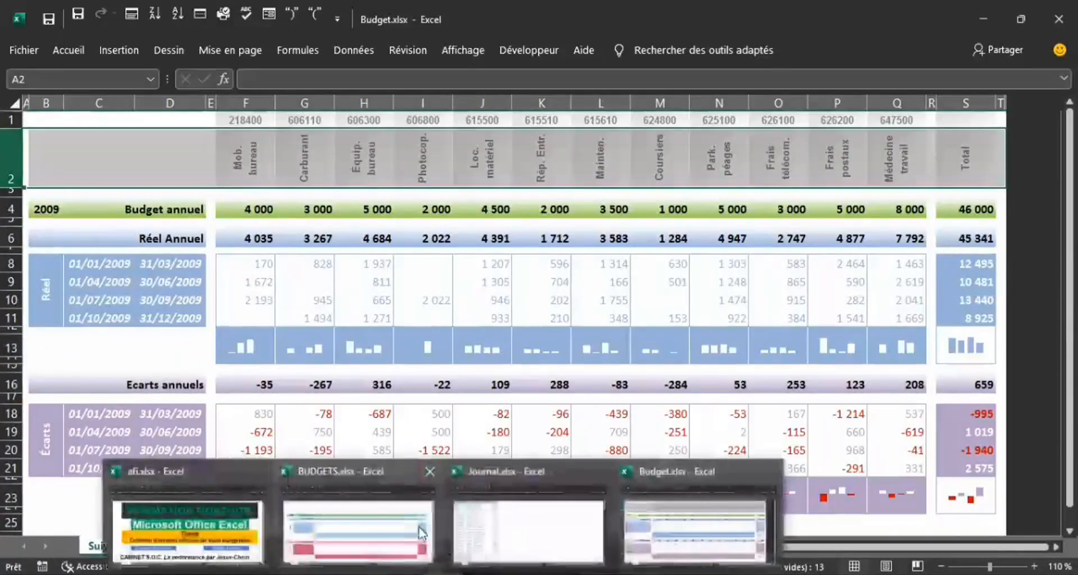
{"action": "left_click", "coordinate": [357, 530]}
{"action": "left_click", "coordinate": [11, 134]}
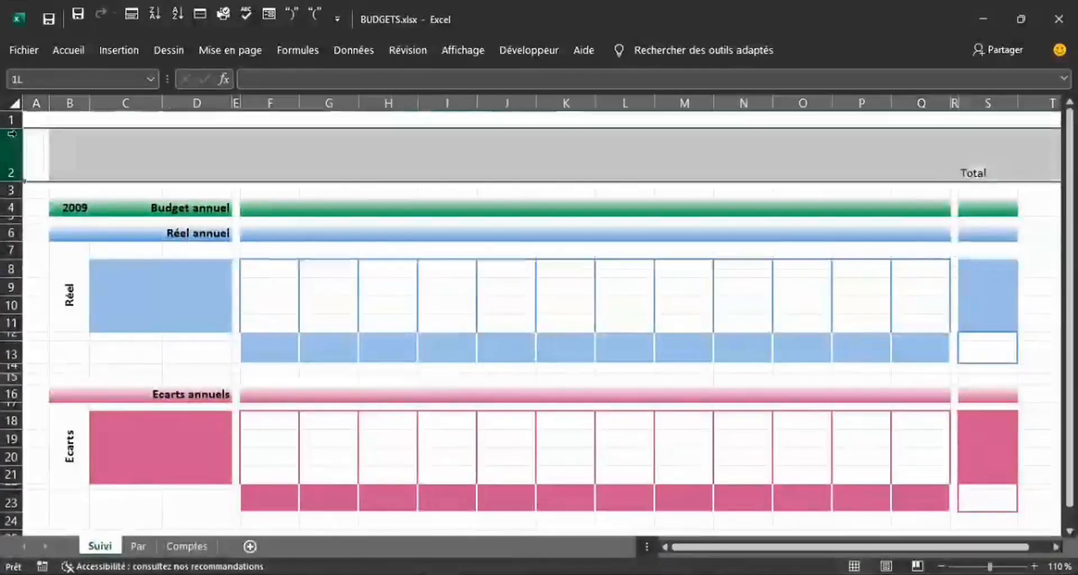
{"action": "right_click", "coordinate": [11, 135]}
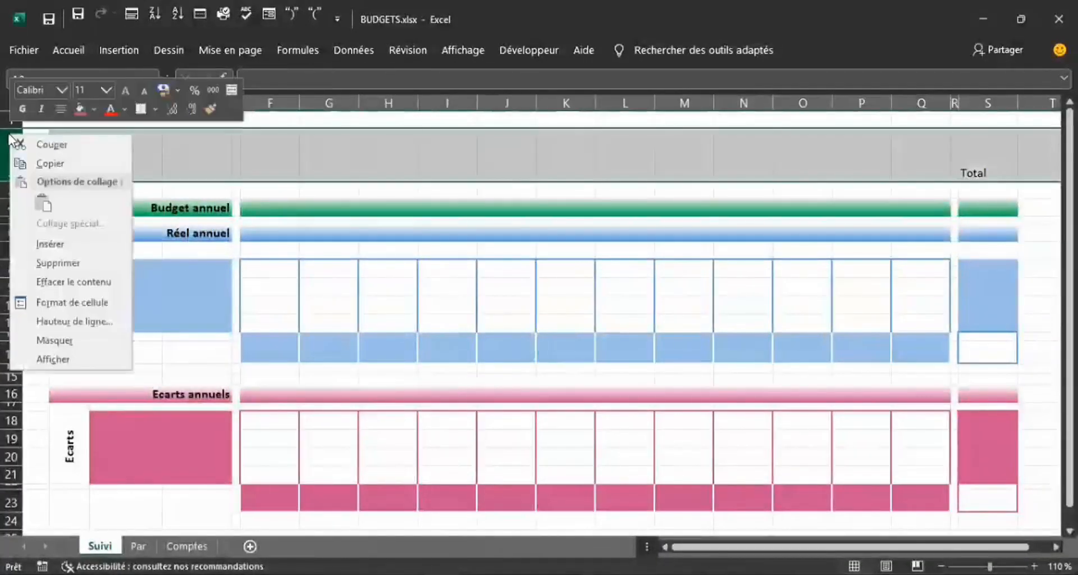
{"action": "left_click", "coordinate": [66, 321]}
{"action": "type", "text": "51"}
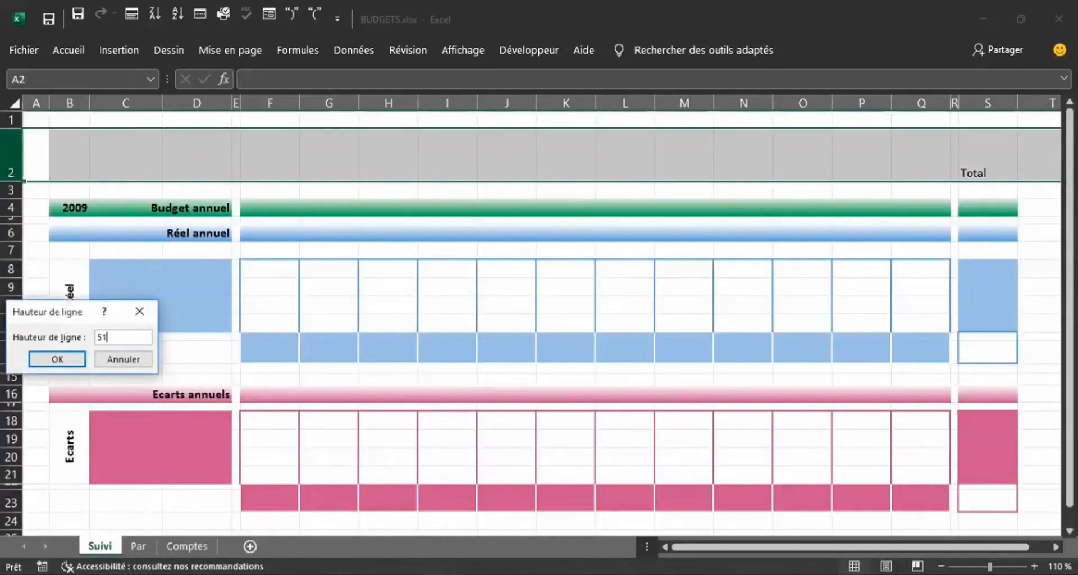
{"action": "key", "text": "Return"}
{"action": "left_click", "coordinate": [415, 321]}
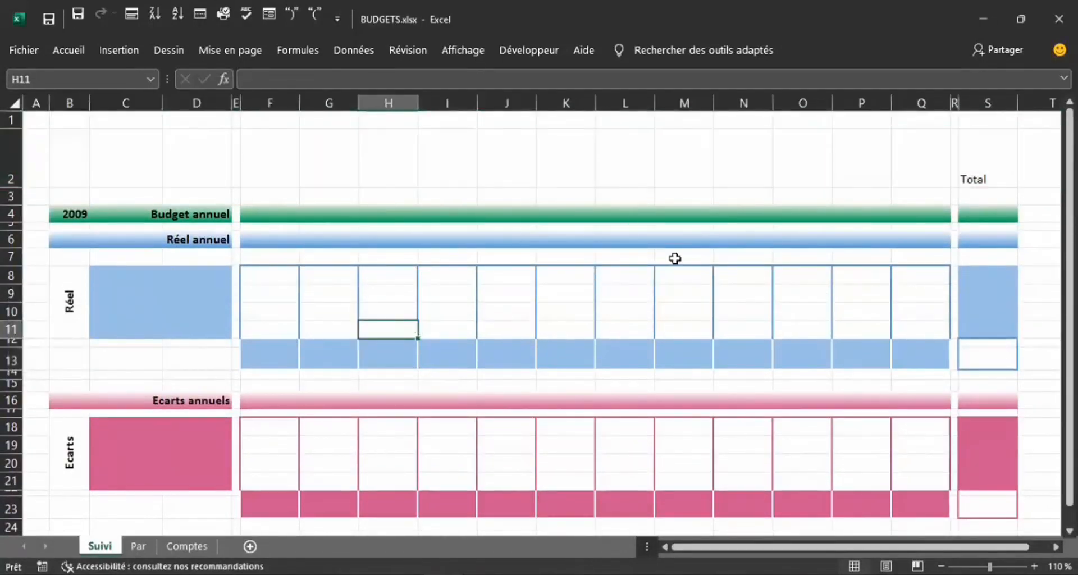
- Open the gradient fill effects for the header ranges F1:Q2 and S1:S2 together
{"action": "left_click", "coordinate": [271, 147]}
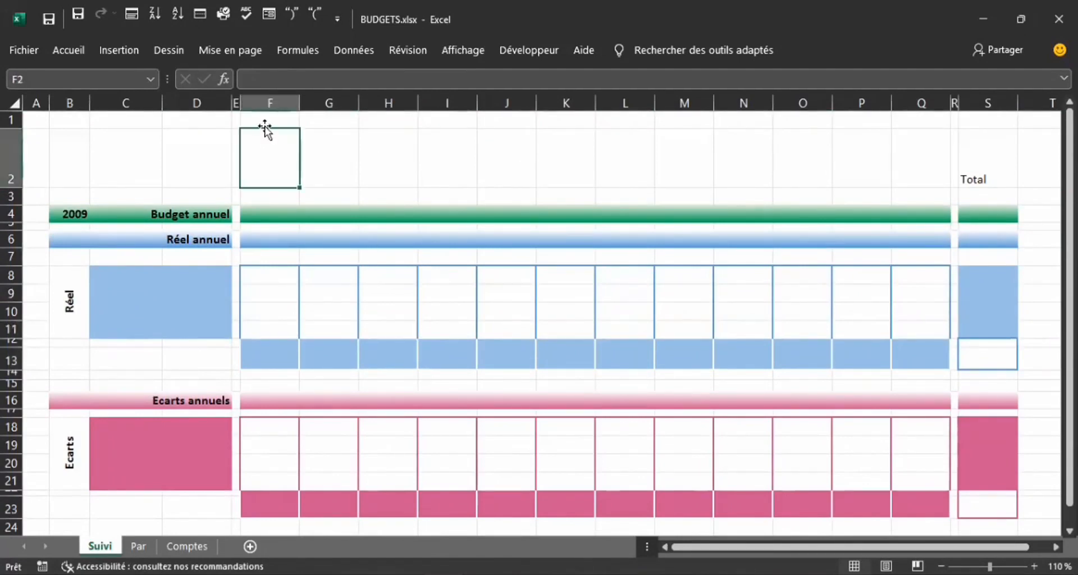
{"action": "left_click_drag", "start_coordinate": [265, 125], "coordinate": [917, 176]}
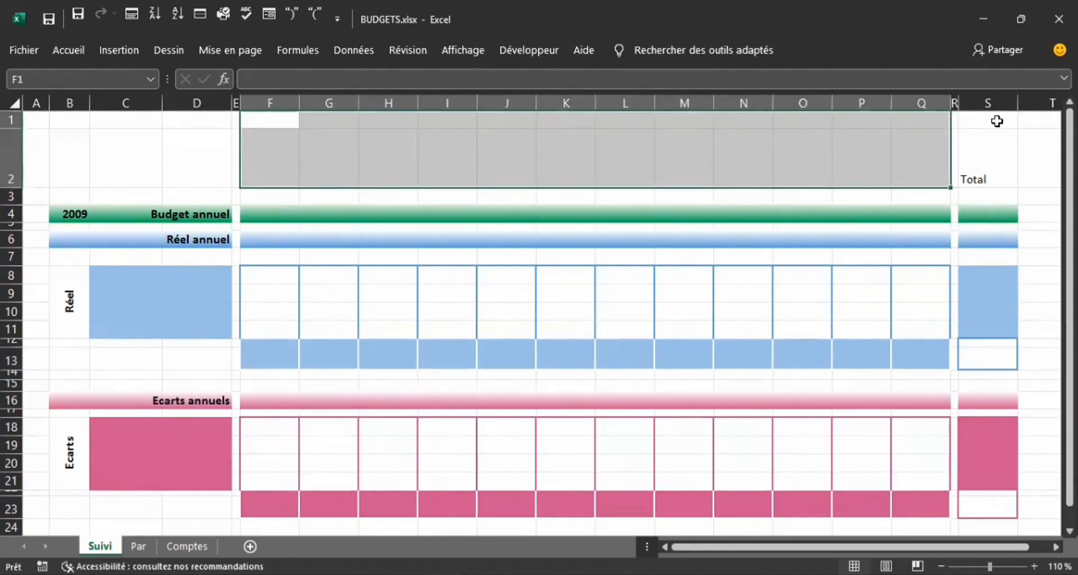
{"action": "left_click_drag", "start_coordinate": [997, 122], "coordinate": [997, 151]}
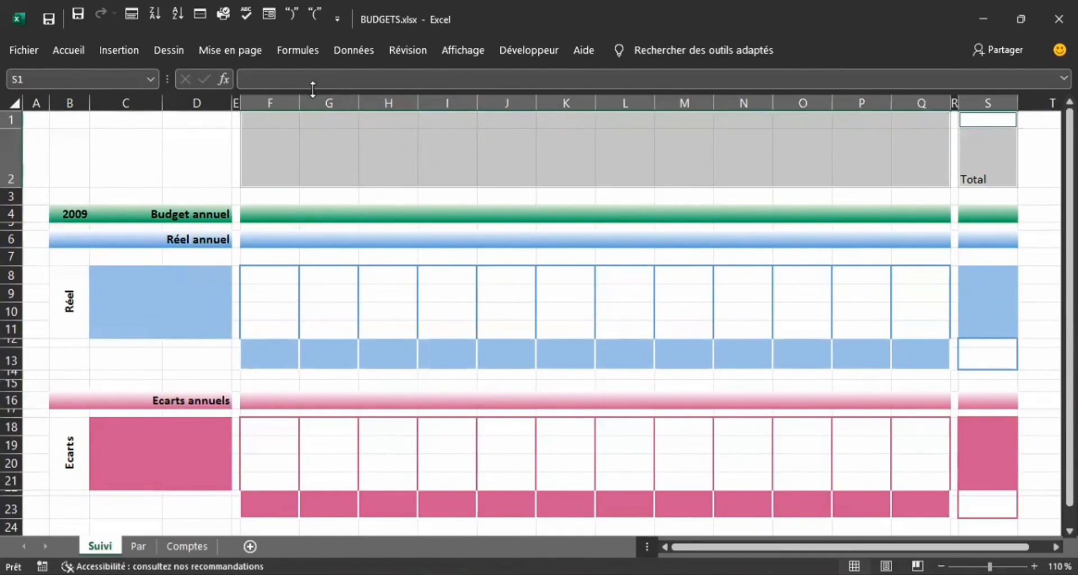
{"action": "left_click", "coordinate": [72, 49]}
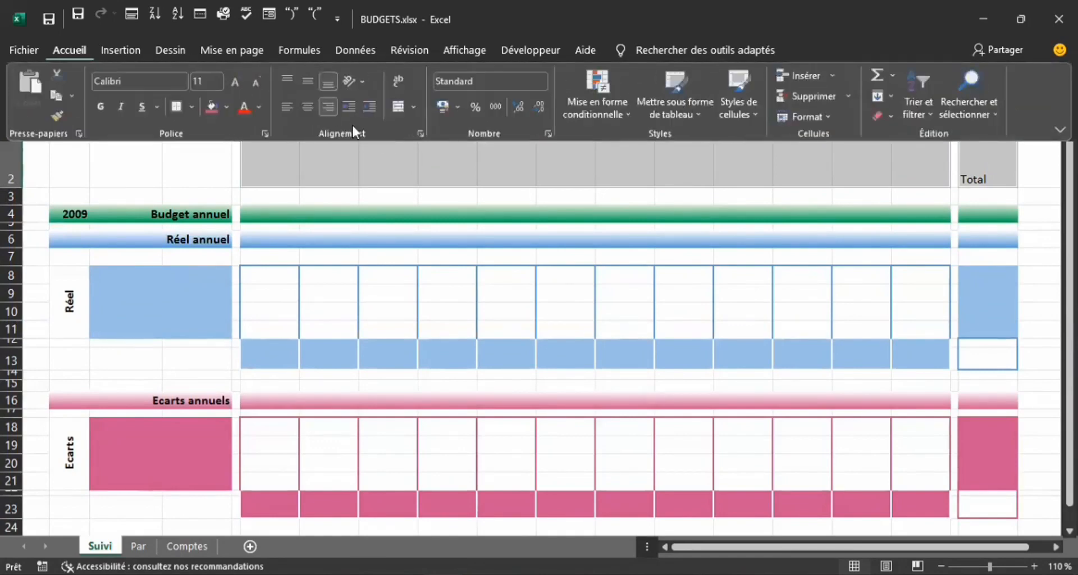
{"action": "left_click", "coordinate": [264, 135]}
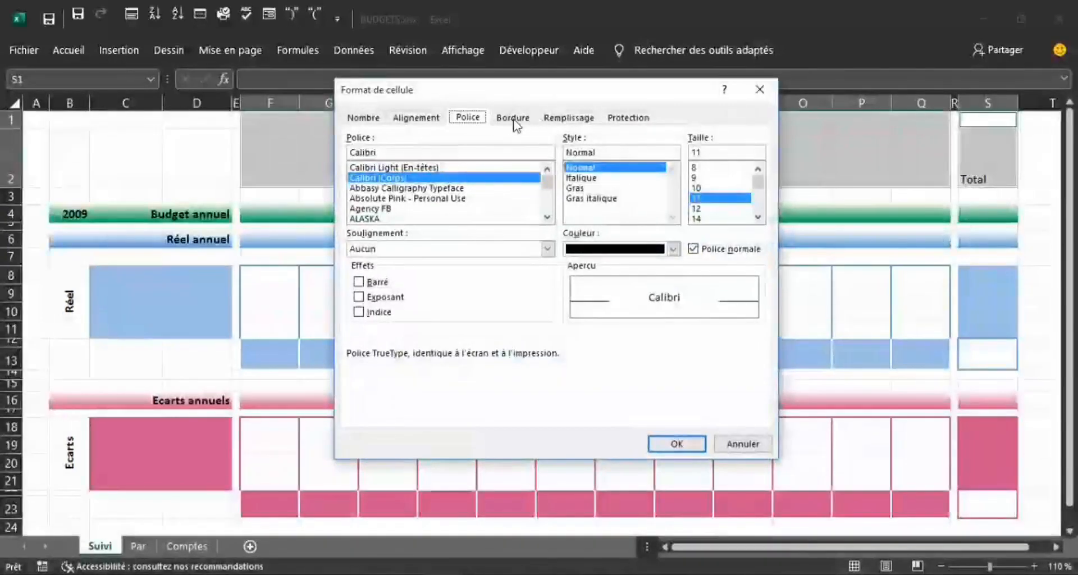
{"action": "left_click", "coordinate": [547, 119]}
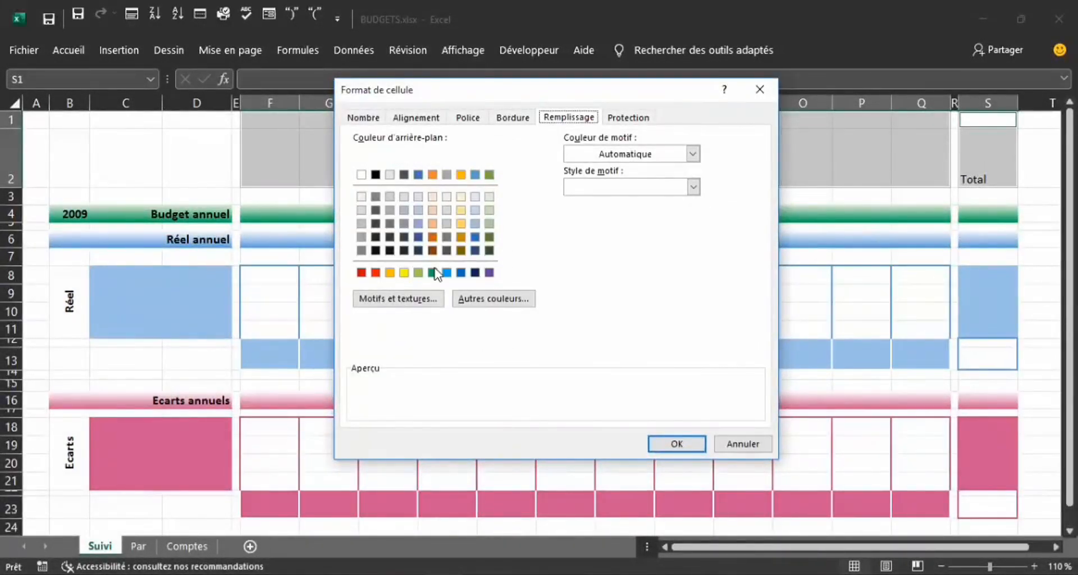
{"action": "left_click", "coordinate": [400, 300]}
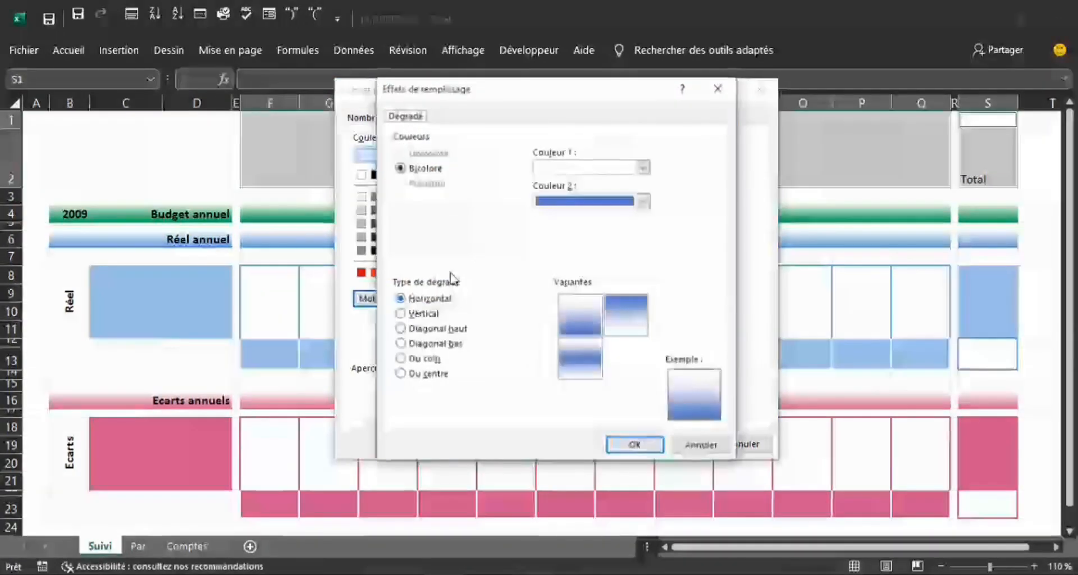
- Set the second colour of the horizontal two-colour gradient to the second-darkest grey shade of the white theme colour
{"action": "left_click", "coordinate": [644, 202]}
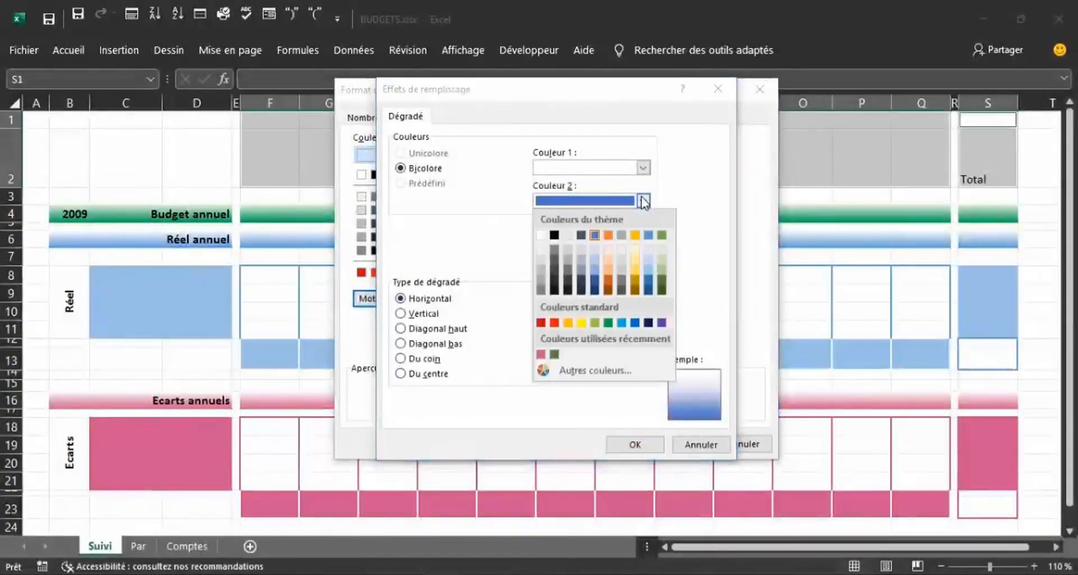
{"action": "left_click", "coordinate": [541, 278]}
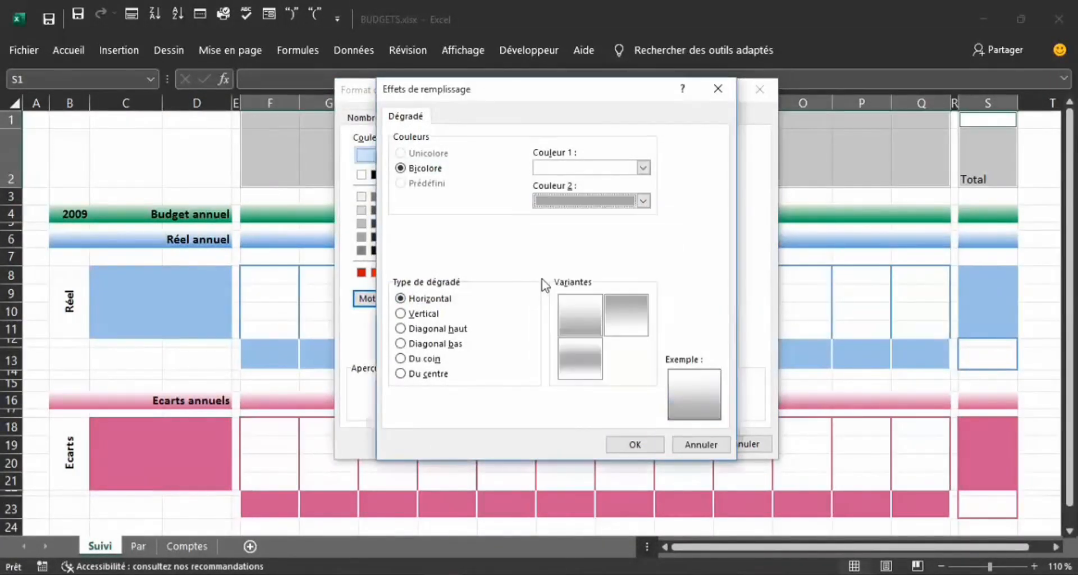
{"action": "left_click", "coordinate": [644, 201]}
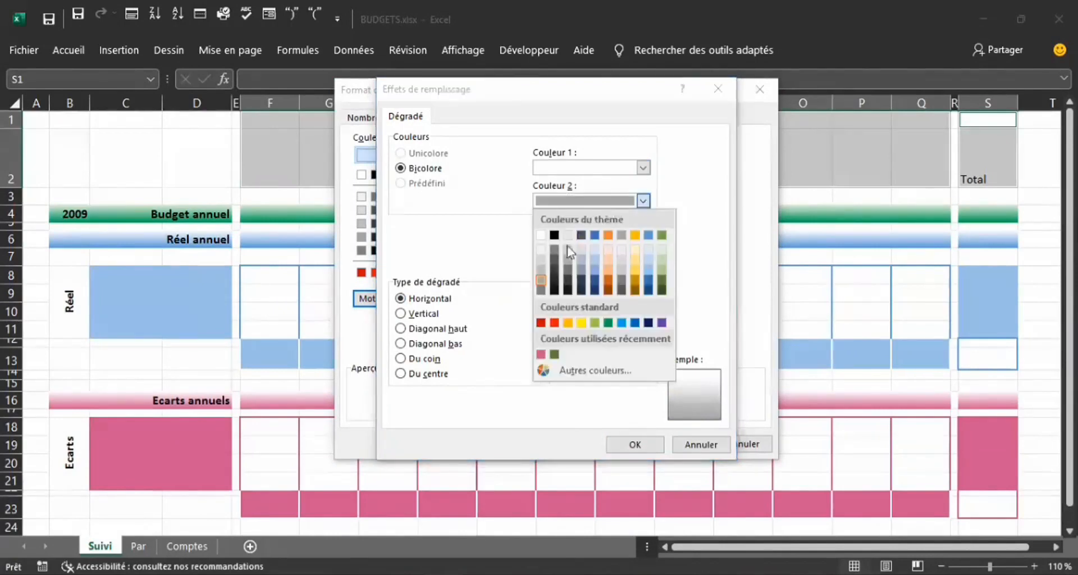
{"action": "left_click", "coordinate": [540, 265]}
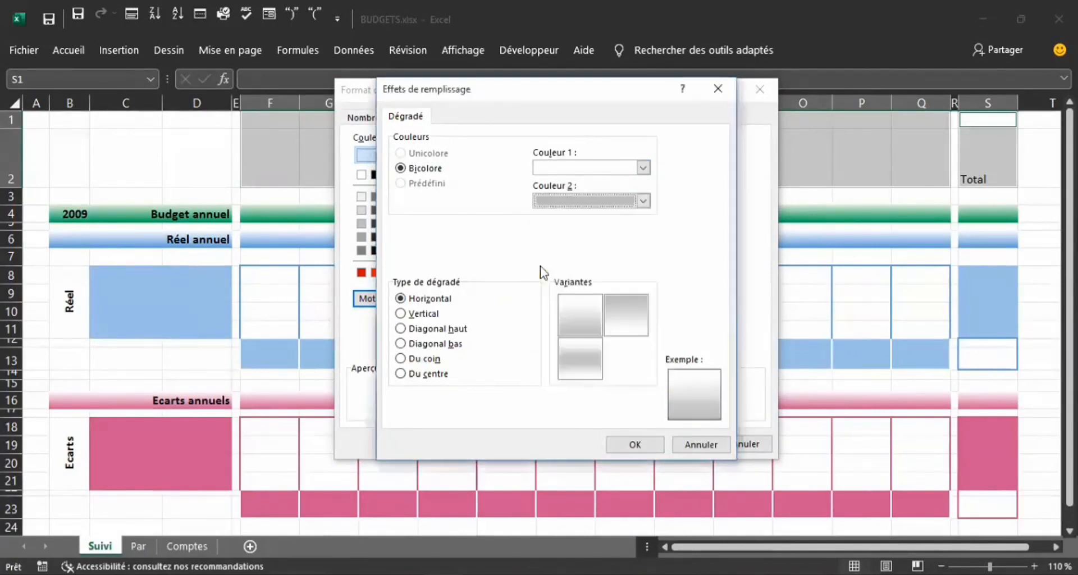
{"action": "left_click", "coordinate": [644, 201]}
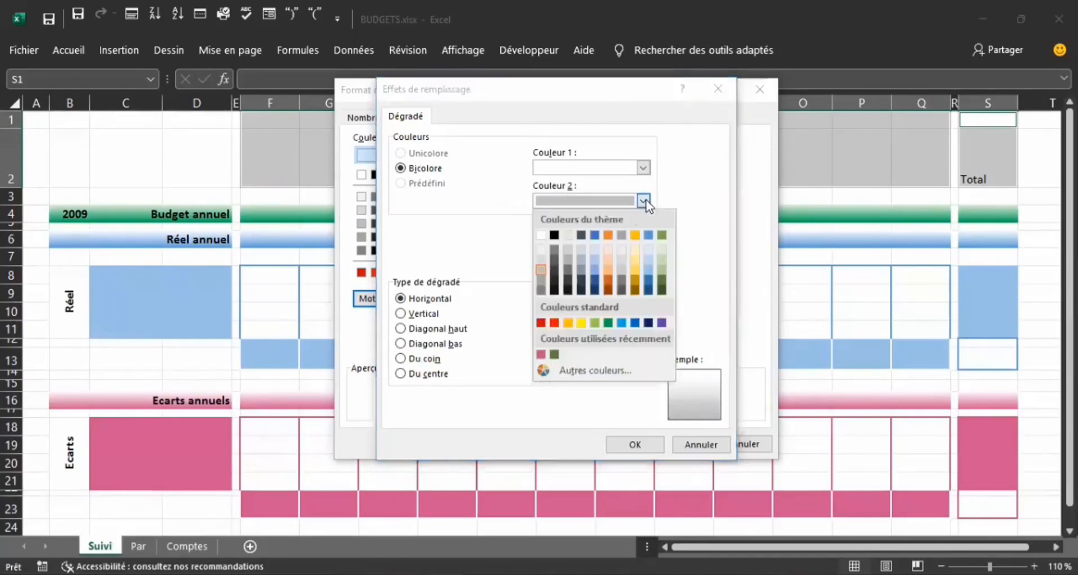
{"action": "left_click", "coordinate": [542, 278]}
- Set the gradient's first colour to the lightest grey shade of white and apply the fill to the header ranges
{"action": "left_click", "coordinate": [643, 167]}
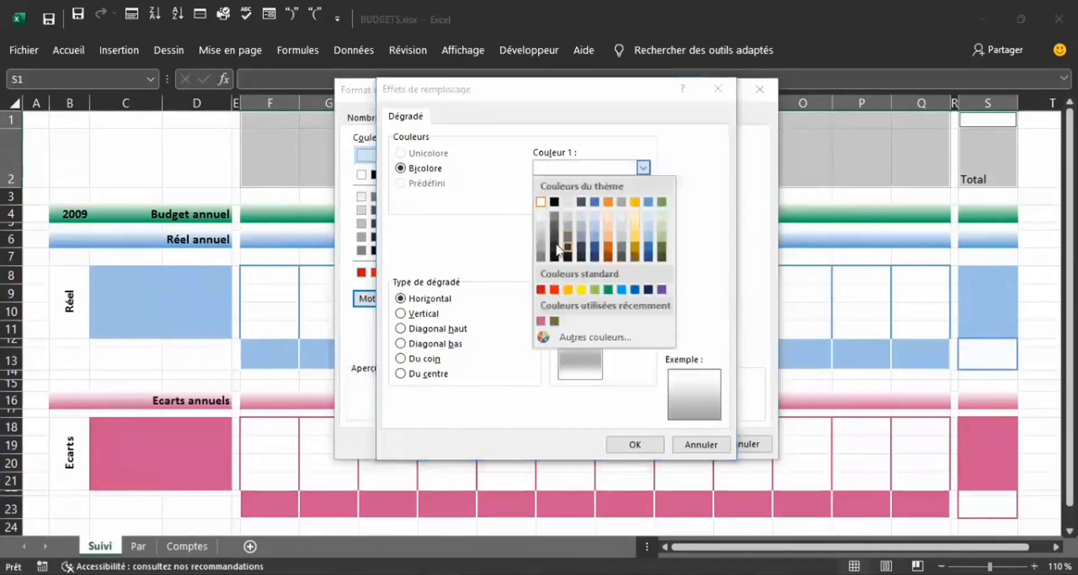
{"action": "left_click", "coordinate": [541, 225]}
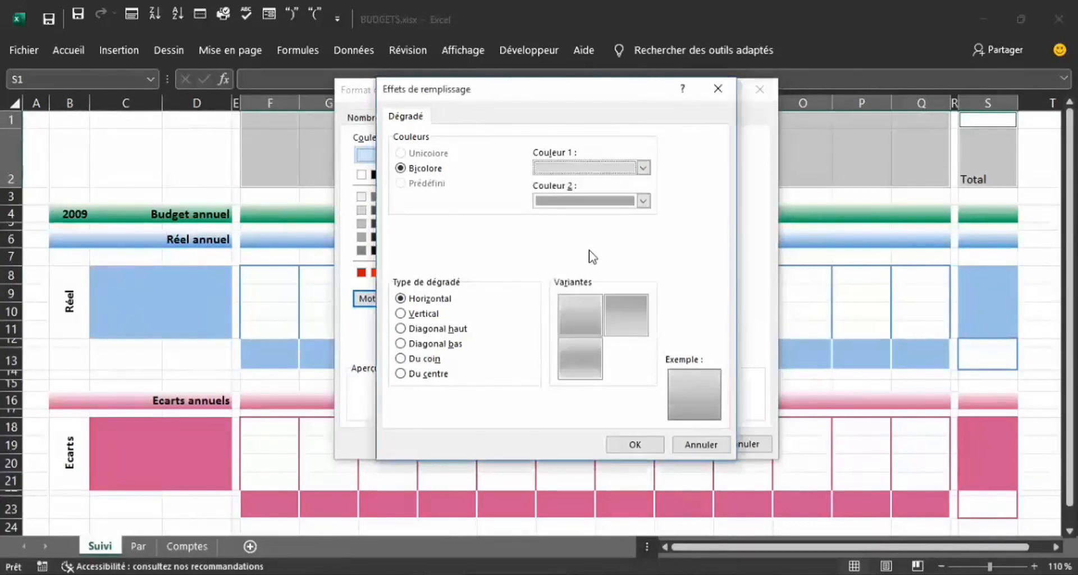
{"action": "left_click", "coordinate": [644, 168]}
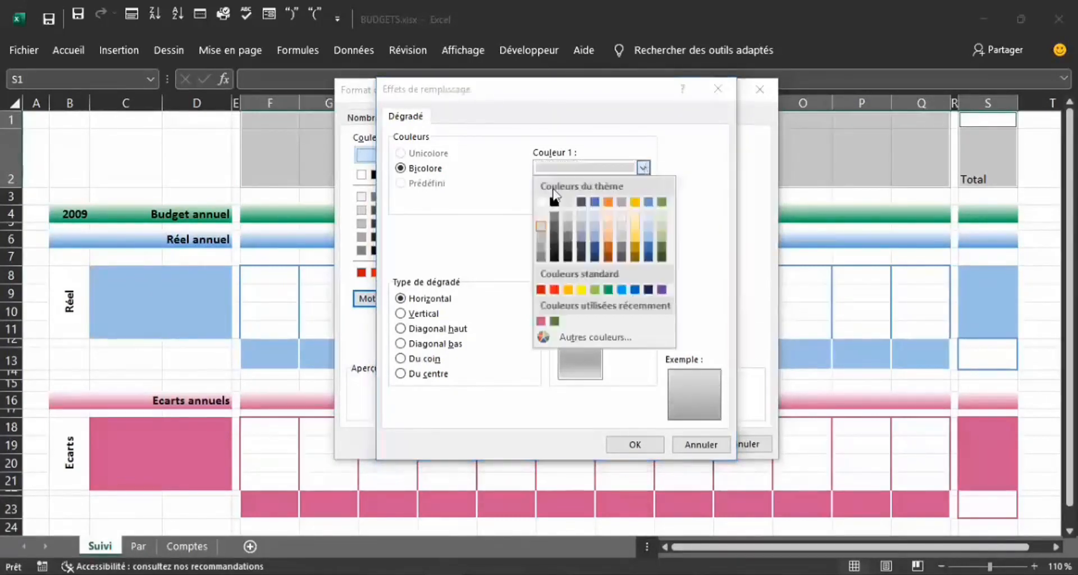
{"action": "left_click", "coordinate": [540, 215]}
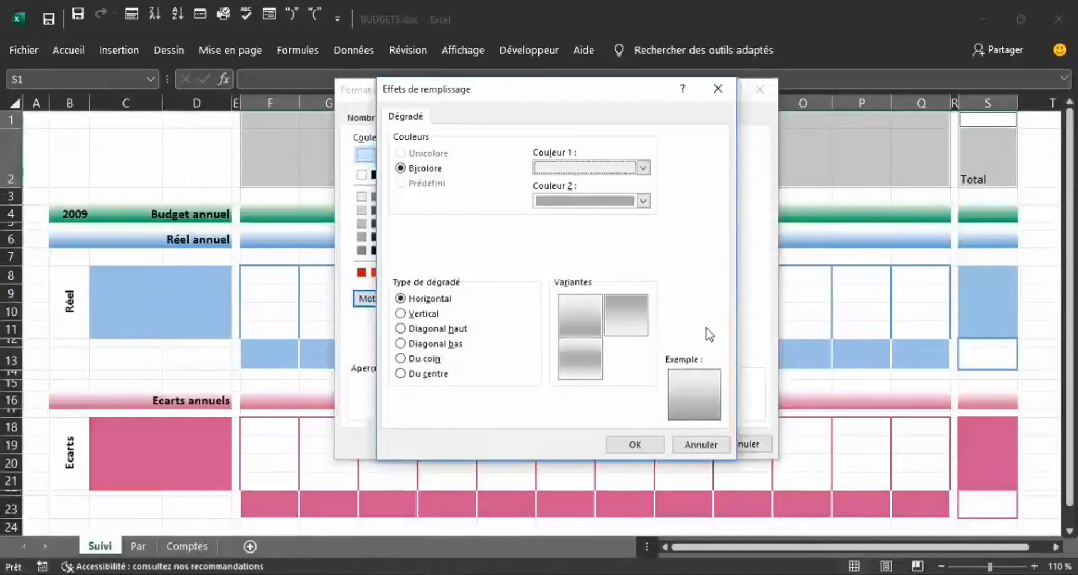
{"action": "left_click", "coordinate": [637, 442]}
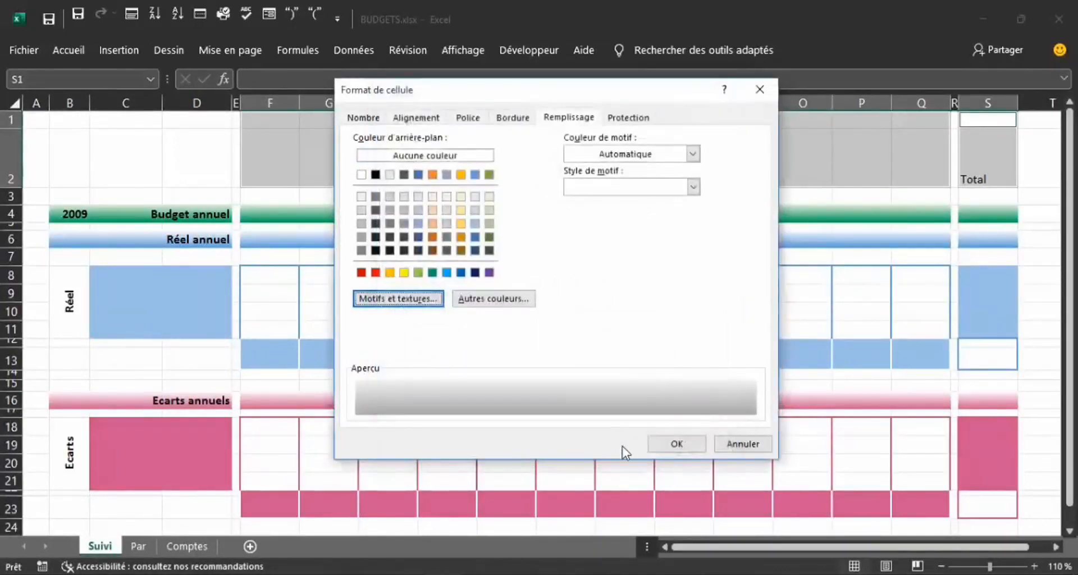
{"action": "left_click", "coordinate": [663, 446]}
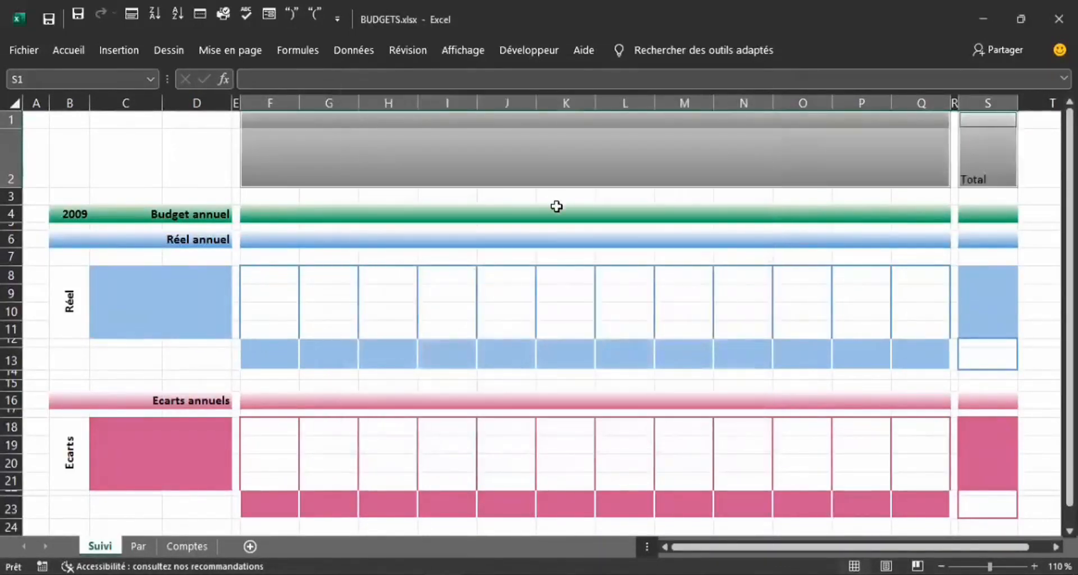
- Check how the Total header cell S2 is formatted in Budget.xlsx and return to BUDGETS.xlsx
{"action": "left_click", "coordinate": [557, 212]}
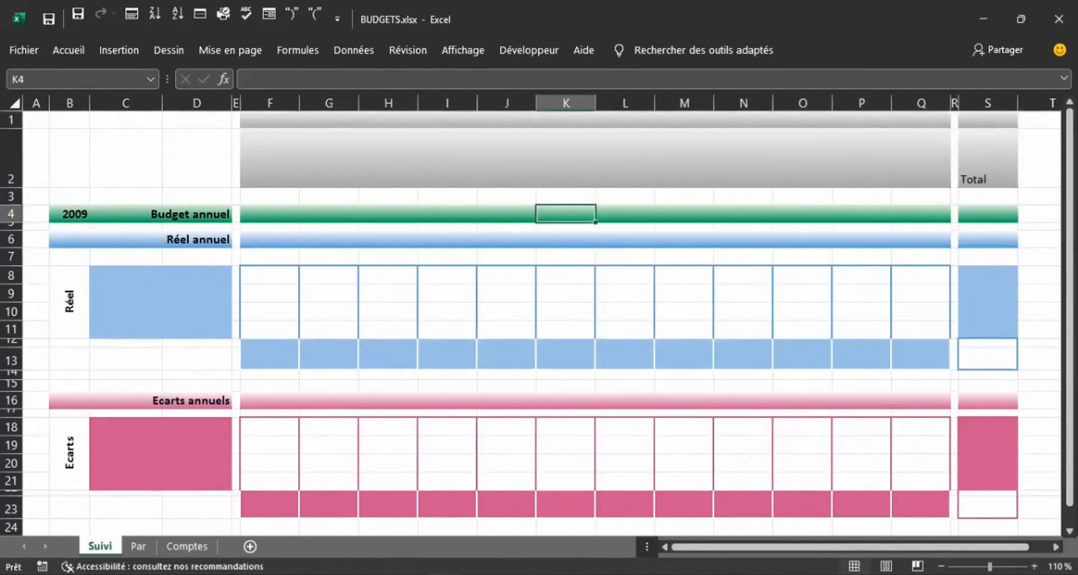
{"action": "mouse_move", "coordinate": [449, 573]}
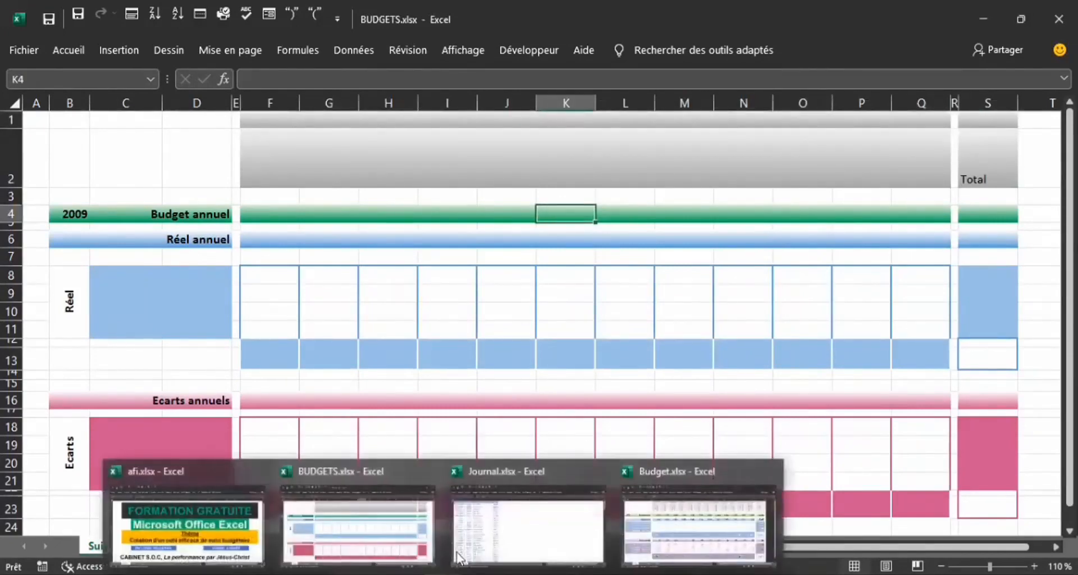
{"action": "left_click", "coordinate": [704, 538]}
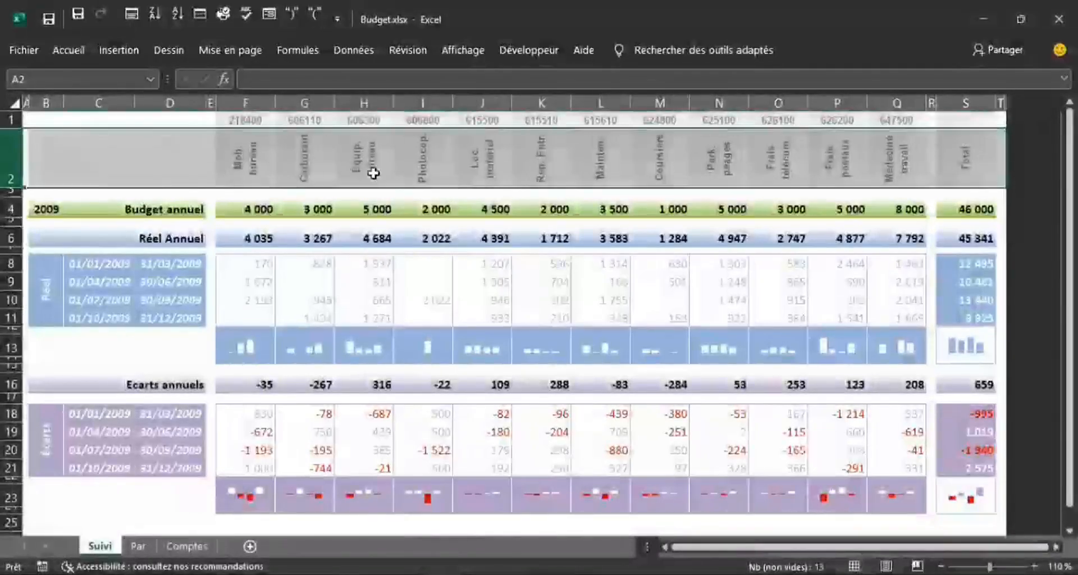
{"action": "left_click", "coordinate": [958, 159]}
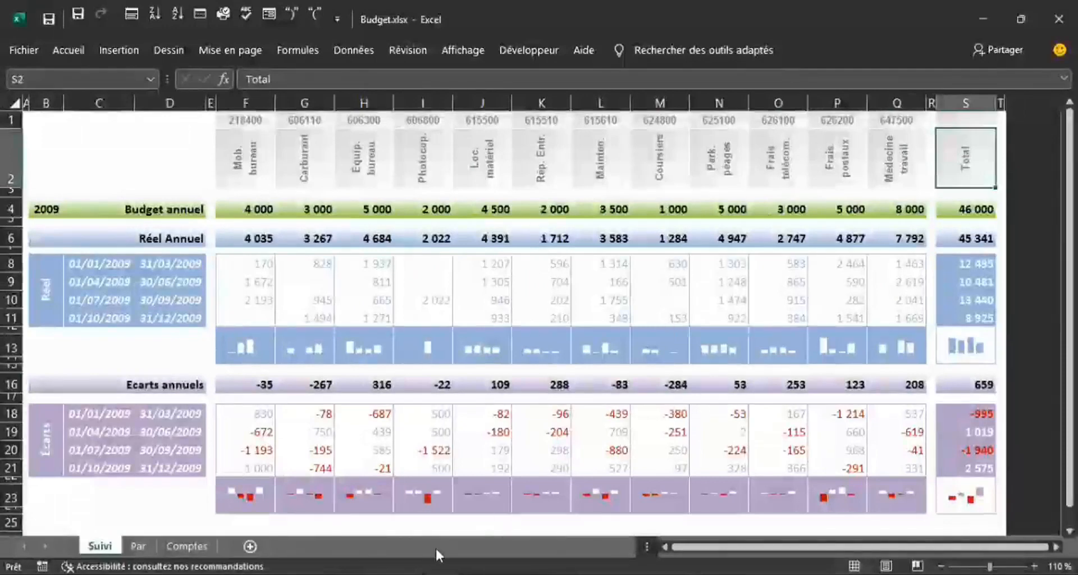
{"action": "mouse_move", "coordinate": [441, 573]}
{"action": "left_click", "coordinate": [362, 531]}
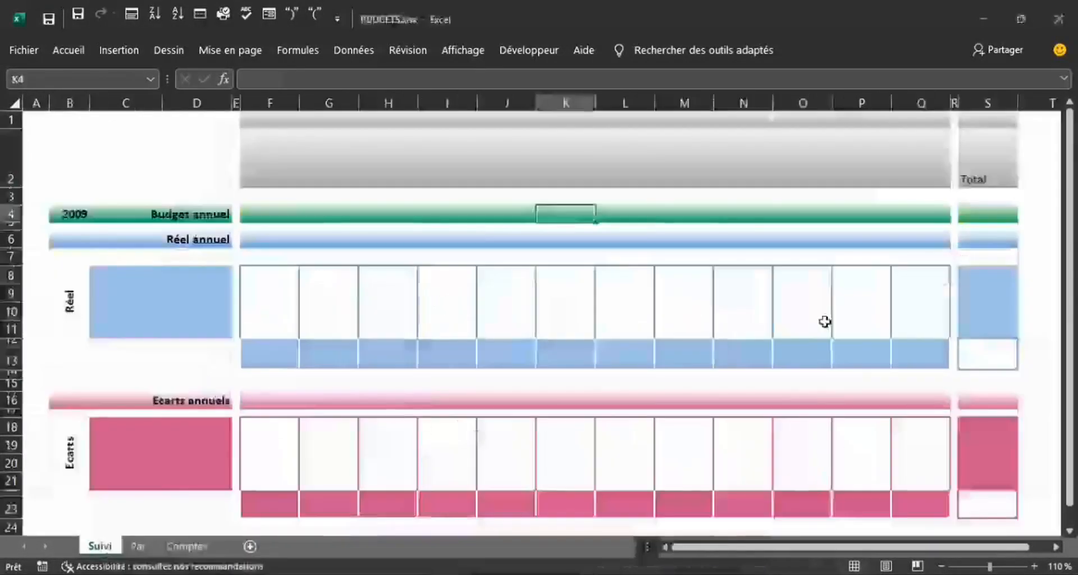
- Rotate the Total header text in cell S2 upward
{"action": "left_click", "coordinate": [981, 149]}
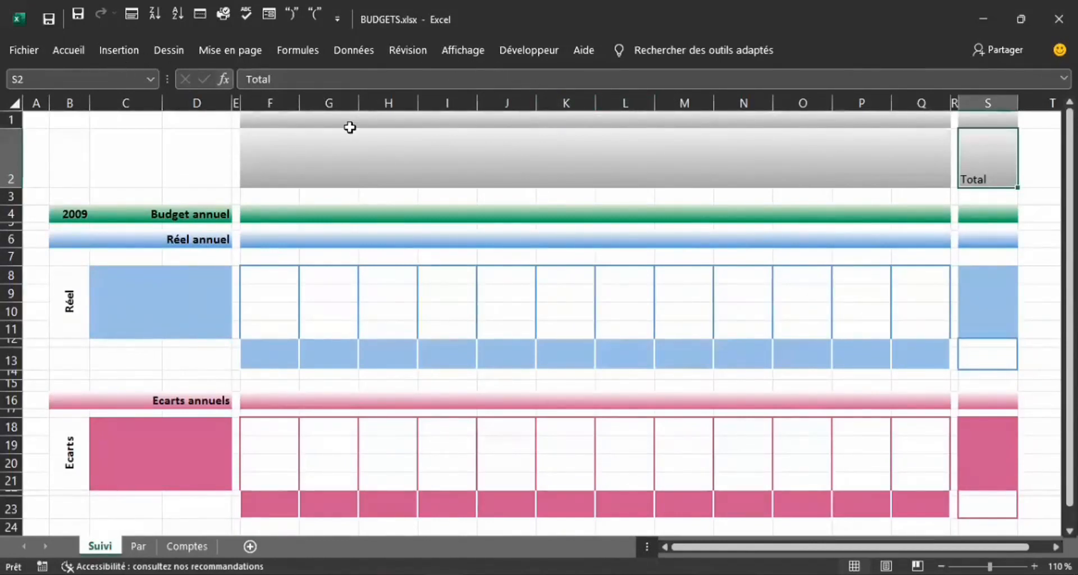
{"action": "left_click", "coordinate": [76, 49]}
{"action": "left_click", "coordinate": [364, 82]}
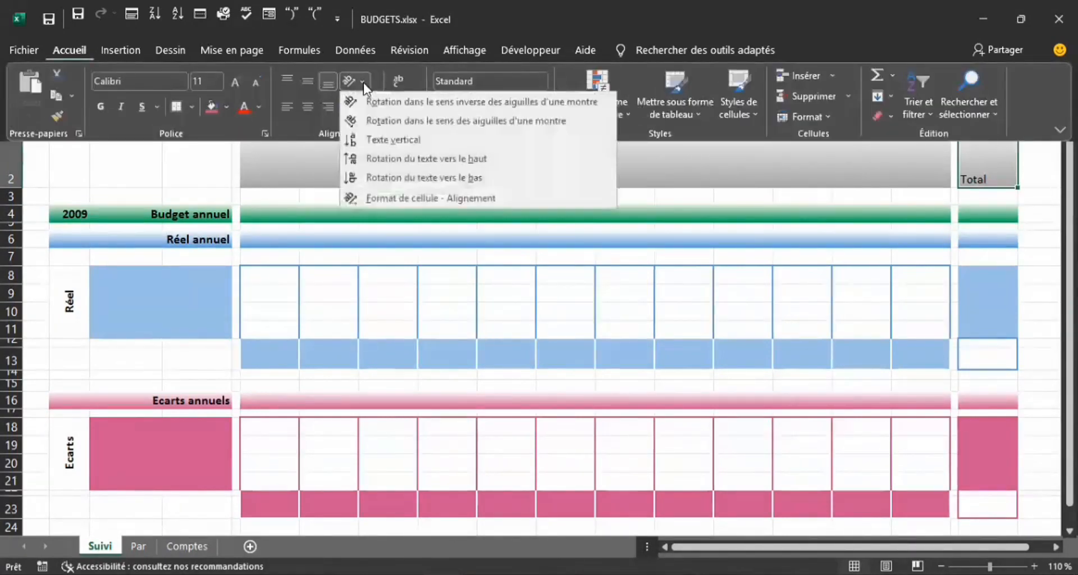
{"action": "left_click", "coordinate": [383, 160]}
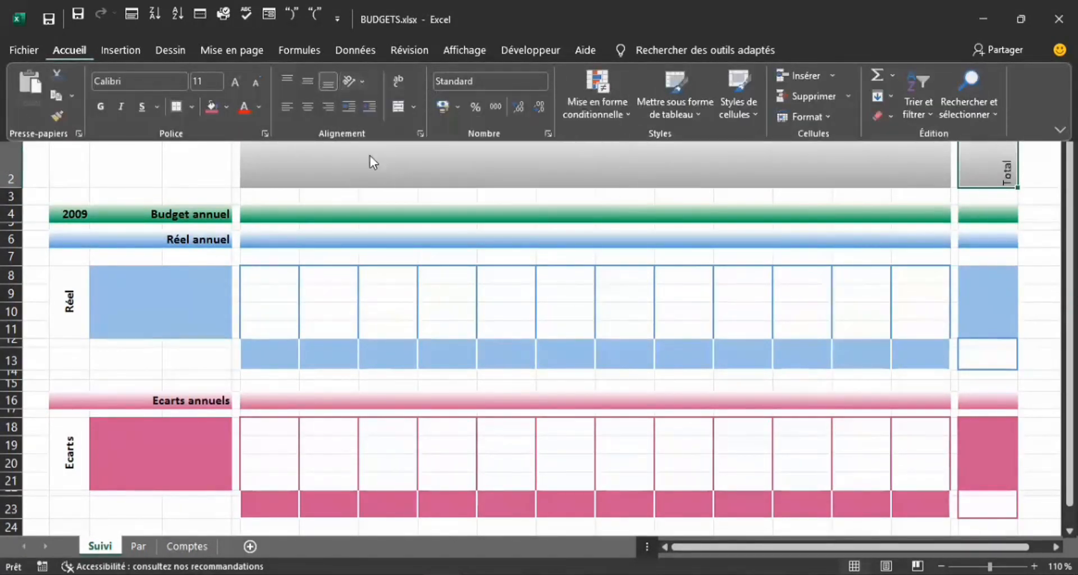
- Centre the Total header in S2 horizontally and vertically, and make it bold at font size 14
{"action": "left_click", "coordinate": [307, 108]}
{"action": "left_click", "coordinate": [304, 81]}
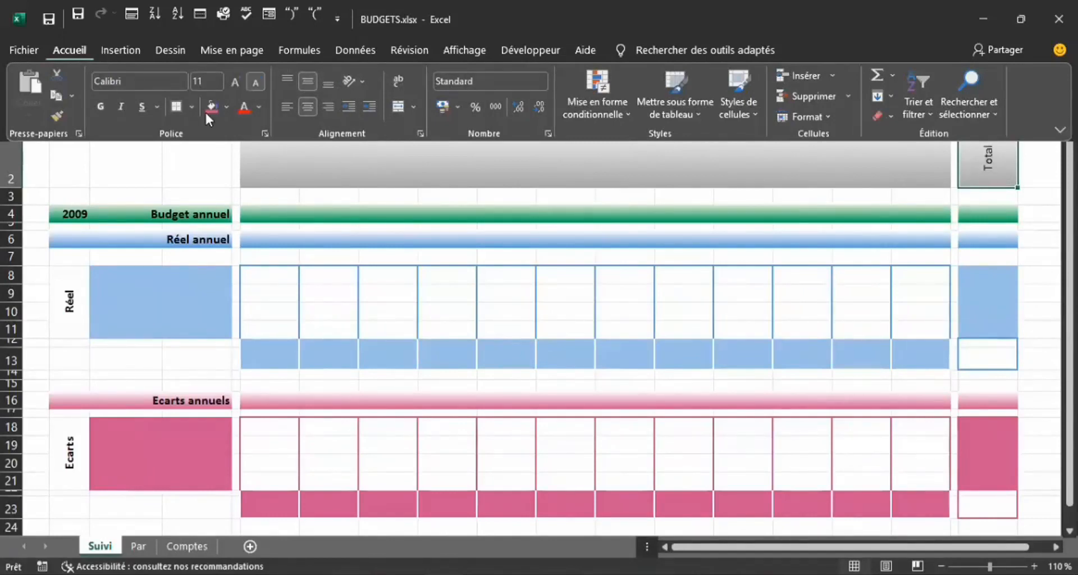
{"action": "left_click", "coordinate": [234, 84]}
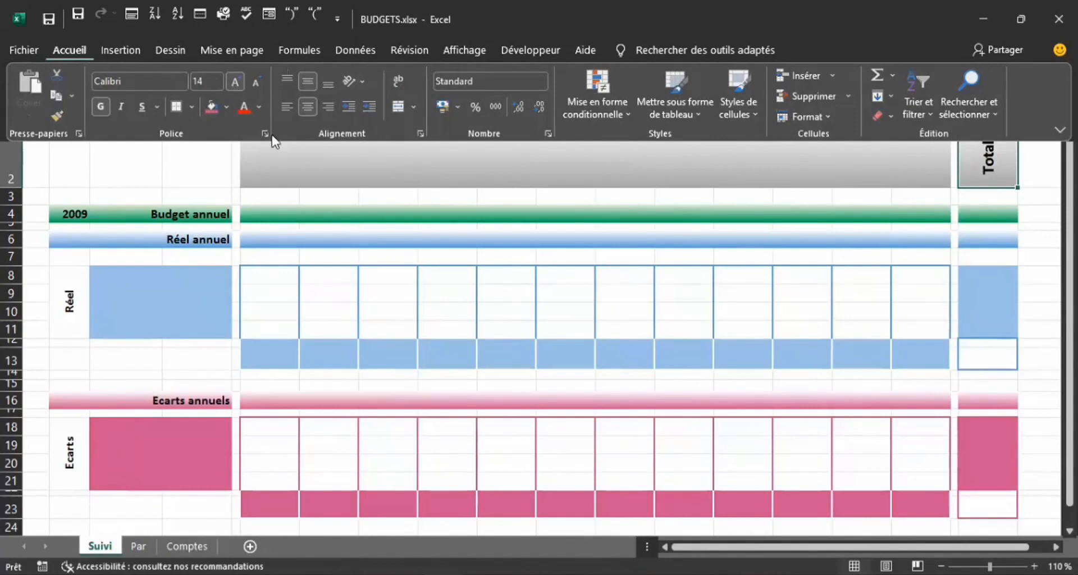
{"action": "left_click", "coordinate": [336, 193]}
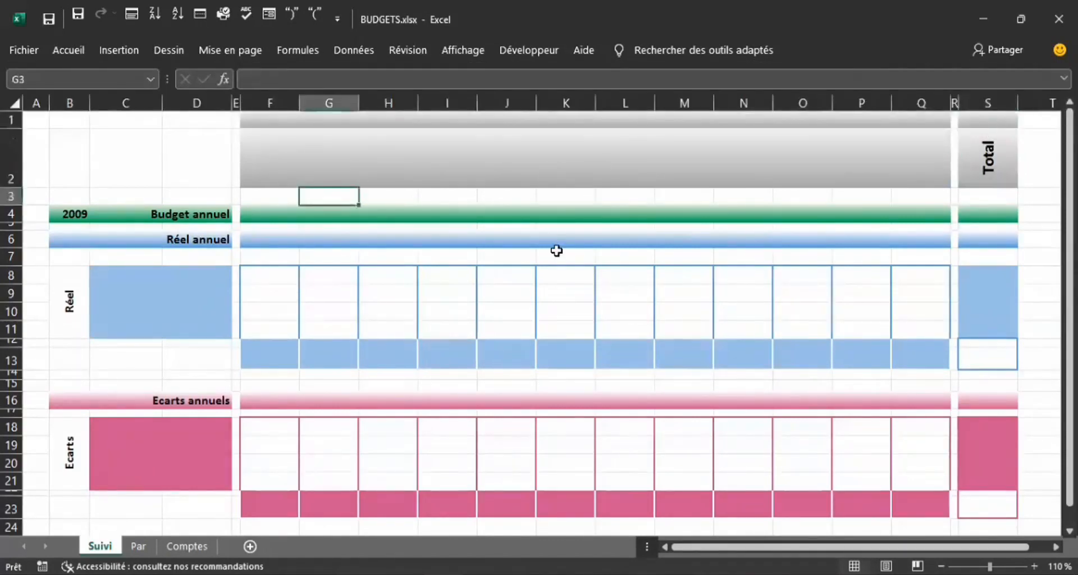
- Switch to Budget.xlsx and copy the annual budget amounts in F4:Q4 of the Suivi sheet
{"action": "mouse_move", "coordinate": [527, 538]}
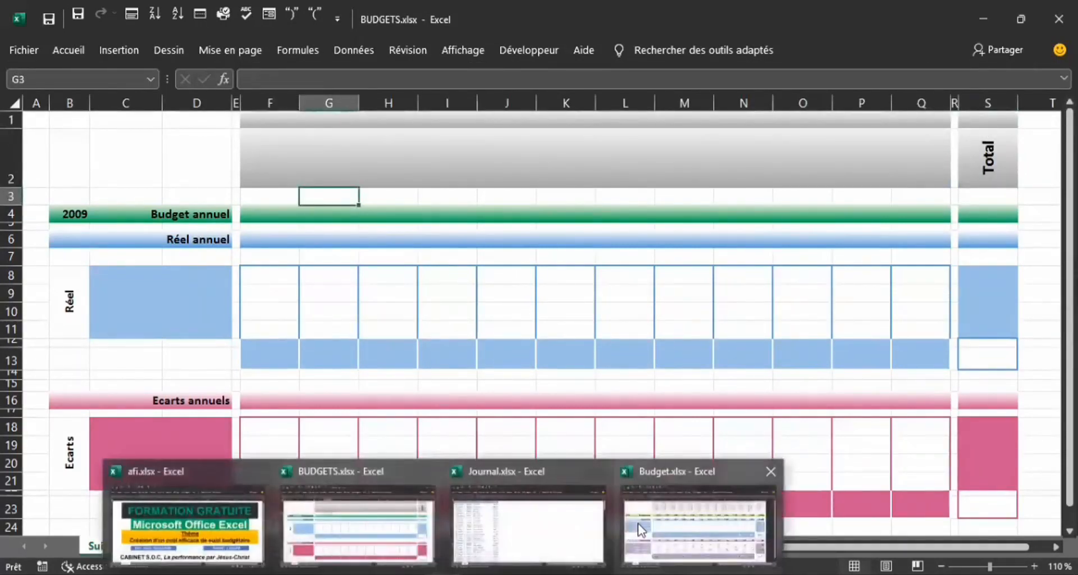
{"action": "left_click", "coordinate": [678, 538]}
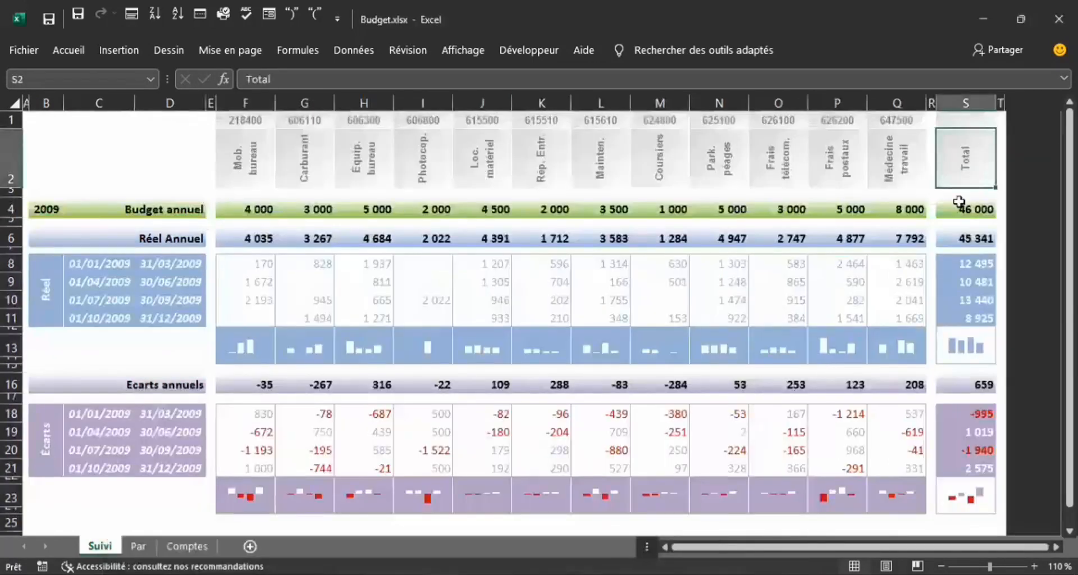
{"action": "left_click", "coordinate": [961, 116]}
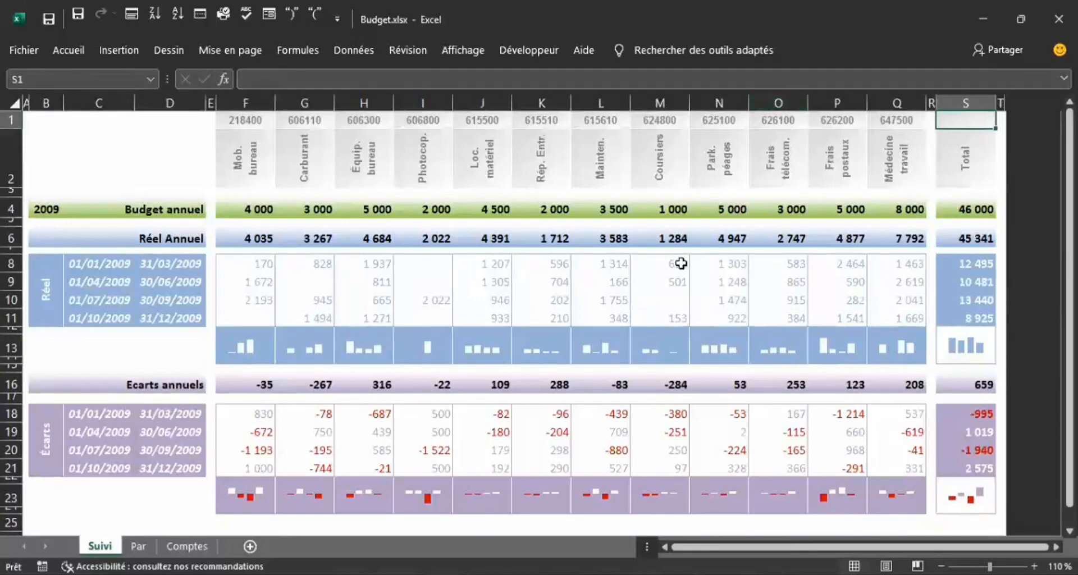
{"action": "left_click", "coordinate": [257, 209]}
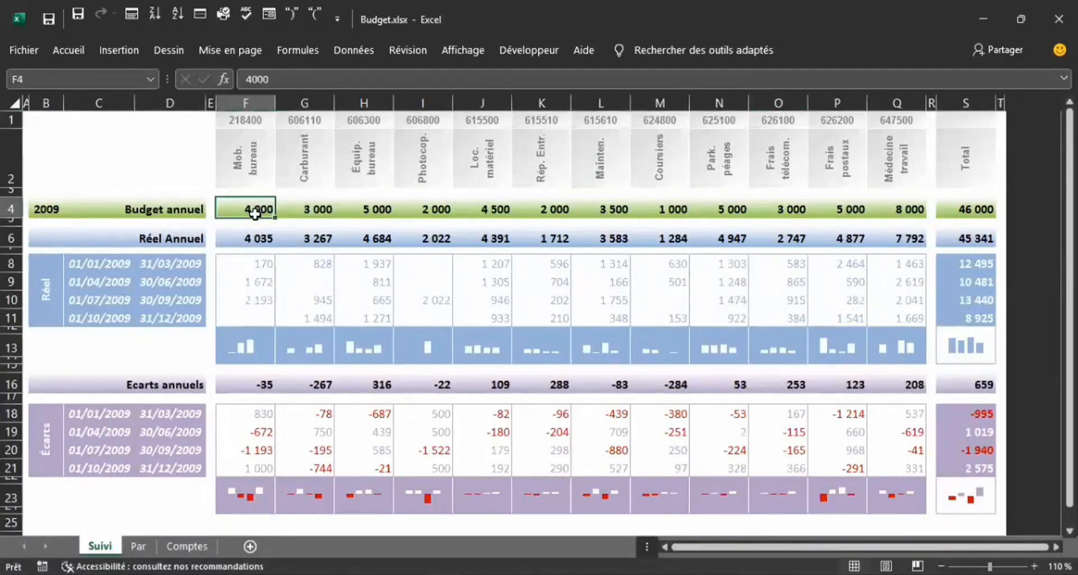
{"action": "left_click", "coordinate": [317, 206]}
{"action": "left_click", "coordinate": [383, 208]}
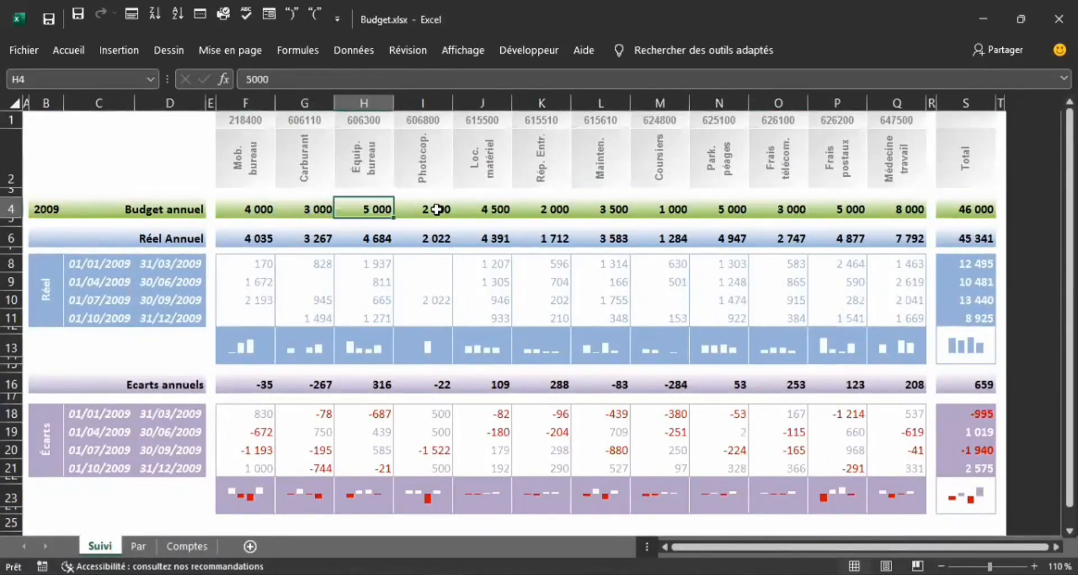
{"action": "left_click", "coordinate": [443, 210]}
{"action": "left_click", "coordinate": [497, 209]}
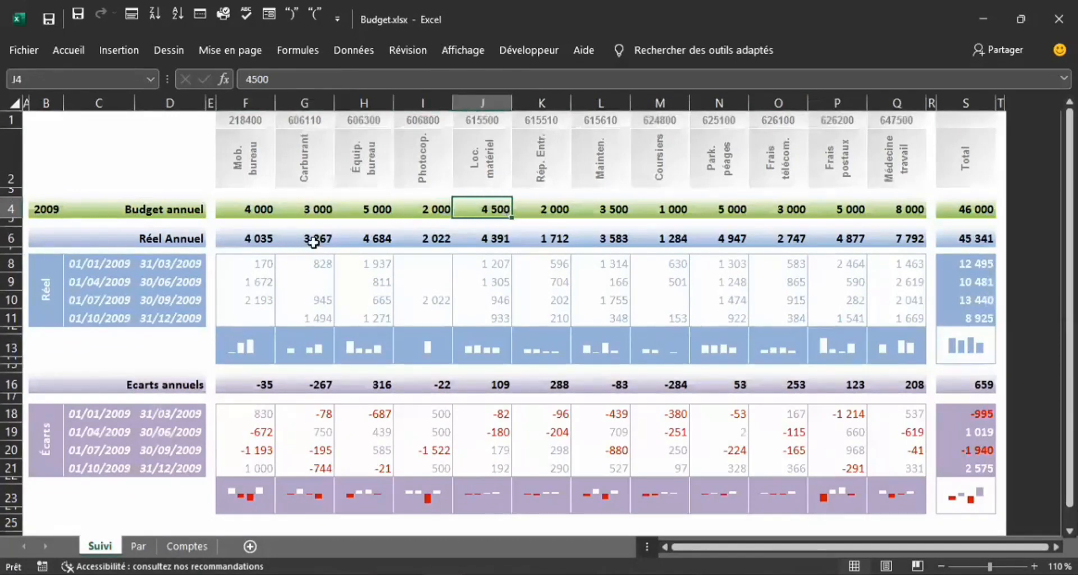
{"action": "left_click_drag", "start_coordinate": [259, 212], "coordinate": [905, 209]}
{"action": "key", "text": "ctrl+c"}
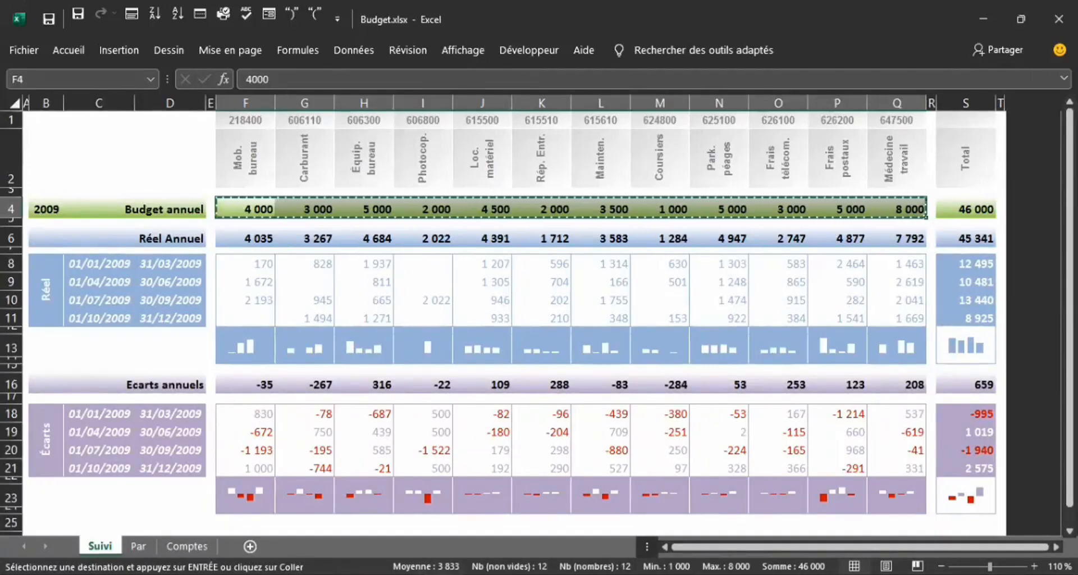
- Paste the copied budget amounts into F4:Q4 of the Suivi sheet in BUDGETS.xlsx as values only
{"action": "mouse_move", "coordinate": [444, 574]}
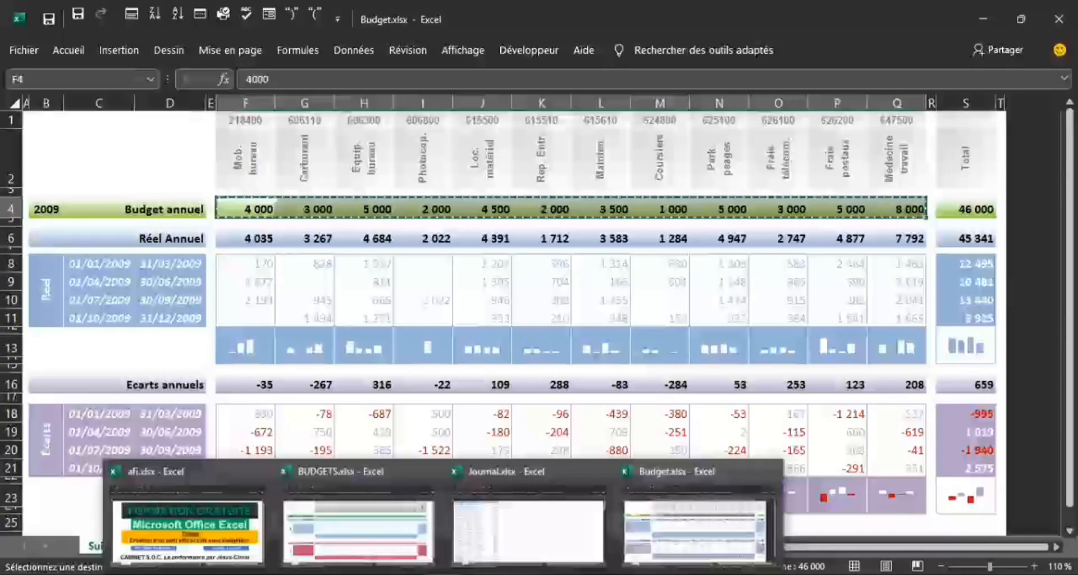
{"action": "left_click", "coordinate": [390, 521]}
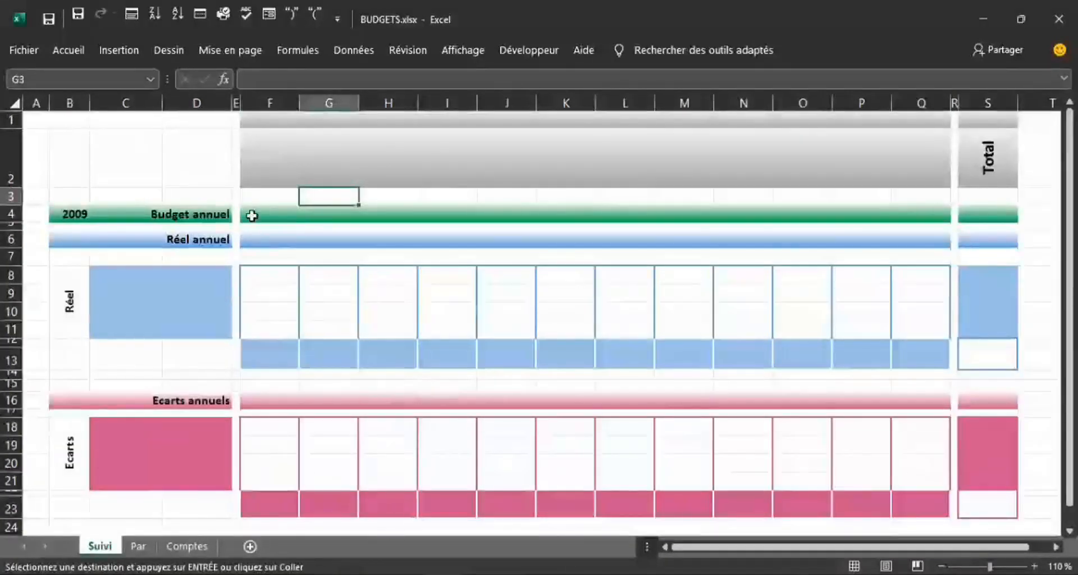
{"action": "left_click_drag", "start_coordinate": [254, 214], "coordinate": [933, 217]}
{"action": "key", "text": "ctrl+v"}
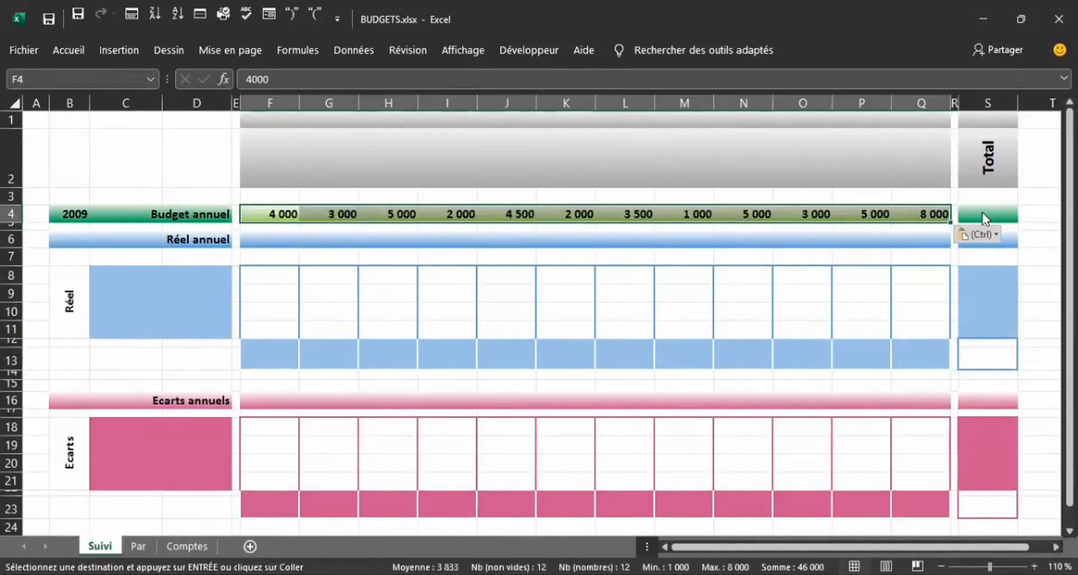
{"action": "left_click", "coordinate": [998, 237]}
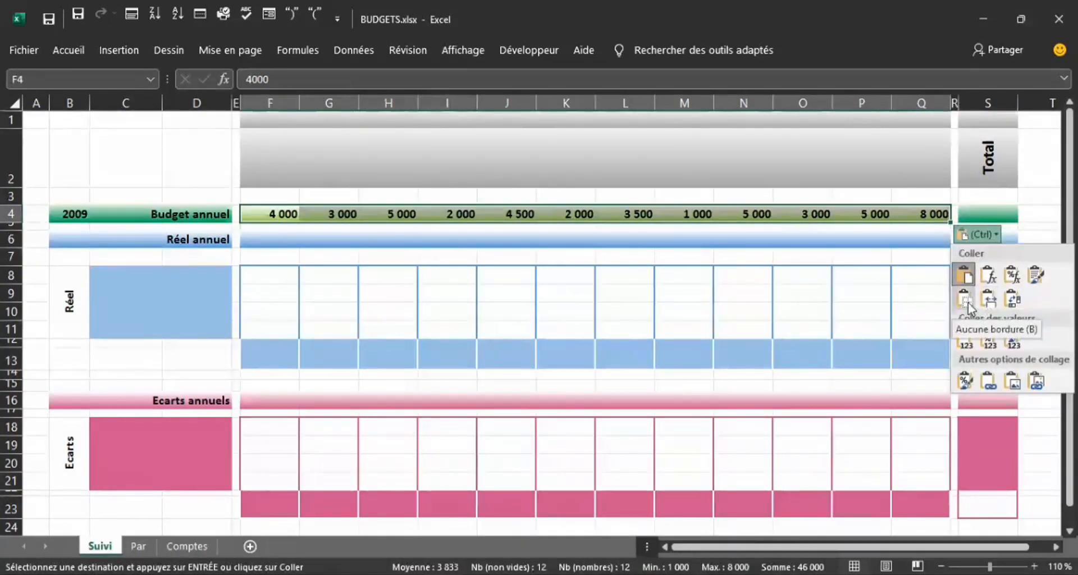
{"action": "left_click", "coordinate": [967, 344]}
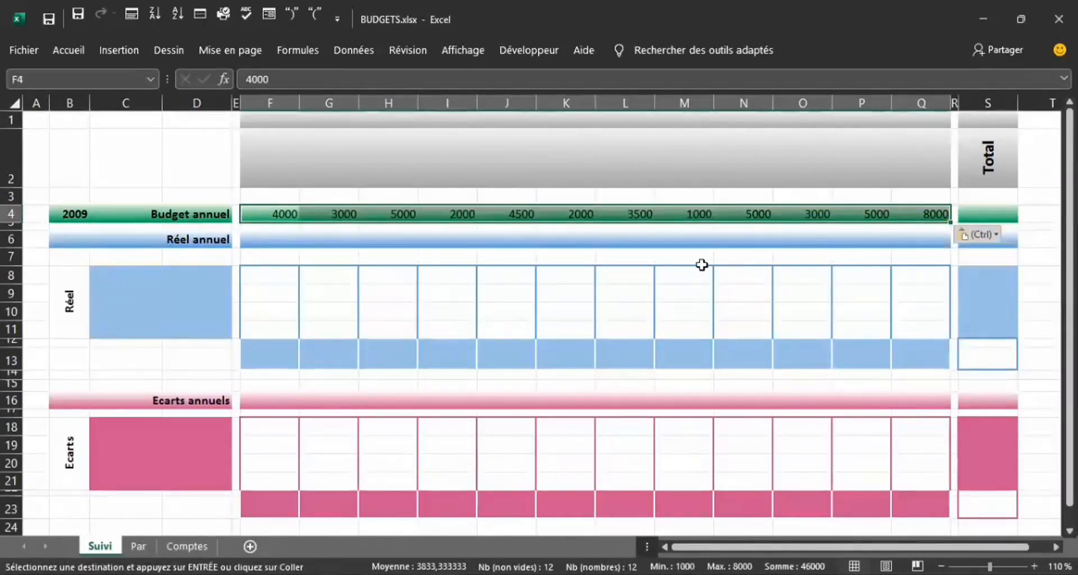
{"action": "left_click", "coordinate": [541, 286]}
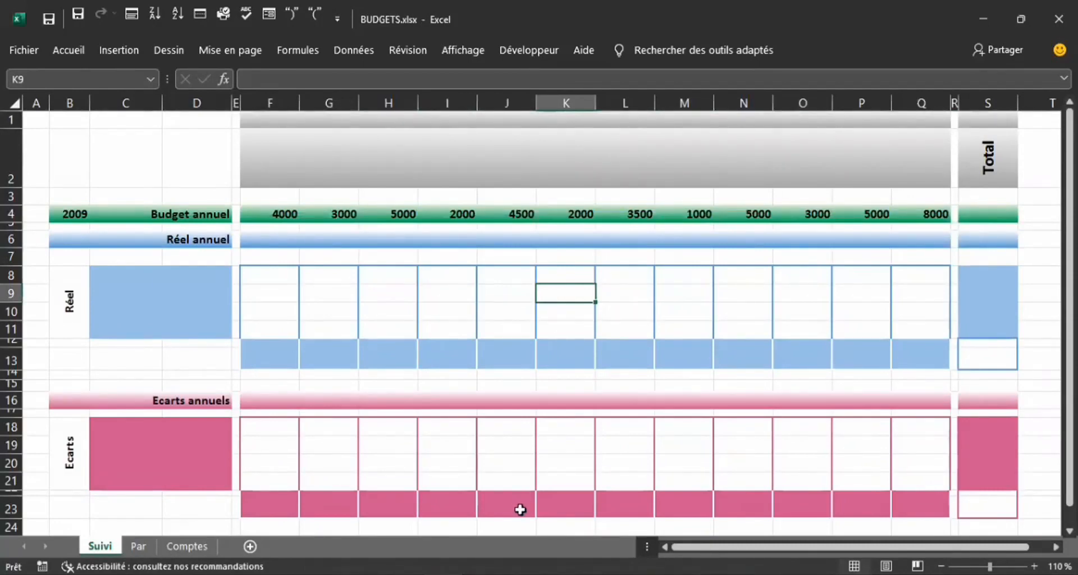
- Compare the sheet with the finished model in Budget.xlsx and return to BUDGETS.xlsx
{"action": "mouse_move", "coordinate": [578, 518]}
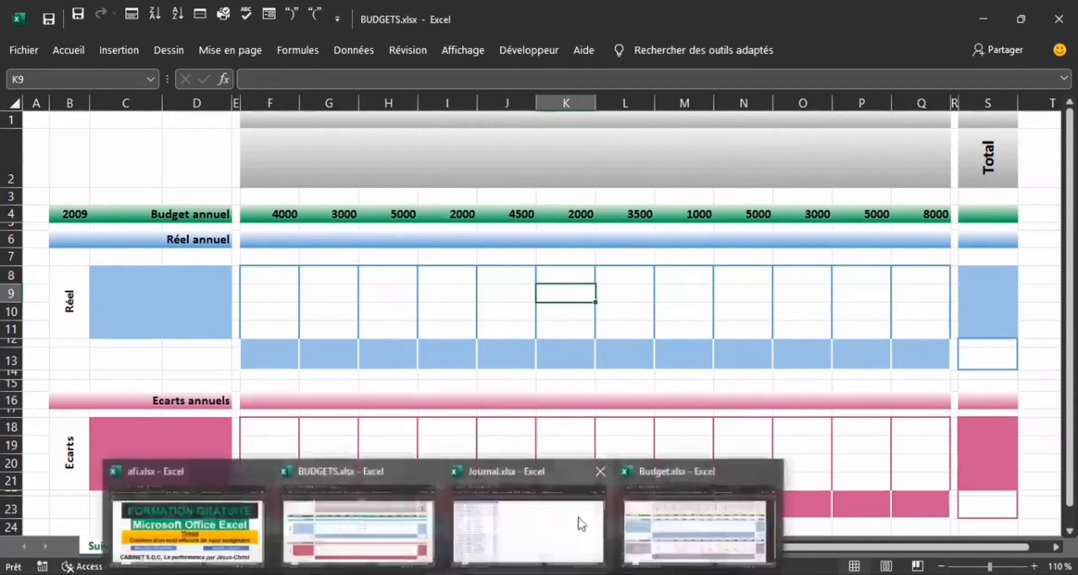
{"action": "left_click", "coordinate": [681, 530]}
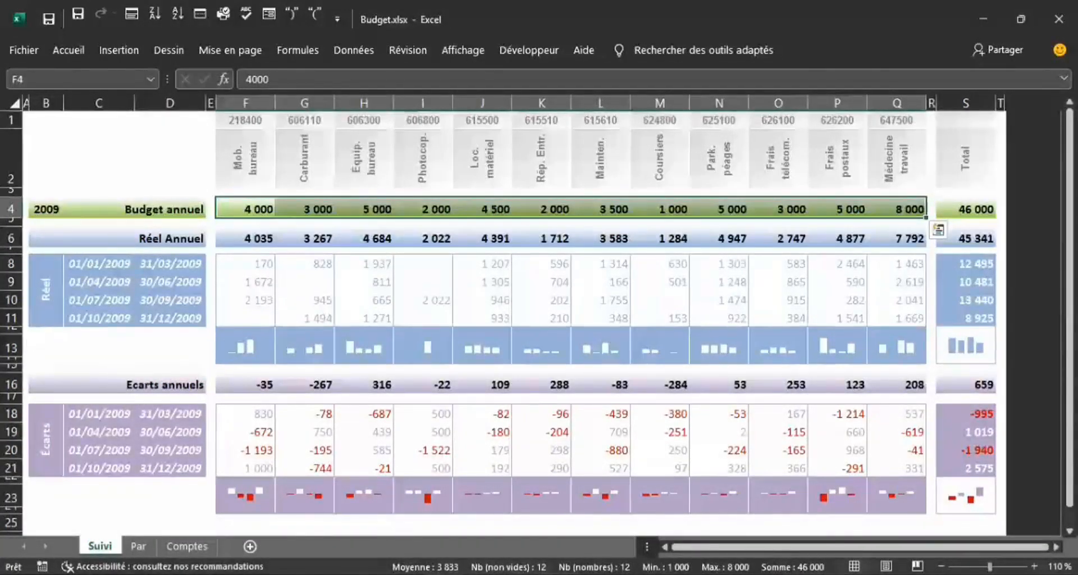
{"action": "mouse_move", "coordinate": [549, 513]}
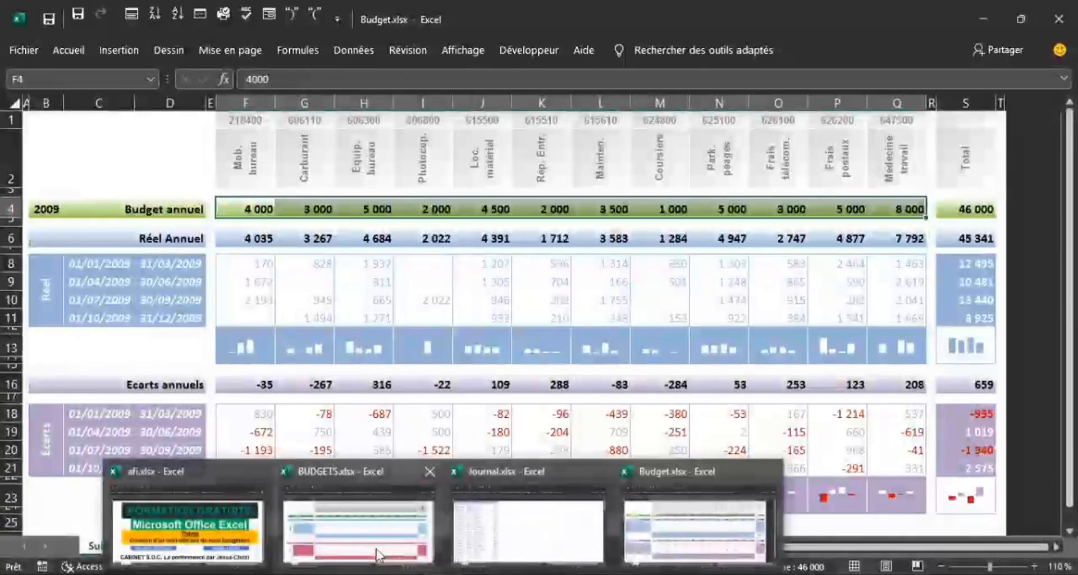
{"action": "left_click", "coordinate": [360, 517]}
- Copy the blue formatting of C8:C11 onto the Réel label range B8:B11 with the Format Painter
{"action": "left_click", "coordinate": [72, 284]}
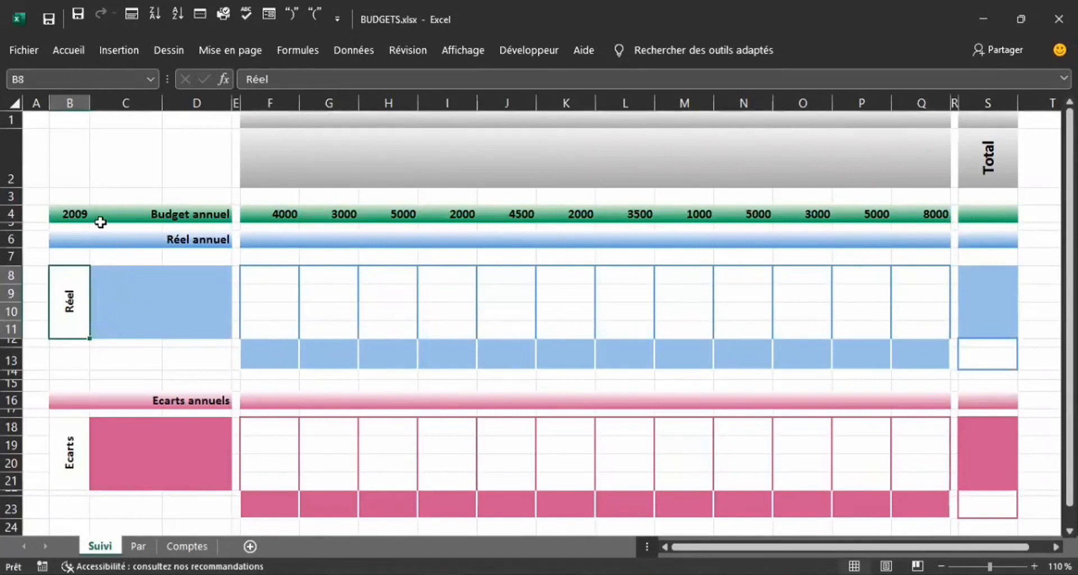
{"action": "left_click", "coordinate": [120, 327]}
{"action": "left_click_drag", "start_coordinate": [121, 309], "coordinate": [118, 271]}
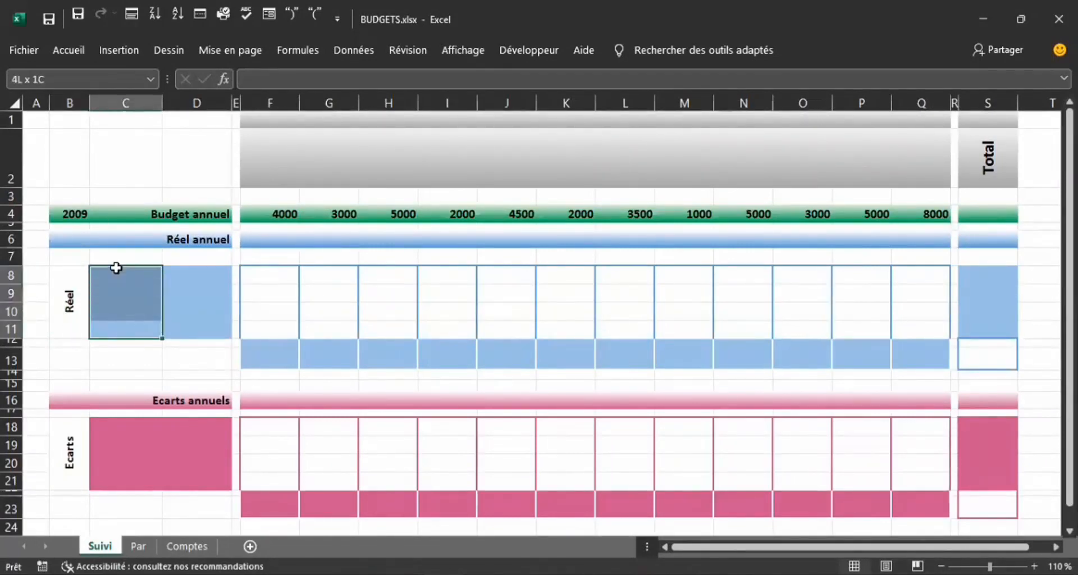
{"action": "left_click", "coordinate": [62, 50]}
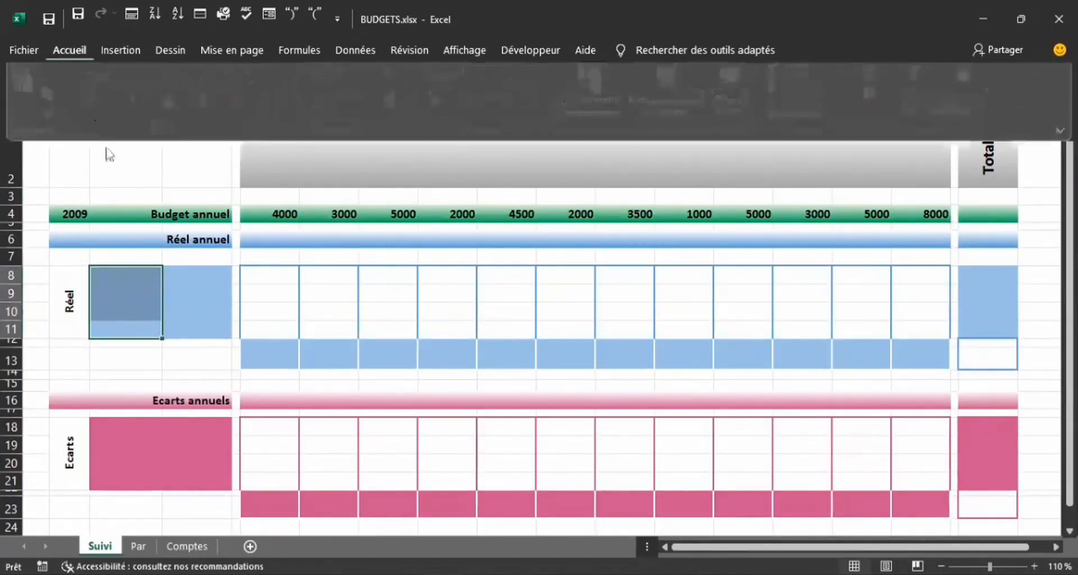
{"action": "left_click", "coordinate": [56, 116]}
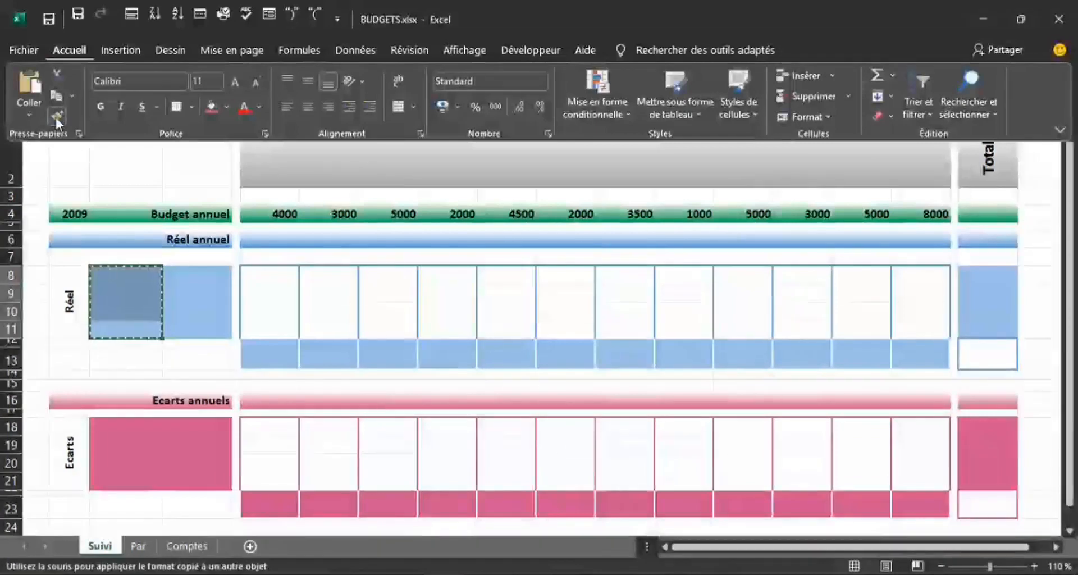
{"action": "left_click", "coordinate": [65, 283]}
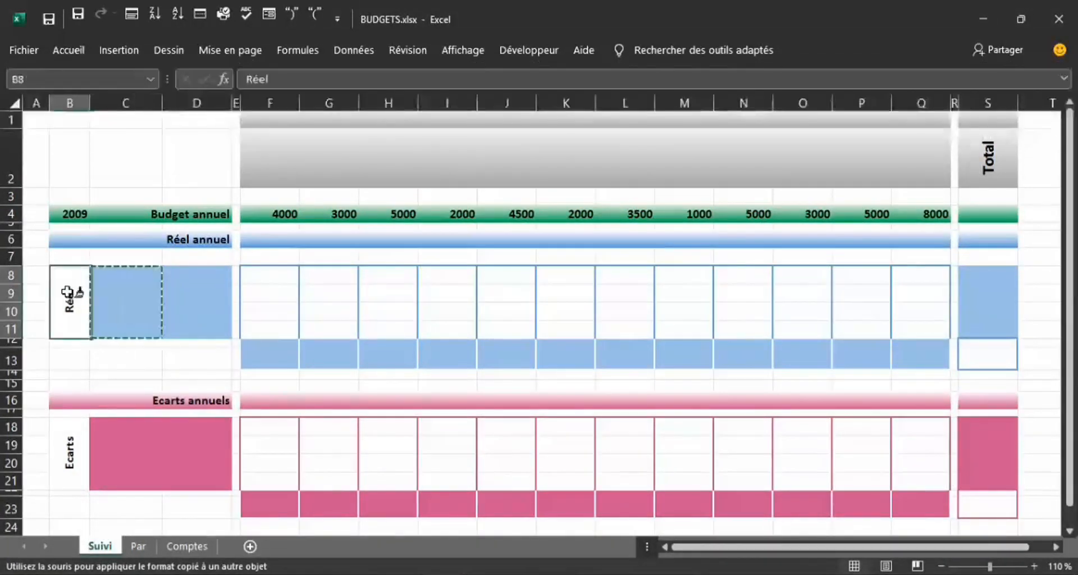
{"action": "left_click_drag", "start_coordinate": [66, 281], "coordinate": [66, 333]}
- Merge and centre B8:B11 and rotate the Réel label upward
{"action": "left_click", "coordinate": [71, 49]}
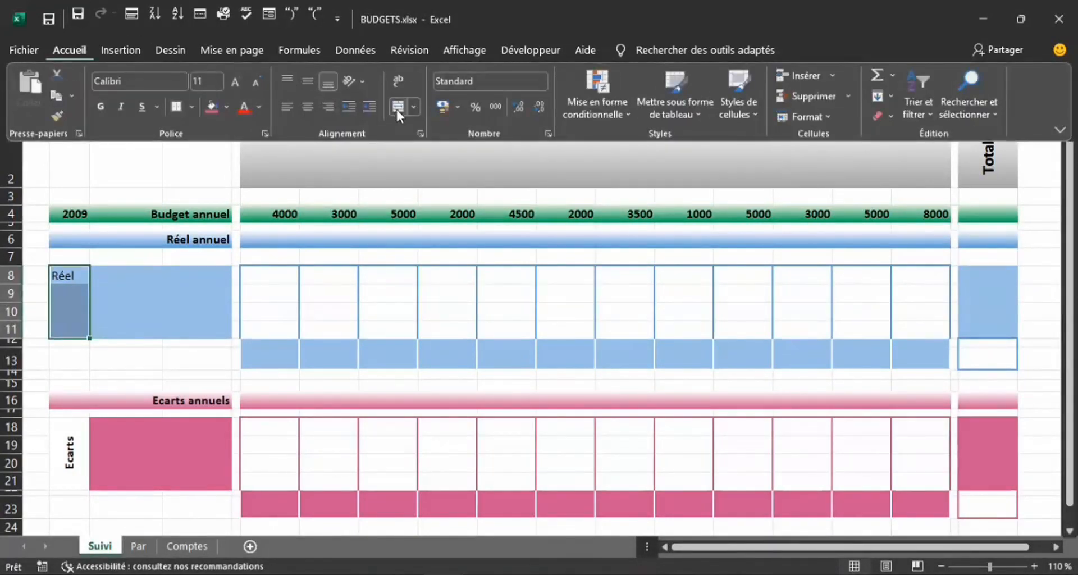
{"action": "left_click", "coordinate": [396, 110]}
{"action": "left_click", "coordinate": [363, 83]}
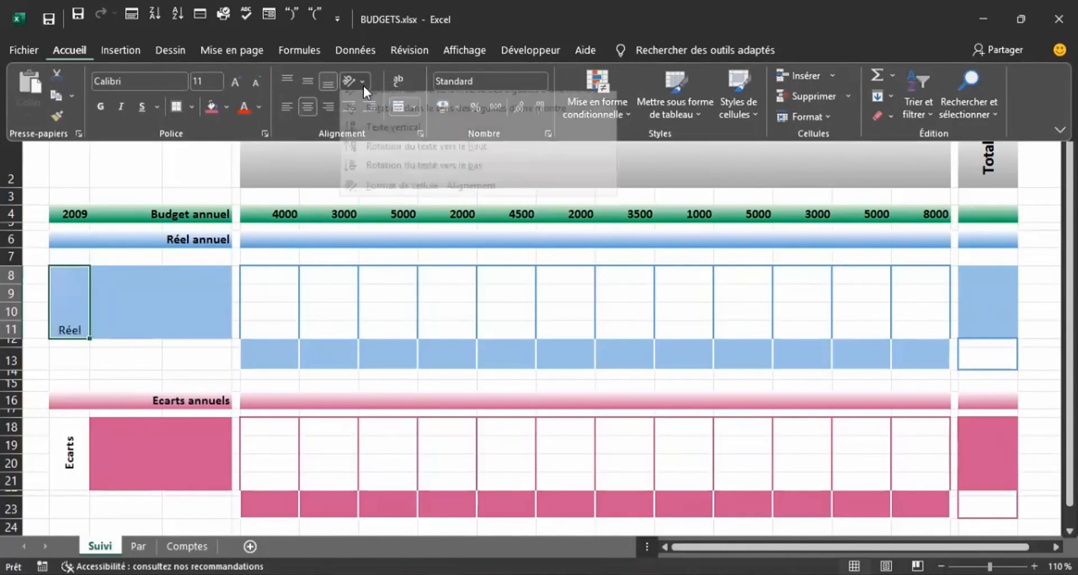
{"action": "left_click", "coordinate": [381, 163]}
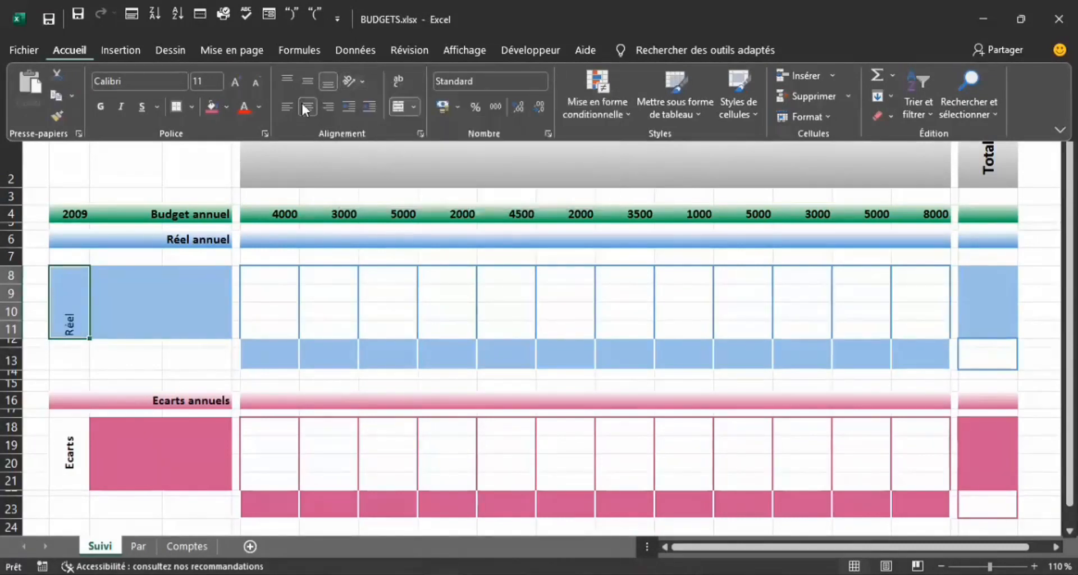
- Centre the Réel label vertically in B8:B11 and make it bold at 14 pt
{"action": "left_click", "coordinate": [304, 83]}
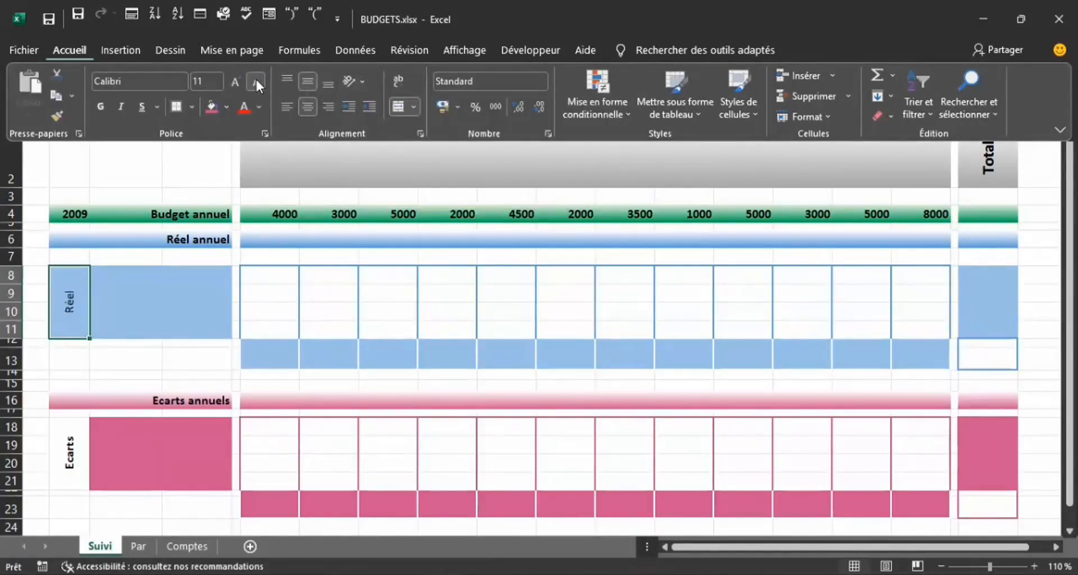
{"action": "left_click", "coordinate": [239, 82]}
{"action": "left_click", "coordinate": [238, 81]}
{"action": "left_click", "coordinate": [238, 82]}
{"action": "left_click", "coordinate": [99, 108]}
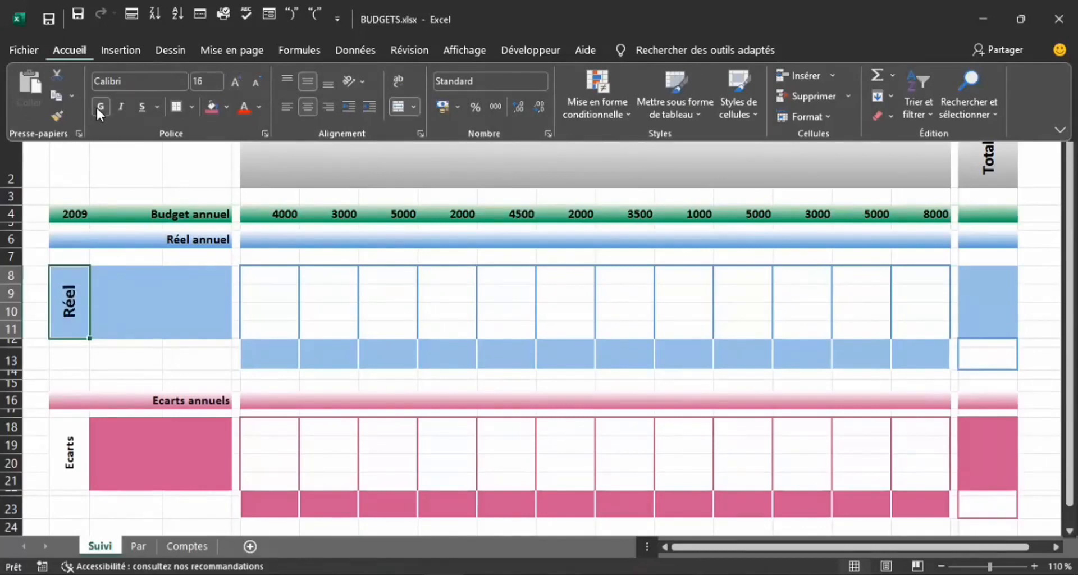
{"action": "left_click", "coordinate": [259, 108]}
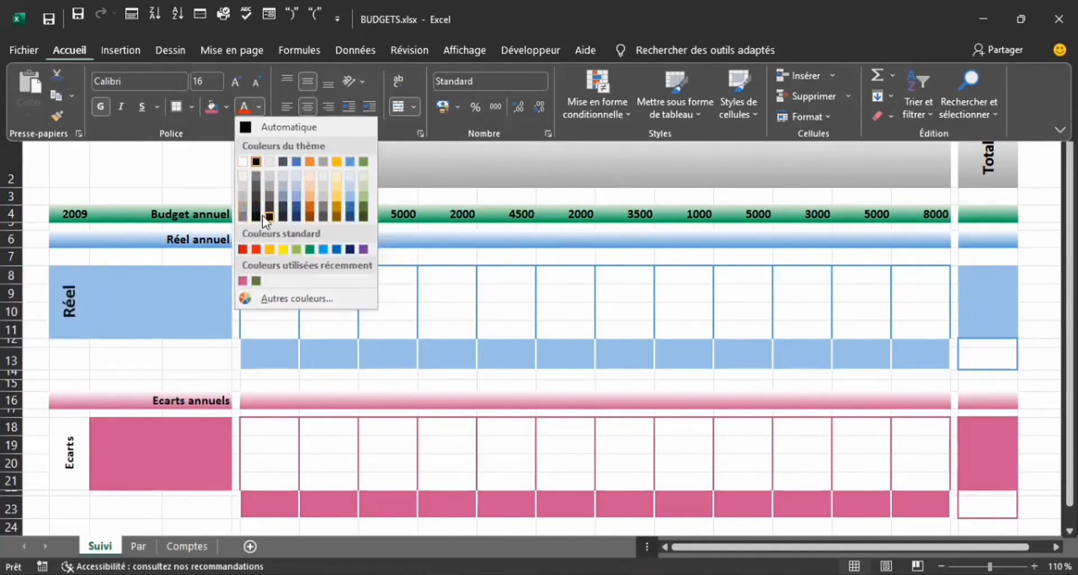
{"action": "left_click", "coordinate": [138, 271]}
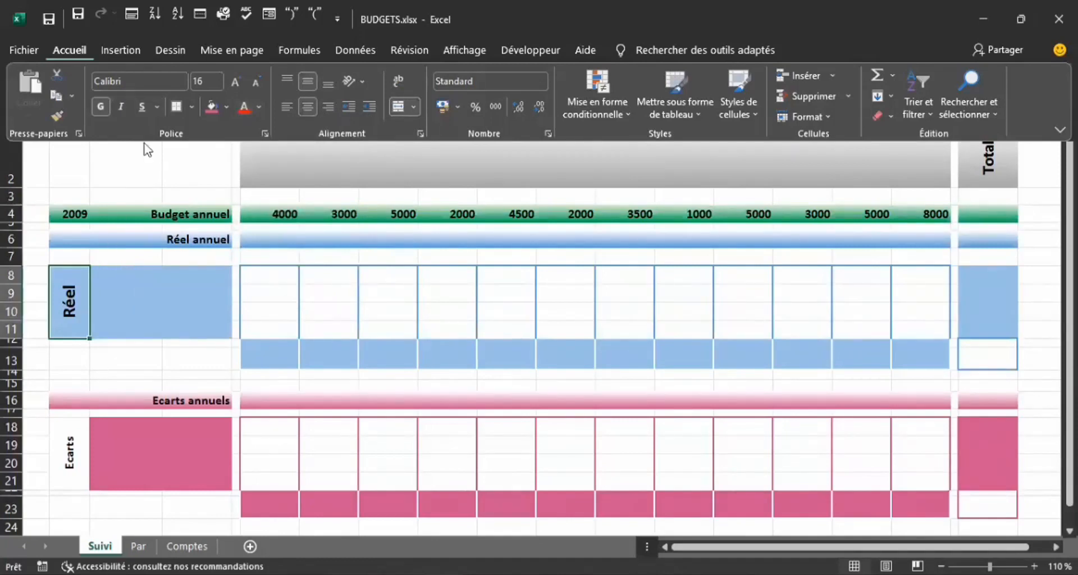
{"action": "left_click", "coordinate": [254, 79]}
{"action": "left_click", "coordinate": [86, 343]}
{"action": "left_click", "coordinate": [79, 385]}
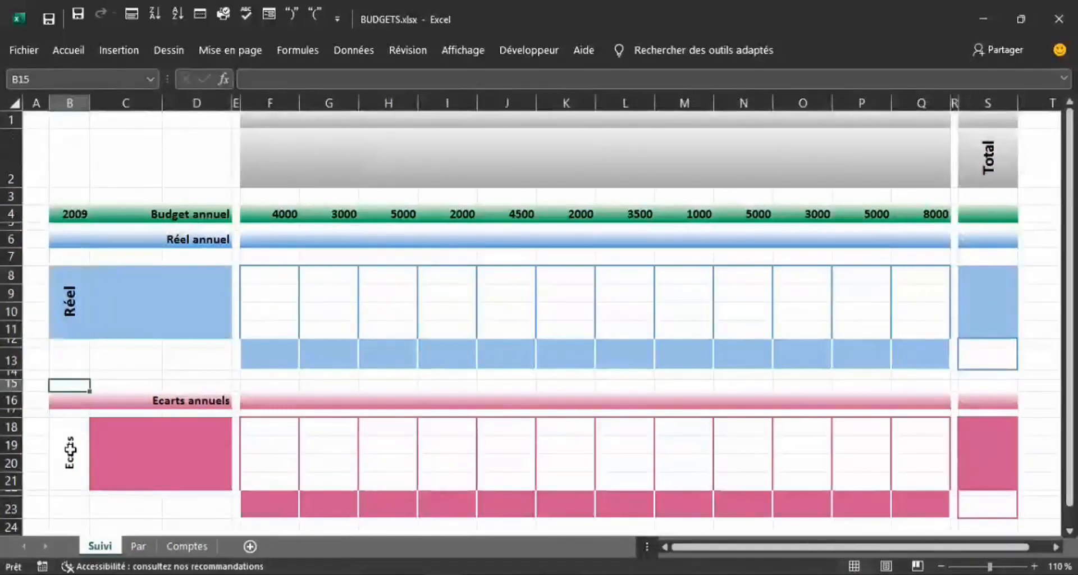
- Compare the Réel and Ecarts label cells with the finished model in Budget.xlsx and return to BUDGETS.xlsx
{"action": "mouse_move", "coordinate": [444, 574]}
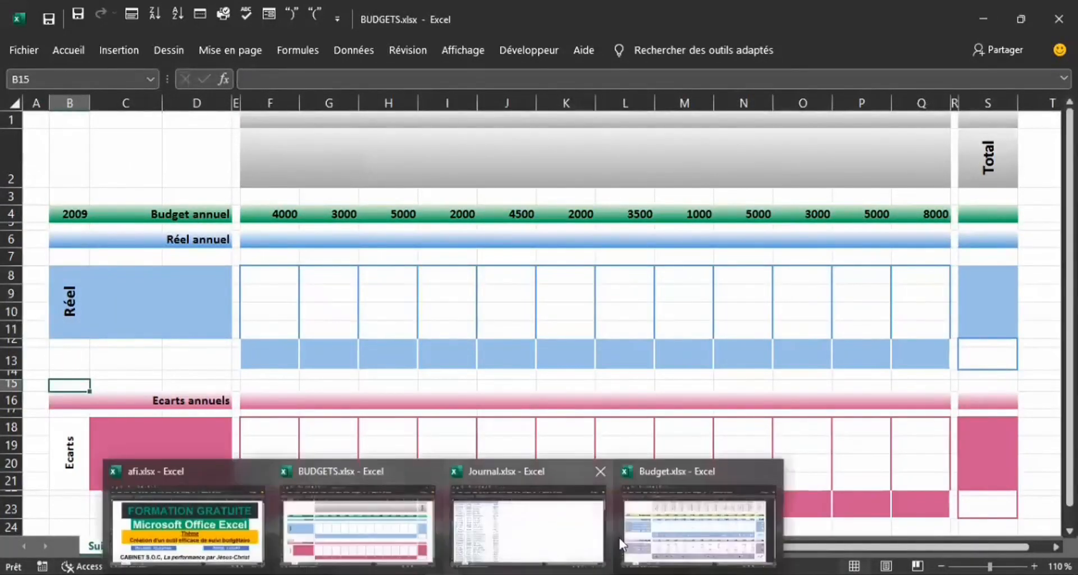
{"action": "left_click", "coordinate": [636, 546]}
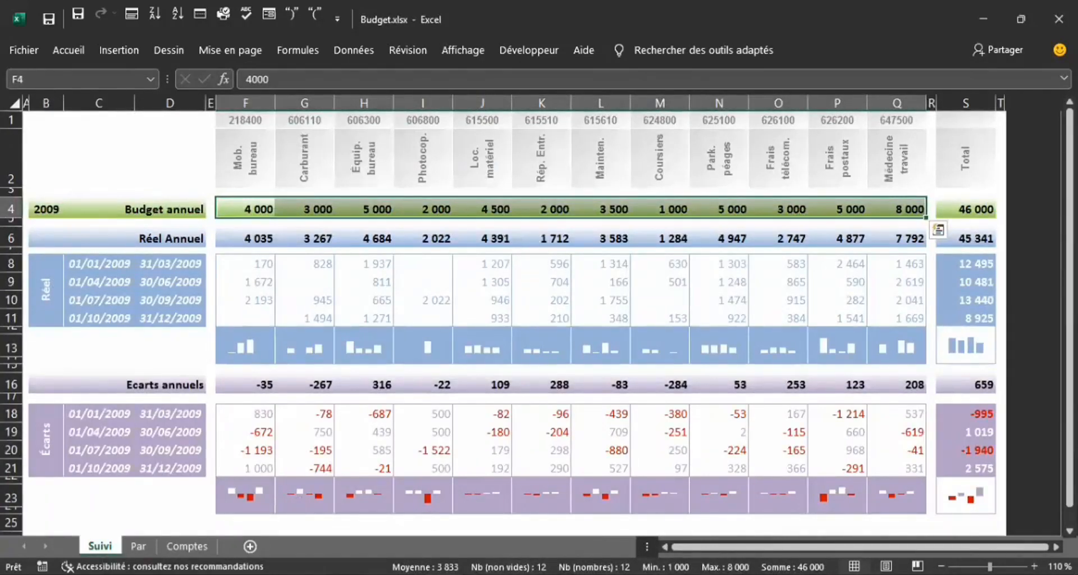
{"action": "mouse_move", "coordinate": [444, 574]}
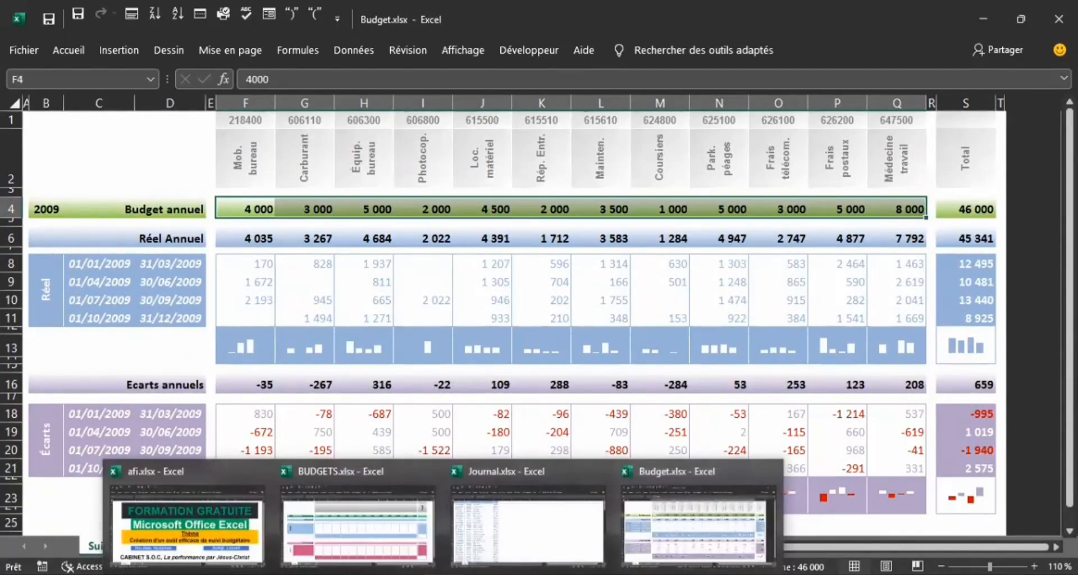
{"action": "left_click", "coordinate": [386, 530]}
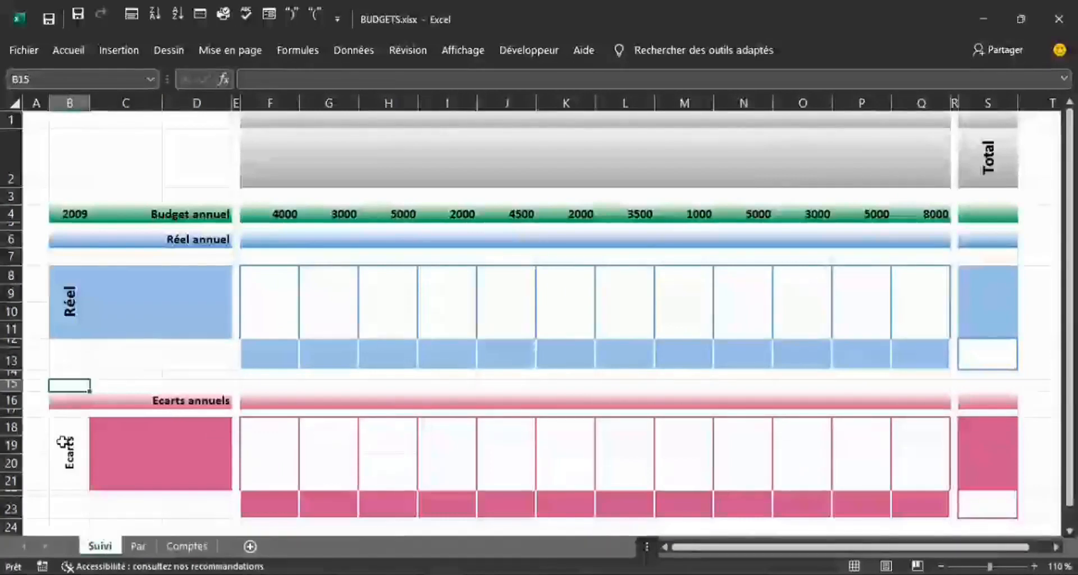
- Add a white right border to the merged Réel label cell B8:B11
{"action": "left_click", "coordinate": [70, 272]}
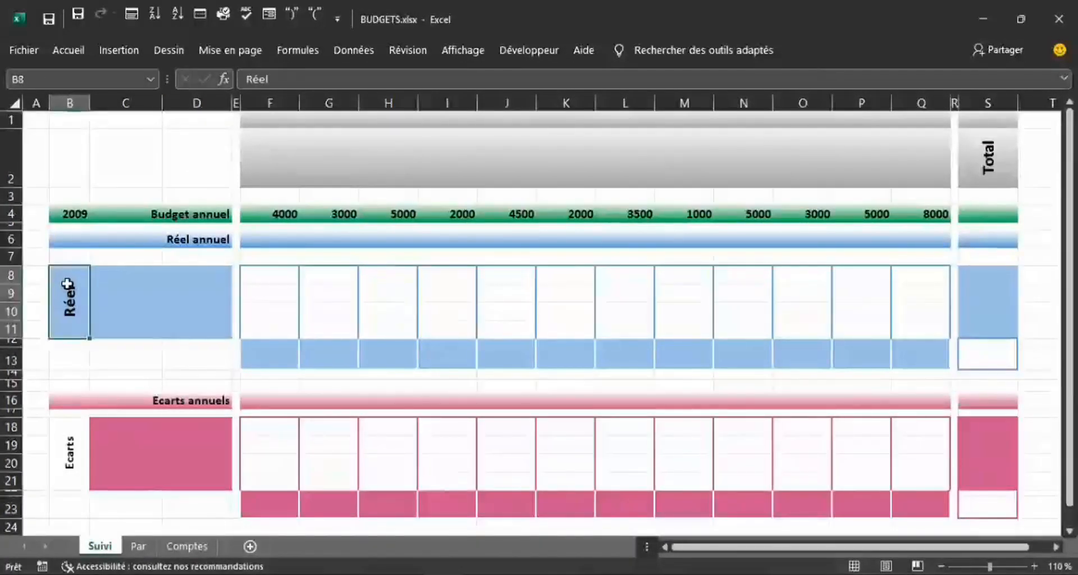
{"action": "left_click", "coordinate": [69, 51]}
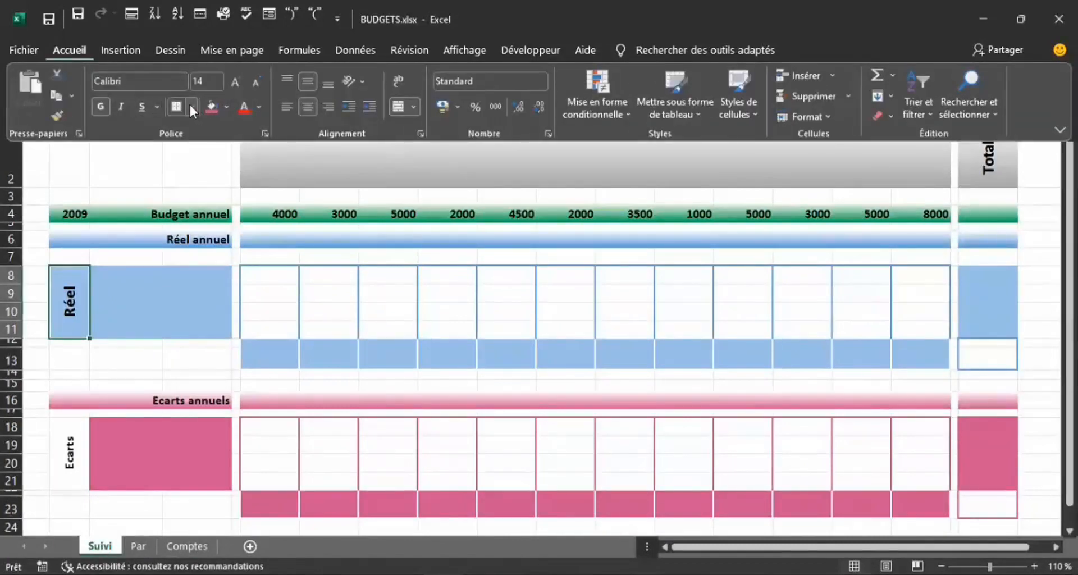
{"action": "left_click", "coordinate": [191, 106]}
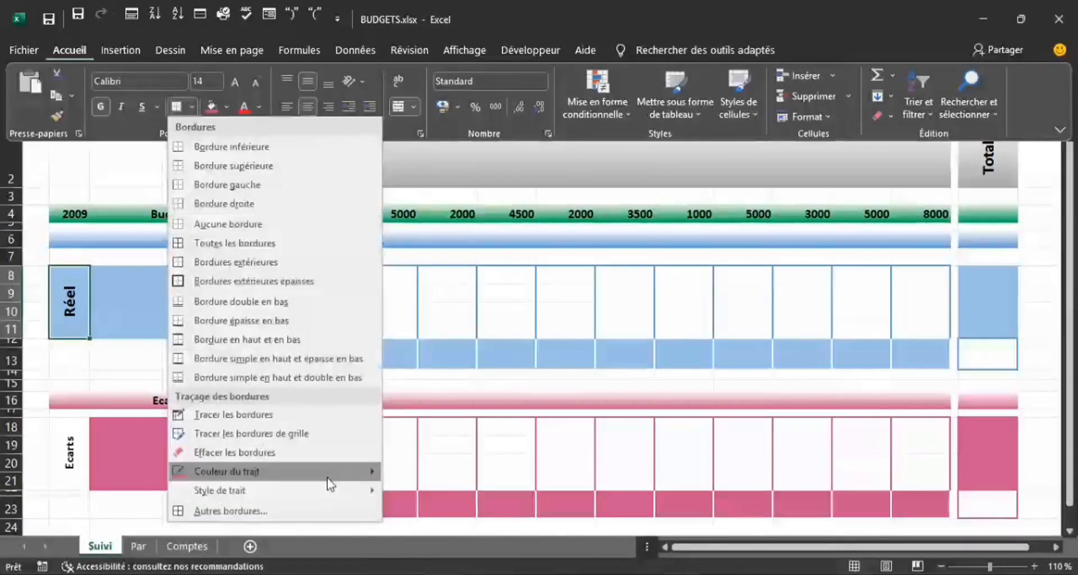
{"action": "mouse_move", "coordinate": [336, 473]}
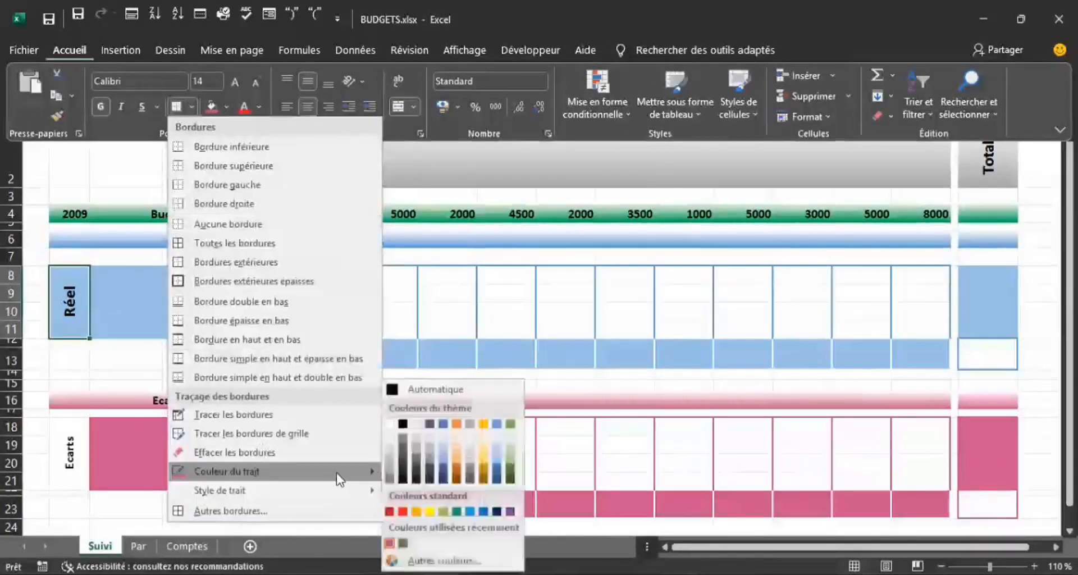
{"action": "left_click", "coordinate": [388, 424]}
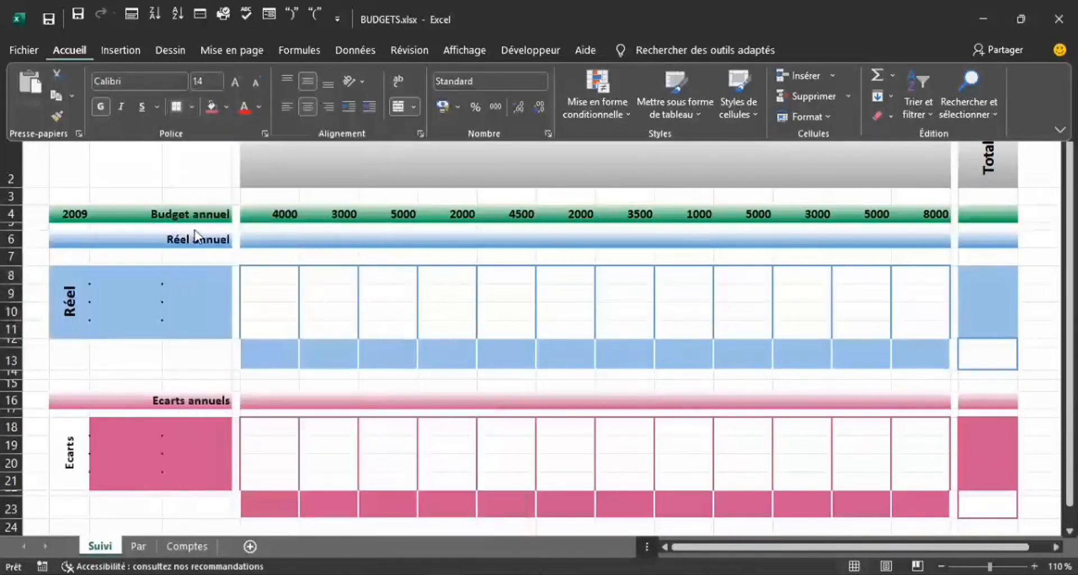
{"action": "left_click", "coordinate": [188, 110]}
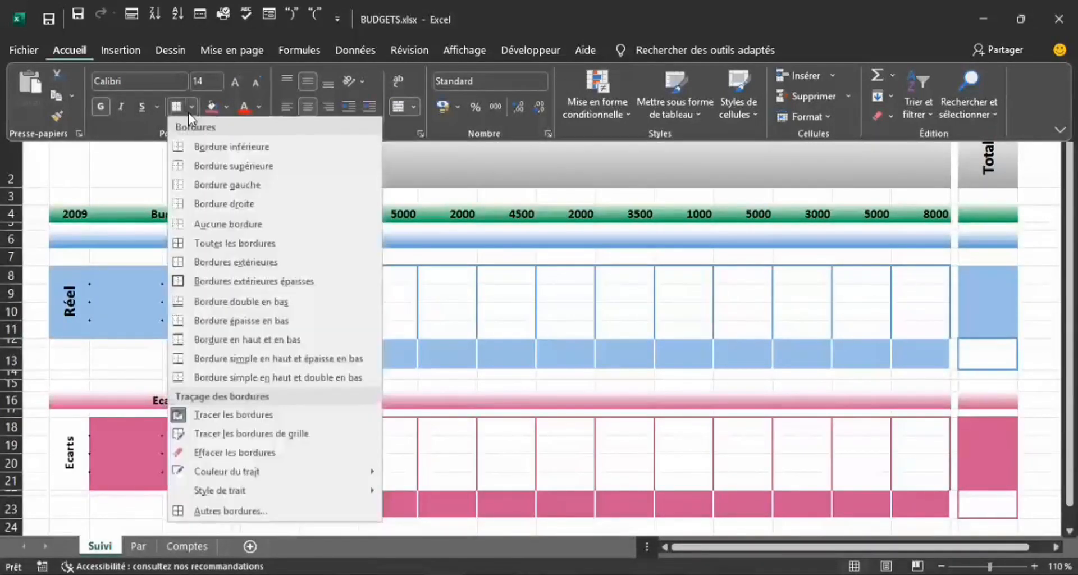
{"action": "left_click", "coordinate": [209, 206]}
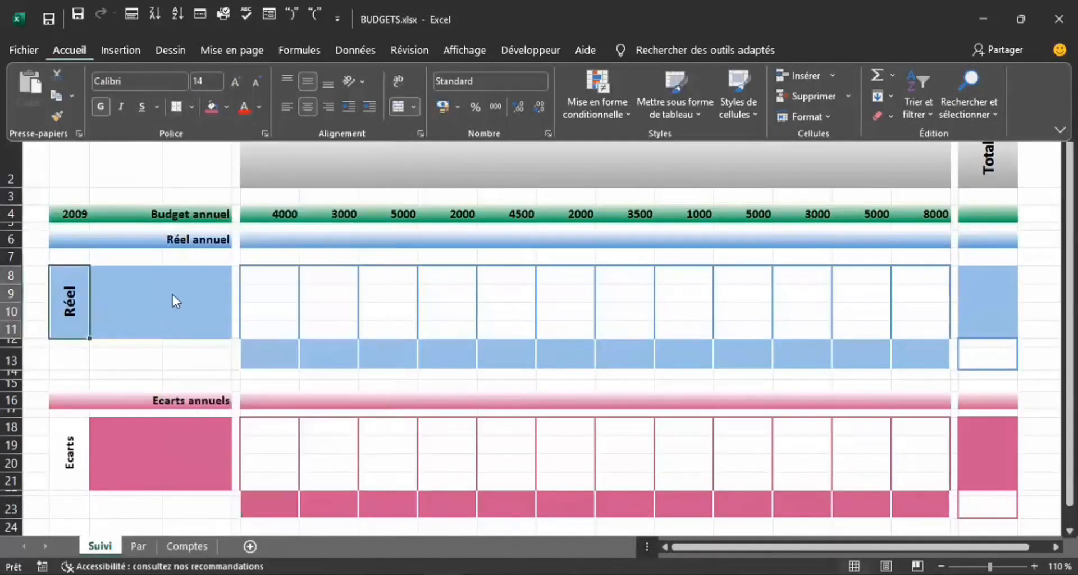
{"action": "key", "text": "ctrl+F1"}
{"action": "left_click", "coordinate": [146, 375]}
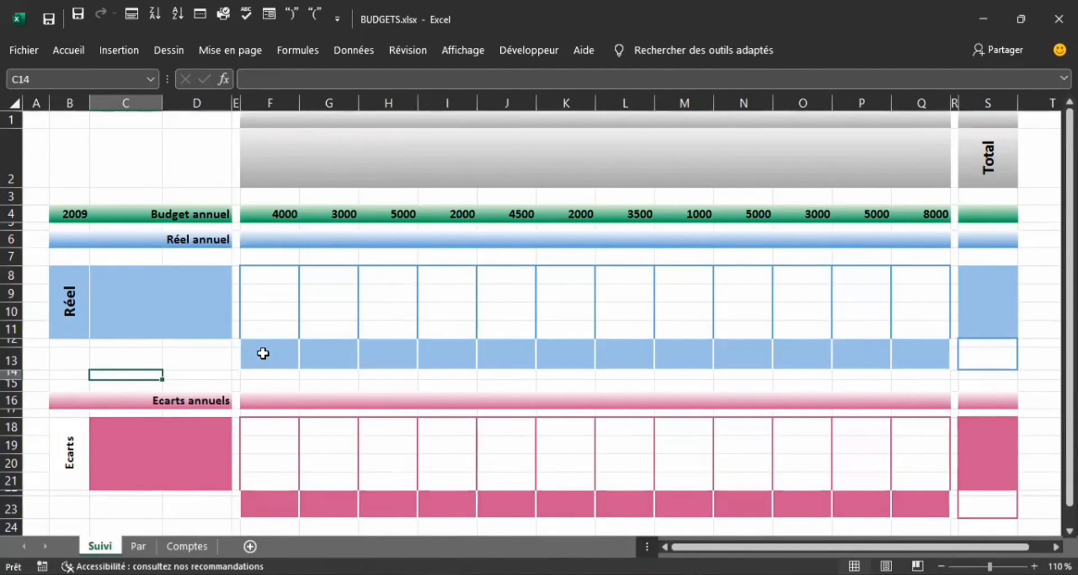
- Add a left border in the theme blue to F12:F13 below the Réel grid
{"action": "mouse_move", "coordinate": [264, 353]}
{"action": "left_mouse_down"}
{"action": "mouse_move", "coordinate": [248, 344]}
{"action": "mouse_move", "coordinate": [251, 354]}
{"action": "left_mouse_up"}
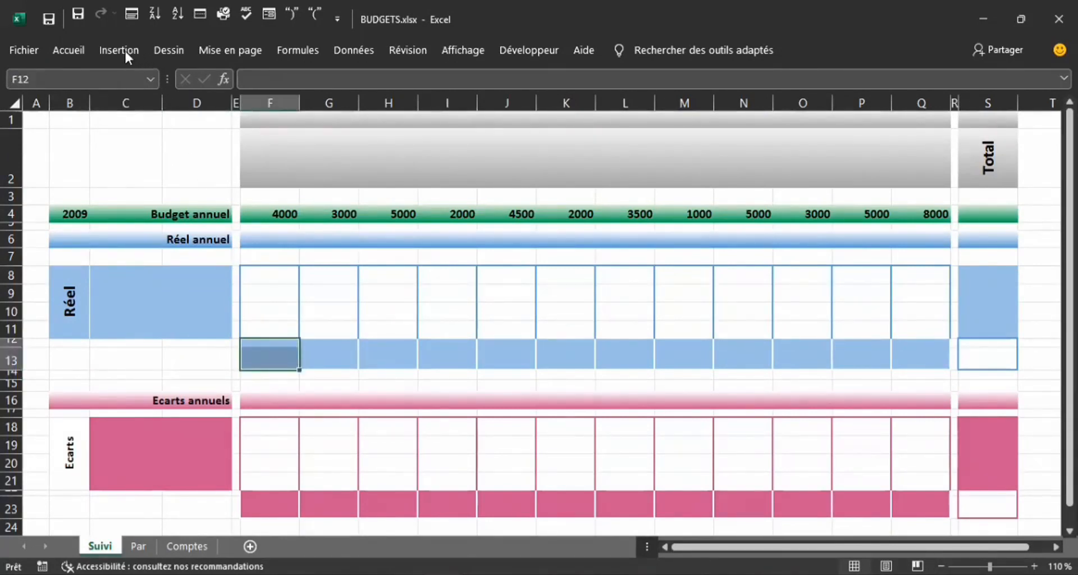
{"action": "left_click", "coordinate": [273, 288]}
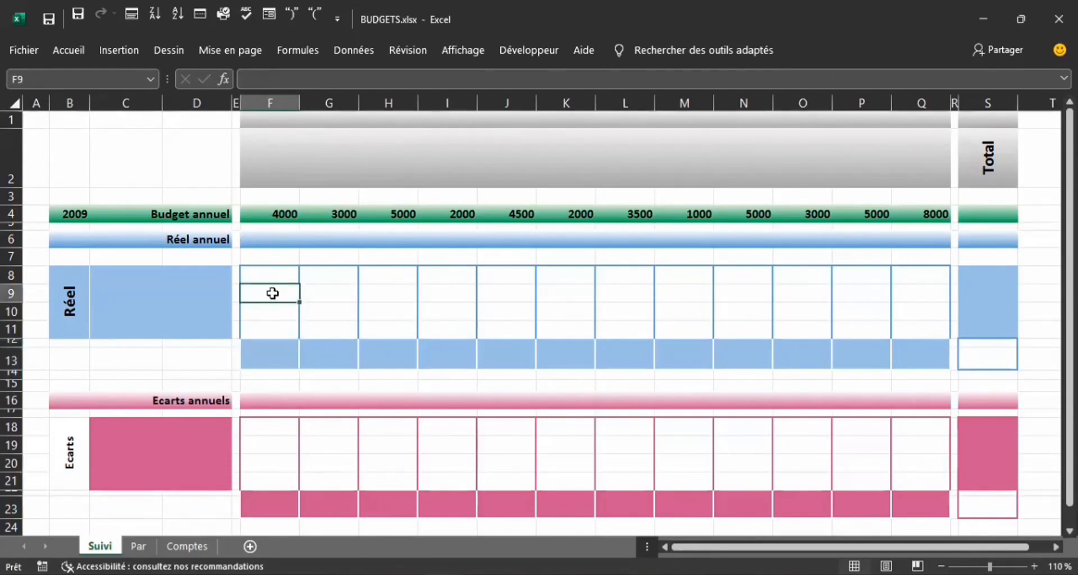
{"action": "left_click", "coordinate": [253, 354]}
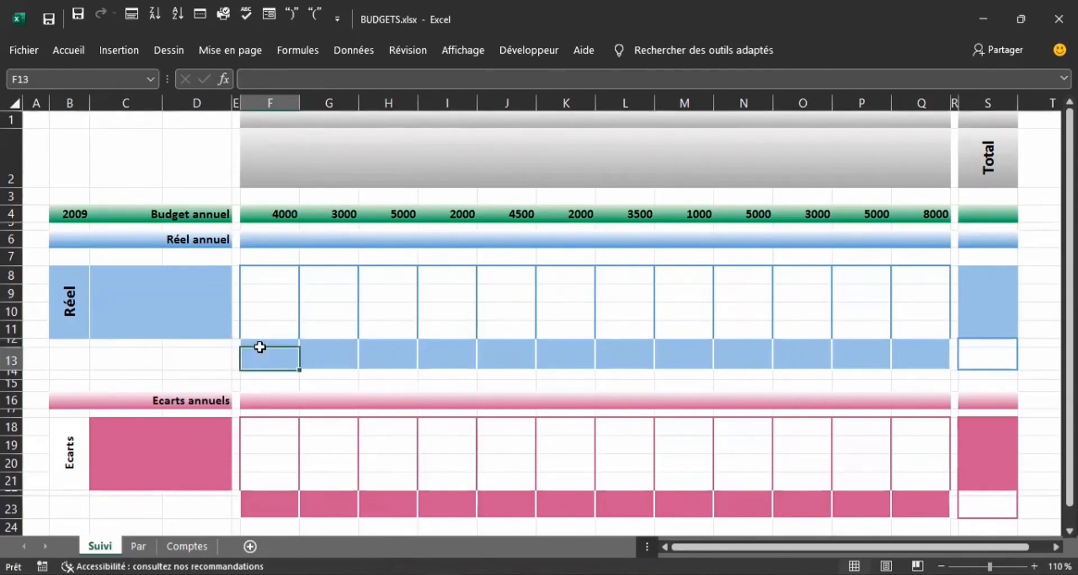
{"action": "left_click", "coordinate": [260, 345]}
{"action": "left_click", "coordinate": [67, 50]}
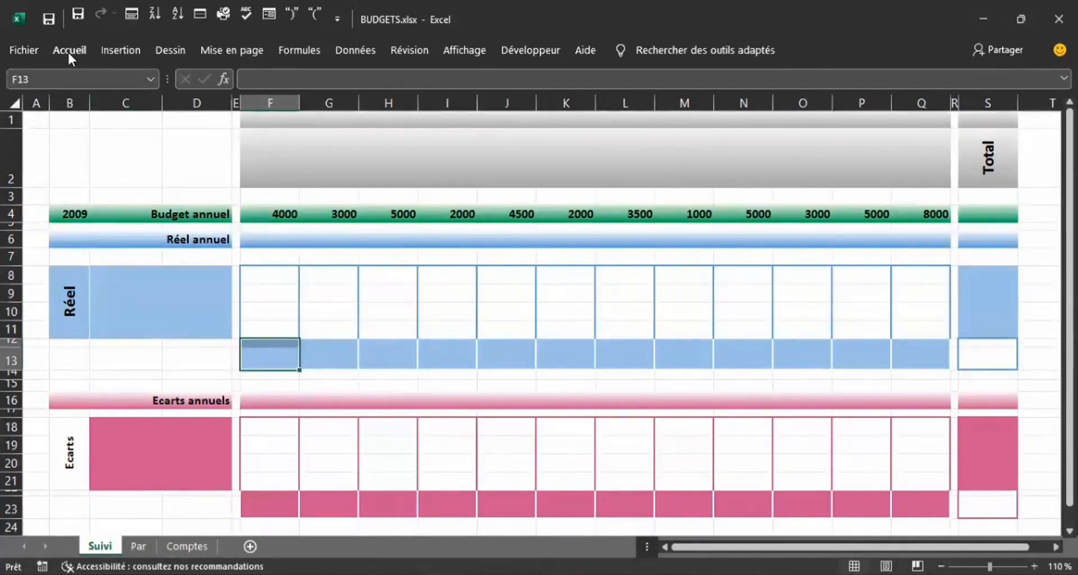
{"action": "left_click", "coordinate": [190, 107]}
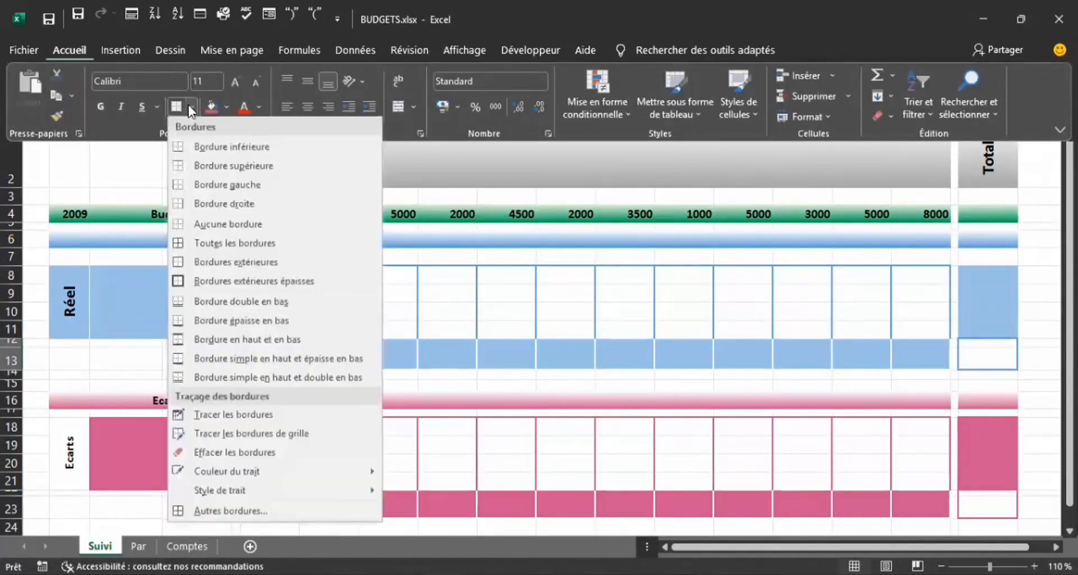
{"action": "mouse_move", "coordinate": [340, 472]}
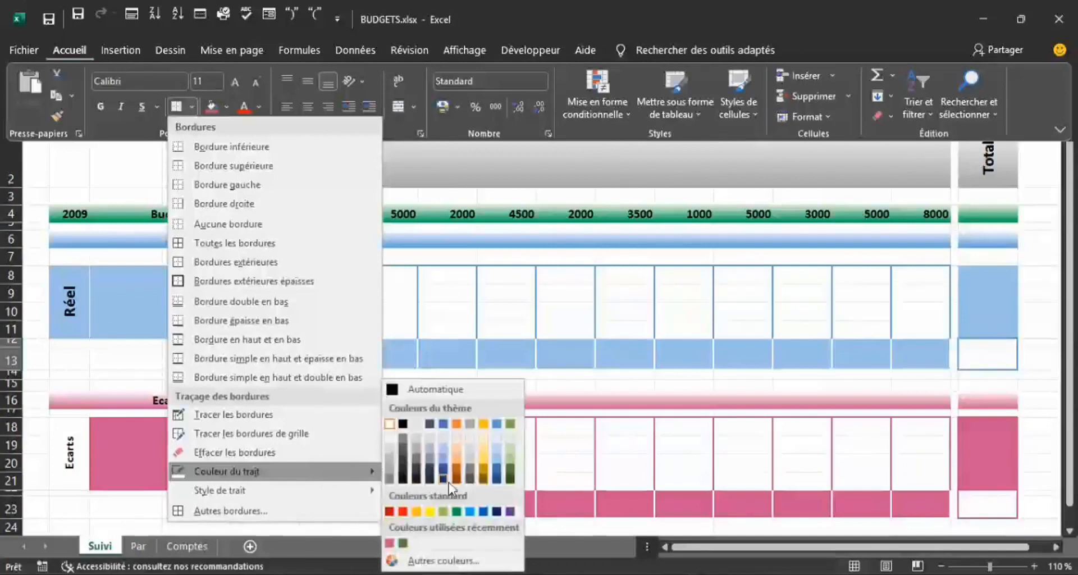
{"action": "left_click", "coordinate": [497, 425]}
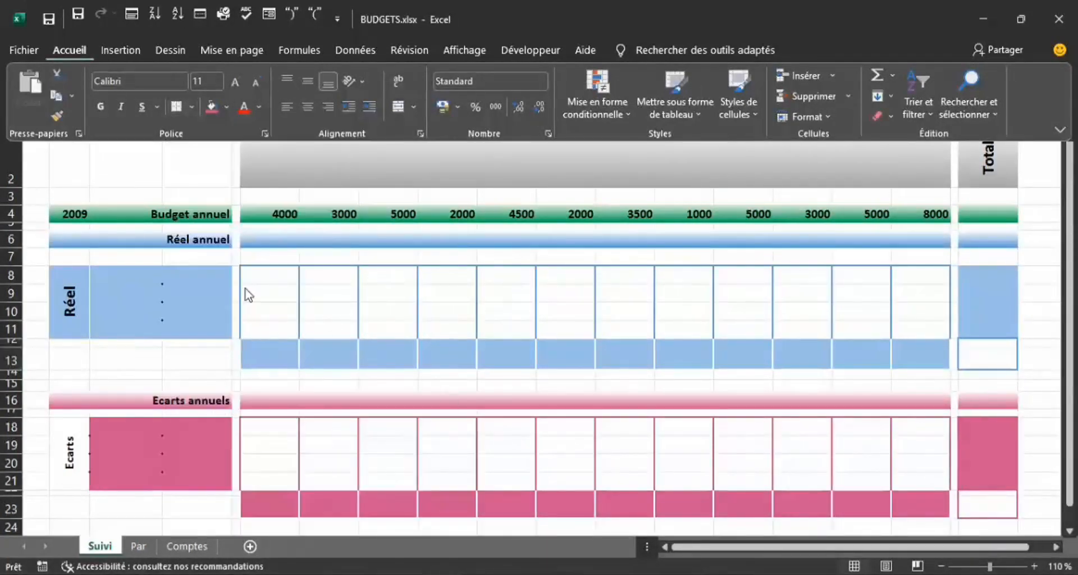
{"action": "left_click", "coordinate": [191, 107]}
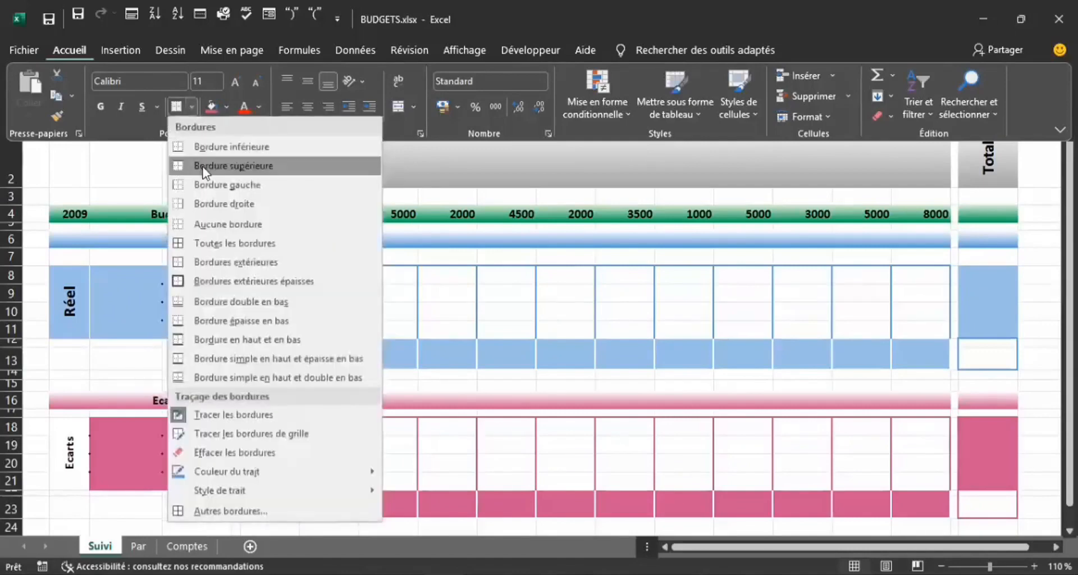
{"action": "left_click", "coordinate": [214, 185]}
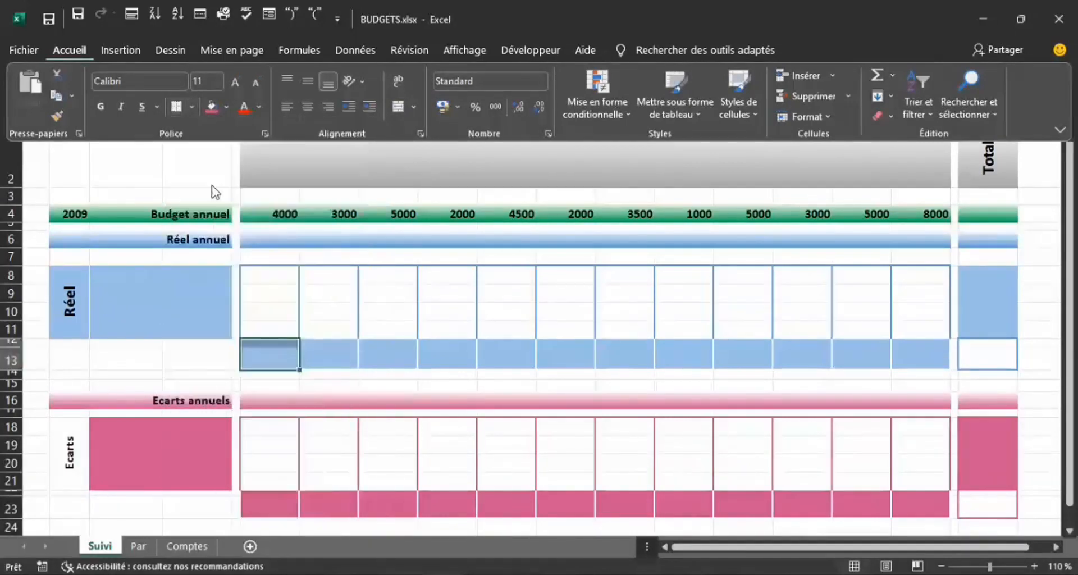
{"action": "left_click", "coordinate": [194, 376]}
{"action": "left_click", "coordinate": [194, 376]}
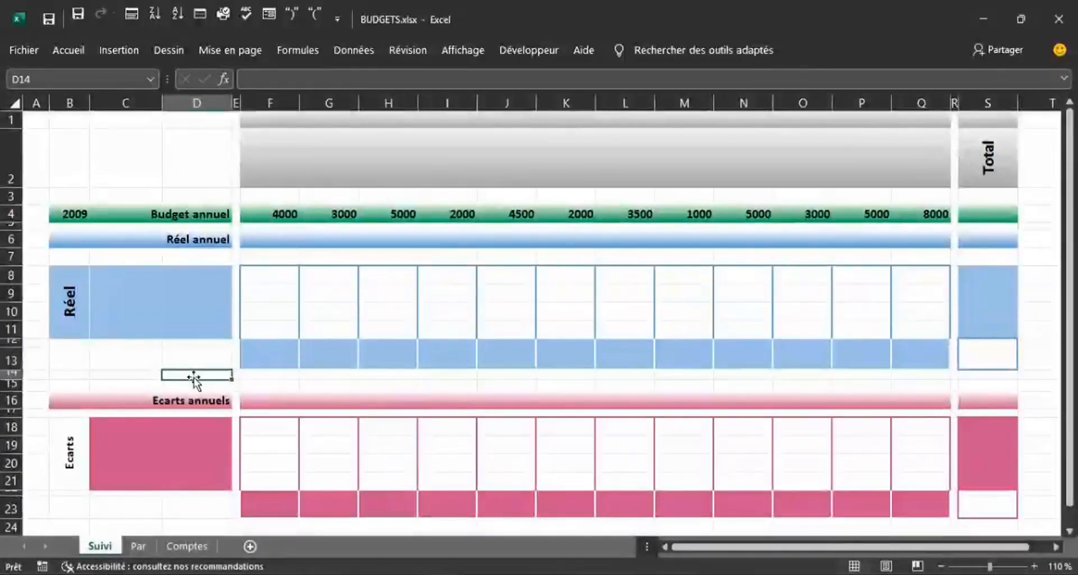
- Fill the merged Ecarts label cell B18:B21 with the recently used pink
{"action": "left_click", "coordinate": [256, 356]}
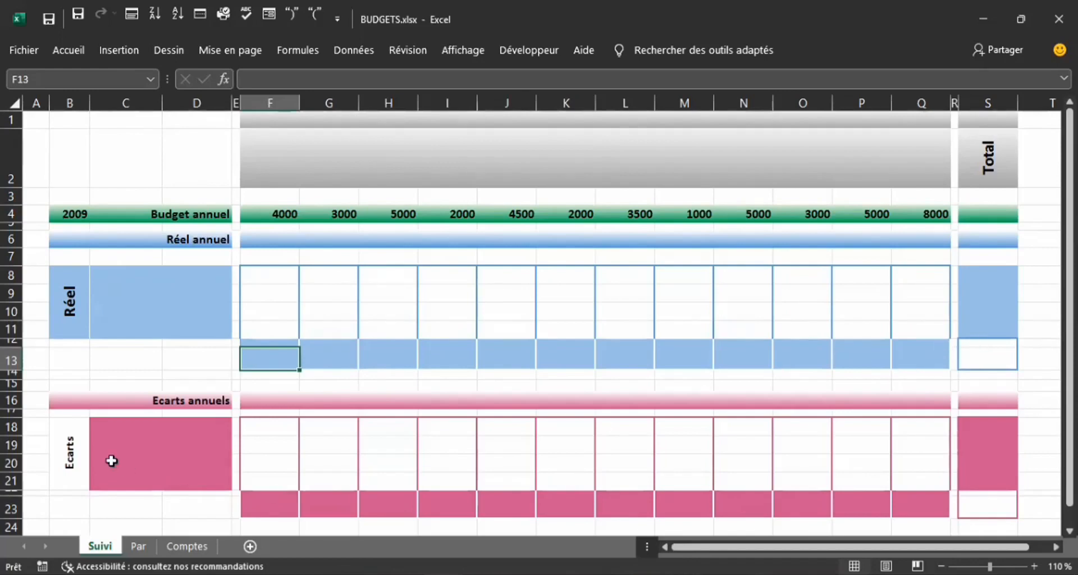
{"action": "left_click", "coordinate": [70, 430]}
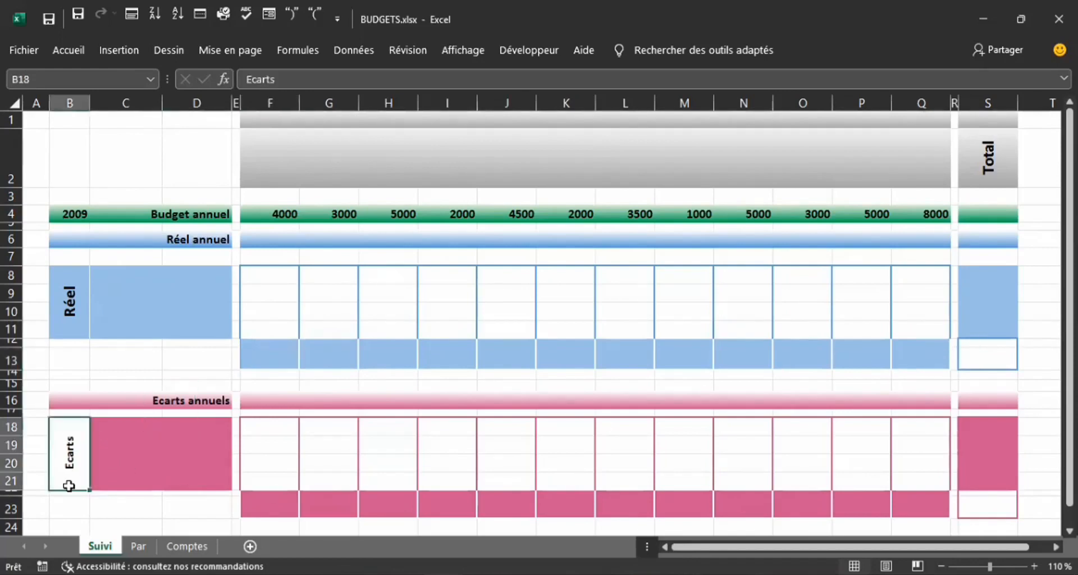
{"action": "left_click", "coordinate": [66, 50]}
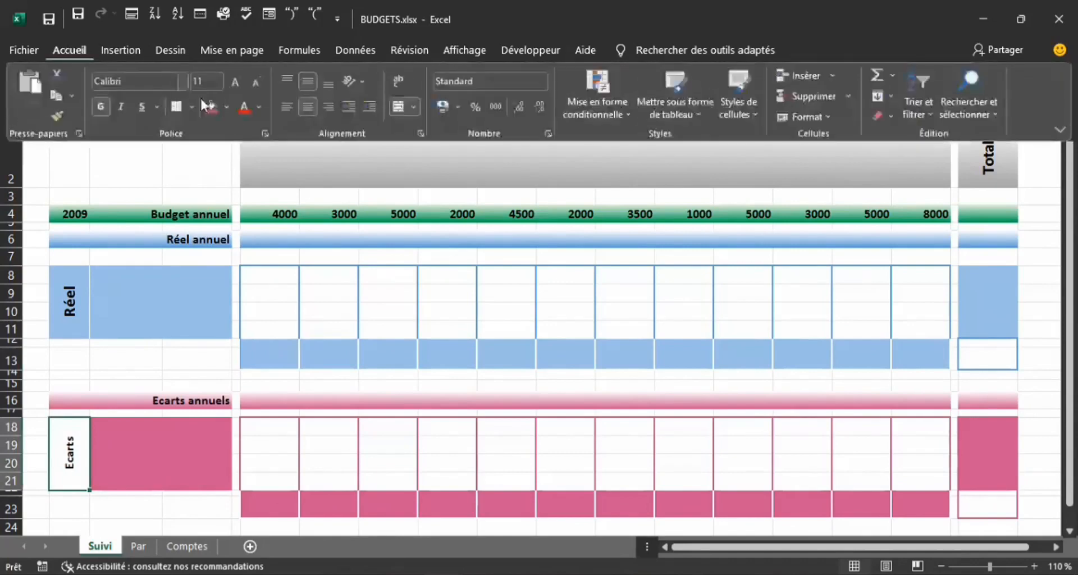
{"action": "left_click", "coordinate": [225, 105]}
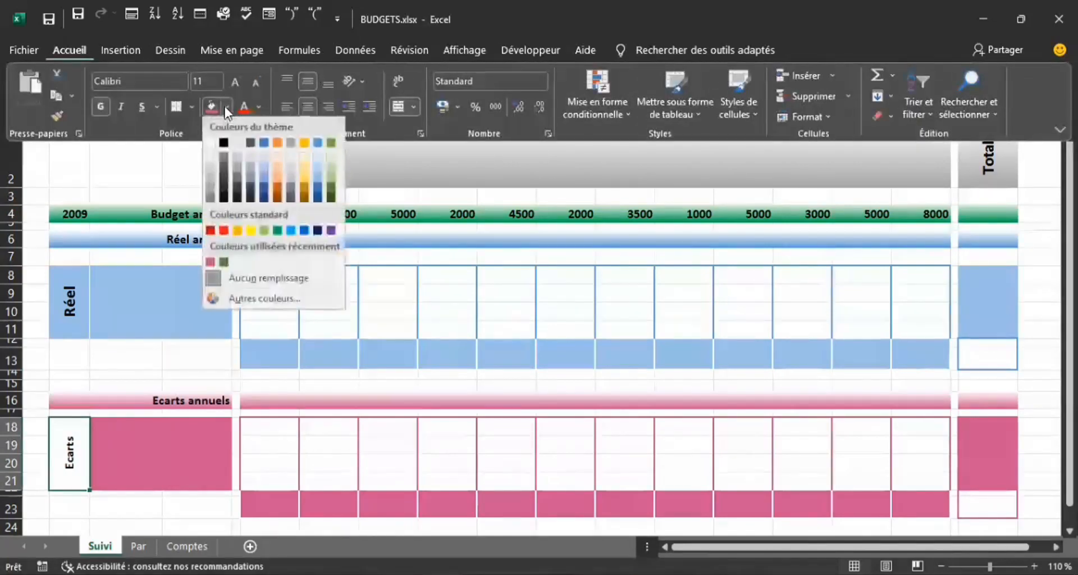
{"action": "left_click", "coordinate": [208, 260]}
- Add a white right border to the merged Ecarts label cell B18:B21
{"action": "left_click", "coordinate": [188, 107]}
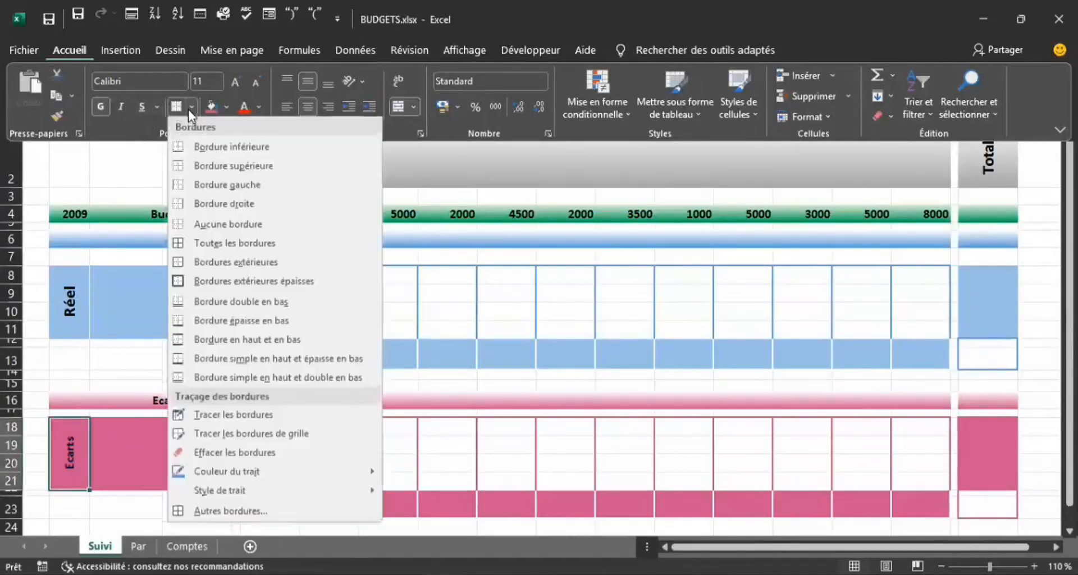
{"action": "mouse_move", "coordinate": [325, 470]}
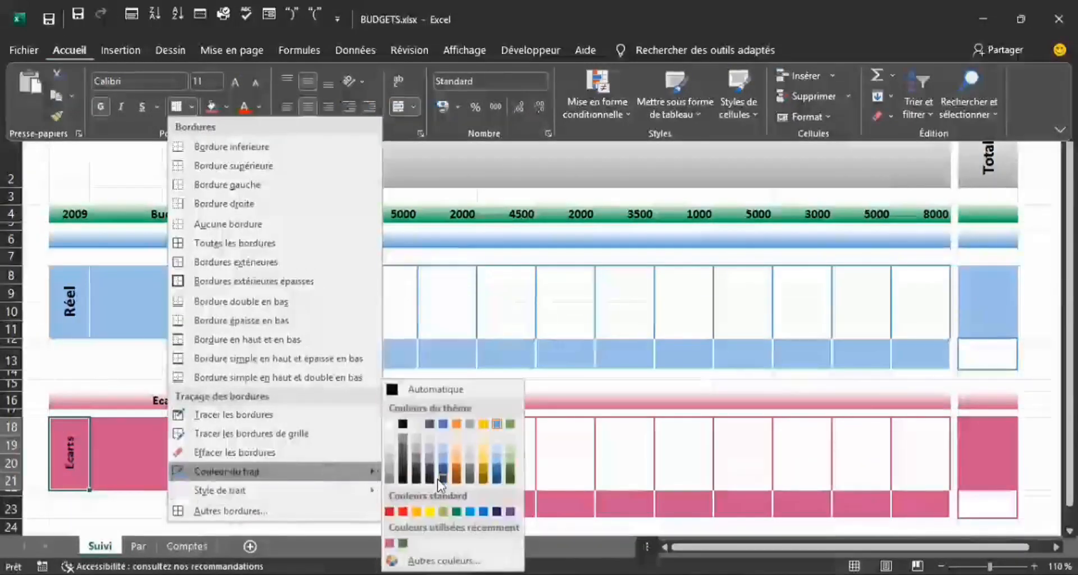
{"action": "left_click", "coordinate": [392, 423]}
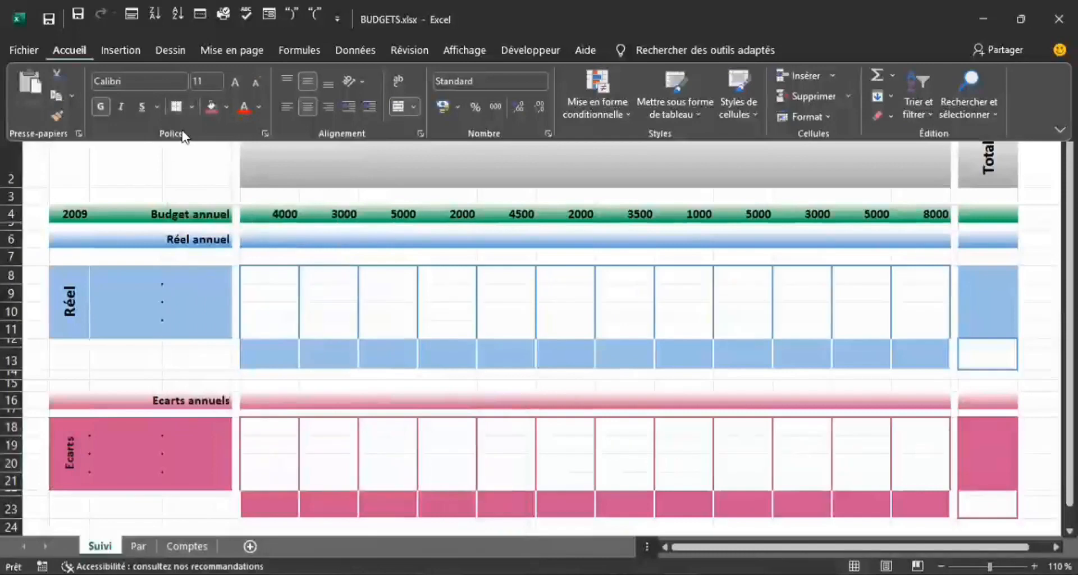
{"action": "left_click", "coordinate": [191, 106]}
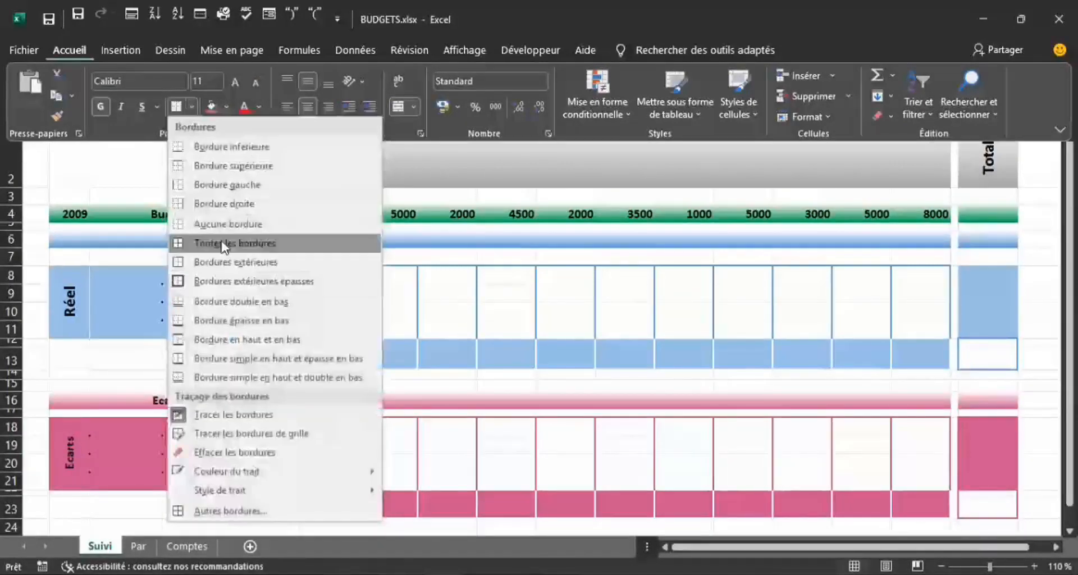
{"action": "left_click", "coordinate": [225, 203]}
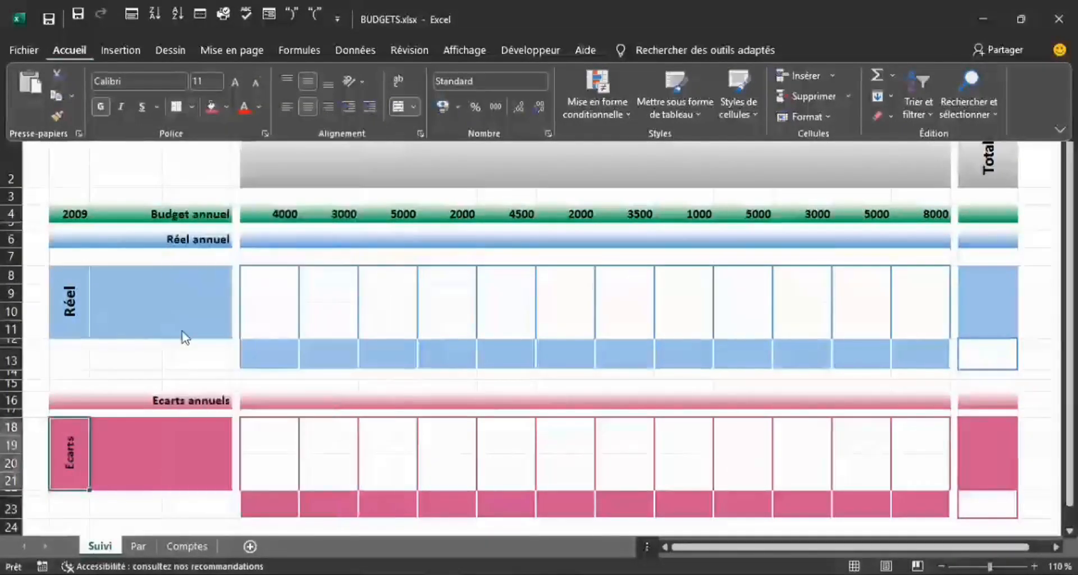
{"action": "left_click", "coordinate": [166, 369]}
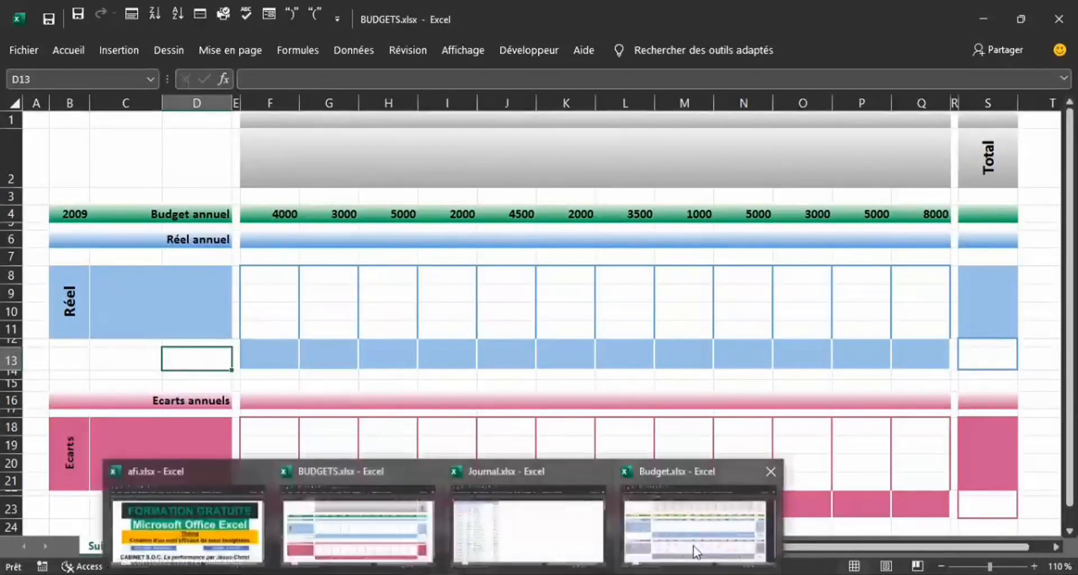
- Check the header in the finished Budget.xlsx model, then apply white borders to all cells of the grey header range F1:Q2 in BUDGETS.xlsx
{"action": "left_click", "coordinate": [695, 548]}
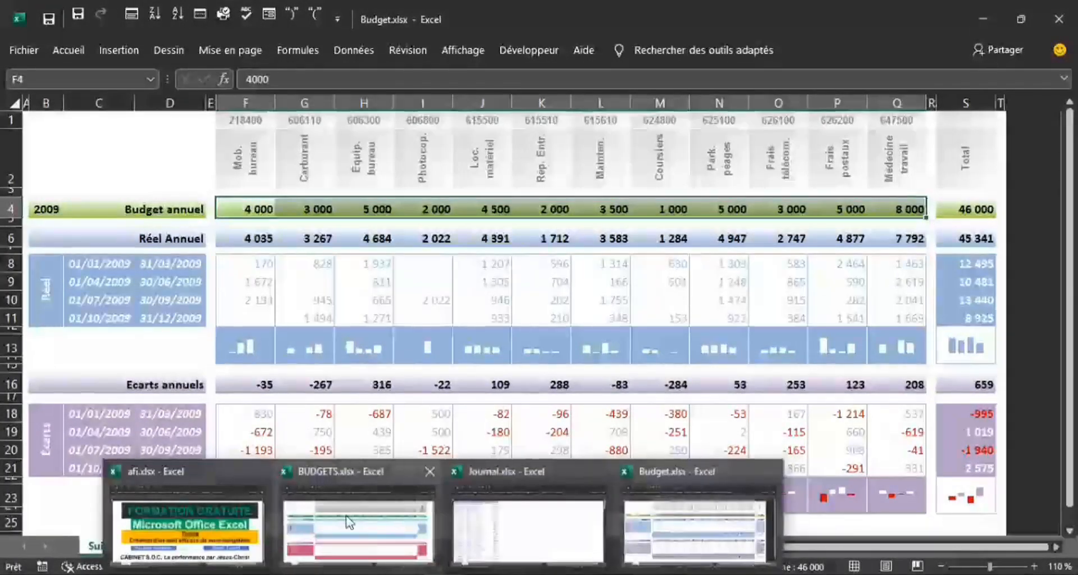
{"action": "left_click", "coordinate": [351, 522]}
{"action": "left_click_drag", "start_coordinate": [277, 112], "coordinate": [893, 152]}
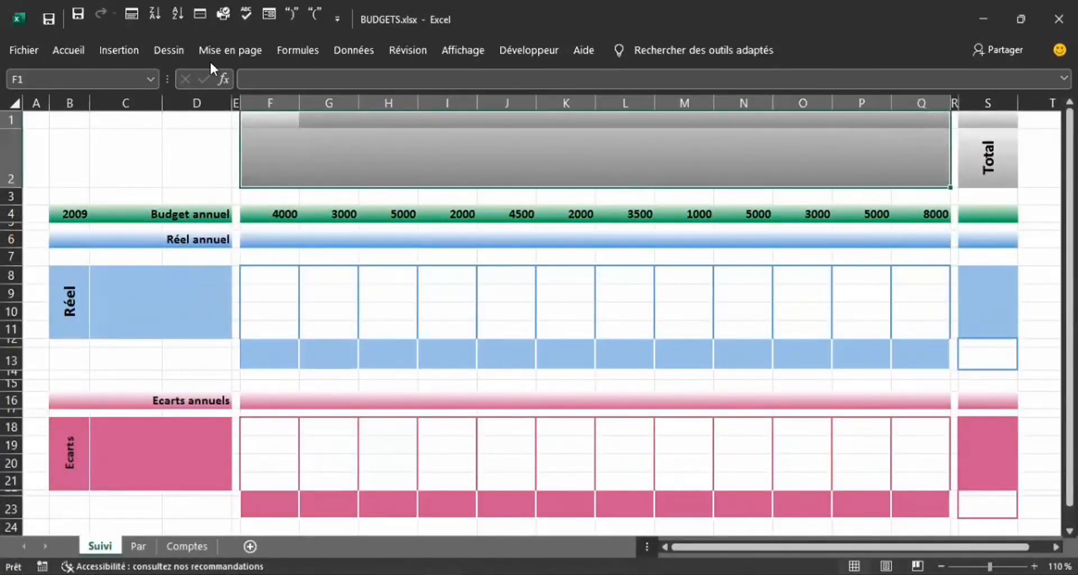
{"action": "left_click", "coordinate": [82, 52]}
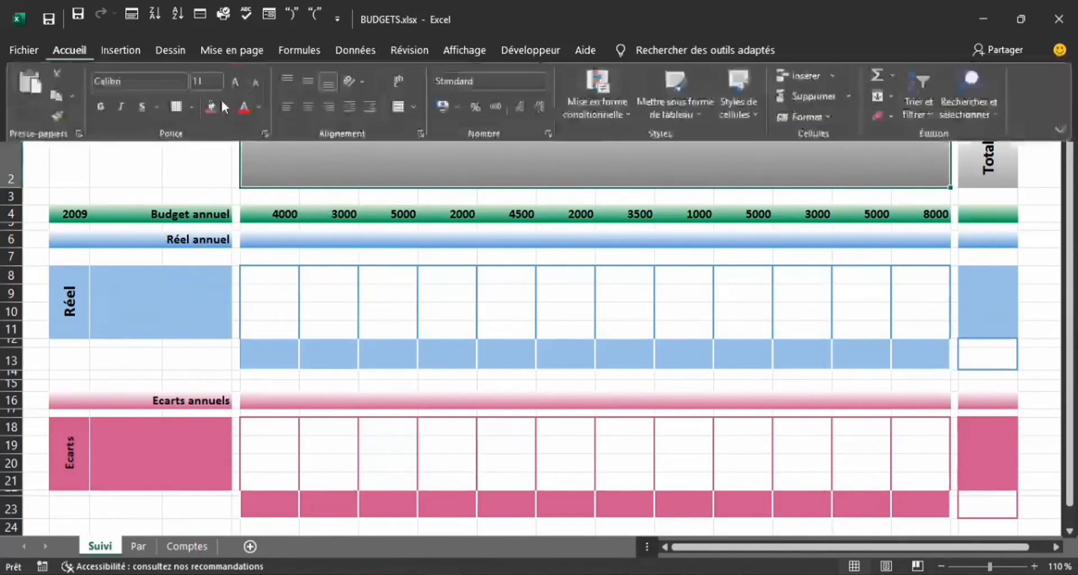
{"action": "left_click", "coordinate": [193, 108]}
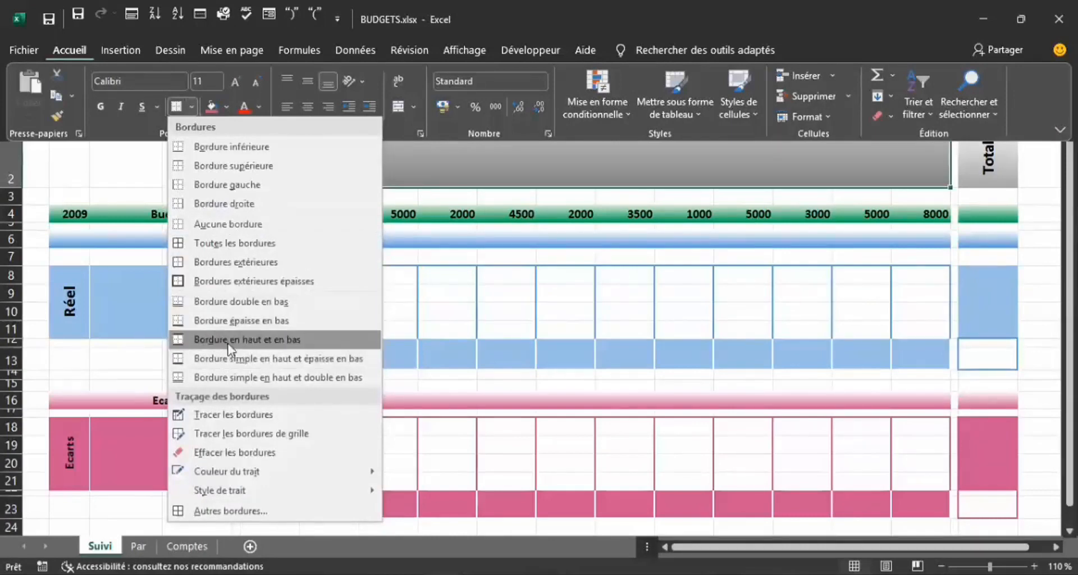
{"action": "left_click", "coordinate": [209, 247]}
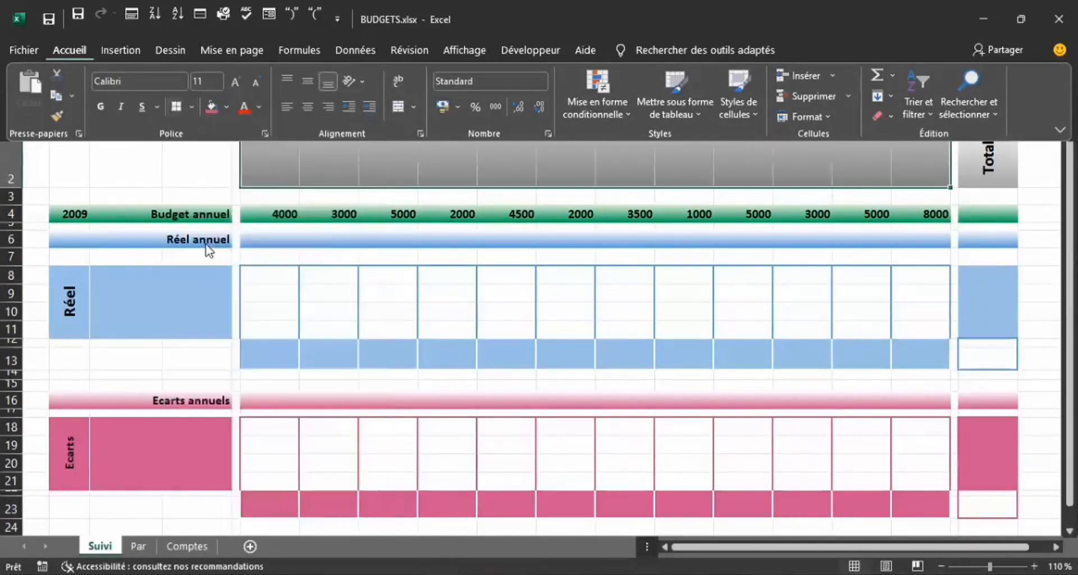
{"action": "left_click", "coordinate": [180, 205]}
{"action": "left_click", "coordinate": [192, 159]}
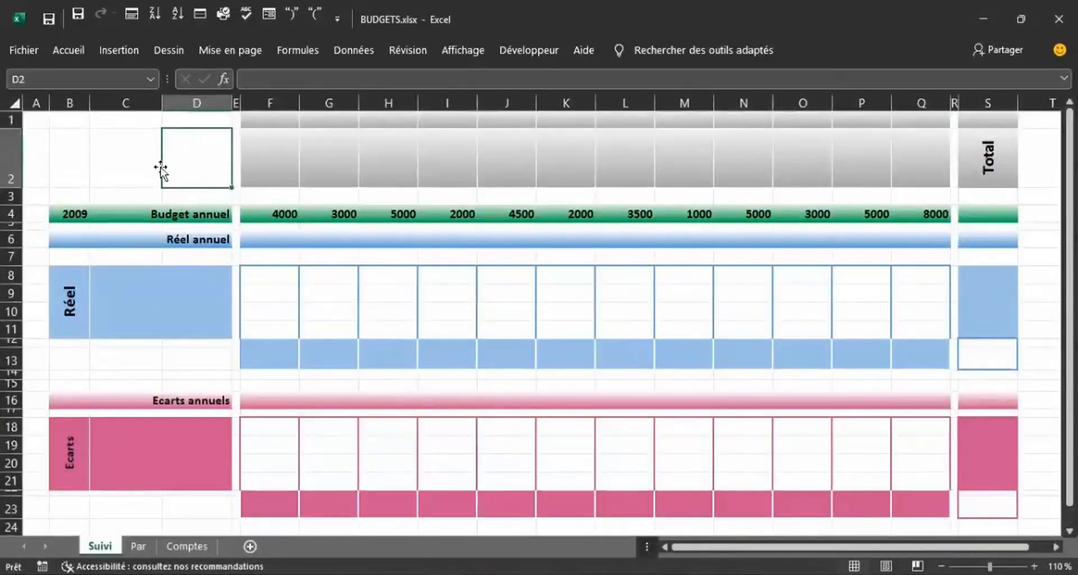
- Reduce the heights of spacer rows 3 and 7 and of the spacer rows just above Ecarts annuels to thin gaps
{"action": "left_click_drag", "start_coordinate": [17, 205], "coordinate": [17, 195]}
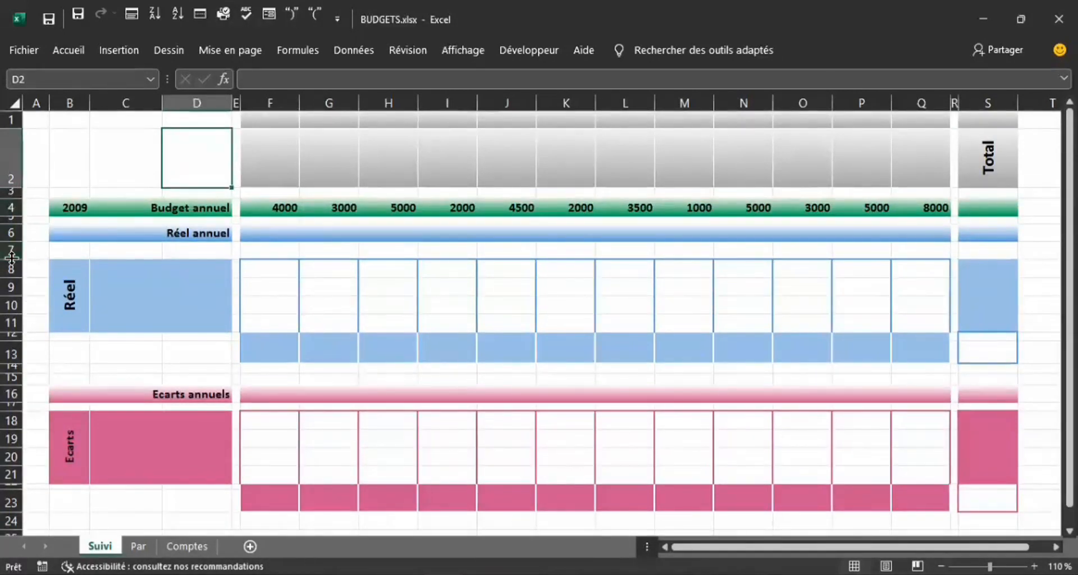
{"action": "left_click_drag", "start_coordinate": [12, 258], "coordinate": [12, 249]}
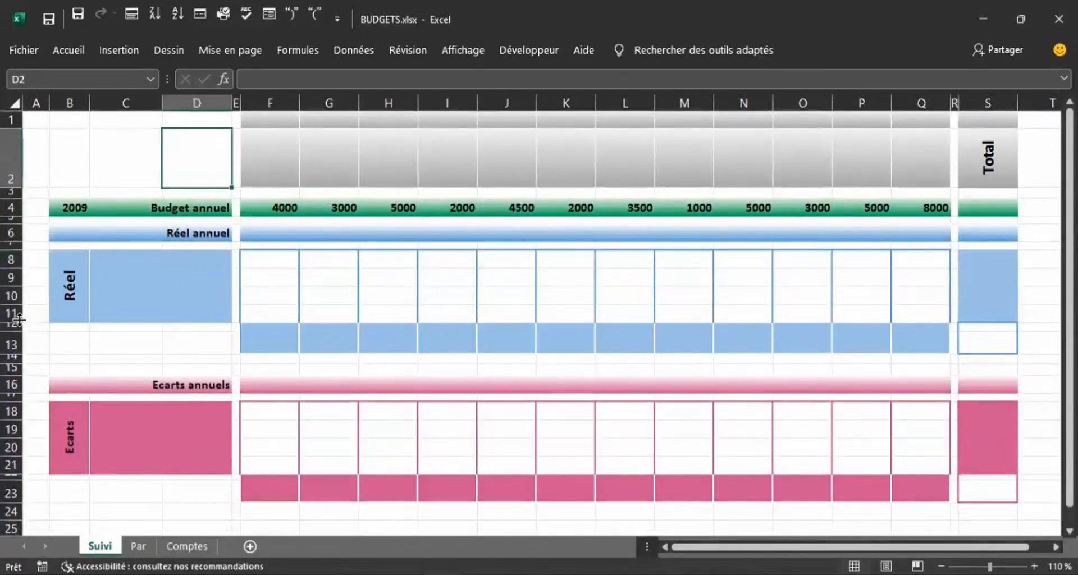
{"action": "left_click_drag", "start_coordinate": [13, 375], "coordinate": [13, 365]}
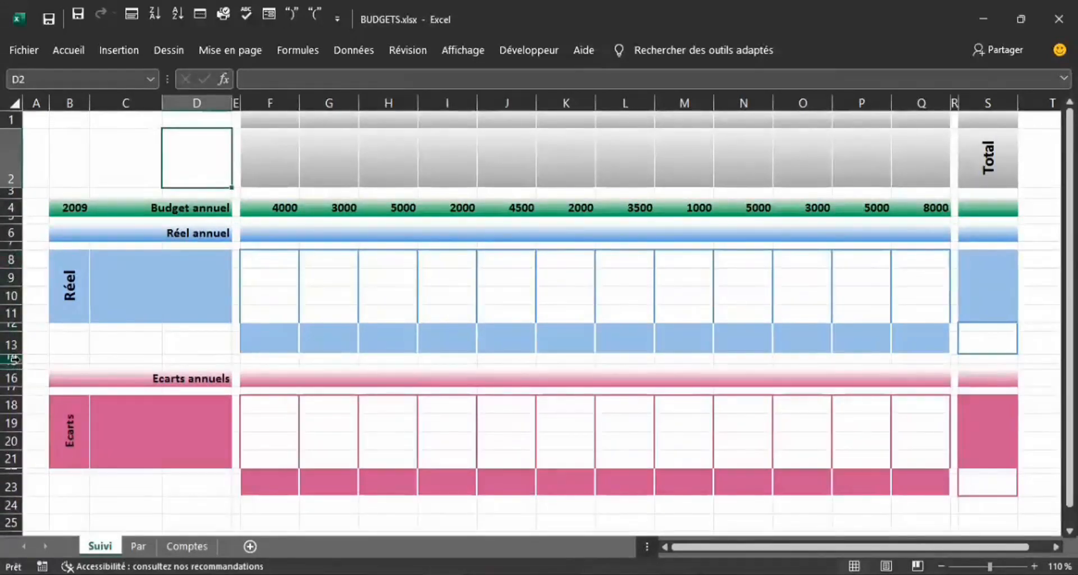
{"action": "left_click_drag", "start_coordinate": [19, 364], "coordinate": [19, 352]}
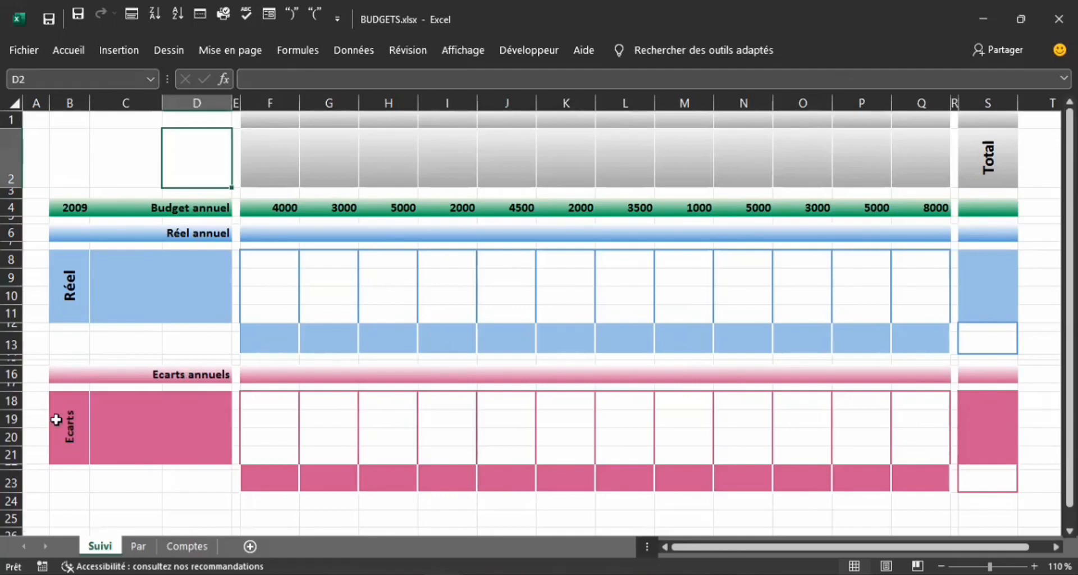
- Increase the font size of the merged Ecarts label in B18:B21 to 14
{"action": "left_click", "coordinate": [68, 427]}
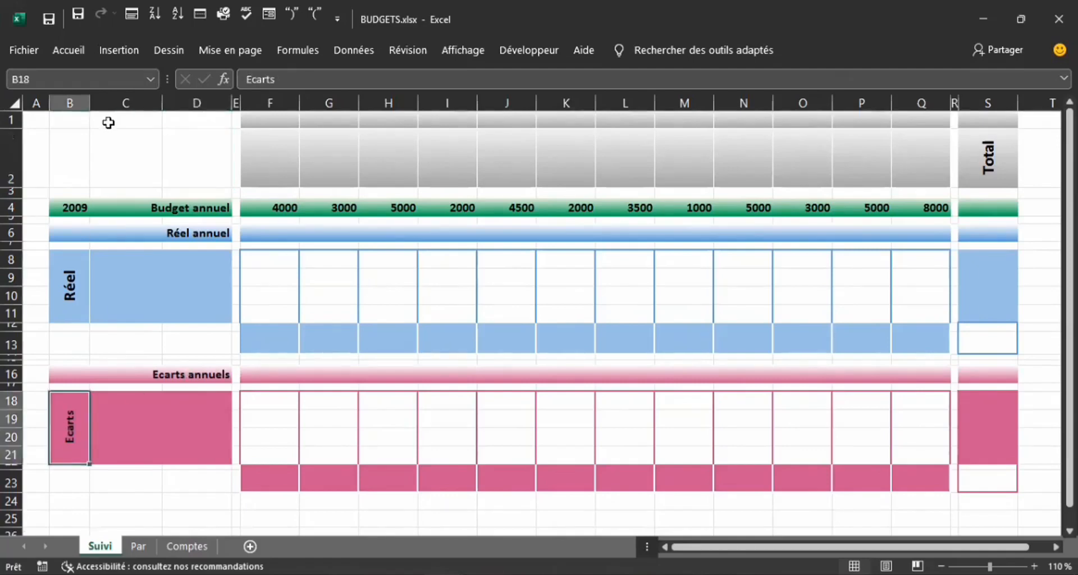
{"action": "left_click", "coordinate": [68, 51]}
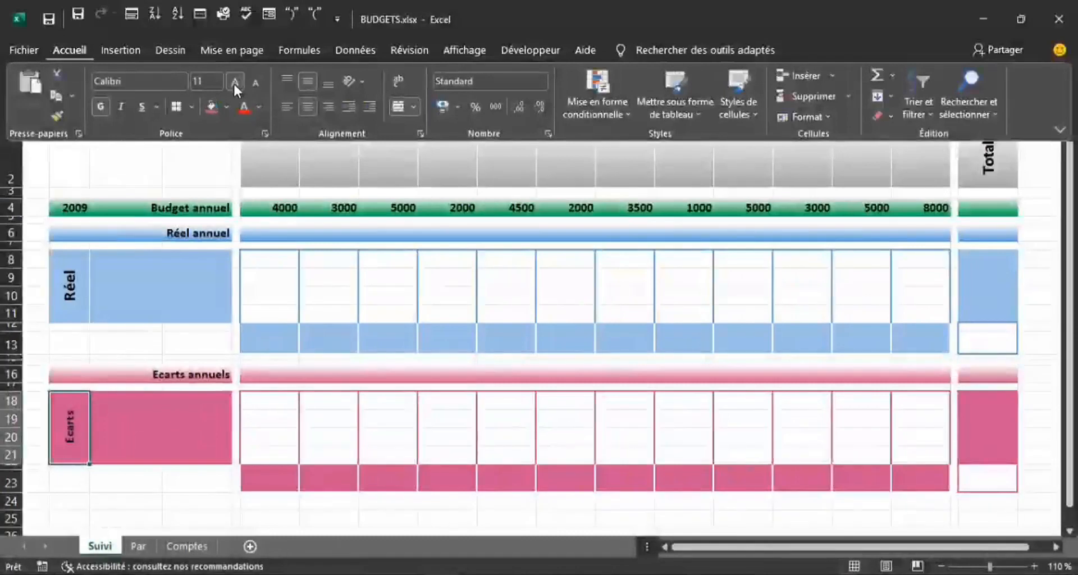
{"action": "left_click", "coordinate": [234, 82]}
{"action": "left_click", "coordinate": [234, 82]}
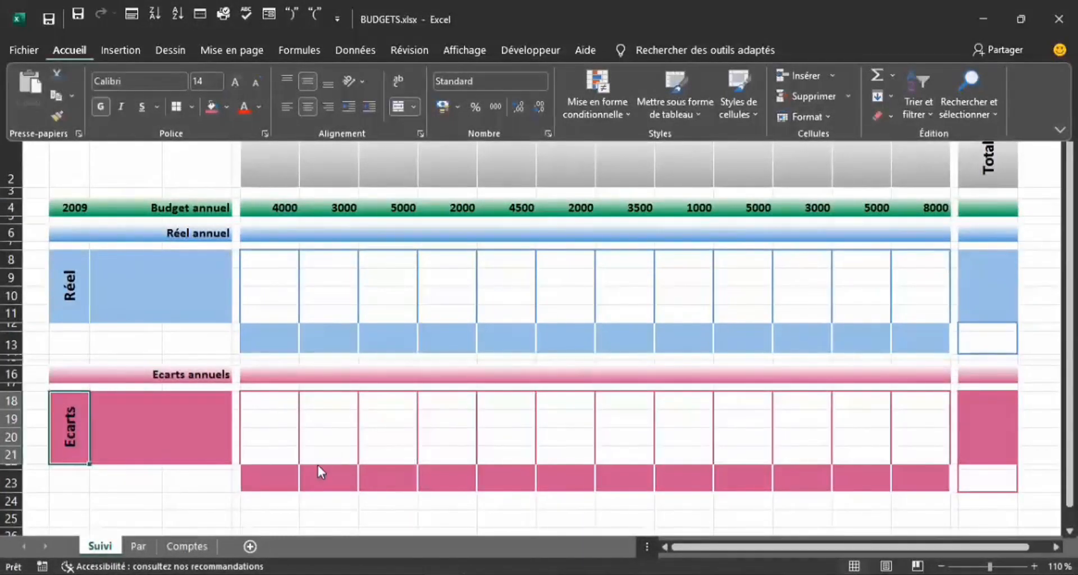
{"action": "left_click", "coordinate": [298, 444]}
{"action": "left_click", "coordinate": [268, 435]}
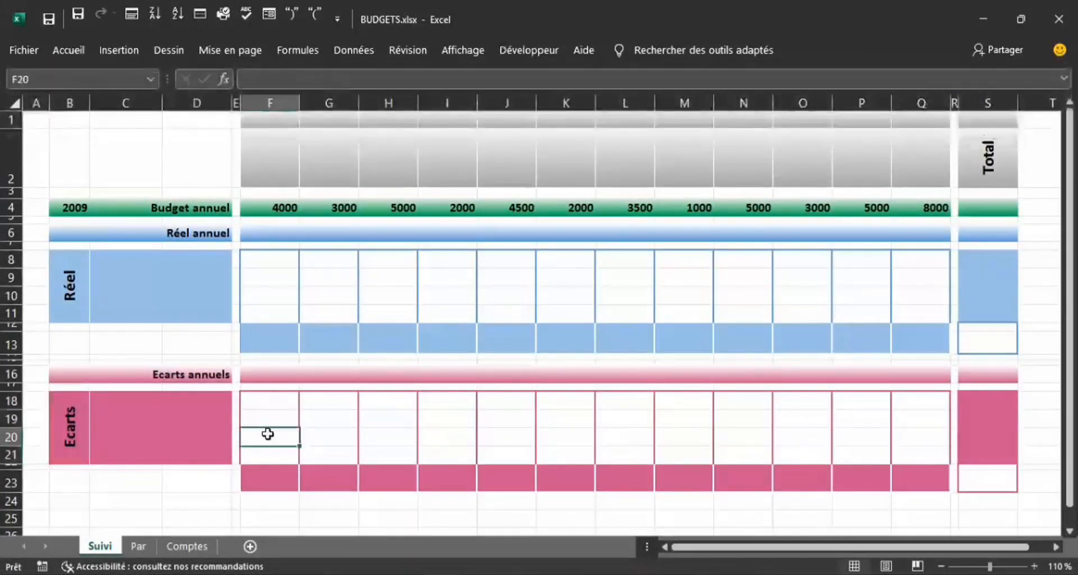